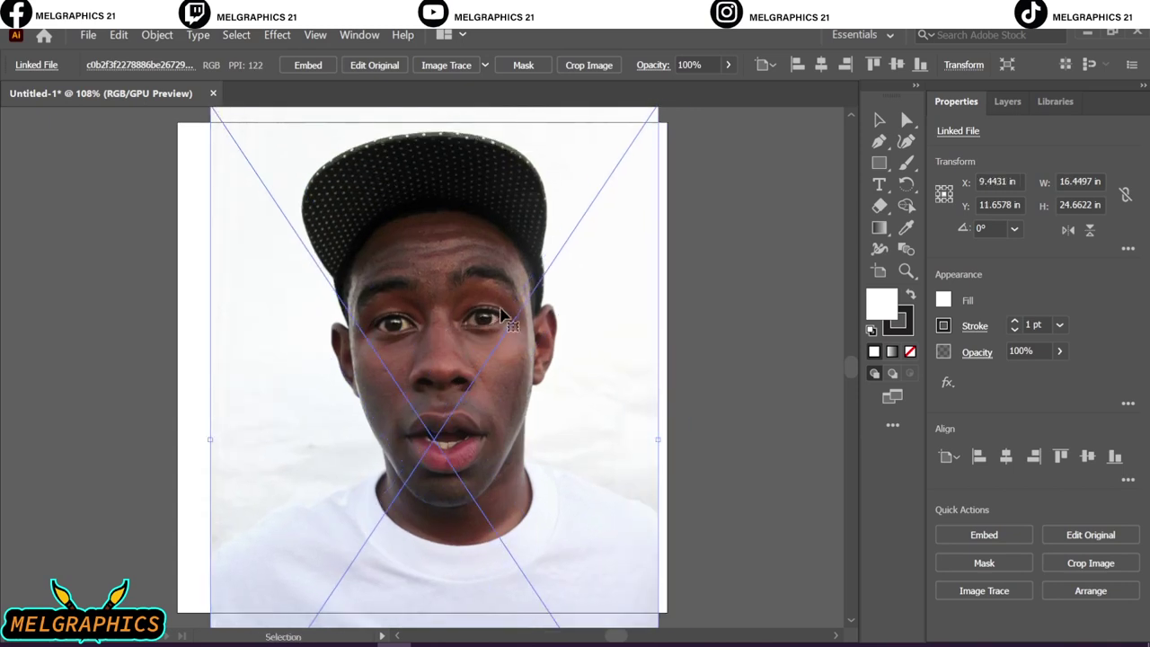
- Enlarge the reference photo and fade its opacity to about 81%, then deselect it
{"action": "left_click_drag", "start_coordinate": [688, 404], "coordinate": [639, 440]}
{"action": "left_click_drag", "start_coordinate": [709, 91], "coordinate": [688, 88]}
{"action": "left_click", "coordinate": [692, 323]}
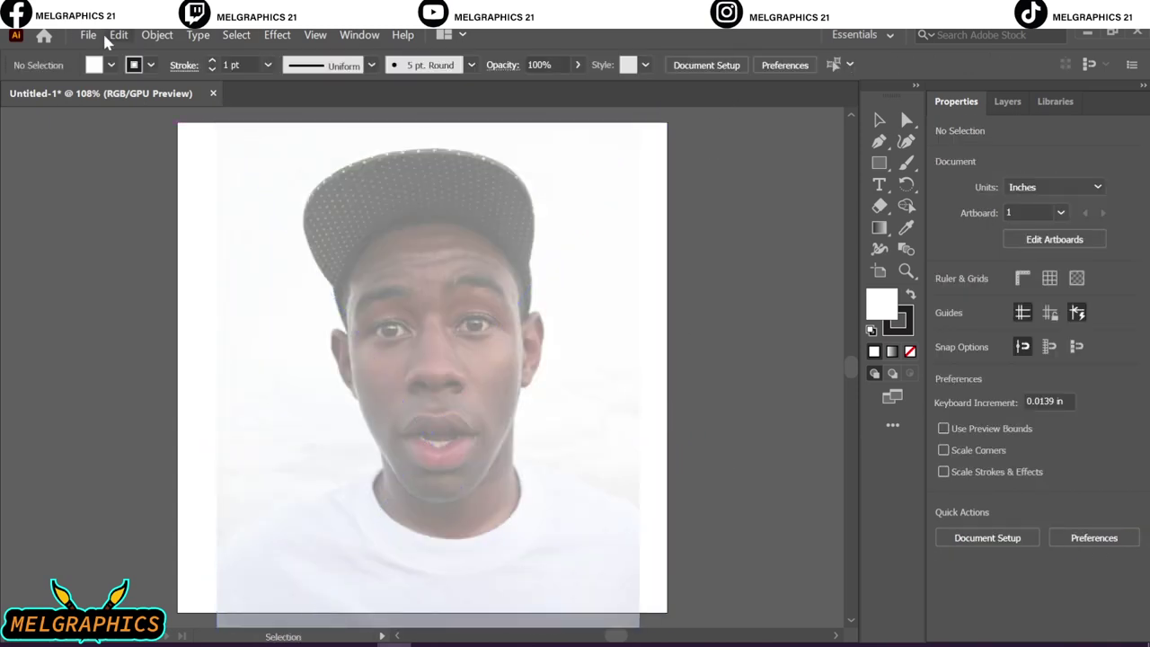
- Show the Layers panel and browse the stroke profile and user-defined brush library
{"action": "left_click", "coordinate": [1007, 101]}
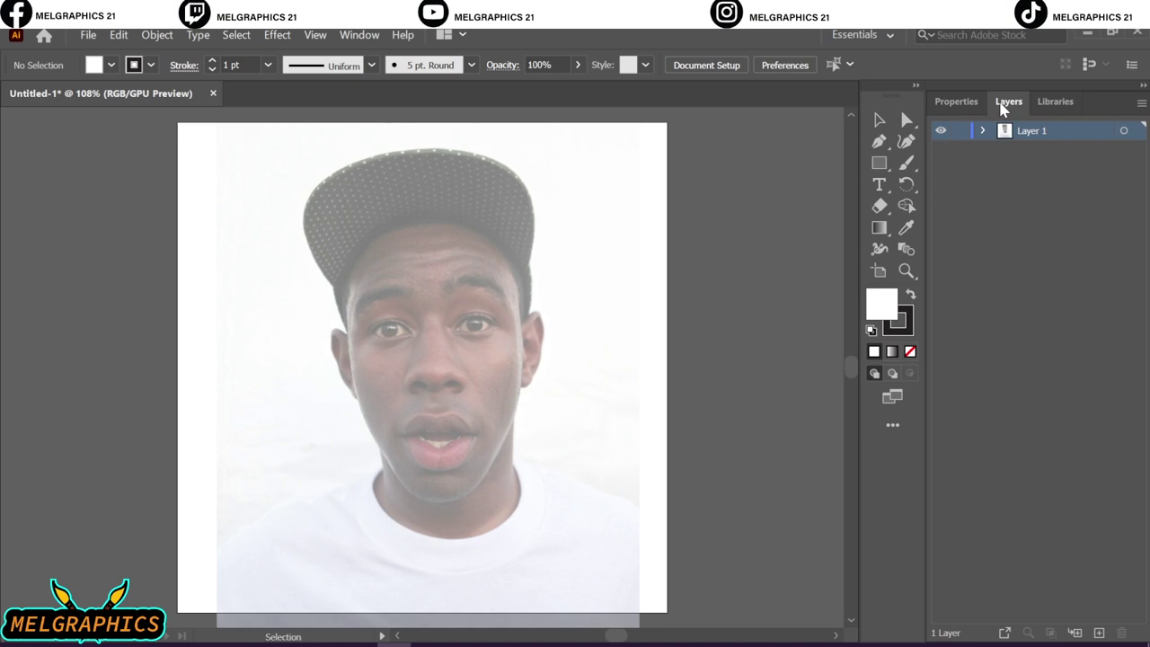
{"action": "left_click", "coordinate": [371, 64]}
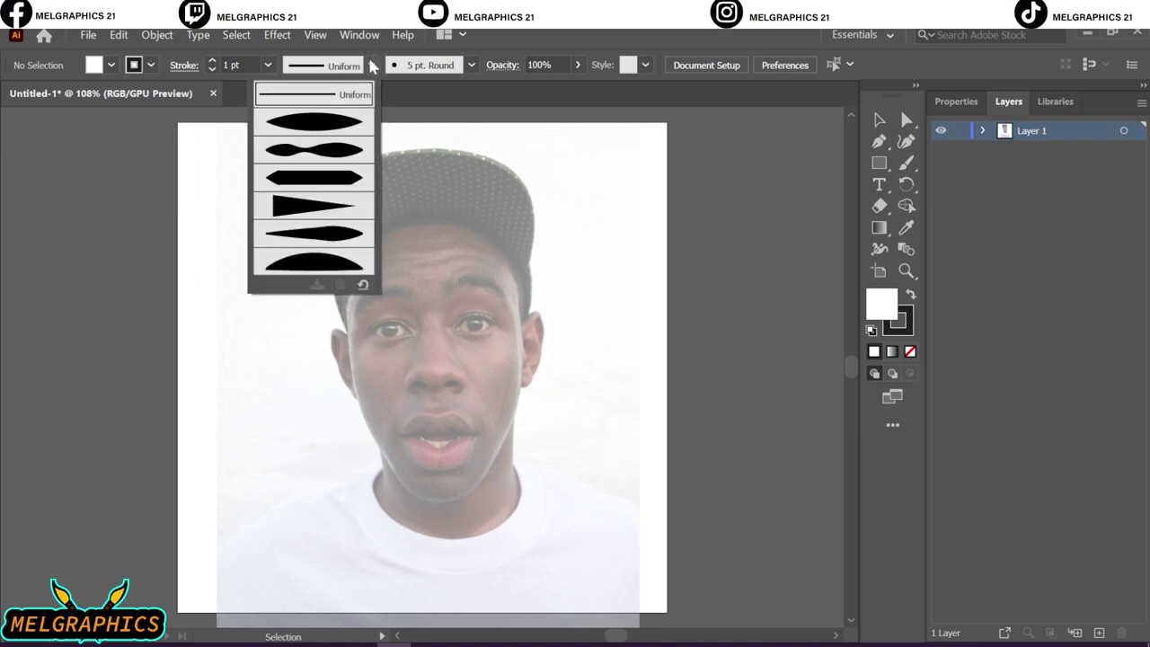
{"action": "left_click", "coordinate": [468, 70]}
{"action": "left_click", "coordinate": [313, 206]}
{"action": "left_click", "coordinate": [546, 416]}
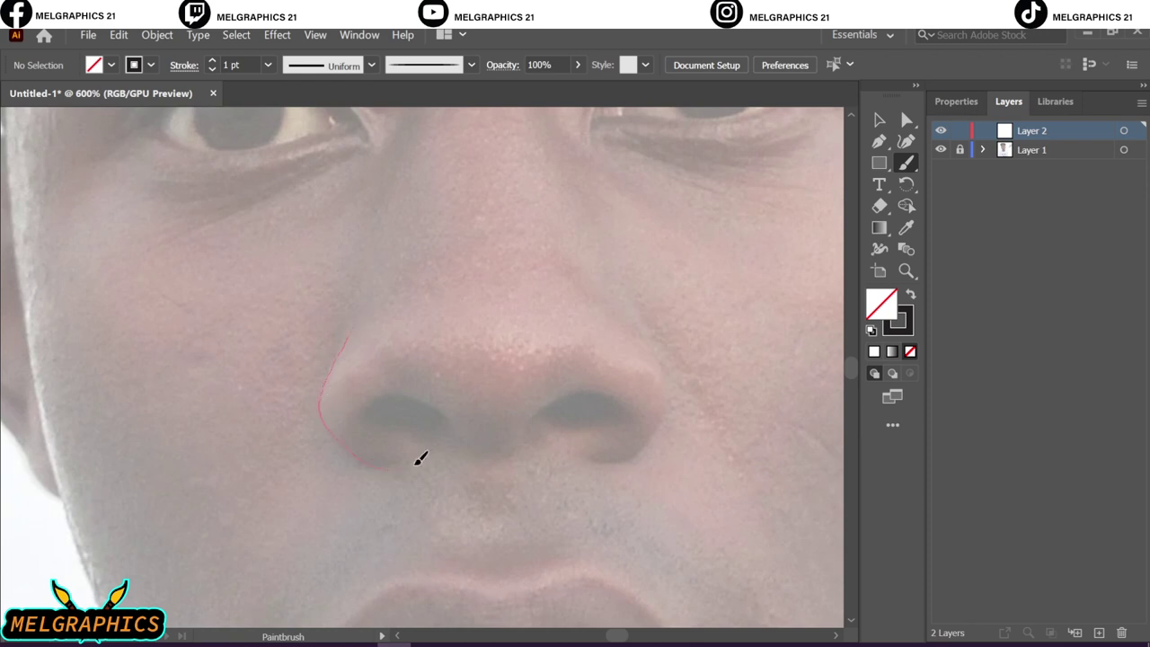
- Trace both nostrils, the sides of the nose and the nose bridge with brush strokes
{"action": "left_click_drag", "start_coordinate": [414, 464], "coordinate": [415, 466]}
{"action": "left_click_drag", "start_coordinate": [403, 352], "coordinate": [379, 323]}
{"action": "left_click_drag", "start_coordinate": [588, 340], "coordinate": [554, 384]}
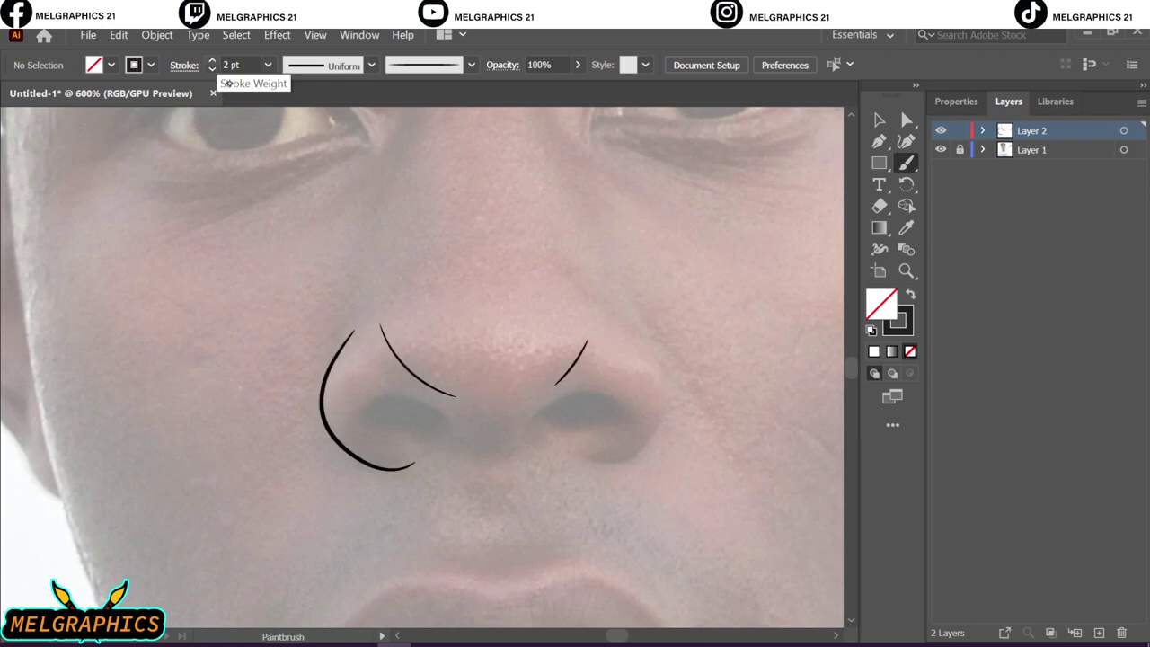
{"action": "left_click", "coordinate": [212, 60]}
{"action": "left_click_drag", "start_coordinate": [664, 375], "coordinate": [550, 261]}
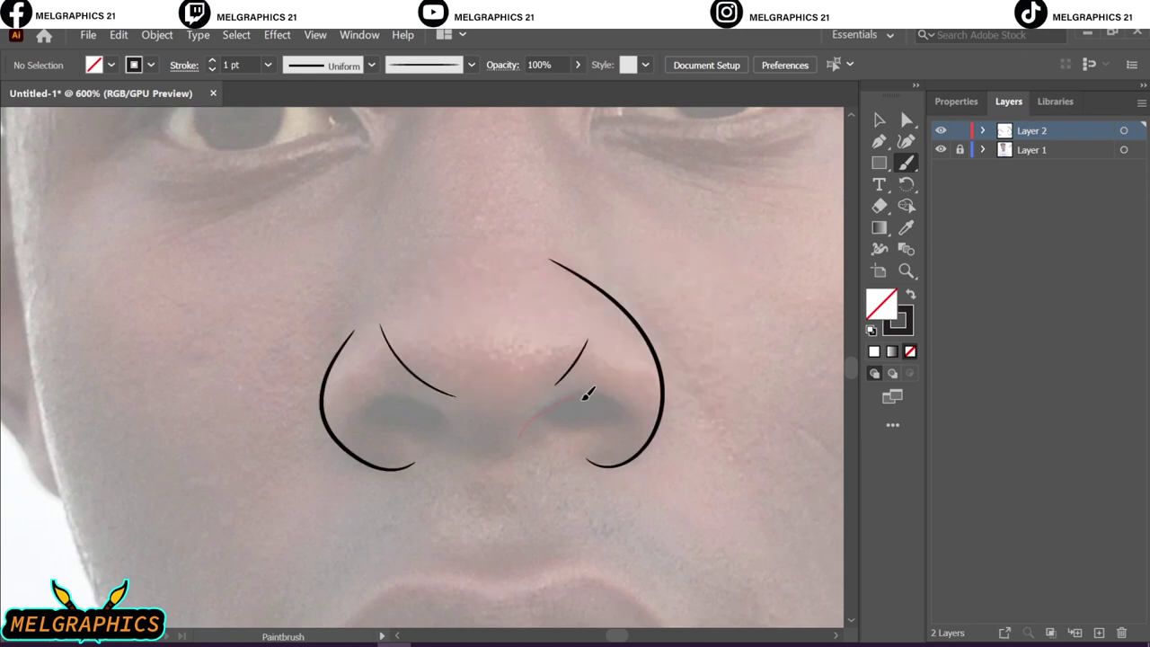
{"action": "left_click_drag", "start_coordinate": [586, 393], "coordinate": [521, 436]}
{"action": "key", "text": "ctrl+minus"}
{"action": "scroll", "coordinate": [462, 449], "scroll_direction": "up", "scroll_amount": 5}
{"action": "scroll", "coordinate": [475, 423], "scroll_direction": "left", "scroll_amount": 1}
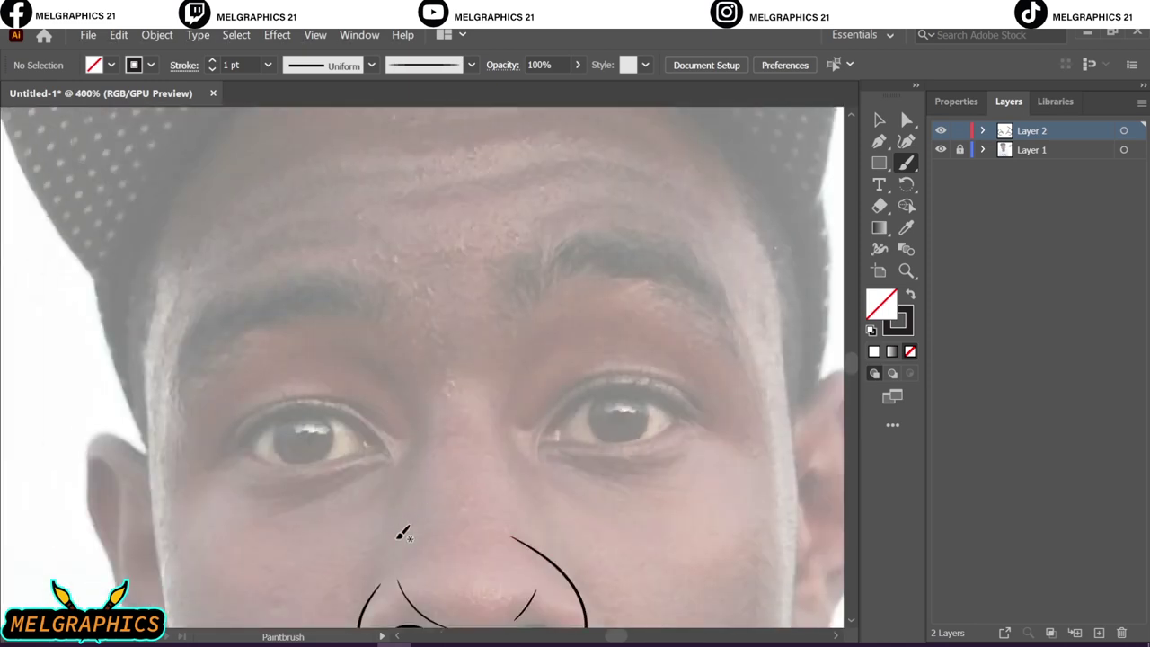
{"action": "left_click_drag", "start_coordinate": [397, 519], "coordinate": [403, 398]}
- Outline the right eye: upper and lower lids, corners, iris, under-eye and upper creases
{"action": "scroll", "coordinate": [588, 446], "scroll_direction": "up", "scroll_amount": 2}
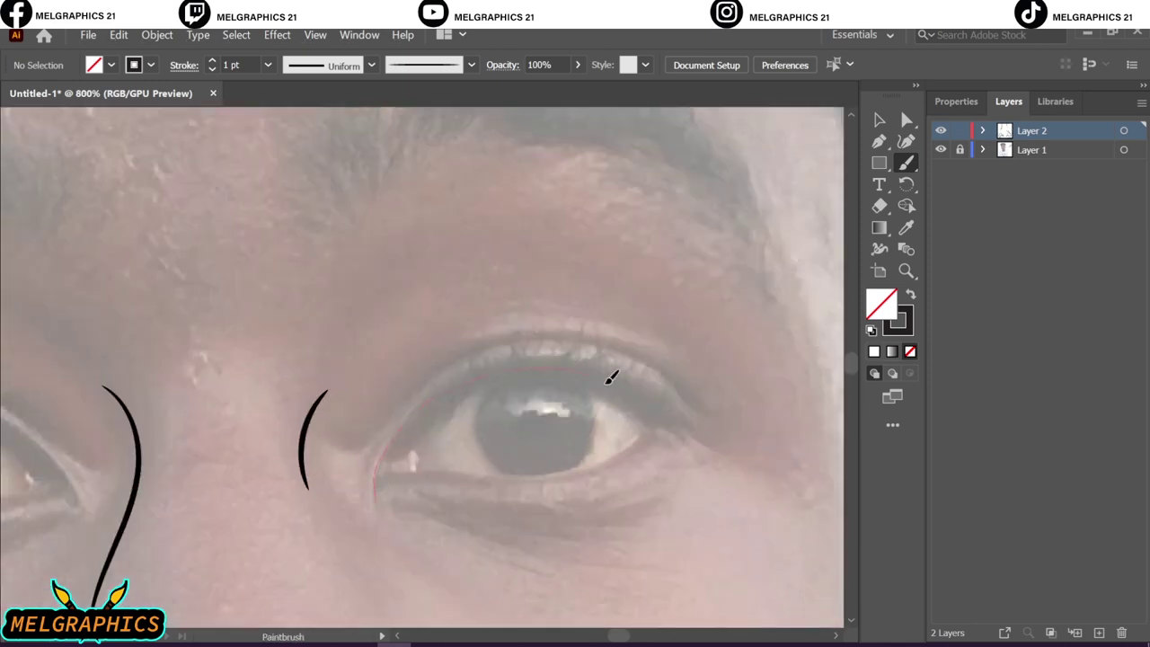
{"action": "left_click_drag", "start_coordinate": [607, 382], "coordinate": [721, 437]}
{"action": "left_click_drag", "start_coordinate": [506, 482], "coordinate": [660, 430]}
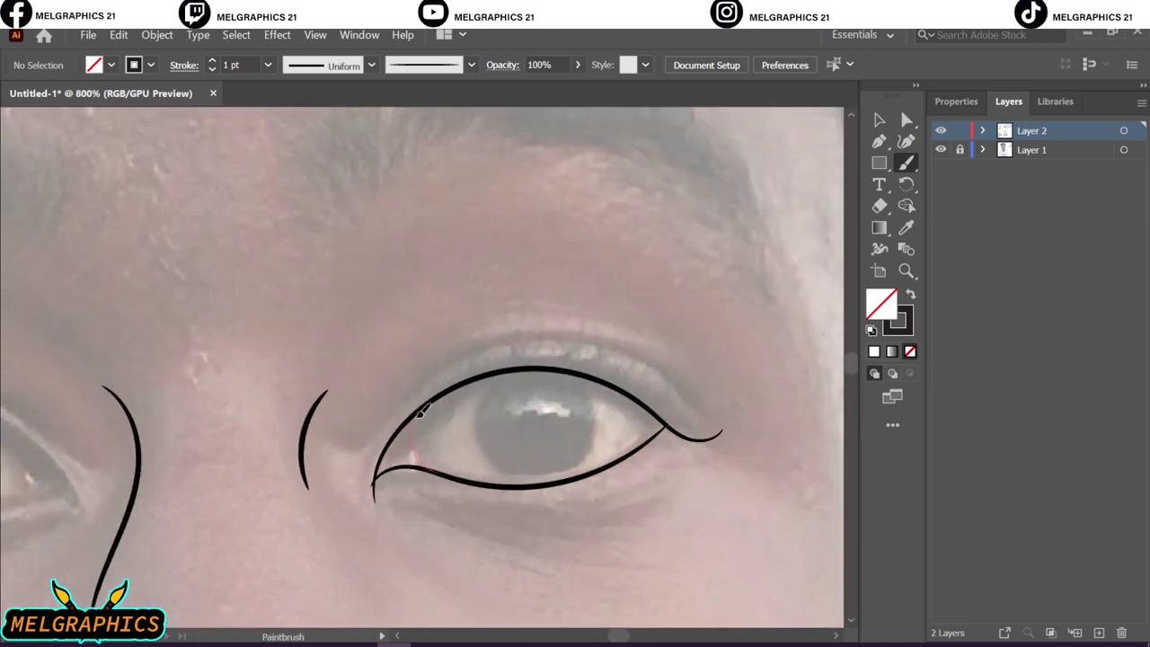
{"action": "left_click_drag", "start_coordinate": [424, 406], "coordinate": [430, 473]}
{"action": "left_click_drag", "start_coordinate": [623, 452], "coordinate": [649, 415]}
{"action": "mouse_move", "coordinate": [508, 369]}
{"action": "left_mouse_down"}
{"action": "mouse_move", "coordinate": [506, 484]}
{"action": "mouse_move", "coordinate": [601, 400]}
{"action": "left_mouse_up"}
{"action": "left_click_drag", "start_coordinate": [427, 512], "coordinate": [620, 548]}
{"action": "mouse_move", "coordinate": [514, 528]}
{"action": "left_mouse_down"}
{"action": "mouse_move", "coordinate": [654, 530]}
{"action": "mouse_move", "coordinate": [692, 499]}
{"action": "left_mouse_up"}
{"action": "left_click_drag", "start_coordinate": [368, 440], "coordinate": [685, 422]}
{"action": "left_click_drag", "start_coordinate": [472, 334], "coordinate": [668, 348]}
- Trace the left eye's upper lid, outer corner, lower lid and under-eye crease
{"action": "key", "text": "ctrl+0"}
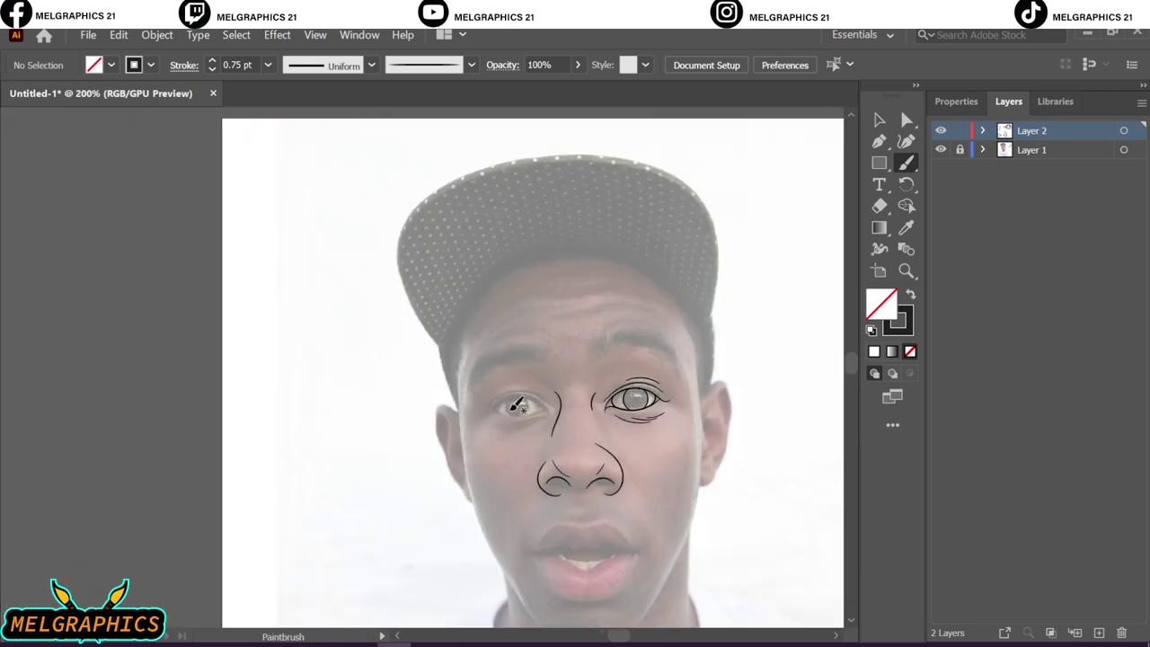
{"action": "scroll", "coordinate": [513, 398], "scroll_direction": "up", "scroll_amount": 5}
{"action": "left_click_drag", "start_coordinate": [473, 331], "coordinate": [545, 361]}
{"action": "left_click_drag", "start_coordinate": [531, 363], "coordinate": [602, 431]}
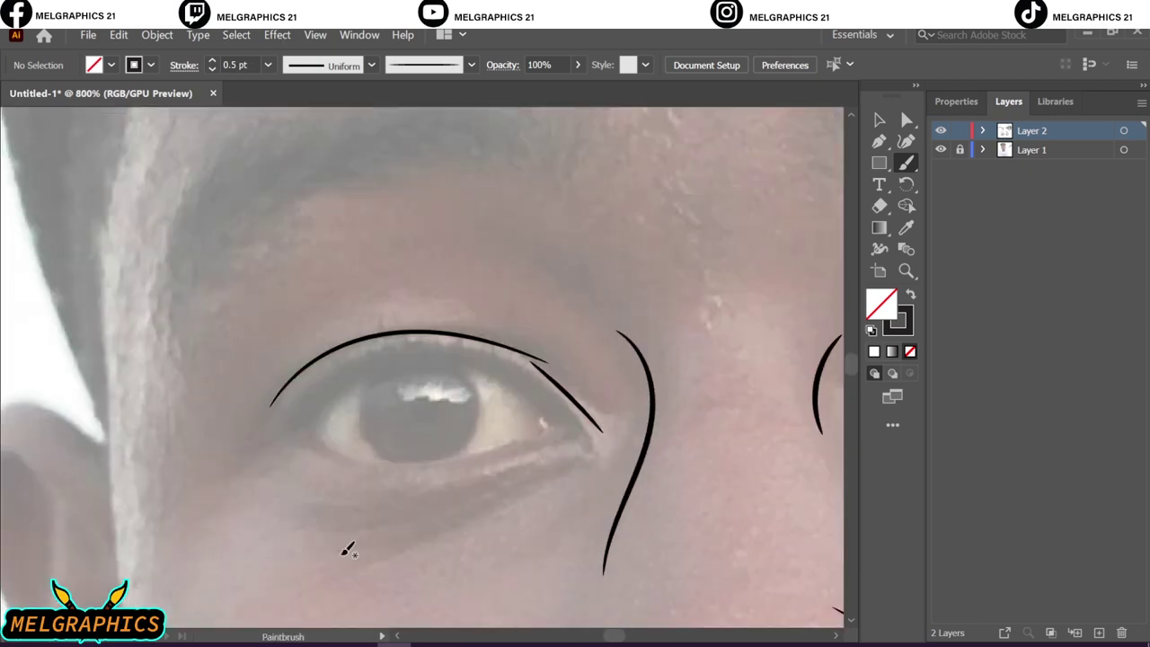
{"action": "left_click_drag", "start_coordinate": [349, 564], "coordinate": [477, 520]}
{"action": "left_click_drag", "start_coordinate": [409, 530], "coordinate": [535, 469]}
- Add the left eye's inner lid lines, corner lines and both iris edges
{"action": "scroll", "coordinate": [400, 423], "scroll_direction": "up", "scroll_amount": 1}
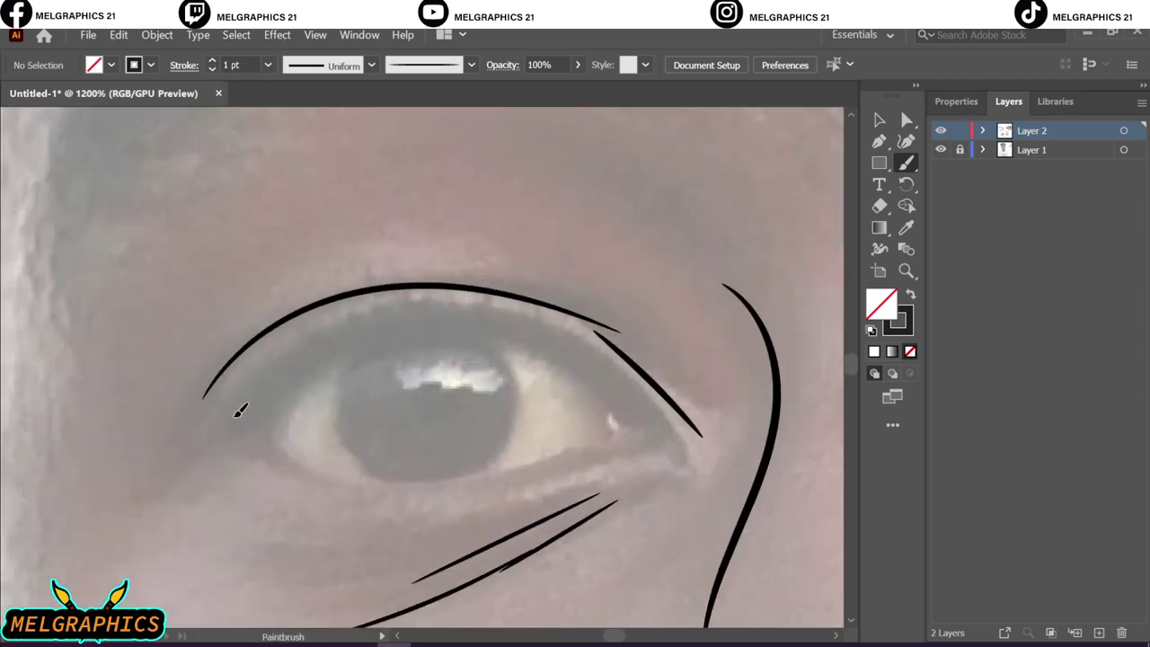
{"action": "left_click_drag", "start_coordinate": [686, 474], "coordinate": [190, 432]}
{"action": "left_click_drag", "start_coordinate": [674, 447], "coordinate": [674, 447]}
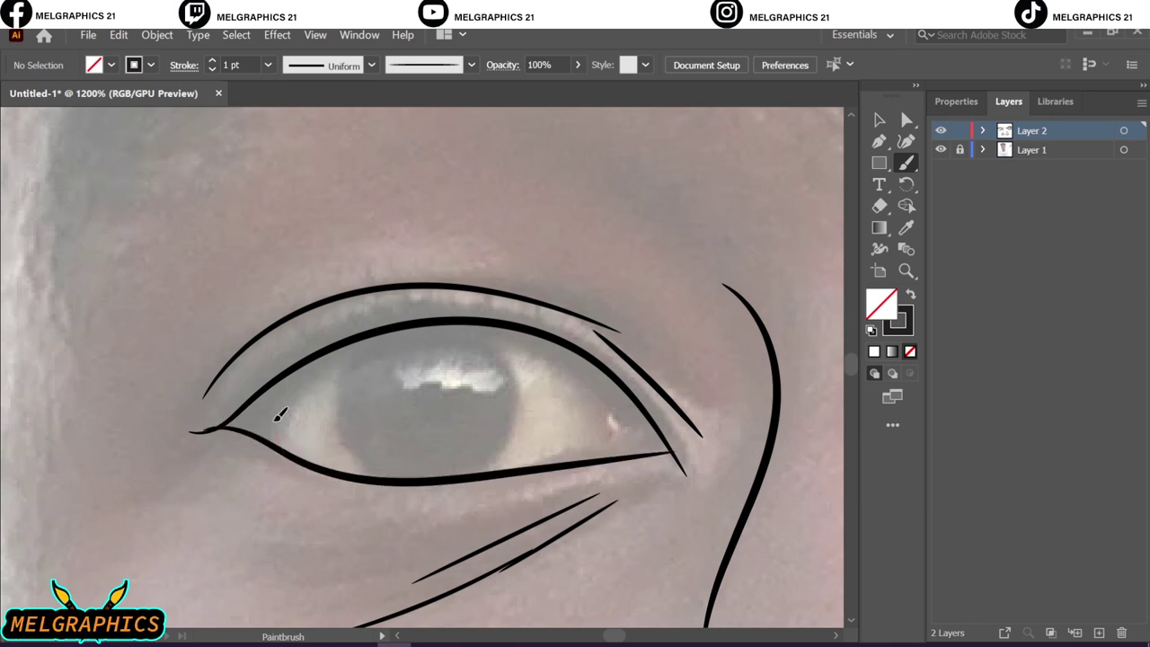
{"action": "left_click_drag", "start_coordinate": [299, 365], "coordinate": [280, 447]}
{"action": "left_click_drag", "start_coordinate": [552, 339], "coordinate": [614, 454]}
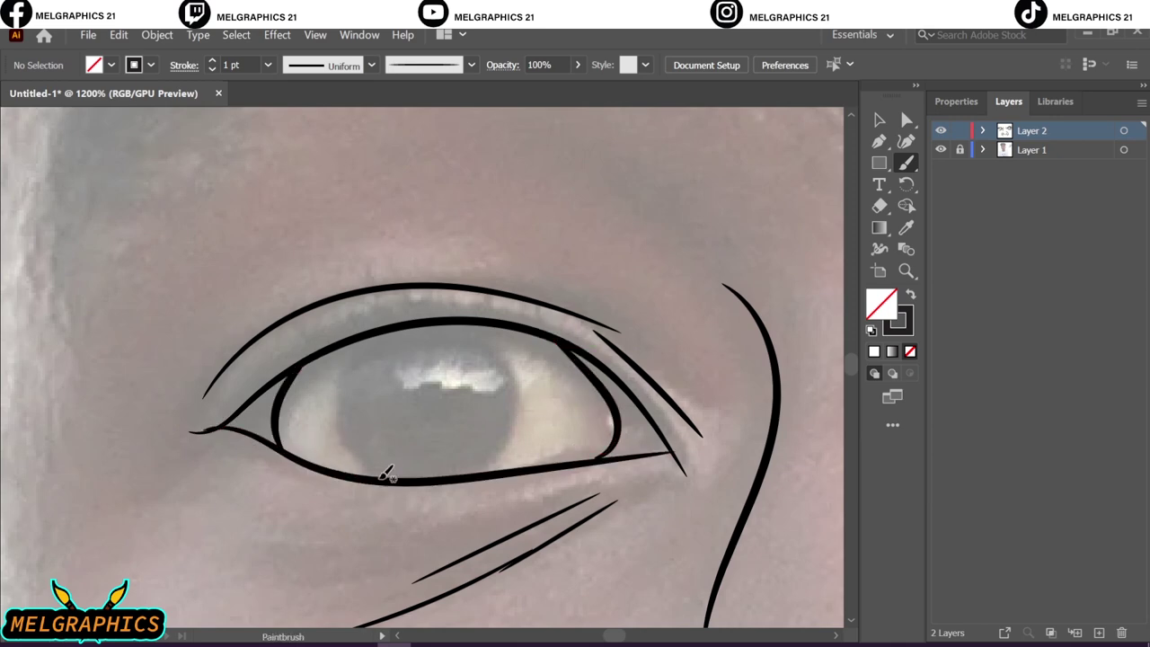
{"action": "left_click_drag", "start_coordinate": [382, 471], "coordinate": [347, 345]}
{"action": "left_click_drag", "start_coordinate": [480, 470], "coordinate": [507, 332]}
{"action": "key", "text": "ctrl+1"}
- Trace the outer edges of the lower and upper lips, undoing a stray inner-lip stroke
{"action": "scroll", "coordinate": [511, 507], "scroll_direction": "up", "scroll_amount": 5}
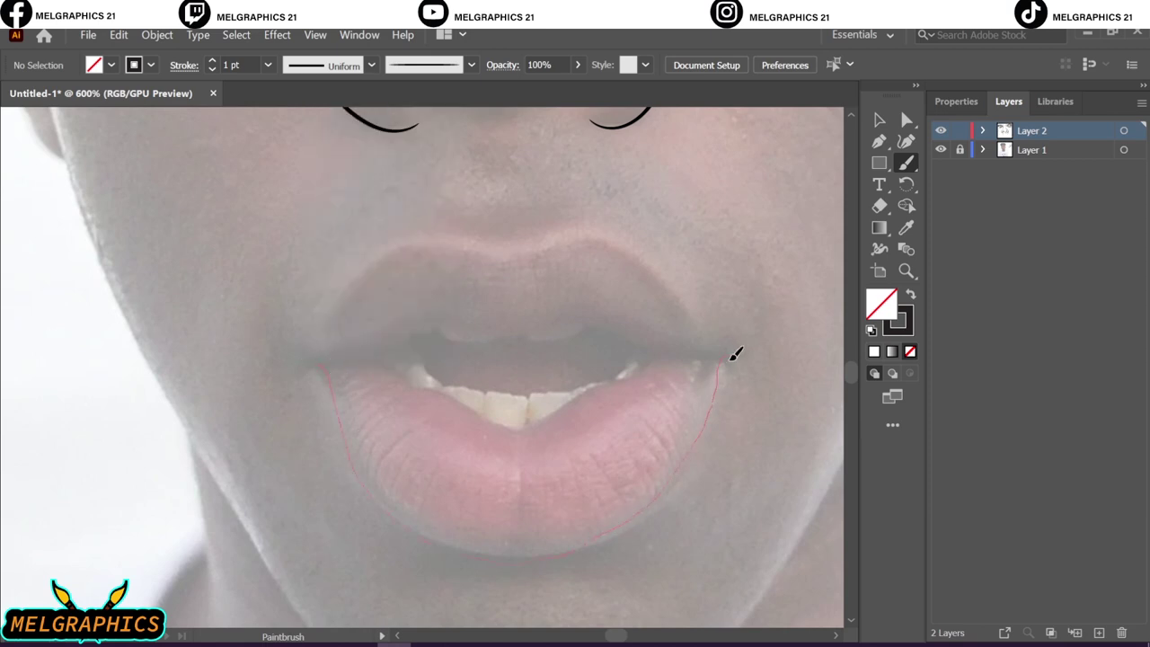
{"action": "left_click_drag", "start_coordinate": [735, 354], "coordinate": [726, 357]}
{"action": "left_click_drag", "start_coordinate": [547, 233], "coordinate": [721, 355]}
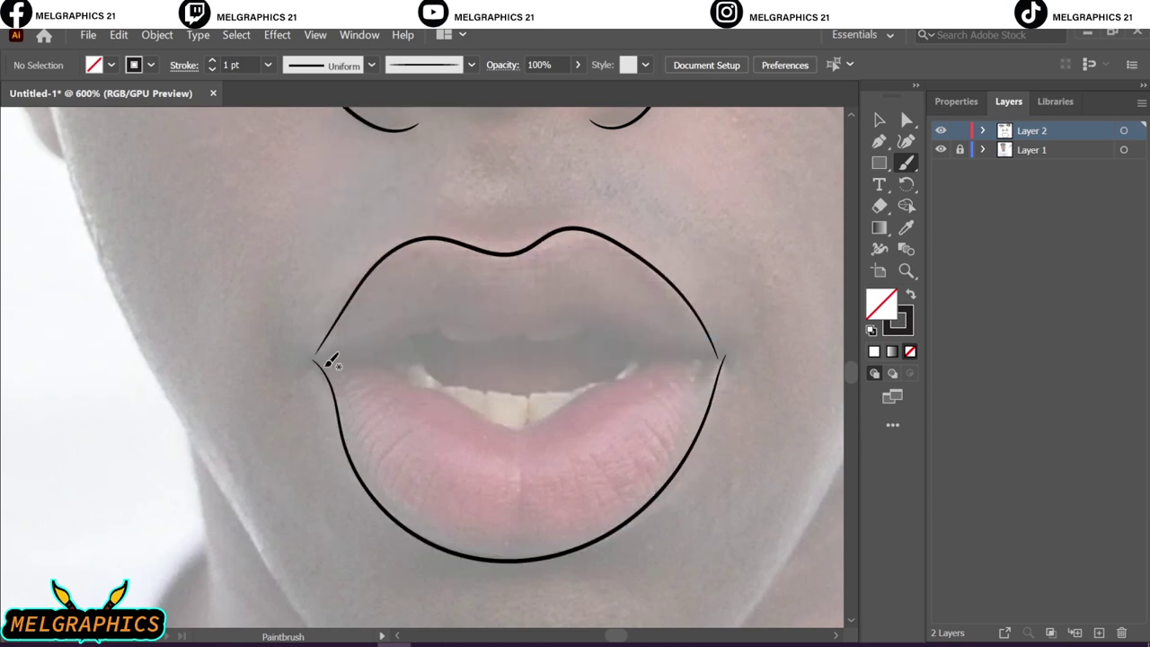
{"action": "mouse_move", "coordinate": [329, 356]}
{"action": "left_mouse_down"}
{"action": "mouse_move", "coordinate": [418, 372]}
{"action": "mouse_move", "coordinate": [499, 447]}
{"action": "left_mouse_up"}
{"action": "key", "text": "ctrl+z"}
- Draw the upper and lower inner lip lines across the mouth
{"action": "scroll", "coordinate": [519, 426], "scroll_direction": "up", "scroll_amount": 2}
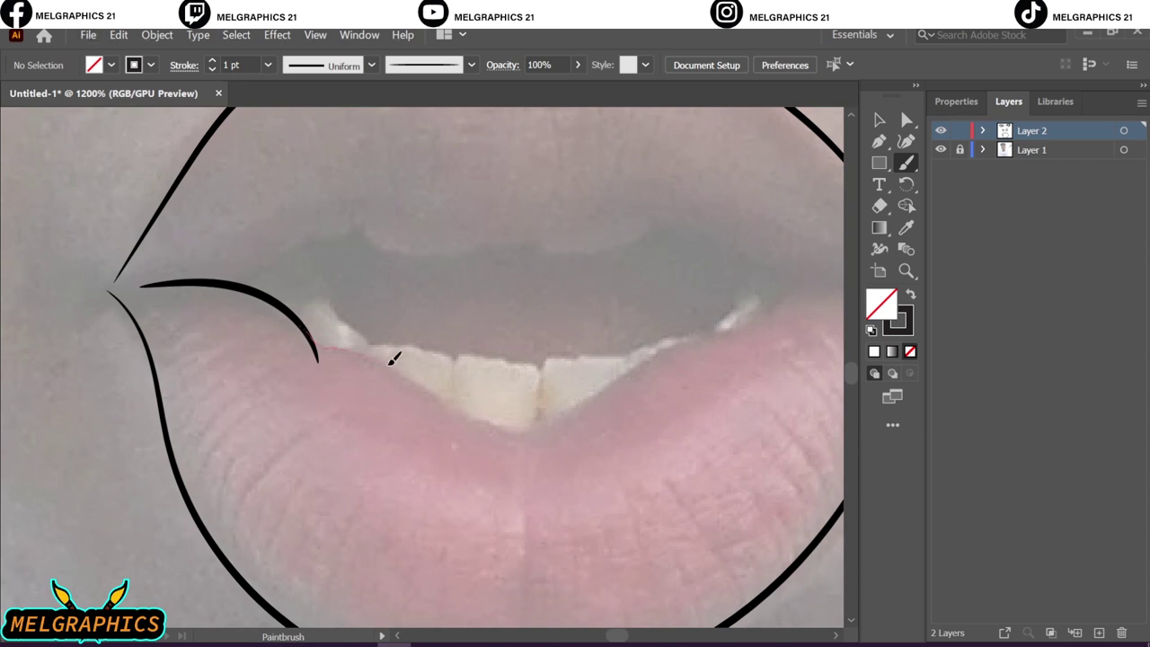
{"action": "mouse_move", "coordinate": [314, 355]}
{"action": "left_mouse_down"}
{"action": "mouse_move", "coordinate": [458, 435]}
{"action": "mouse_move", "coordinate": [745, 333]}
{"action": "left_mouse_up"}
{"action": "scroll", "coordinate": [544, 246], "scroll_direction": "up", "scroll_amount": 2}
{"action": "scroll", "coordinate": [544, 246], "scroll_direction": "right", "scroll_amount": 2}
{"action": "left_click_drag", "start_coordinate": [596, 419], "coordinate": [806, 370]}
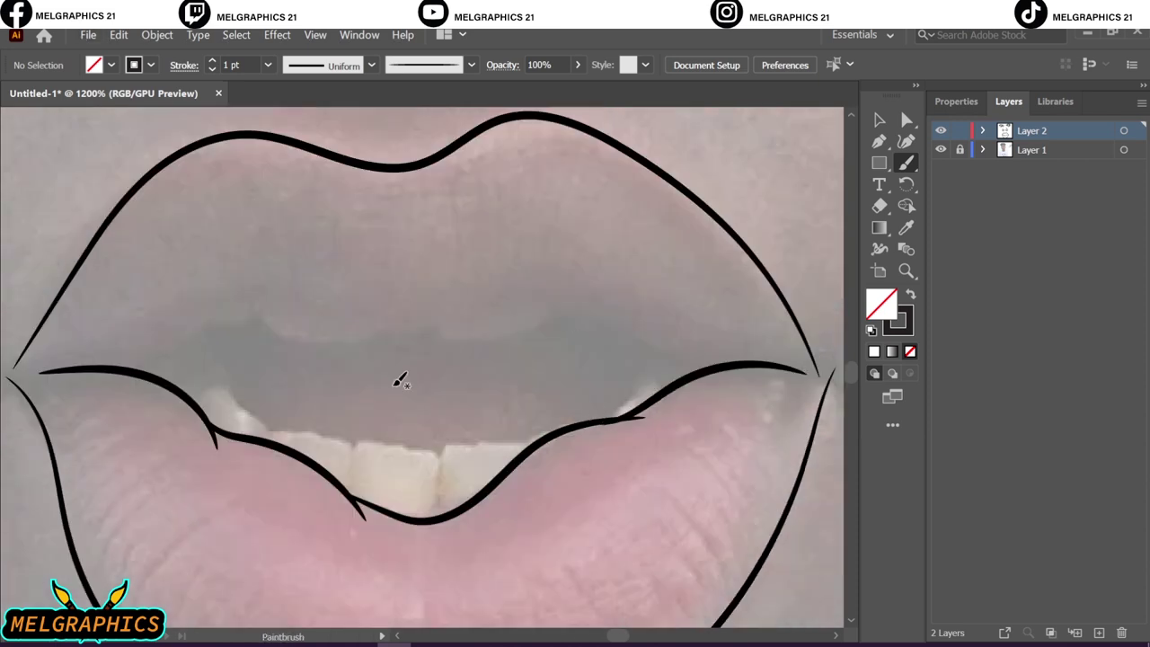
{"action": "mouse_move", "coordinate": [108, 368]}
{"action": "left_mouse_down"}
{"action": "mouse_move", "coordinate": [210, 315]}
{"action": "mouse_move", "coordinate": [398, 323]}
{"action": "mouse_move", "coordinate": [584, 303]}
{"action": "mouse_move", "coordinate": [721, 364]}
{"action": "left_mouse_up"}
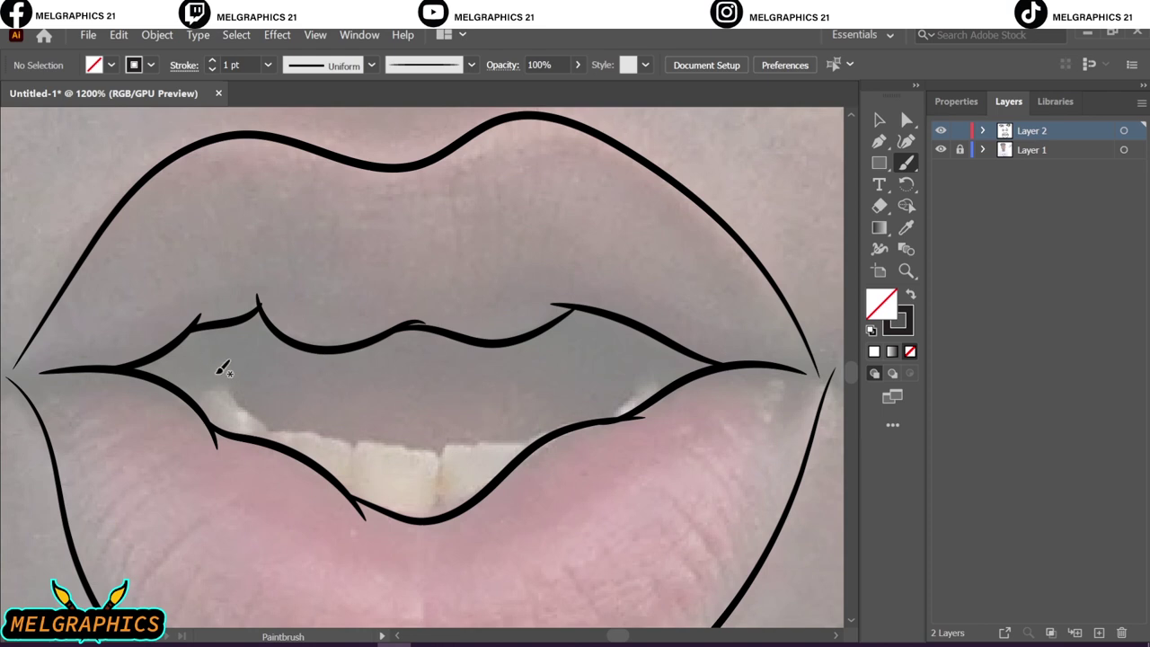
{"action": "mouse_move", "coordinate": [223, 369]}
{"action": "left_mouse_down"}
{"action": "mouse_move", "coordinate": [280, 426]}
{"action": "mouse_move", "coordinate": [364, 460]}
{"action": "left_mouse_up"}
- Outline the top edges of the front teeth
{"action": "scroll", "coordinate": [388, 480], "scroll_direction": "up", "scroll_amount": 2}
{"action": "scroll", "coordinate": [341, 467], "scroll_direction": "right", "scroll_amount": 1}
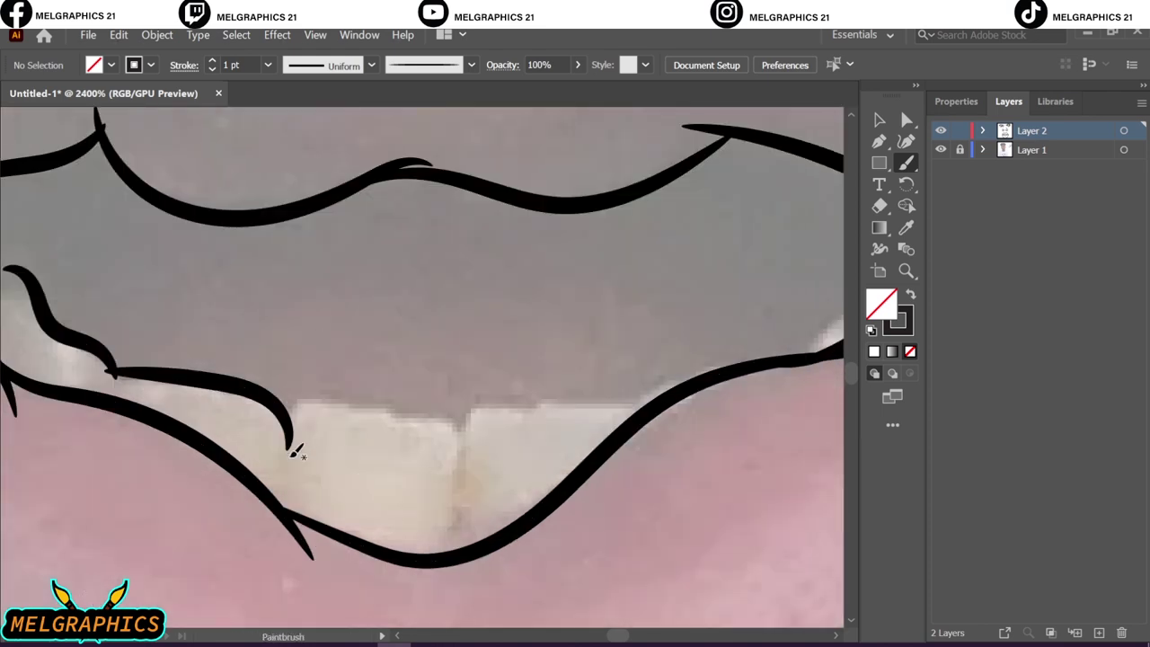
{"action": "mouse_move", "coordinate": [289, 449]}
{"action": "left_mouse_down"}
{"action": "mouse_move", "coordinate": [577, 462]}
{"action": "mouse_move", "coordinate": [680, 441]}
{"action": "mouse_move", "coordinate": [791, 382]}
{"action": "left_mouse_up"}
{"action": "scroll", "coordinate": [643, 414], "scroll_direction": "up", "scroll_amount": 2}
{"action": "scroll", "coordinate": [584, 431], "scroll_direction": "right", "scroll_amount": 2}
- Select the inner lip and mouth-corner strokes and group them
{"action": "left_click", "coordinate": [879, 119]}
{"action": "left_click", "coordinate": [552, 478]}
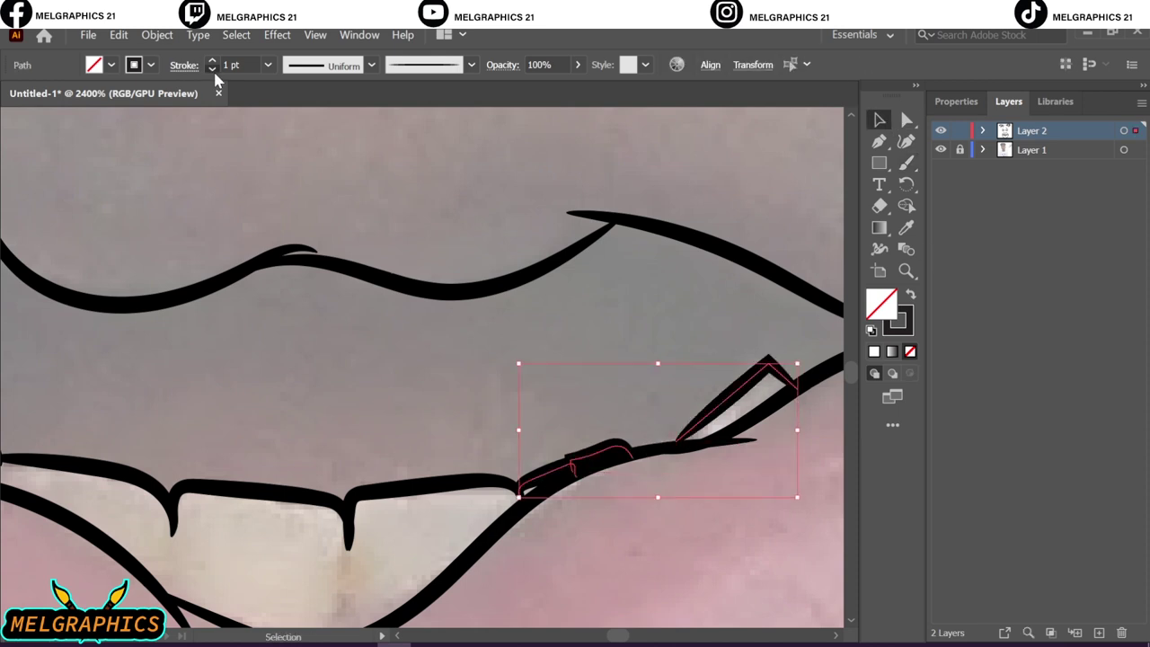
{"action": "left_click", "coordinate": [609, 453]}
{"action": "left_click", "coordinate": [584, 422]}
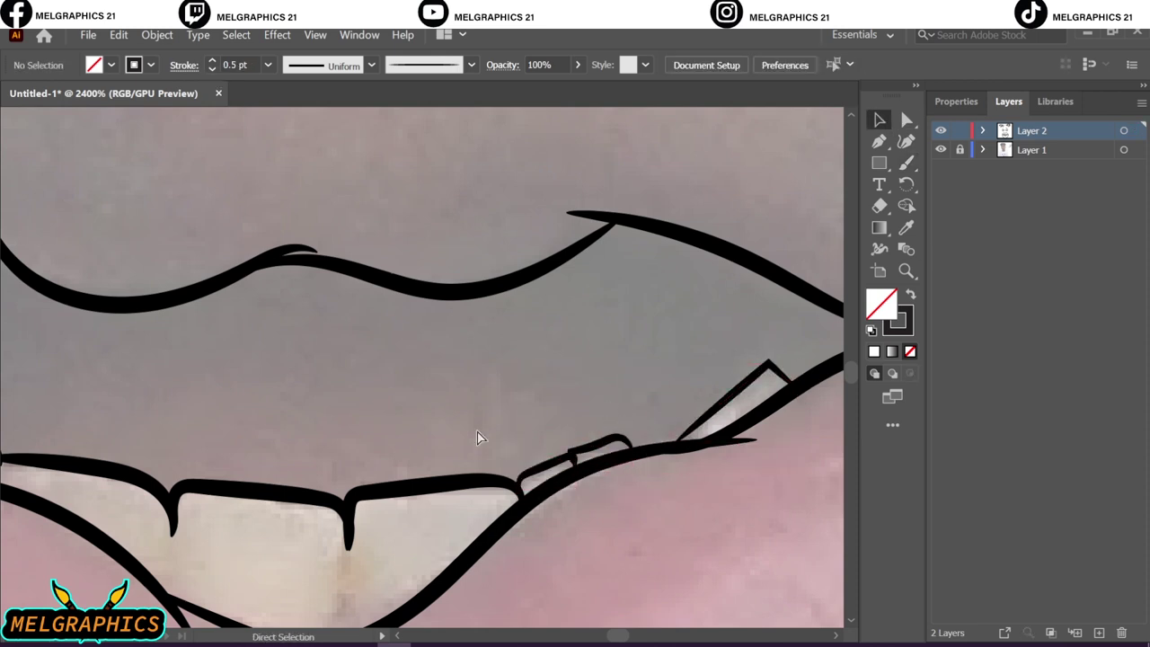
{"action": "scroll", "coordinate": [476, 437], "scroll_direction": "left", "scroll_amount": 3}
{"action": "left_click", "coordinate": [413, 487]}
{"action": "left_click", "coordinate": [108, 418], "text": "shift"}
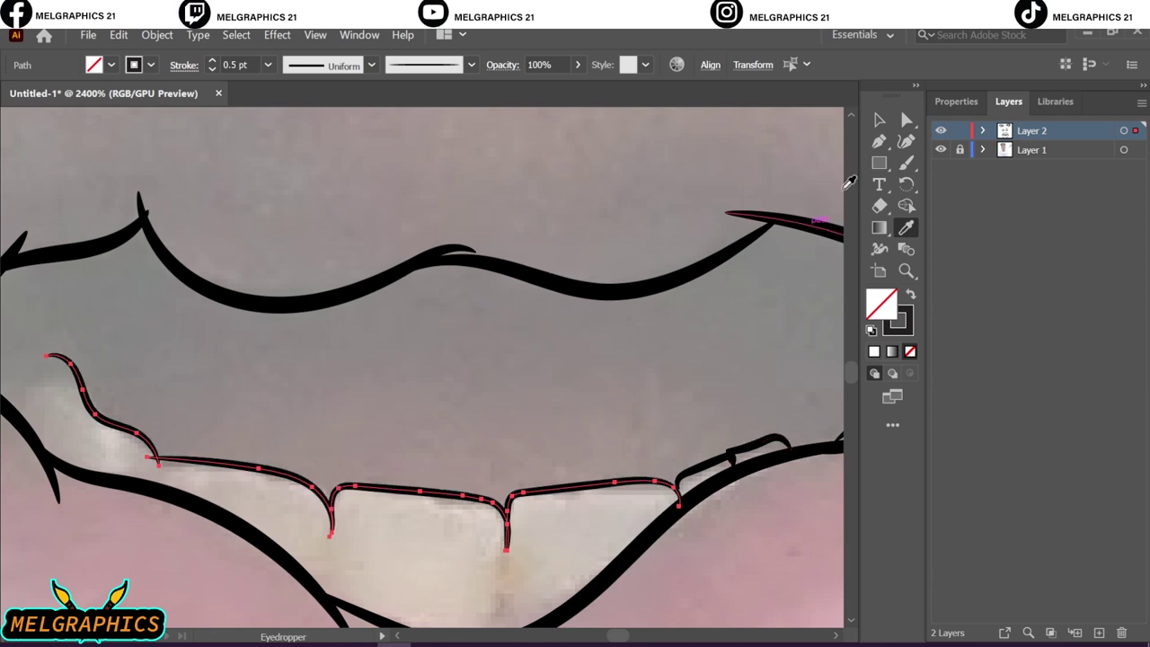
{"action": "left_click", "coordinate": [161, 428]}
{"action": "left_click", "coordinate": [113, 429]}
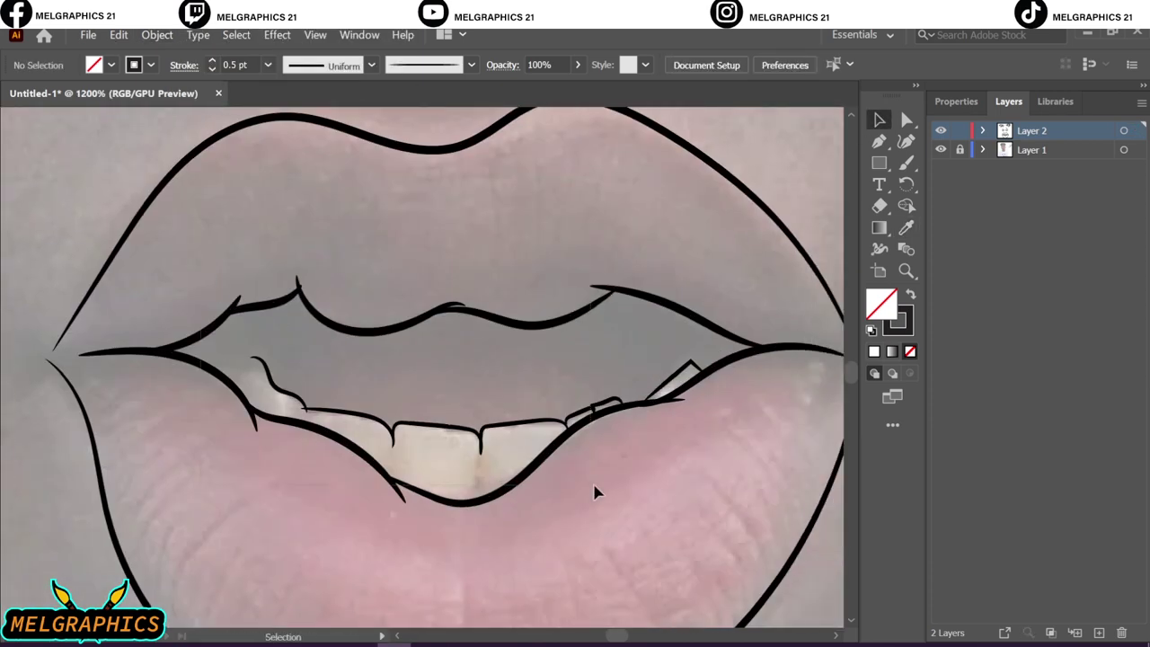
- Enter the grouped inner mouth strokes in isolation mode
{"action": "left_click", "coordinate": [956, 102]}
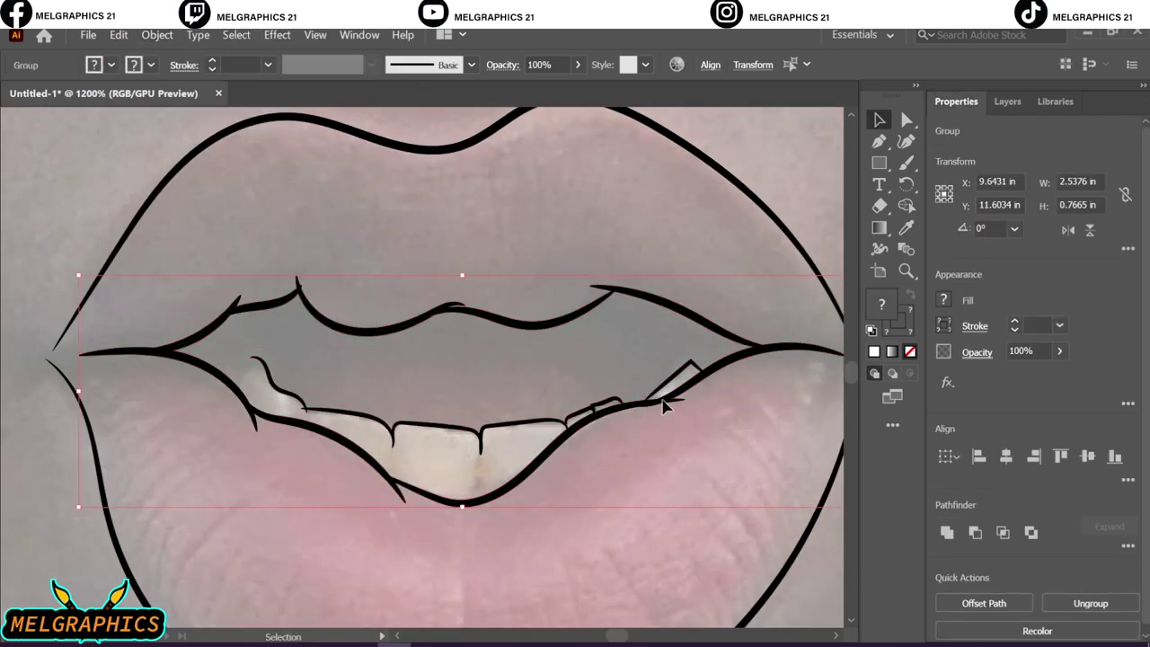
{"action": "scroll", "coordinate": [662, 404], "scroll_direction": "up", "scroll_amount": 4}
{"action": "double_click", "coordinate": [396, 430]}
{"action": "scroll", "coordinate": [401, 607], "scroll_direction": "left", "scroll_amount": 5}
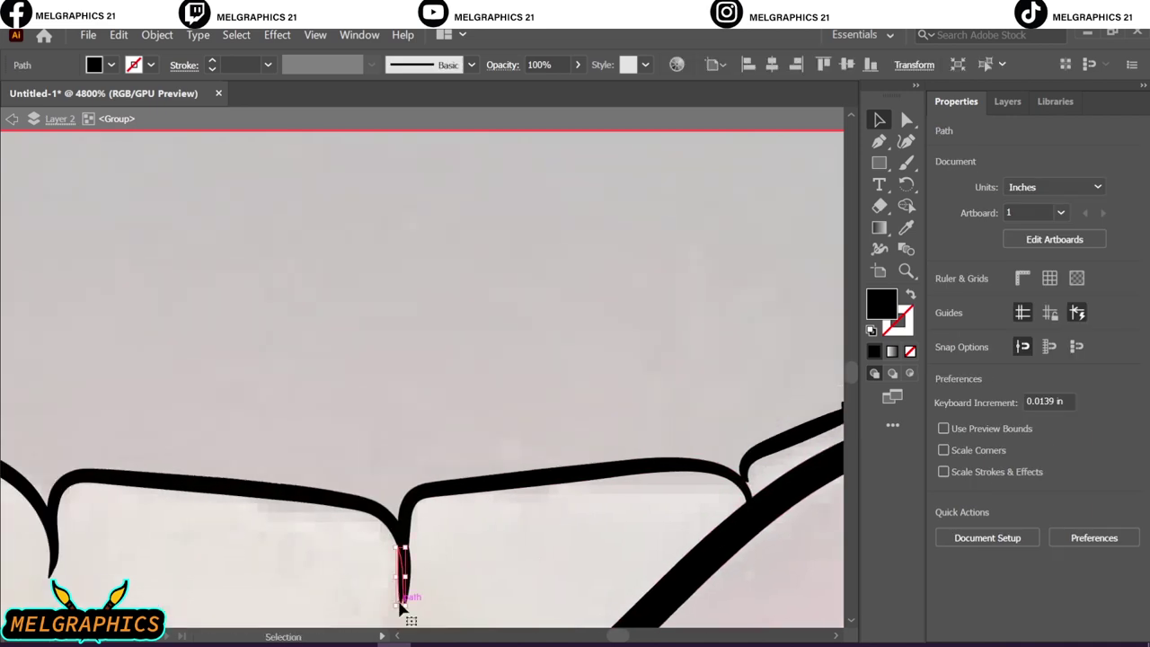
{"action": "scroll", "coordinate": [404, 598], "scroll_direction": "left", "scroll_amount": 5}
{"action": "scroll", "coordinate": [219, 552], "scroll_direction": "left", "scroll_amount": 5}
{"action": "scroll", "coordinate": [150, 423], "scroll_direction": "up", "scroll_amount": 5}
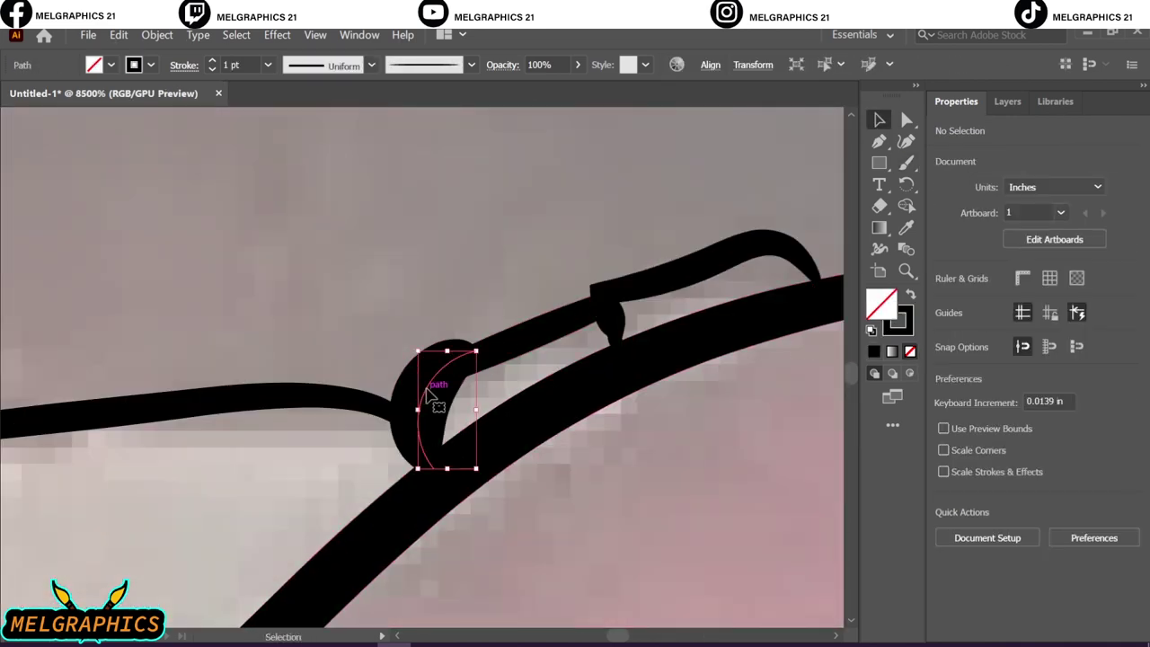
- Paint two small curved strokes beneath the upper inner lip
{"action": "scroll", "coordinate": [377, 355], "scroll_direction": "up", "scroll_amount": 2}
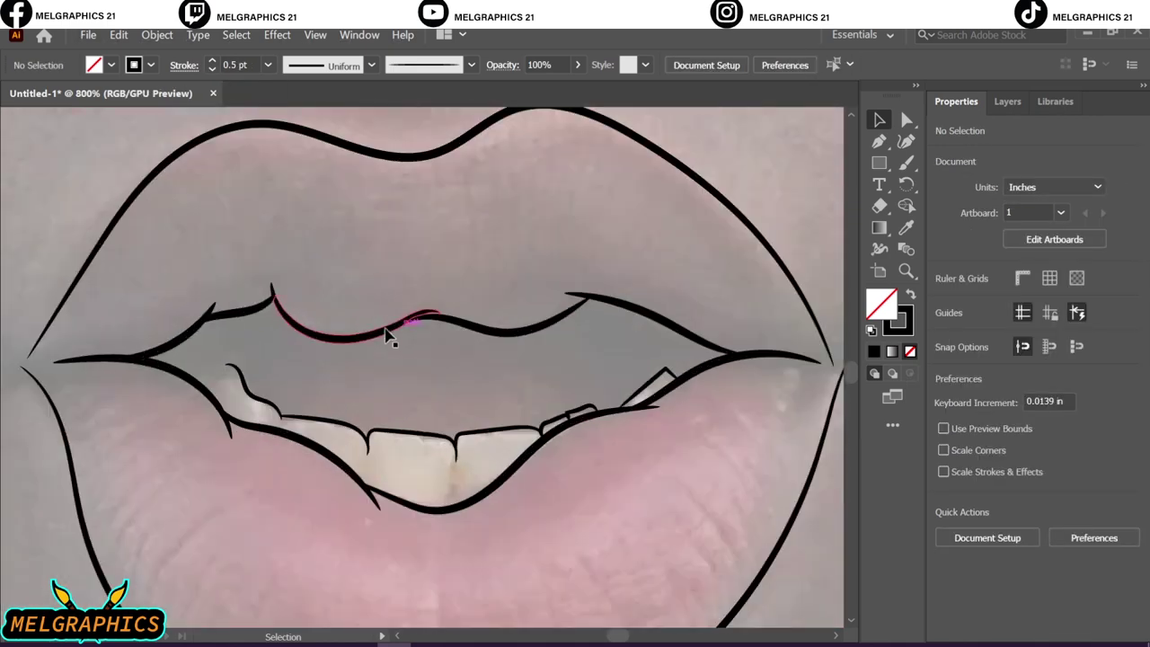
{"action": "scroll", "coordinate": [386, 334], "scroll_direction": "up", "scroll_amount": 3}
{"action": "key", "text": "b"}
{"action": "left_click_drag", "start_coordinate": [413, 389], "coordinate": [458, 310]}
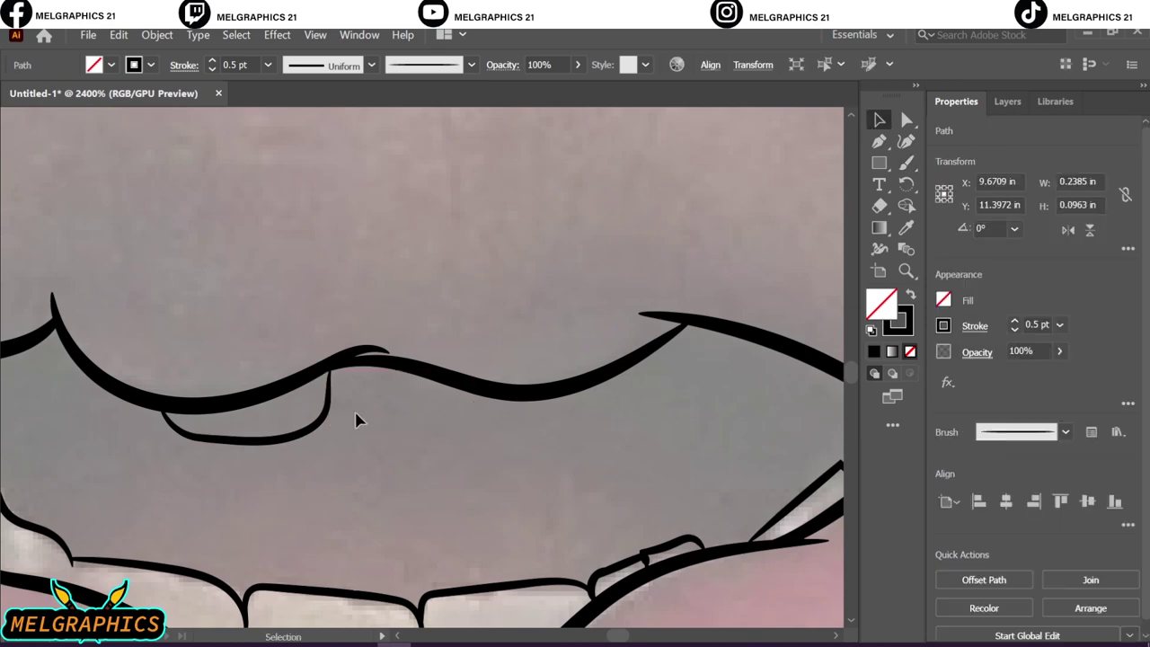
{"action": "left_click_drag", "start_coordinate": [367, 410], "coordinate": [566, 432]}
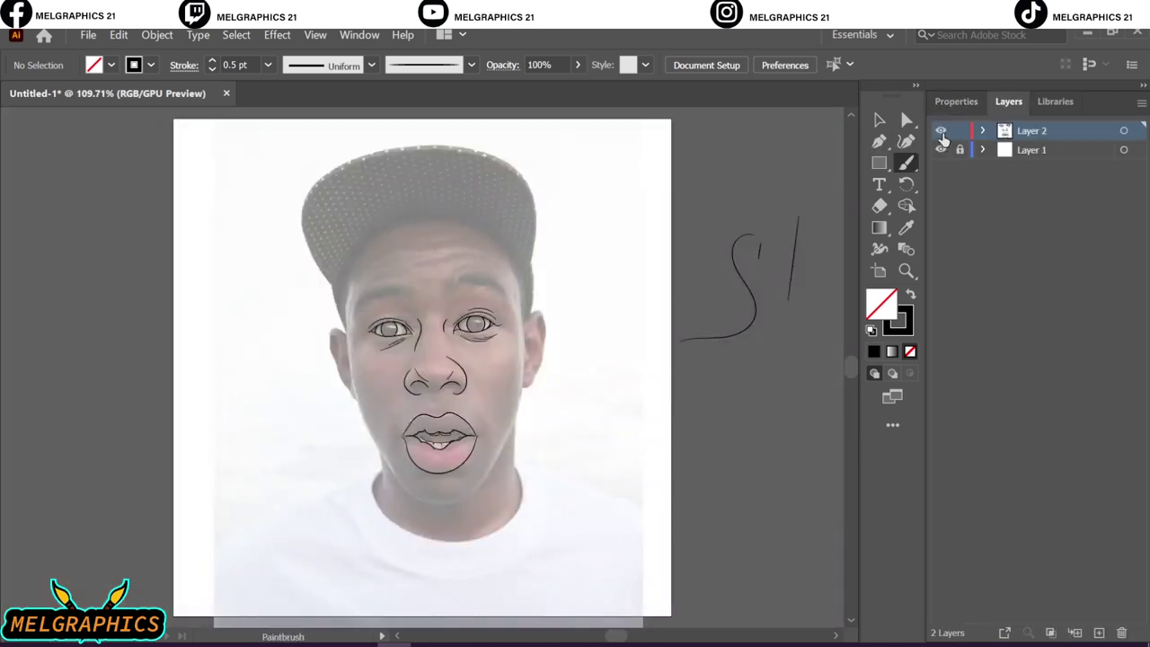
- Check the photo layer's visibility and trace the left cheek and face edge
{"action": "left_click", "coordinate": [941, 149]}
{"action": "left_click", "coordinate": [941, 150]}
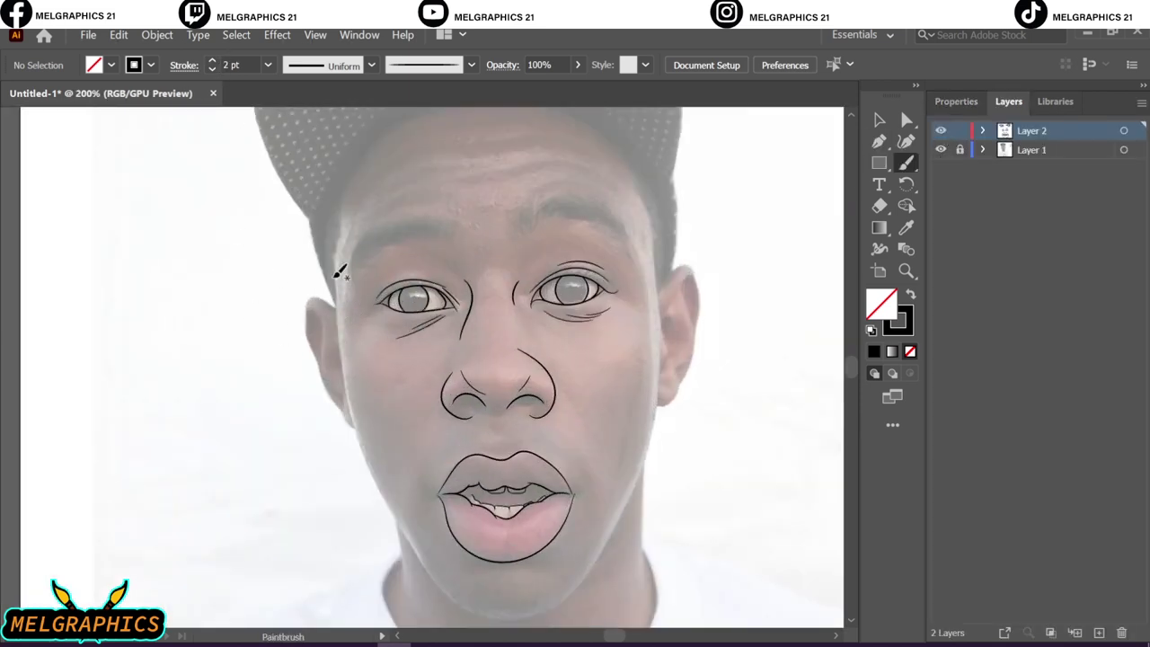
{"action": "left_click_drag", "start_coordinate": [344, 337], "coordinate": [370, 485]}
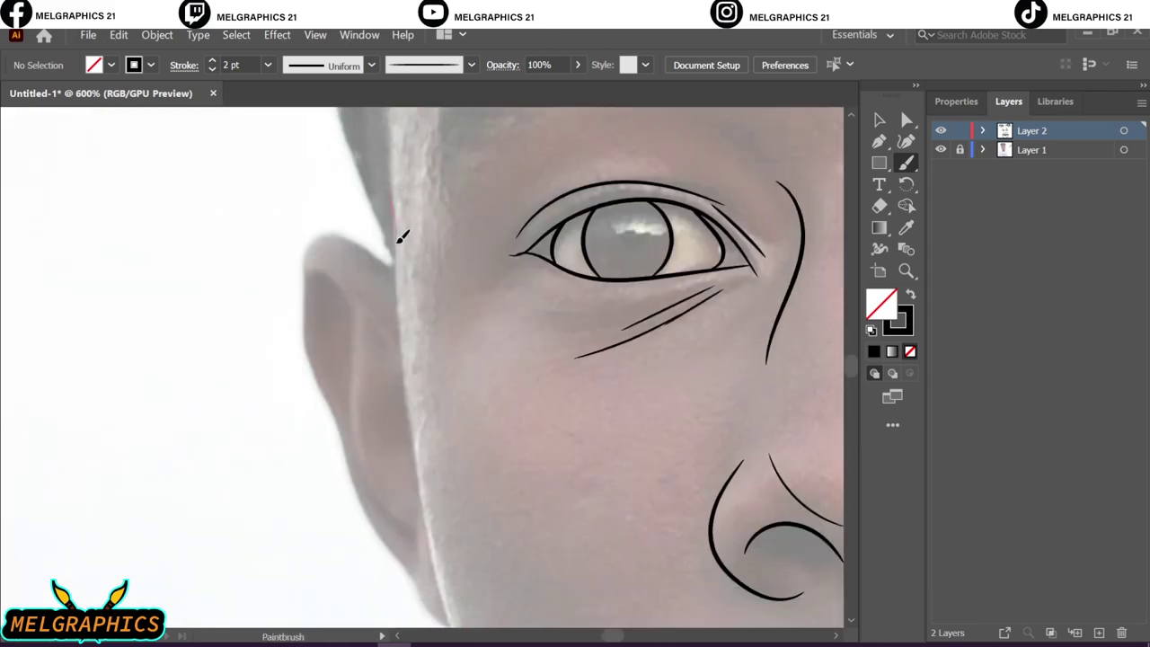
{"action": "left_click_drag", "start_coordinate": [437, 548], "coordinate": [448, 624]}
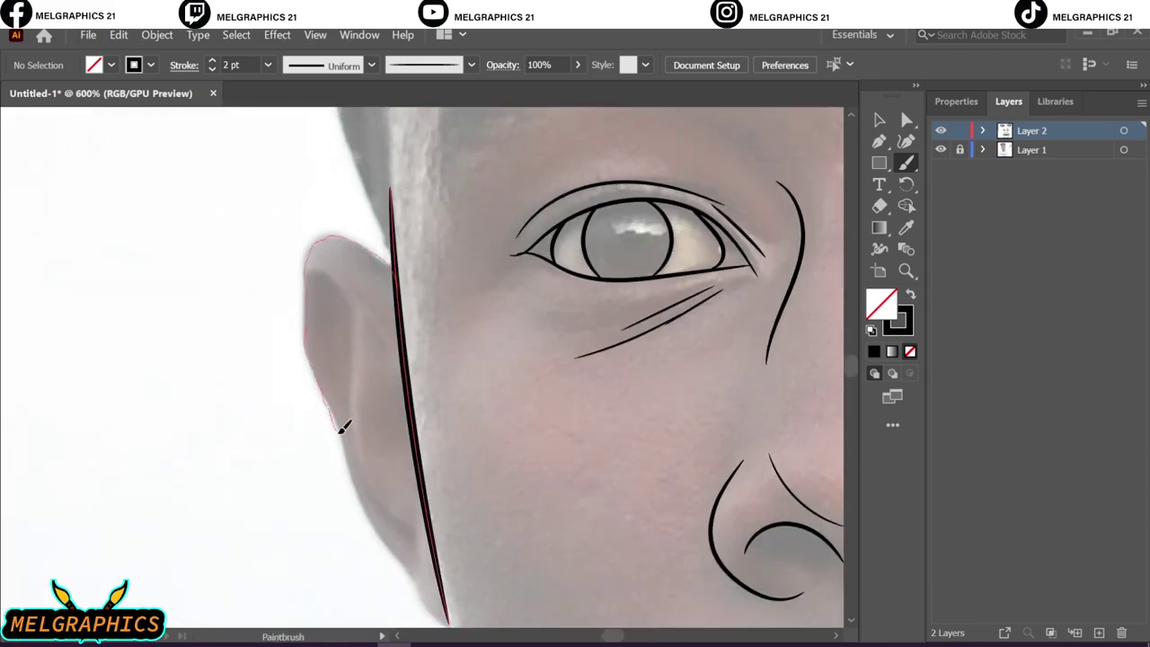
{"action": "scroll", "coordinate": [344, 427], "scroll_direction": "down", "scroll_amount": 3}
{"action": "scroll", "coordinate": [529, 442], "scroll_direction": "down", "scroll_amount": 4}
{"action": "scroll", "coordinate": [530, 441], "scroll_direction": "right", "scroll_amount": 3}
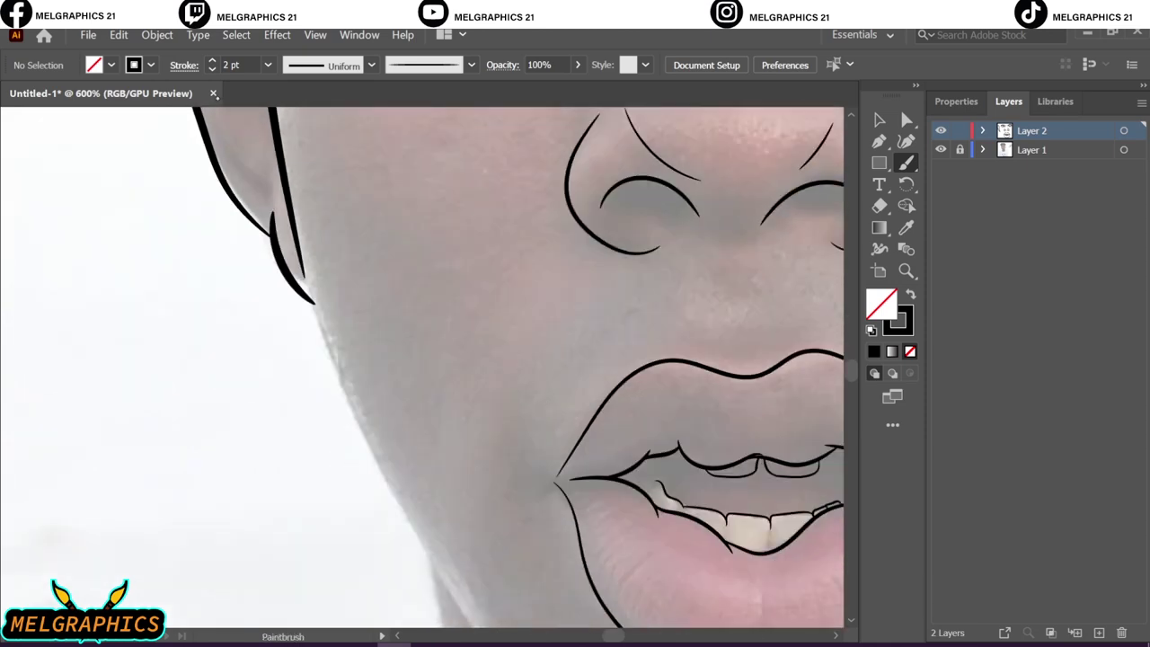
{"action": "left_click_drag", "start_coordinate": [375, 443], "coordinate": [429, 543]}
- Trace the jaw line and extend it around the chin
{"action": "key", "text": "ctrl+0"}
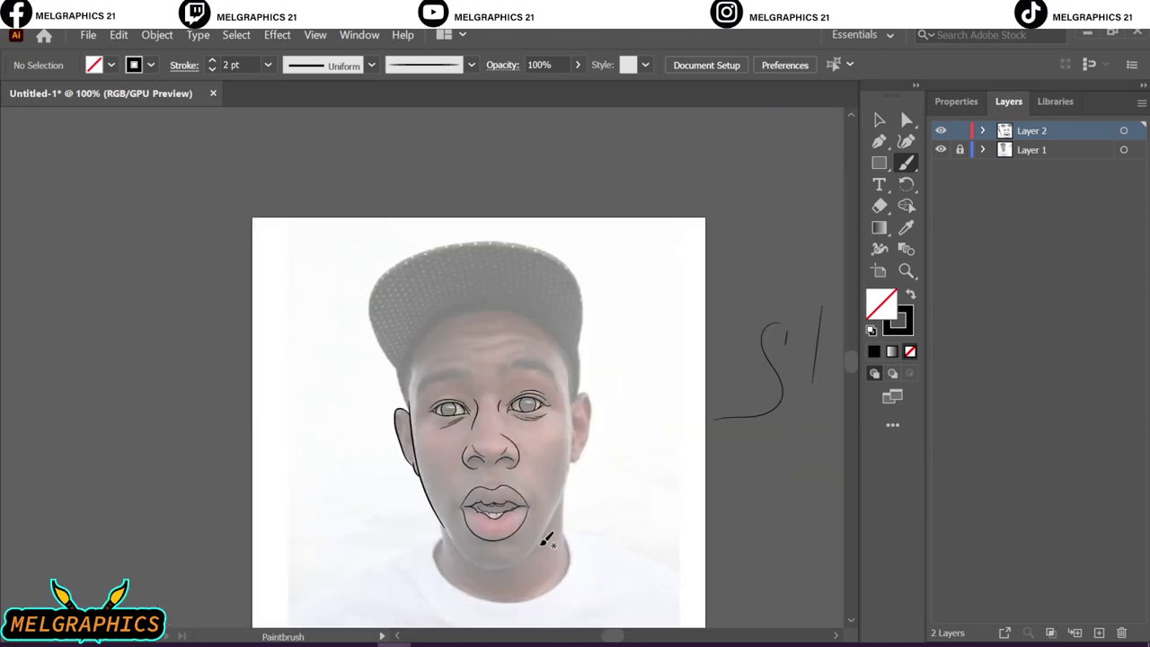
{"action": "scroll", "coordinate": [546, 568], "scroll_direction": "up", "scroll_amount": 3}
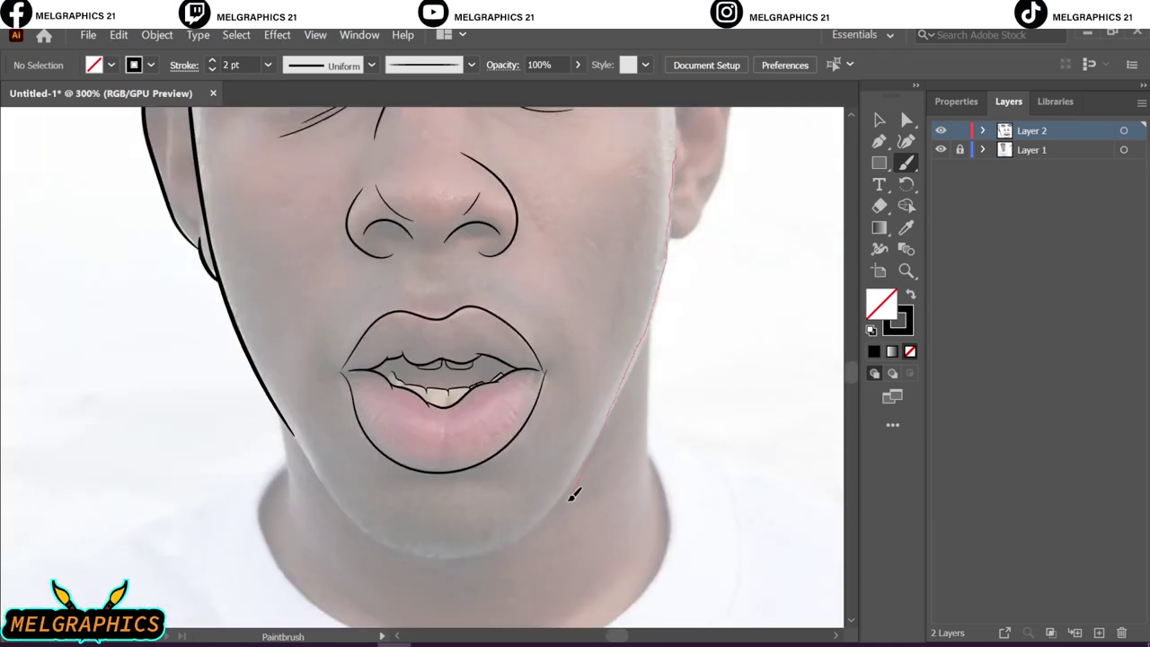
{"action": "left_click_drag", "start_coordinate": [573, 494], "coordinate": [575, 497]}
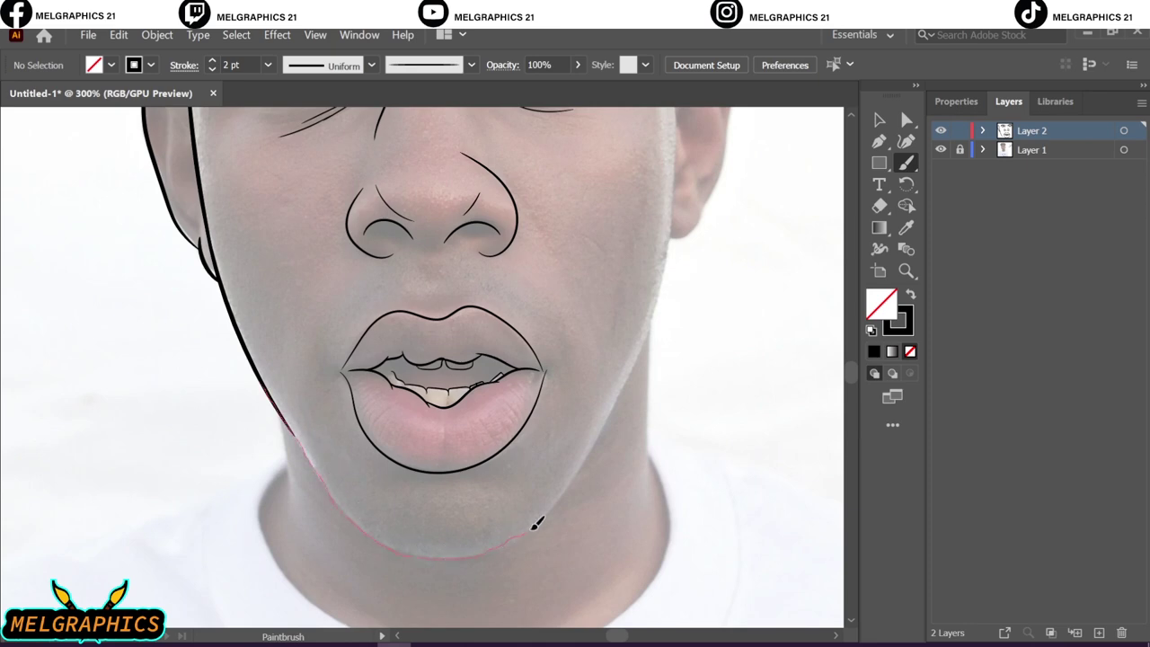
{"action": "left_click_drag", "start_coordinate": [627, 386], "coordinate": [628, 385]}
{"action": "scroll", "coordinate": [667, 389], "scroll_direction": "up", "scroll_amount": 3}
{"action": "scroll", "coordinate": [629, 359], "scroll_direction": "right", "scroll_amount": 2}
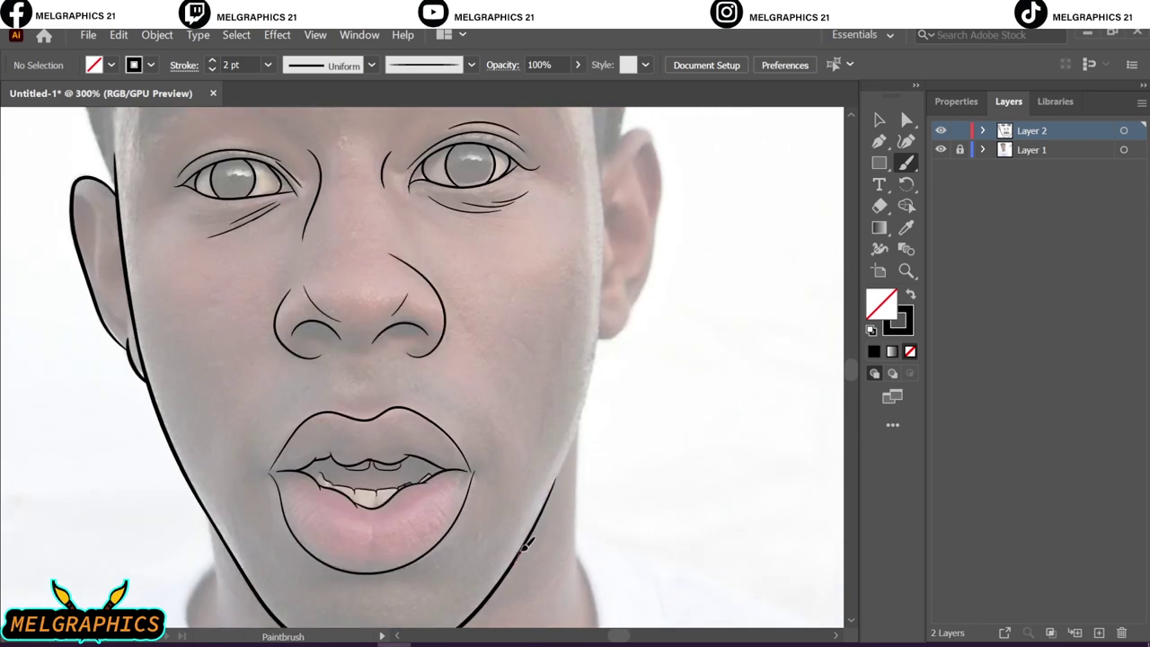
{"action": "left_click_drag", "start_coordinate": [606, 178], "coordinate": [607, 177]}
{"action": "scroll", "coordinate": [350, 229], "scroll_direction": "down", "scroll_amount": 3}
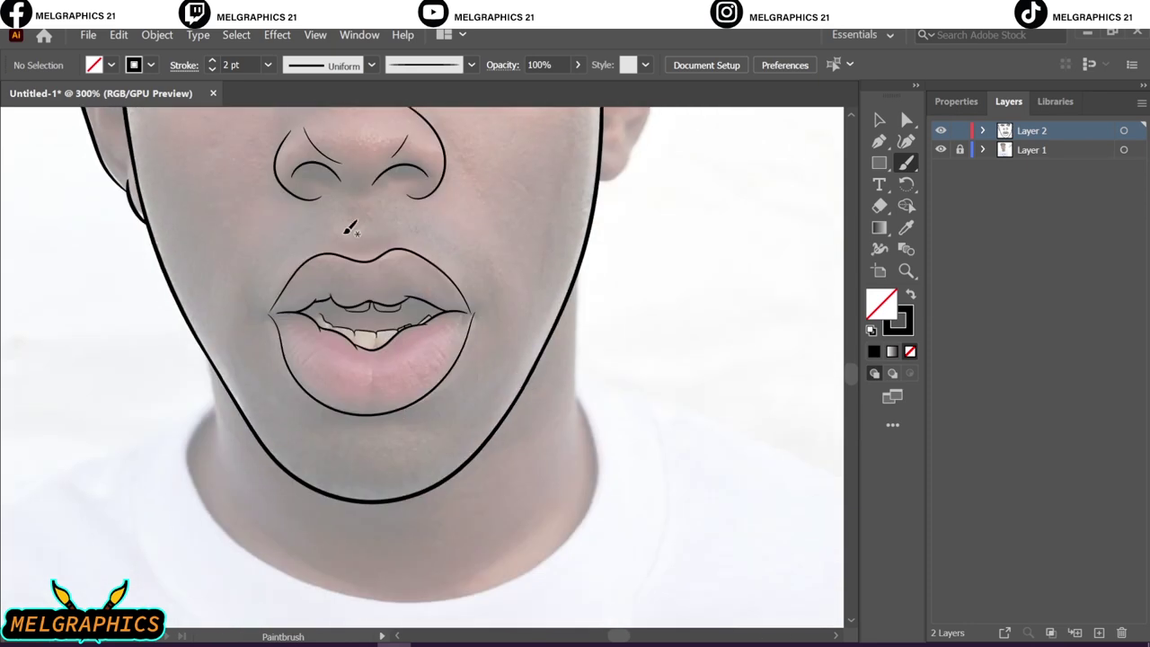
- Thin the small curve under the nose to a 0.5 pt stroke and deselect it
{"action": "key", "text": "v"}
{"action": "left_click", "coordinate": [363, 239]}
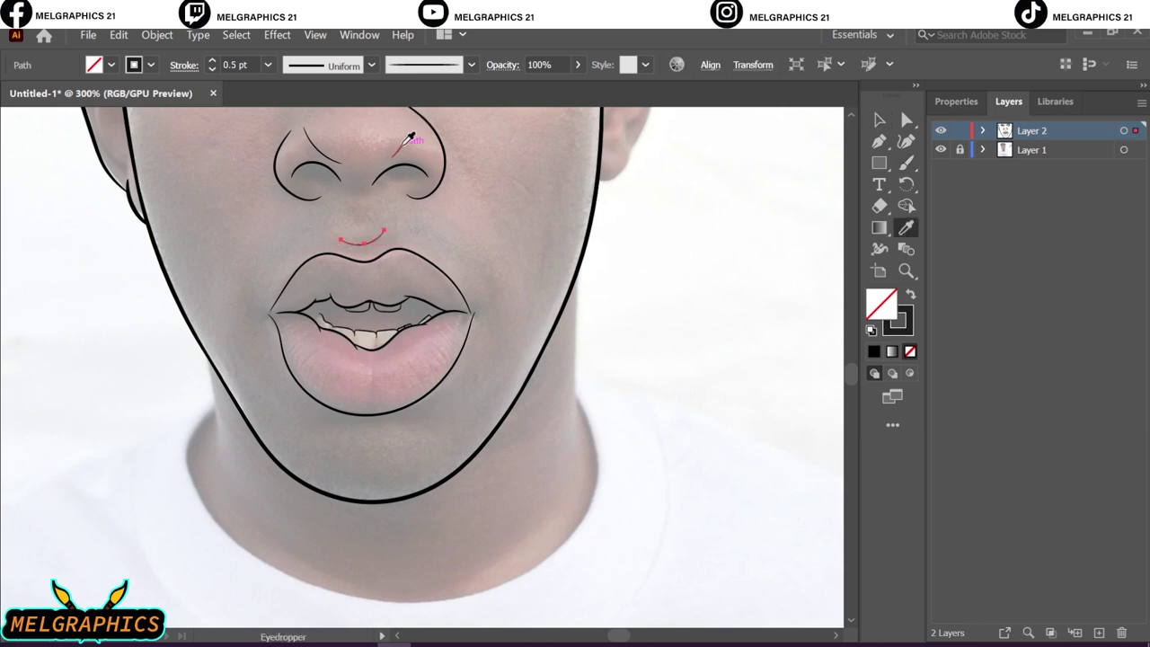
{"action": "key", "text": "ctrl+shift+a"}
{"action": "scroll", "coordinate": [472, 360], "scroll_direction": "down", "scroll_amount": 2}
{"action": "key", "text": "b"}
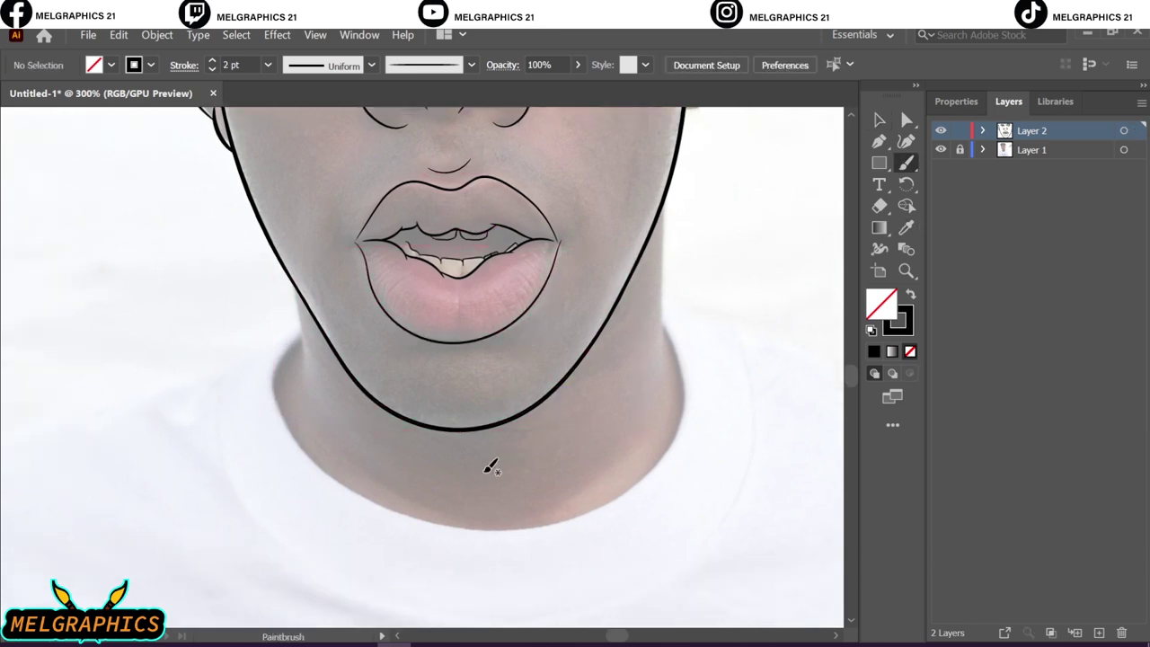
{"action": "key", "text": "ctrl+equal"}
- Brush a wavy drip line across the neck and set the fill to solid black
{"action": "mouse_move", "coordinate": [295, 224]}
{"action": "left_mouse_down"}
{"action": "mouse_move", "coordinate": [299, 399]}
{"action": "mouse_move", "coordinate": [469, 439]}
{"action": "left_mouse_up"}
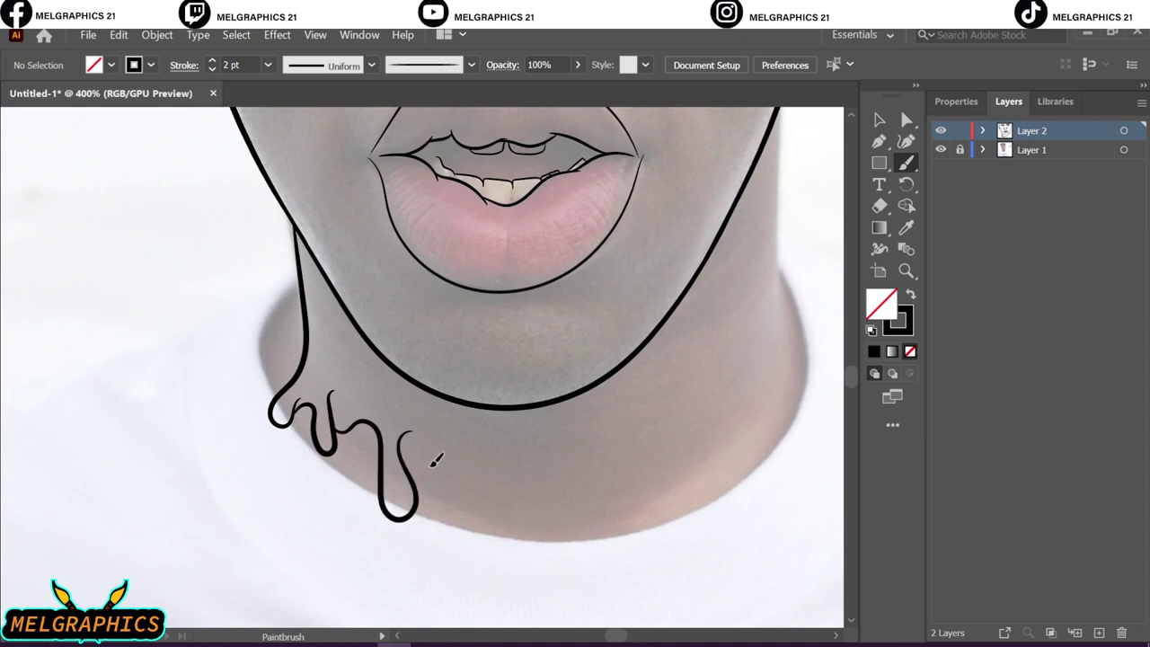
{"action": "mouse_move", "coordinate": [395, 469]}
{"action": "left_mouse_down"}
{"action": "mouse_move", "coordinate": [580, 485]}
{"action": "mouse_move", "coordinate": [647, 422]}
{"action": "mouse_move", "coordinate": [710, 396]}
{"action": "mouse_move", "coordinate": [540, 467]}
{"action": "mouse_move", "coordinate": [600, 466]}
{"action": "mouse_move", "coordinate": [618, 406]}
{"action": "left_mouse_up"}
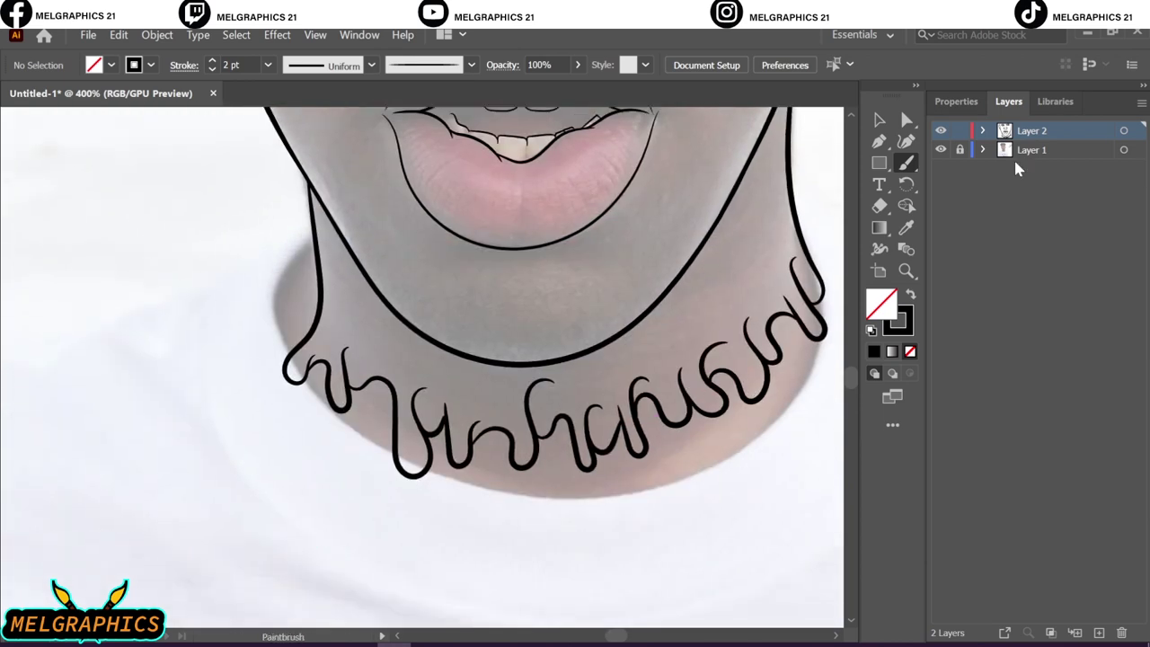
{"action": "key", "text": "n"}
{"action": "key", "text": "shift+x"}
{"action": "double_click", "coordinate": [878, 303]}
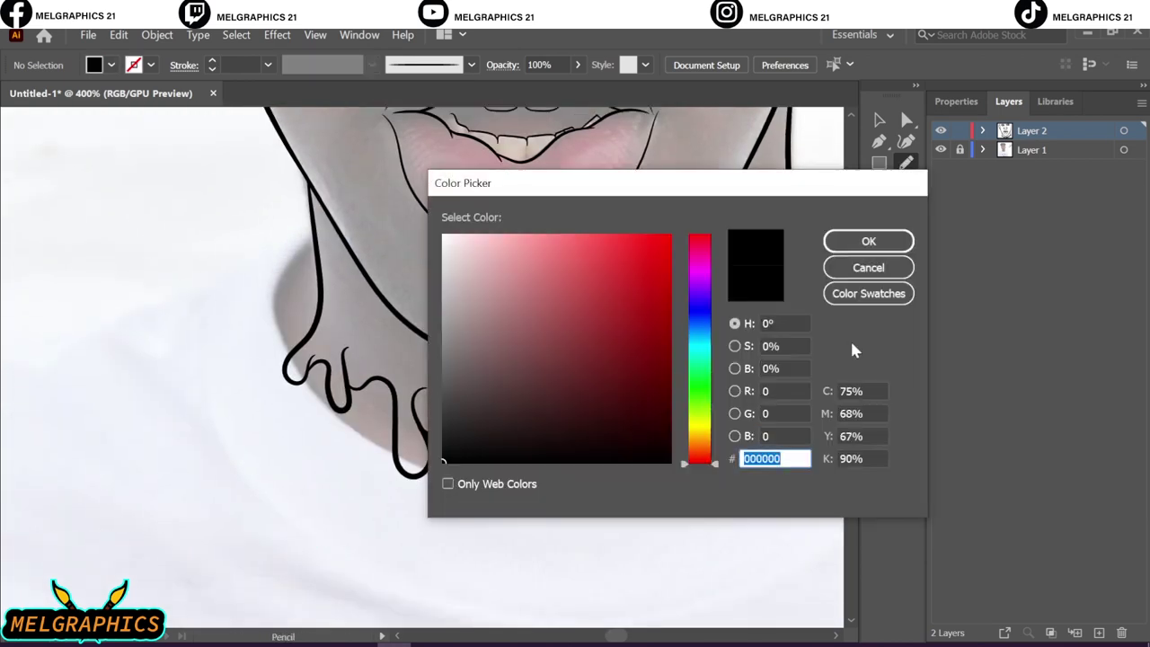
{"action": "key", "text": "Return"}
- Fill the first drips below the chin with black Pencil shapes
{"action": "mouse_move", "coordinate": [404, 250]}
{"action": "left_mouse_down"}
{"action": "mouse_move", "coordinate": [329, 354]}
{"action": "mouse_move", "coordinate": [373, 337]}
{"action": "mouse_move", "coordinate": [349, 348]}
{"action": "left_mouse_up"}
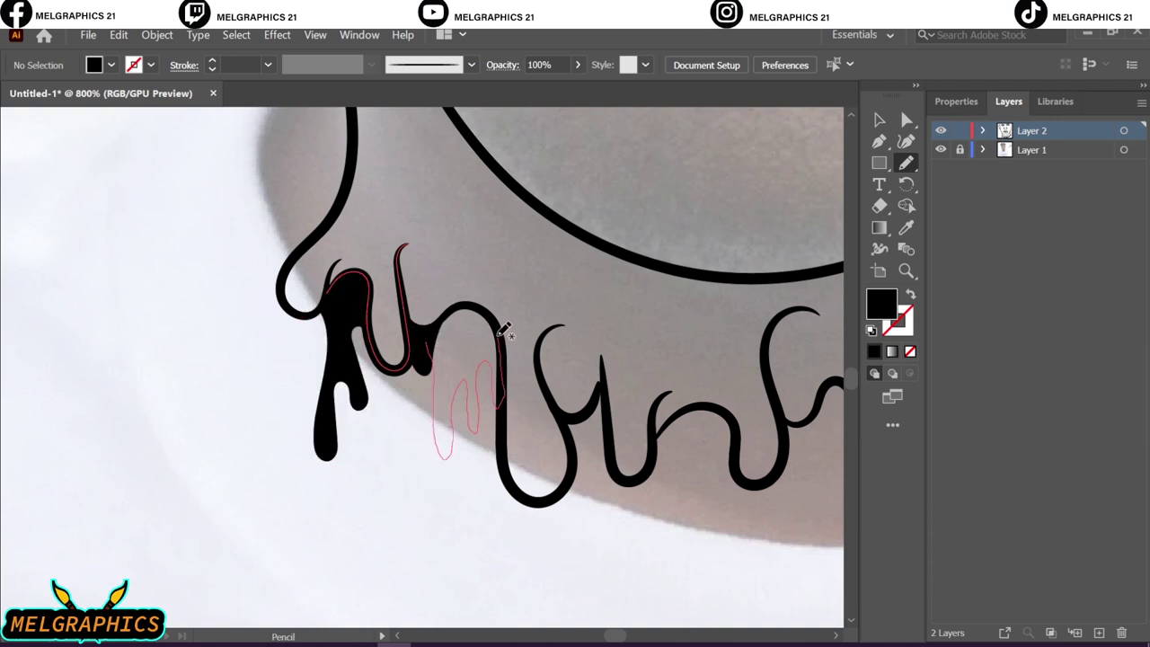
{"action": "left_click_drag", "start_coordinate": [441, 347], "coordinate": [431, 377]}
{"action": "left_click_drag", "start_coordinate": [446, 397], "coordinate": [468, 384]}
{"action": "left_click_drag", "start_coordinate": [507, 465], "coordinate": [505, 469]}
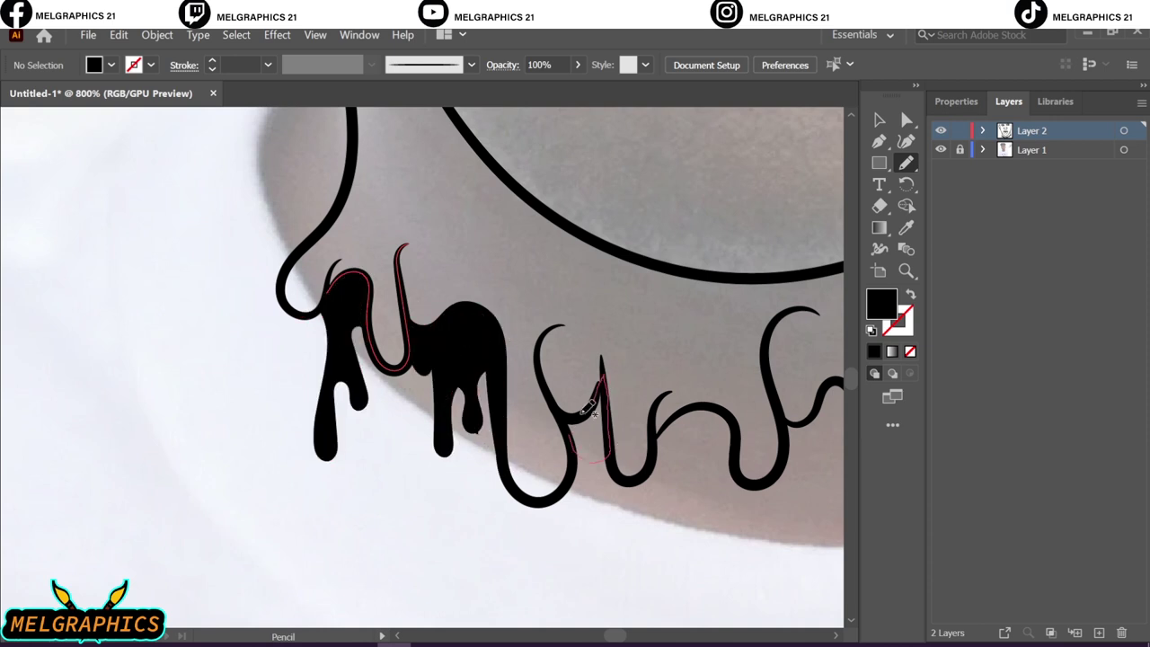
{"action": "mouse_move", "coordinate": [588, 409]}
{"action": "left_mouse_down"}
{"action": "mouse_move", "coordinate": [593, 418]}
{"action": "mouse_move", "coordinate": [360, 368]}
{"action": "left_mouse_up"}
{"action": "mouse_move", "coordinate": [444, 346]}
{"action": "left_mouse_down"}
{"action": "mouse_move", "coordinate": [438, 377]}
{"action": "mouse_move", "coordinate": [483, 354]}
{"action": "left_mouse_up"}
{"action": "scroll", "coordinate": [527, 419], "scroll_direction": "down", "scroll_amount": 3}
{"action": "scroll", "coordinate": [386, 411], "scroll_direction": "up", "scroll_amount": 4}
{"action": "left_click_drag", "start_coordinate": [382, 404], "coordinate": [404, 372]}
{"action": "left_click_drag", "start_coordinate": [500, 539], "coordinate": [437, 470]}
- Fill the remaining drips along the neck with black Pencil shapes
{"action": "scroll", "coordinate": [437, 470], "scroll_direction": "down", "scroll_amount": 3}
{"action": "scroll", "coordinate": [314, 476], "scroll_direction": "up", "scroll_amount": 3}
{"action": "mouse_move", "coordinate": [306, 462]}
{"action": "left_mouse_down"}
{"action": "mouse_move", "coordinate": [326, 489]}
{"action": "mouse_move", "coordinate": [341, 457]}
{"action": "left_mouse_up"}
{"action": "left_click_drag", "start_coordinate": [531, 390], "coordinate": [550, 370]}
{"action": "scroll", "coordinate": [477, 333], "scroll_direction": "right", "scroll_amount": 3}
{"action": "left_click_drag", "start_coordinate": [395, 418], "coordinate": [500, 440]}
{"action": "left_click_drag", "start_coordinate": [575, 337], "coordinate": [663, 270]}
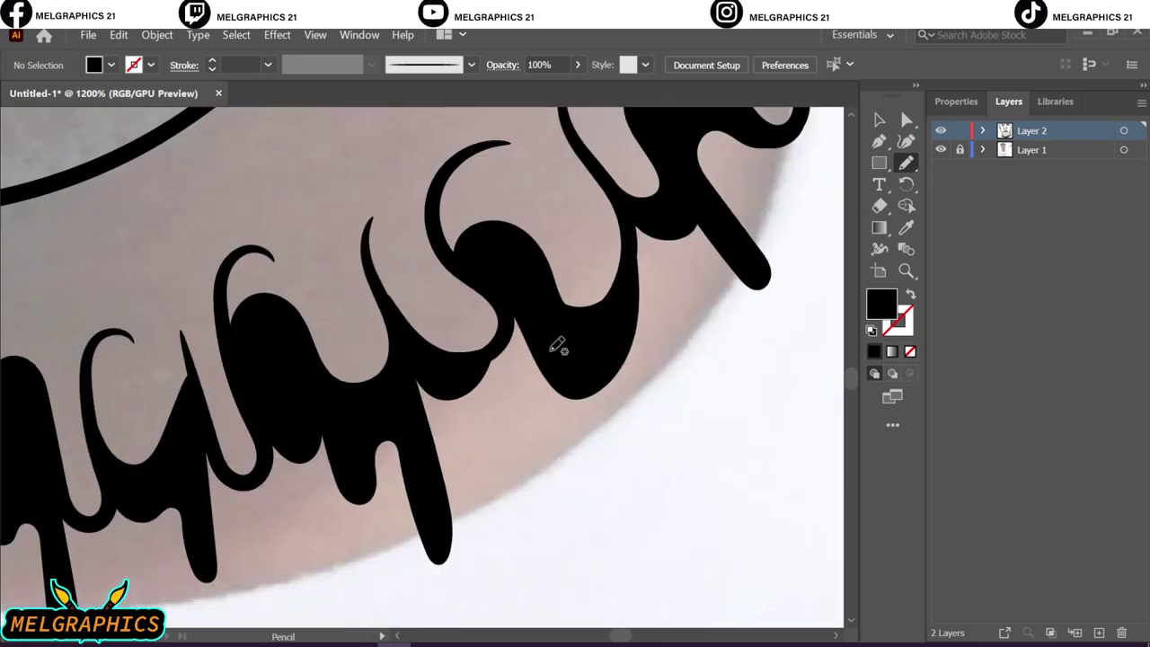
{"action": "left_click_drag", "start_coordinate": [556, 346], "coordinate": [639, 359]}
{"action": "key", "text": "ctrl+0"}
- Check the line art against the reference photo, then trace the right jaw and ear in black
{"action": "left_click", "coordinate": [941, 150]}
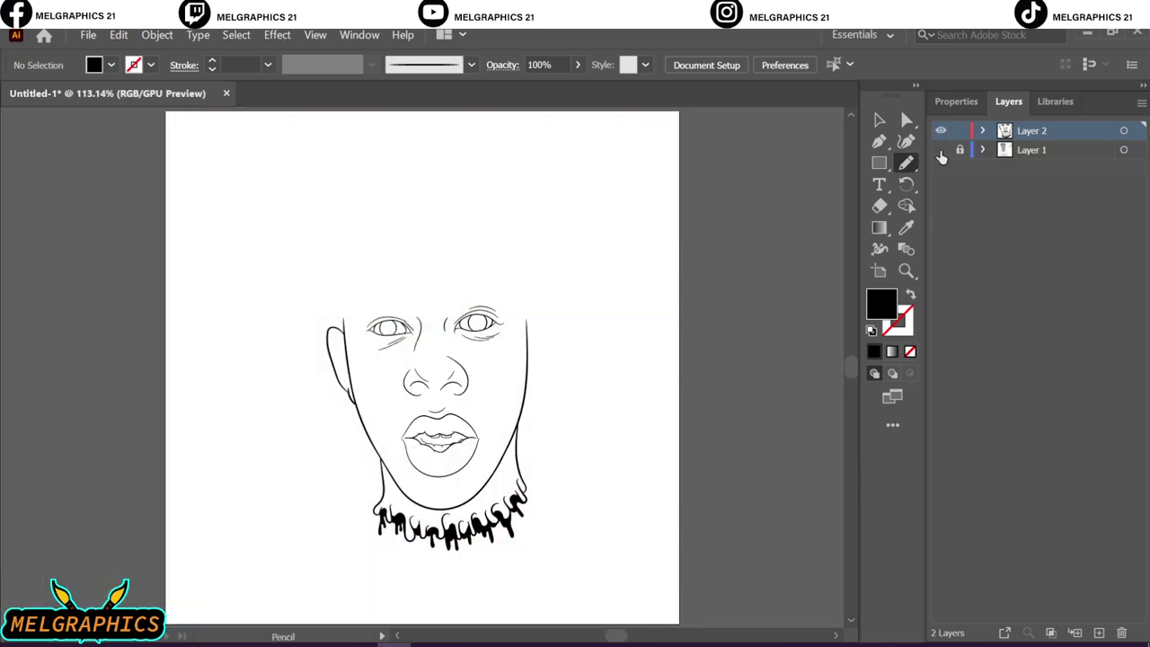
{"action": "left_click", "coordinate": [941, 150]}
{"action": "key", "text": "shift+x"}
{"action": "key", "text": "b"}
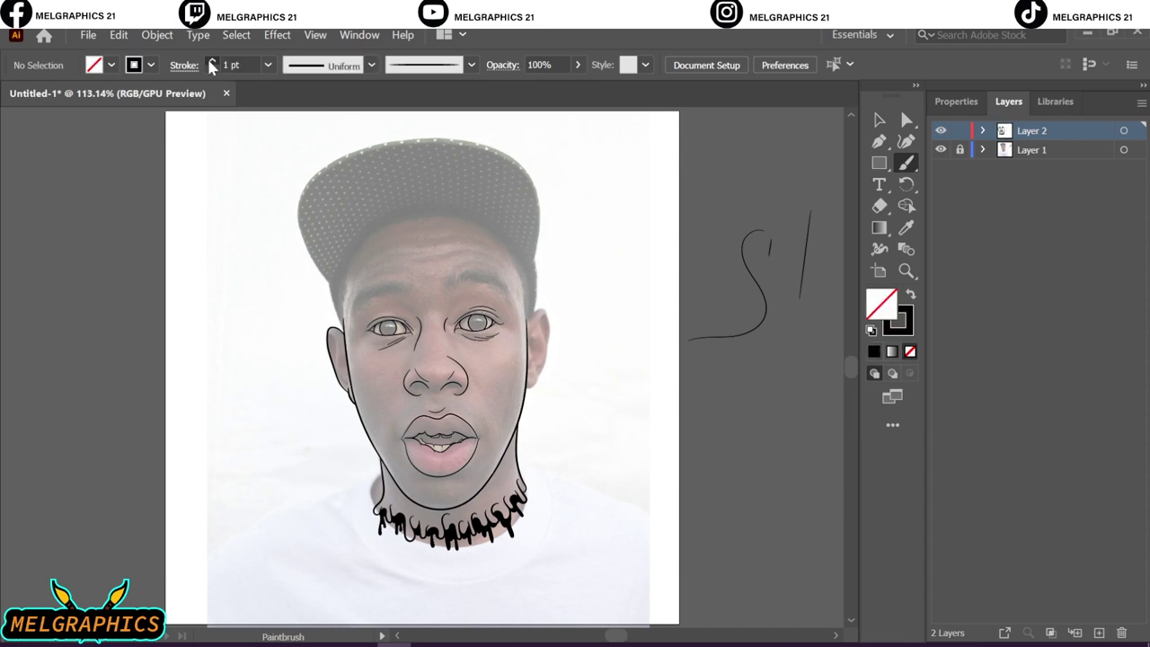
{"action": "key", "text": "ctrl+plus"}
{"action": "key", "text": "ctrl+plus"}
{"action": "key", "text": "ctrl+plus"}
{"action": "left_click_drag", "start_coordinate": [514, 471], "coordinate": [532, 320]}
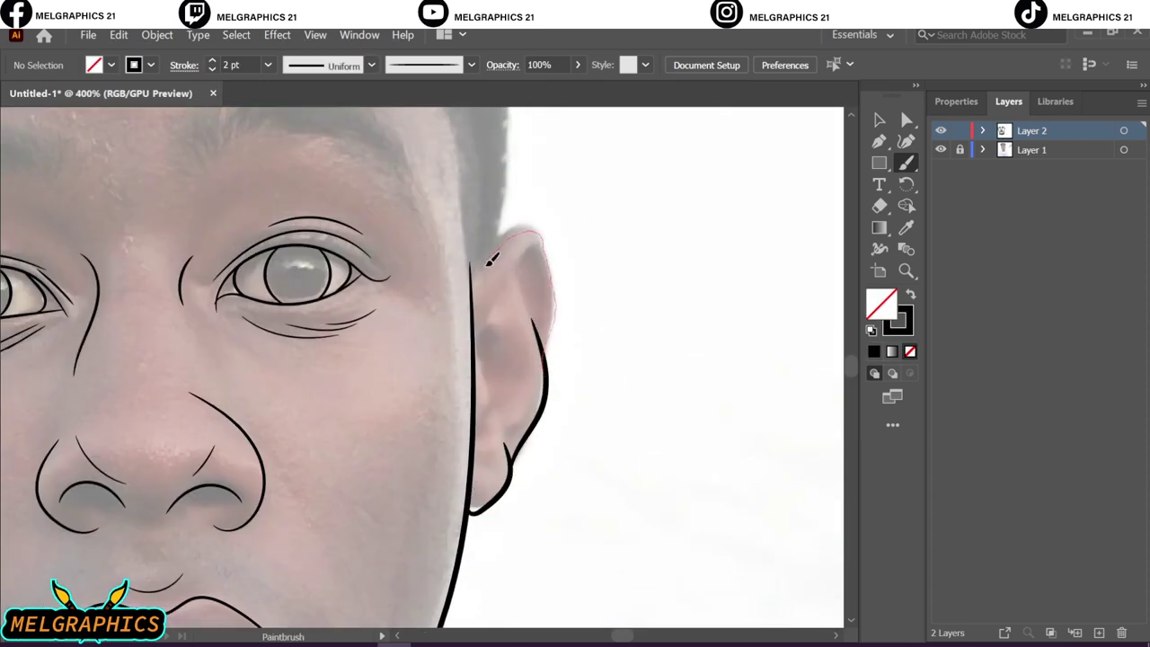
- Trace the remaining ear and hair edges on the right side of the head
{"action": "scroll", "coordinate": [654, 456], "scroll_direction": "up", "scroll_amount": 5}
{"action": "scroll", "coordinate": [556, 469], "scroll_direction": "up", "scroll_amount": 3}
{"action": "scroll", "coordinate": [563, 543], "scroll_direction": "left", "scroll_amount": 2}
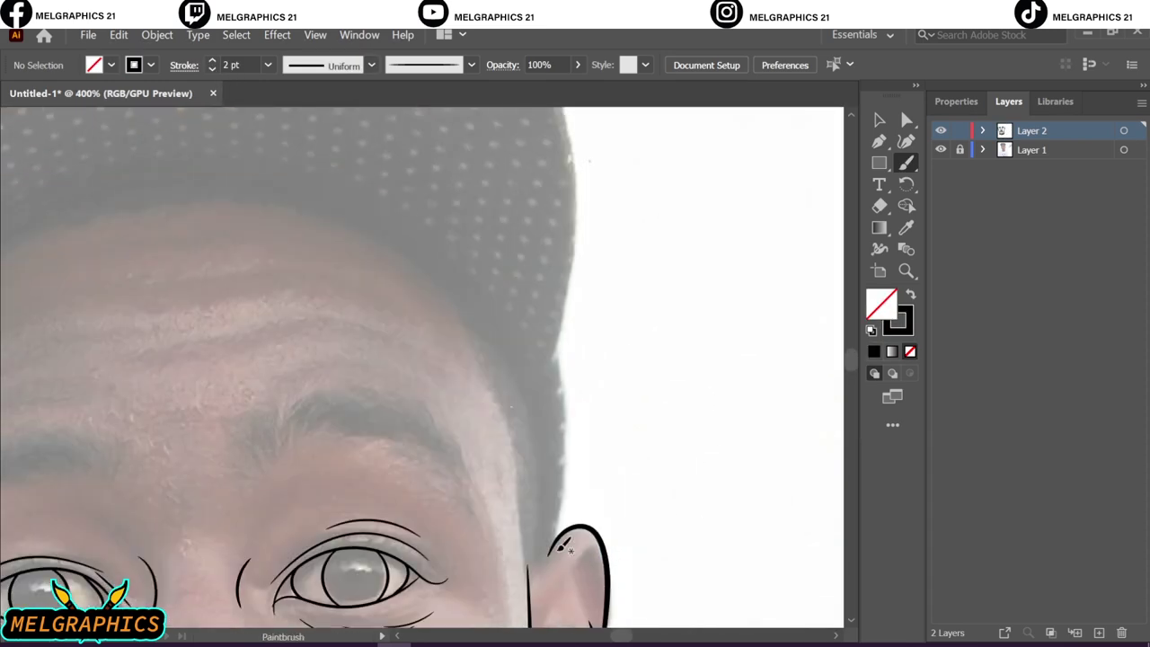
{"action": "left_click_drag", "start_coordinate": [551, 550], "coordinate": [564, 330]}
{"action": "scroll", "coordinate": [667, 443], "scroll_direction": "up", "scroll_amount": 3}
{"action": "scroll", "coordinate": [629, 449], "scroll_direction": "up", "scroll_amount": 1}
{"action": "left_click_drag", "start_coordinate": [550, 508], "coordinate": [563, 463]}
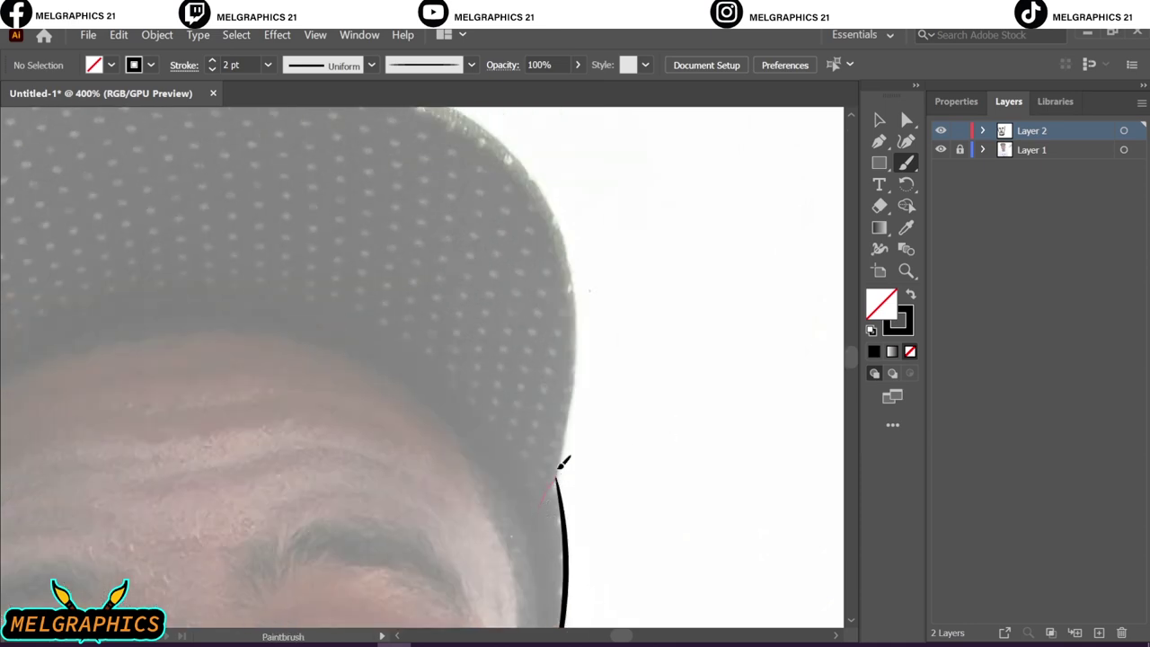
- Outline the side edge of the cap with brush strokes
{"action": "left_click_drag", "start_coordinate": [552, 184], "coordinate": [551, 186]}
{"action": "scroll", "coordinate": [477, 220], "scroll_direction": "up", "scroll_amount": 3}
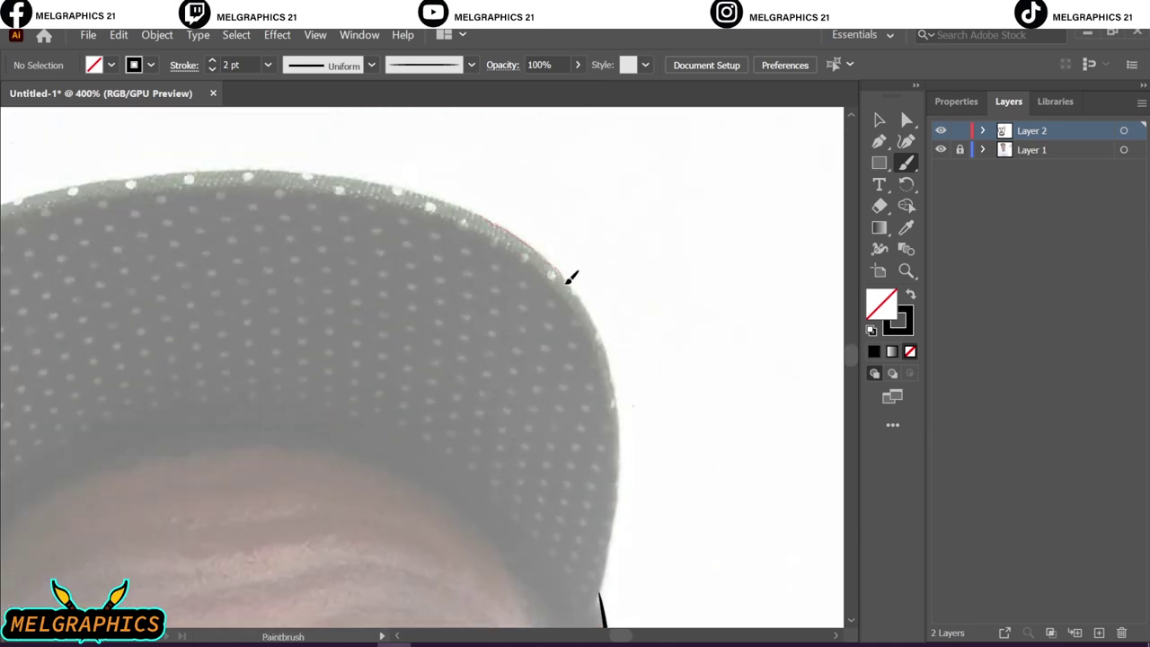
{"action": "left_click_drag", "start_coordinate": [619, 505], "coordinate": [634, 314]}
{"action": "scroll", "coordinate": [618, 505], "scroll_direction": "up", "scroll_amount": 2}
{"action": "scroll", "coordinate": [598, 513], "scroll_direction": "up", "scroll_amount": 1}
{"action": "scroll", "coordinate": [683, 545], "scroll_direction": "down", "scroll_amount": 5}
{"action": "scroll", "coordinate": [476, 573], "scroll_direction": "up", "scroll_amount": 1}
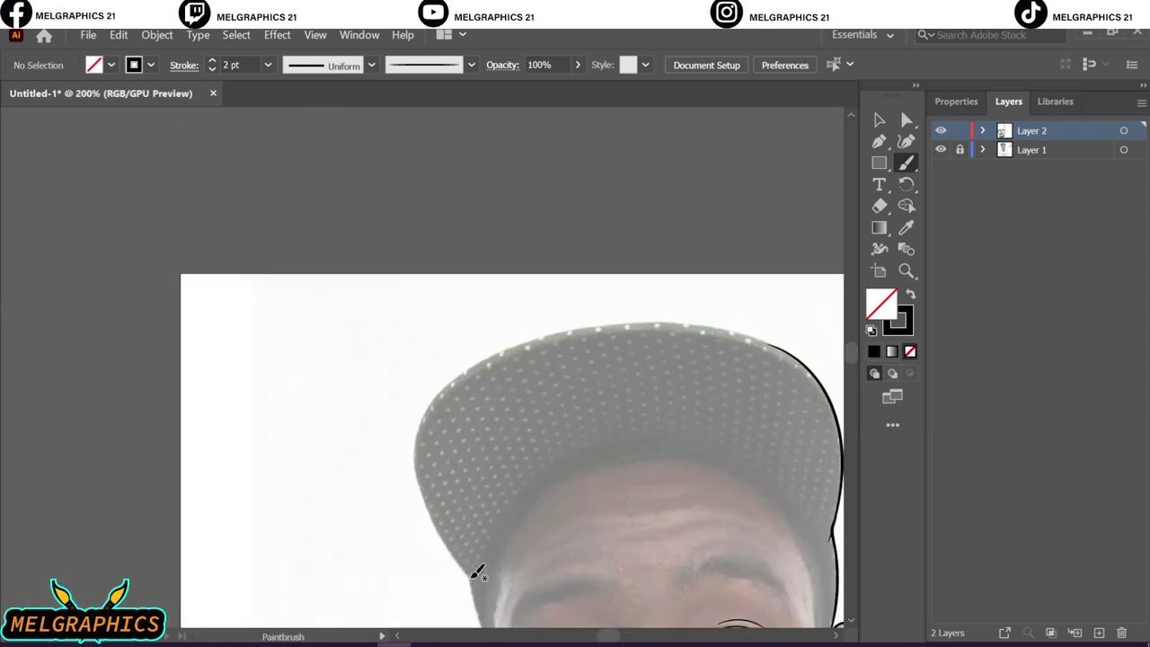
- Trace the cap's top curve over to its top right and tidy the strokes with the Eraser
{"action": "left_click_drag", "start_coordinate": [789, 346], "coordinate": [787, 347]}
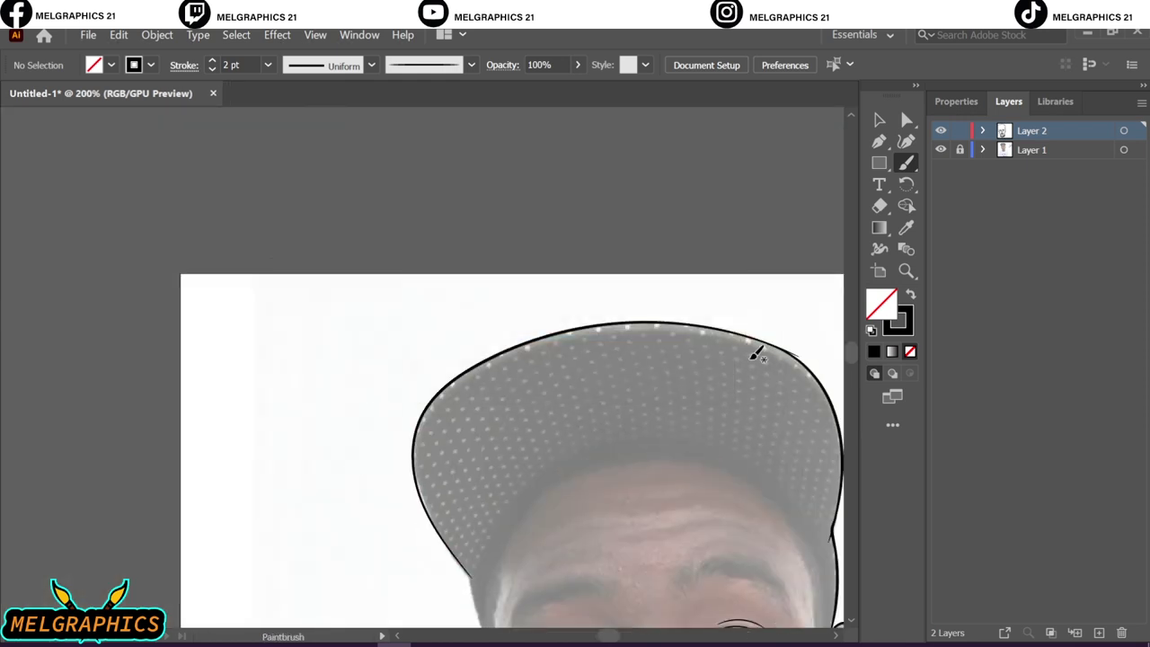
{"action": "scroll", "coordinate": [752, 351], "scroll_direction": "up", "scroll_amount": 3}
{"action": "left_click_drag", "start_coordinate": [606, 431], "coordinate": [611, 429]}
{"action": "key", "text": "shift+e"}
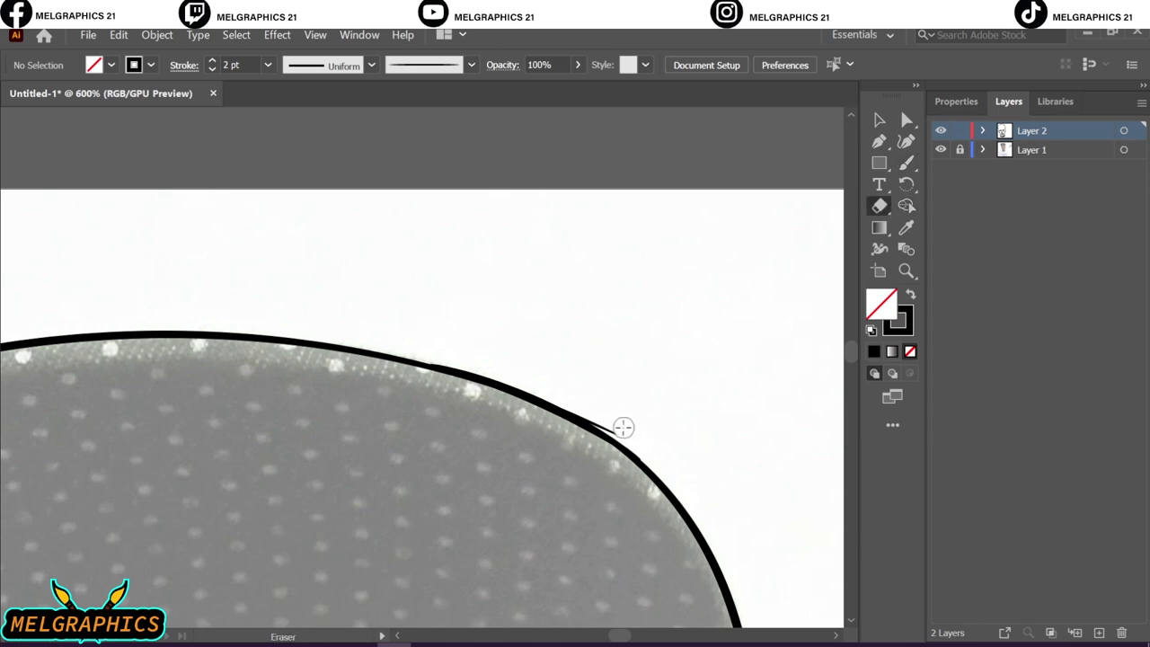
{"action": "left_click", "coordinate": [905, 161]}
{"action": "scroll", "coordinate": [539, 450], "scroll_direction": "down", "scroll_amount": 4}
{"action": "scroll", "coordinate": [404, 602], "scroll_direction": "up", "scroll_amount": 2}
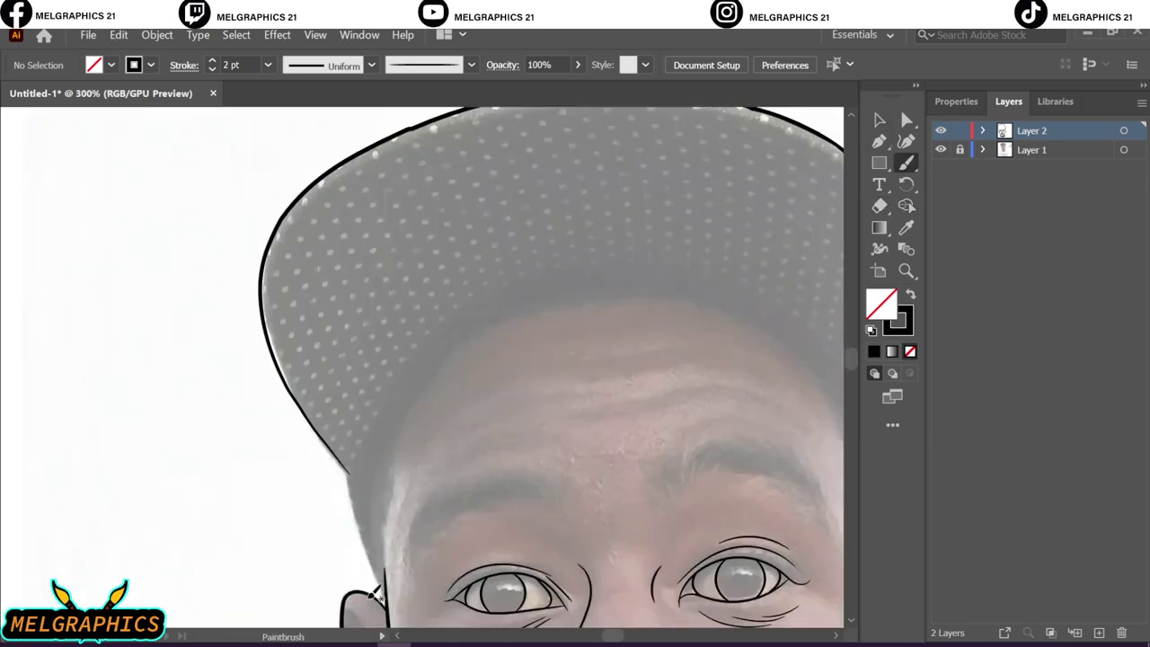
{"action": "scroll", "coordinate": [404, 607], "scroll_direction": "up", "scroll_amount": 2}
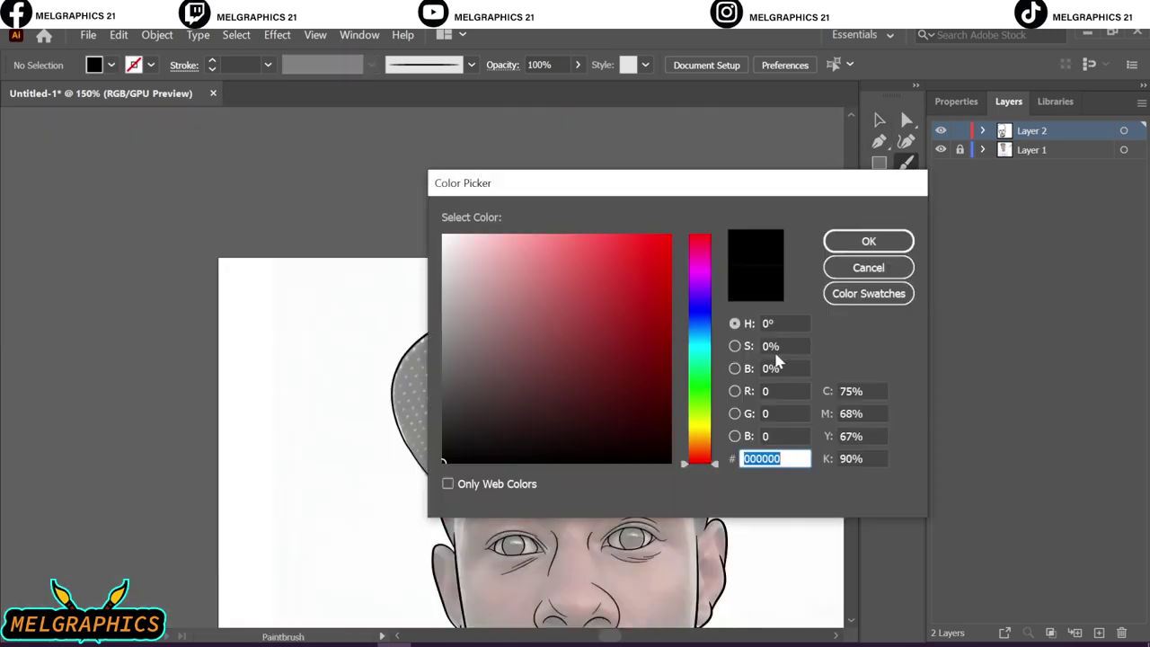
- Fill the mouth's left corner, the gap between the lips and the opening above the teeth black
{"action": "scroll", "coordinate": [488, 491], "scroll_direction": "up", "scroll_amount": 1}
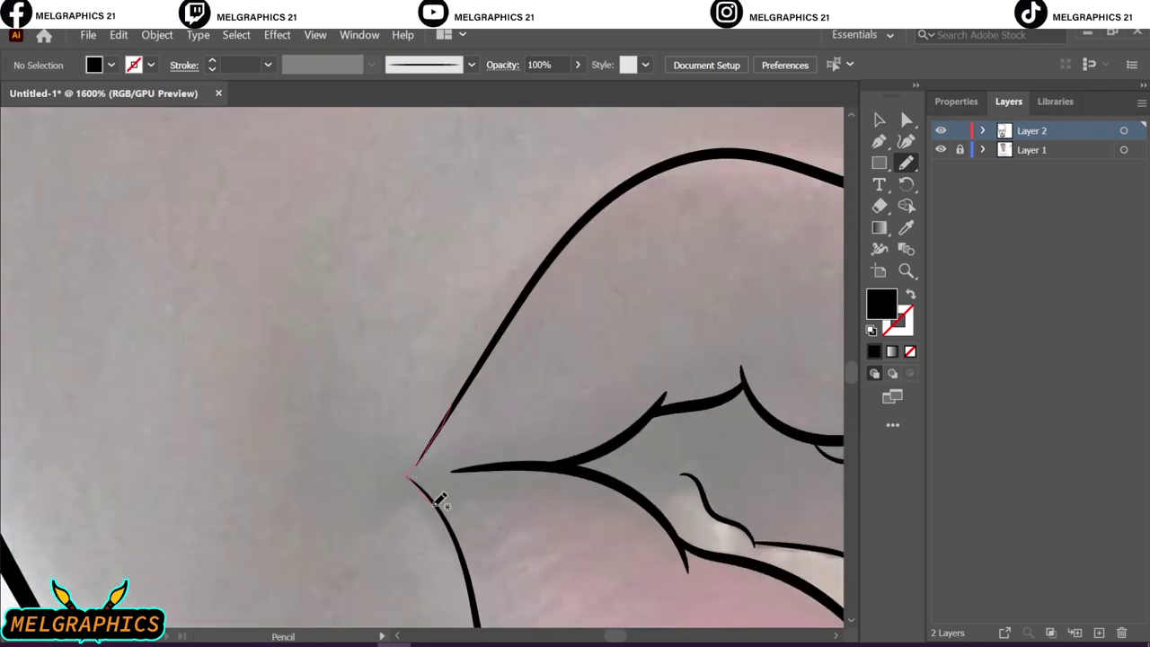
{"action": "left_click_drag", "start_coordinate": [440, 500], "coordinate": [517, 459]}
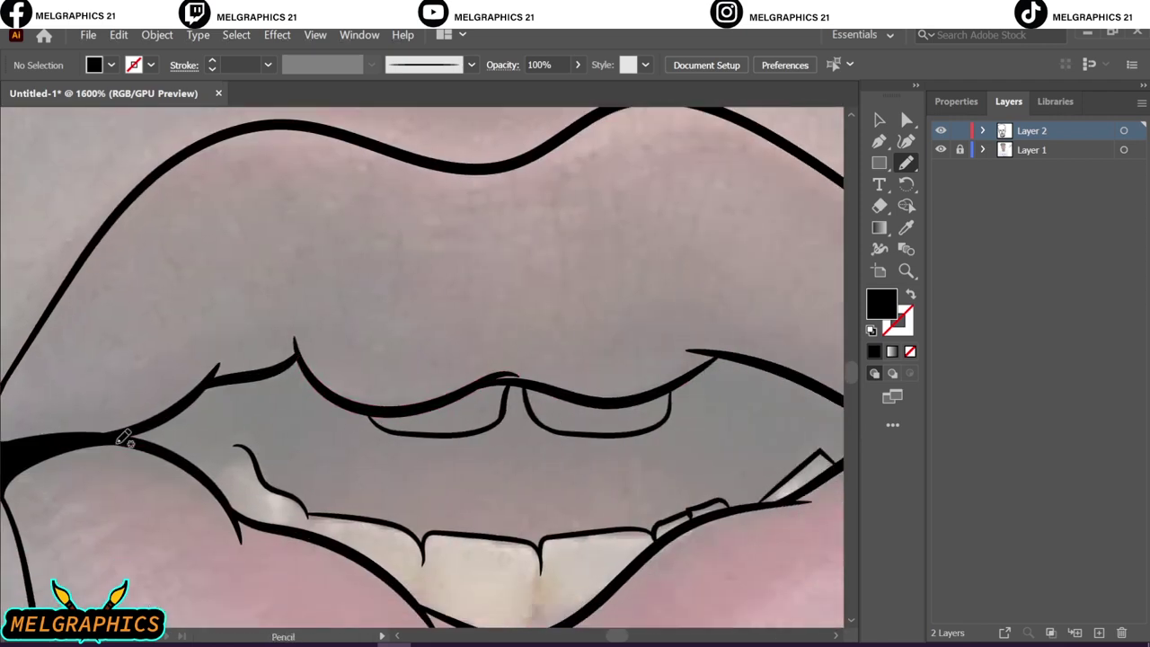
{"action": "left_click_drag", "start_coordinate": [329, 388], "coordinate": [98, 440]}
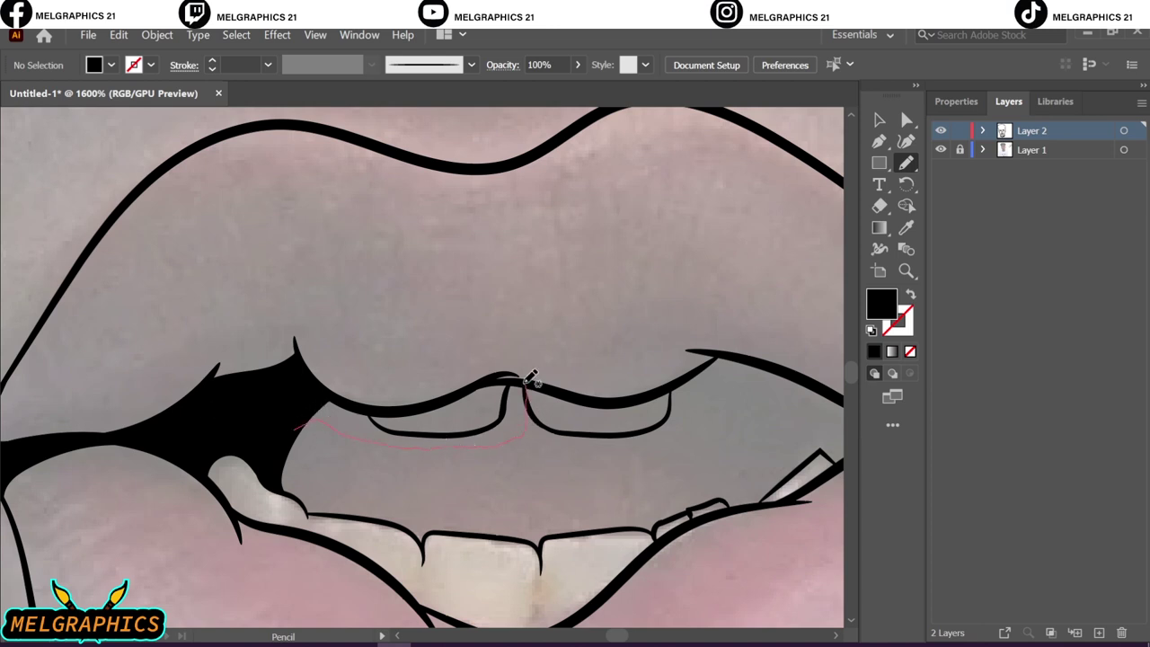
{"action": "left_click_drag", "start_coordinate": [385, 420], "coordinate": [302, 415]}
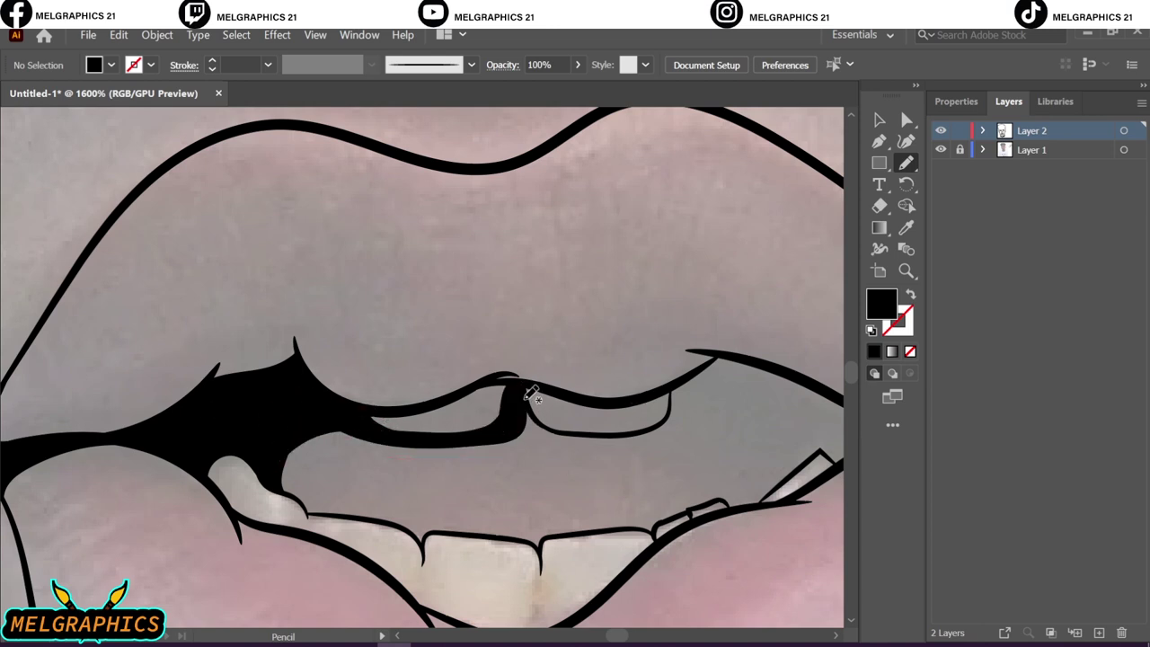
- Fill and close a solid black shape in the right corner of the mouth
{"action": "left_click_drag", "start_coordinate": [718, 417], "coordinate": [516, 426]}
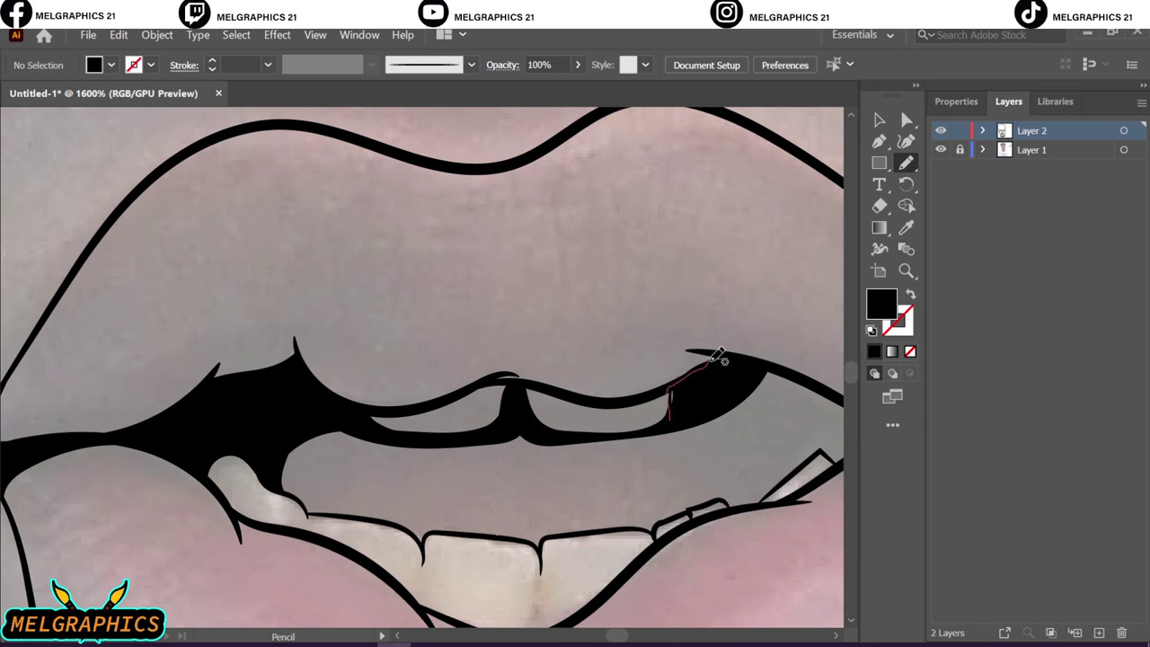
{"action": "scroll", "coordinate": [708, 464], "scroll_direction": "right", "scroll_amount": 3}
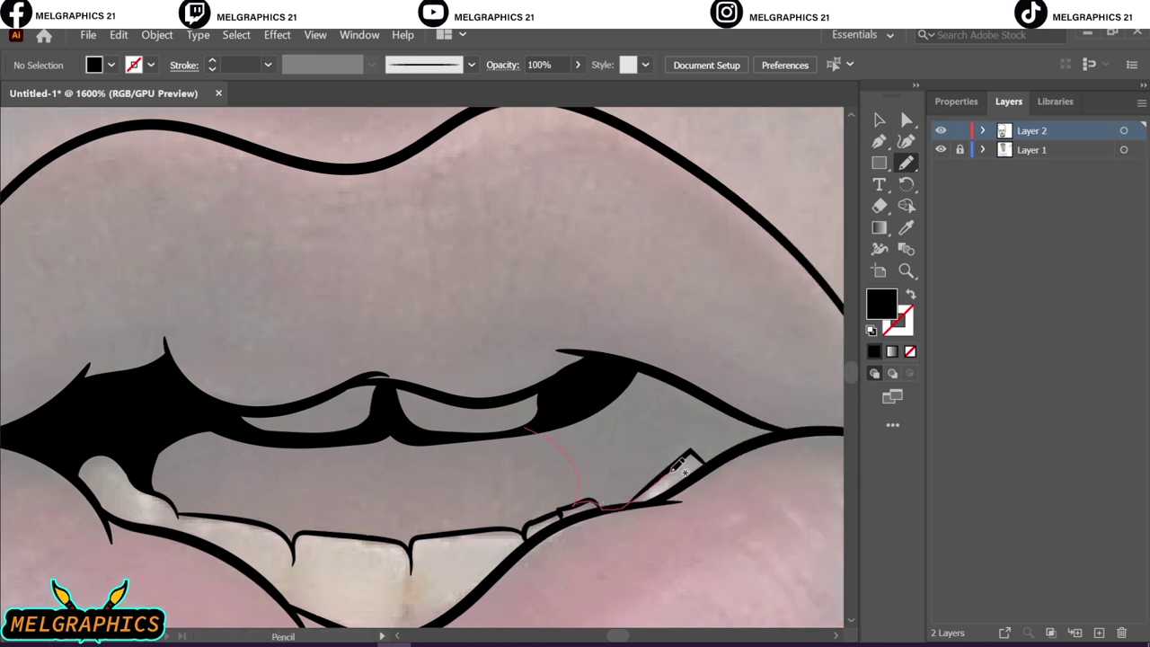
{"action": "left_click_drag", "start_coordinate": [680, 465], "coordinate": [539, 426]}
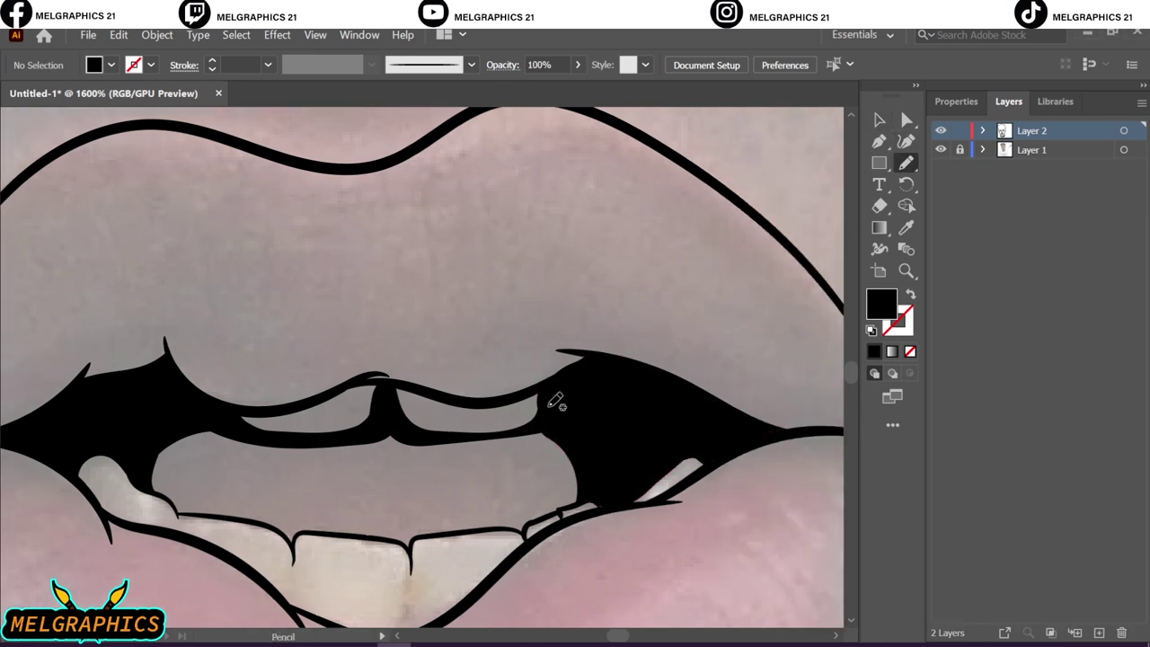
{"action": "scroll", "coordinate": [555, 402], "scroll_direction": "up", "scroll_amount": 5}
{"action": "scroll", "coordinate": [575, 503], "scroll_direction": "left", "scroll_amount": 3}
{"action": "scroll", "coordinate": [647, 405], "scroll_direction": "down", "scroll_amount": 2}
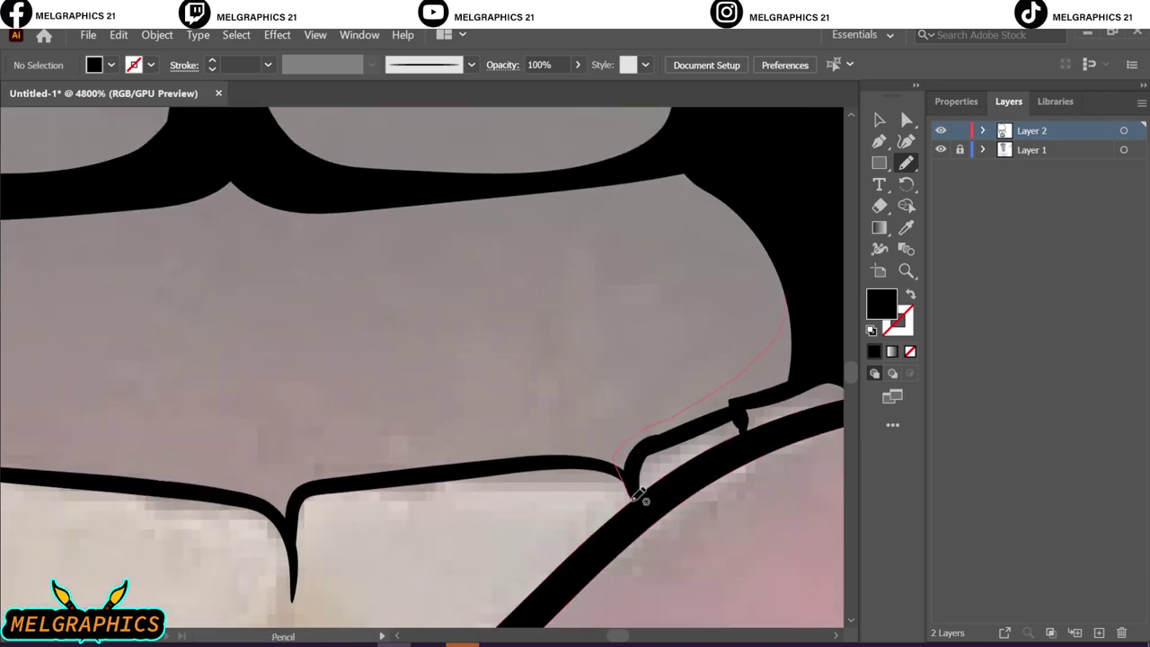
- Add black shapes along the lip line and teeth edge, thickening the upper lip line
{"action": "left_click_drag", "start_coordinate": [645, 501], "coordinate": [649, 496]}
{"action": "scroll", "coordinate": [825, 432], "scroll_direction": "left", "scroll_amount": 4}
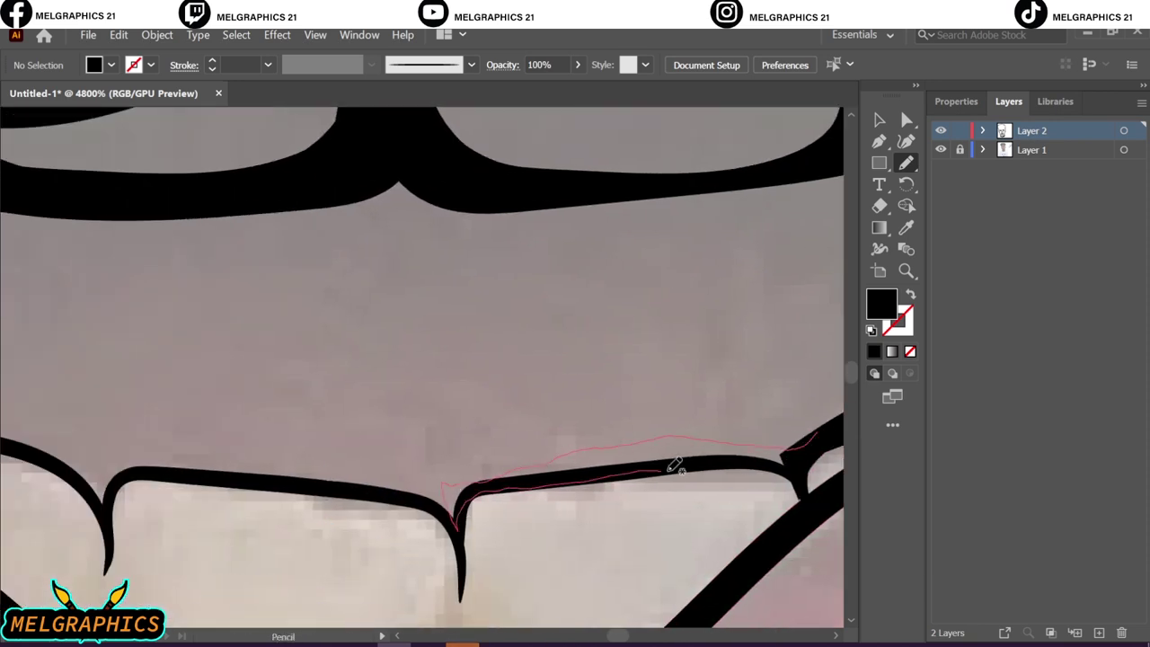
{"action": "left_click_drag", "start_coordinate": [458, 483], "coordinate": [804, 460]}
{"action": "scroll", "coordinate": [604, 481], "scroll_direction": "left", "scroll_amount": 5}
{"action": "left_click_drag", "start_coordinate": [411, 460], "coordinate": [603, 488]}
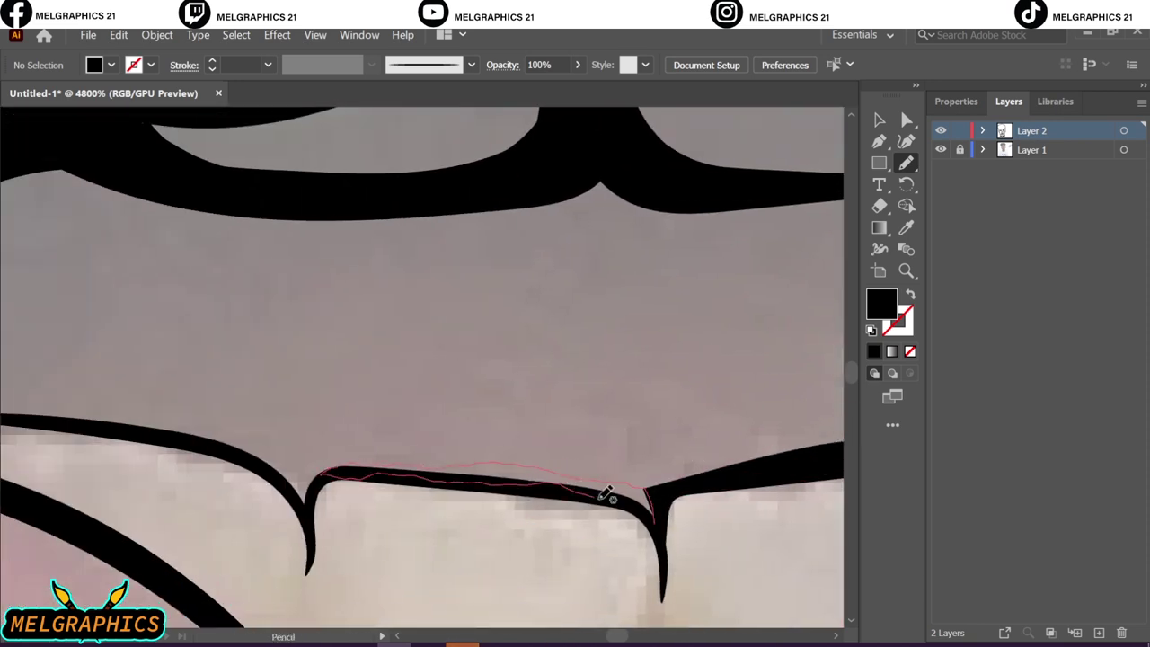
{"action": "scroll", "coordinate": [391, 376], "scroll_direction": "left", "scroll_amount": 5}
{"action": "scroll", "coordinate": [391, 375], "scroll_direction": "up", "scroll_amount": 1}
- Fill the last dark areas along the lip curve and teeth, then view the whole portrait without the photo
{"action": "left_click_drag", "start_coordinate": [172, 466], "coordinate": [170, 467]}
{"action": "left_click_drag", "start_coordinate": [139, 427], "coordinate": [160, 440]}
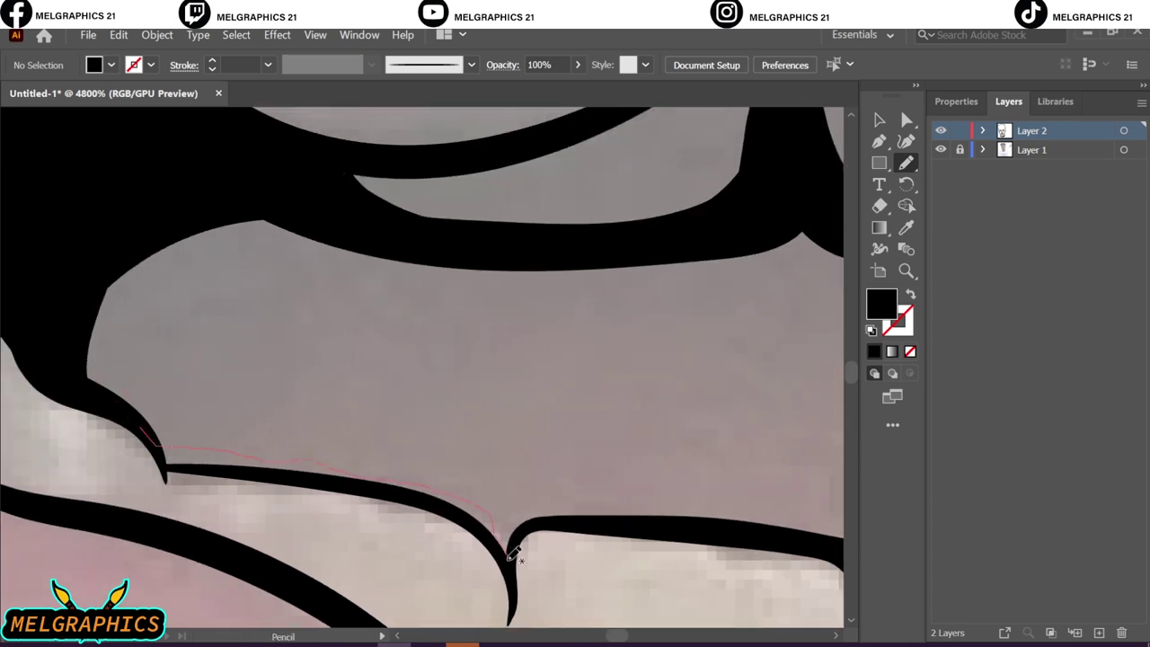
{"action": "left_click_drag", "start_coordinate": [512, 555], "coordinate": [513, 553]}
{"action": "key", "text": "ctrl+0"}
{"action": "left_click", "coordinate": [940, 150]}
- With the photo visible again, fill the first eye's lid crease and lid curve in solid black
{"action": "left_click", "coordinate": [940, 150]}
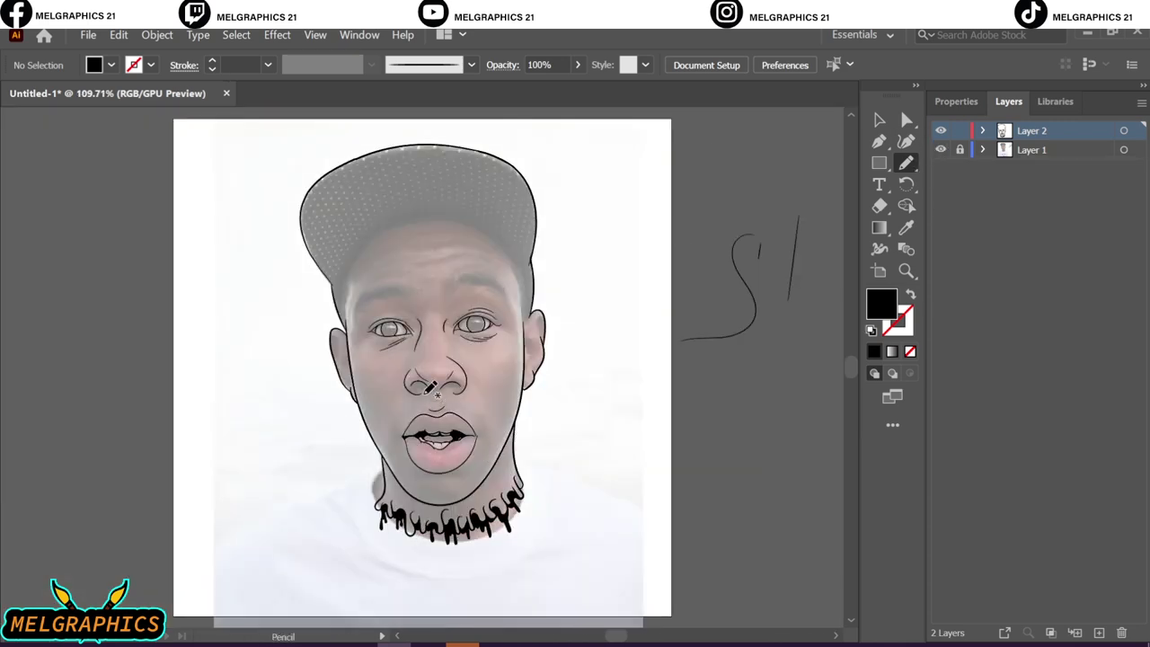
{"action": "scroll", "coordinate": [429, 386], "scroll_direction": "up", "scroll_amount": 6}
{"action": "scroll", "coordinate": [426, 362], "scroll_direction": "up", "scroll_amount": 3}
{"action": "left_click_drag", "start_coordinate": [431, 423], "coordinate": [422, 433]}
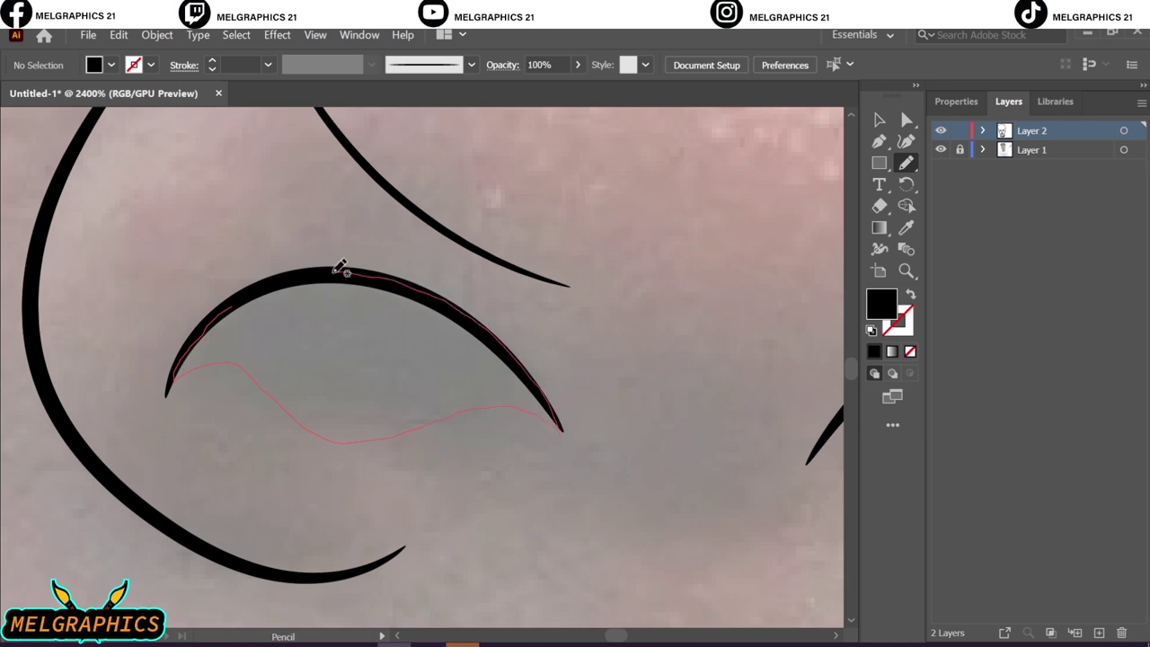
{"action": "scroll", "coordinate": [346, 313], "scroll_direction": "right", "scroll_amount": 10}
{"action": "left_click_drag", "start_coordinate": [305, 447], "coordinate": [344, 416]}
{"action": "left_click_drag", "start_coordinate": [685, 313], "coordinate": [685, 311]}
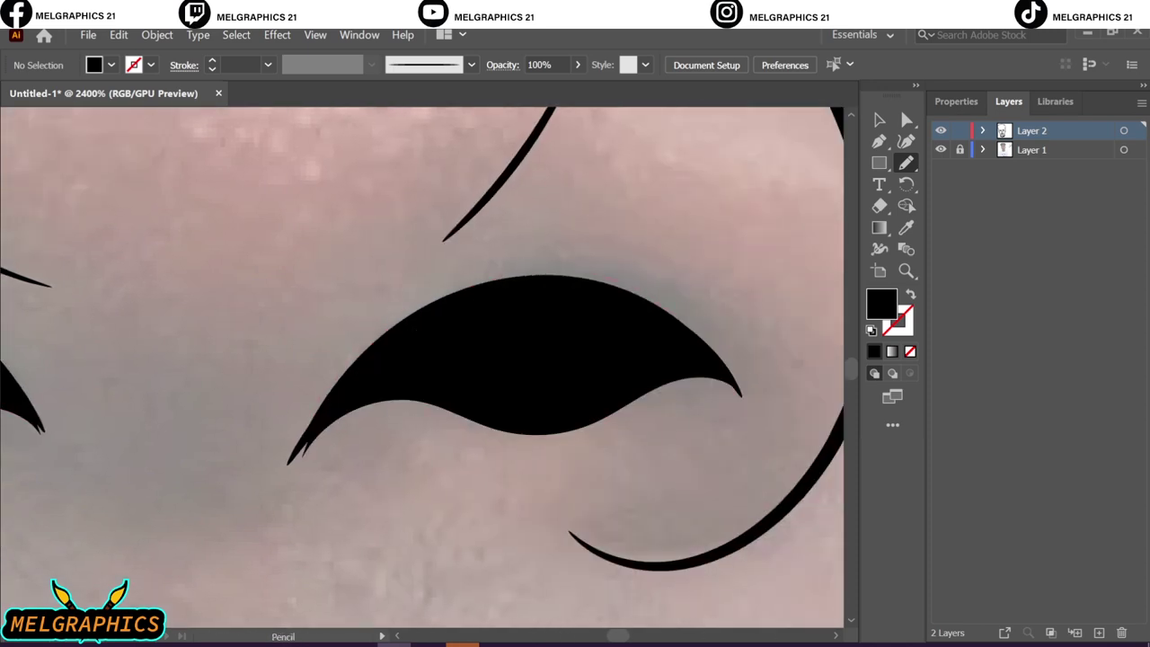
- Add black slivers along the lower and upper lids and fill the iris as a solid black pupil
{"action": "key", "text": "ctrl+0"}
{"action": "scroll", "coordinate": [318, 297], "scroll_direction": "up", "scroll_amount": 5}
{"action": "scroll", "coordinate": [318, 297], "scroll_direction": "up", "scroll_amount": 4}
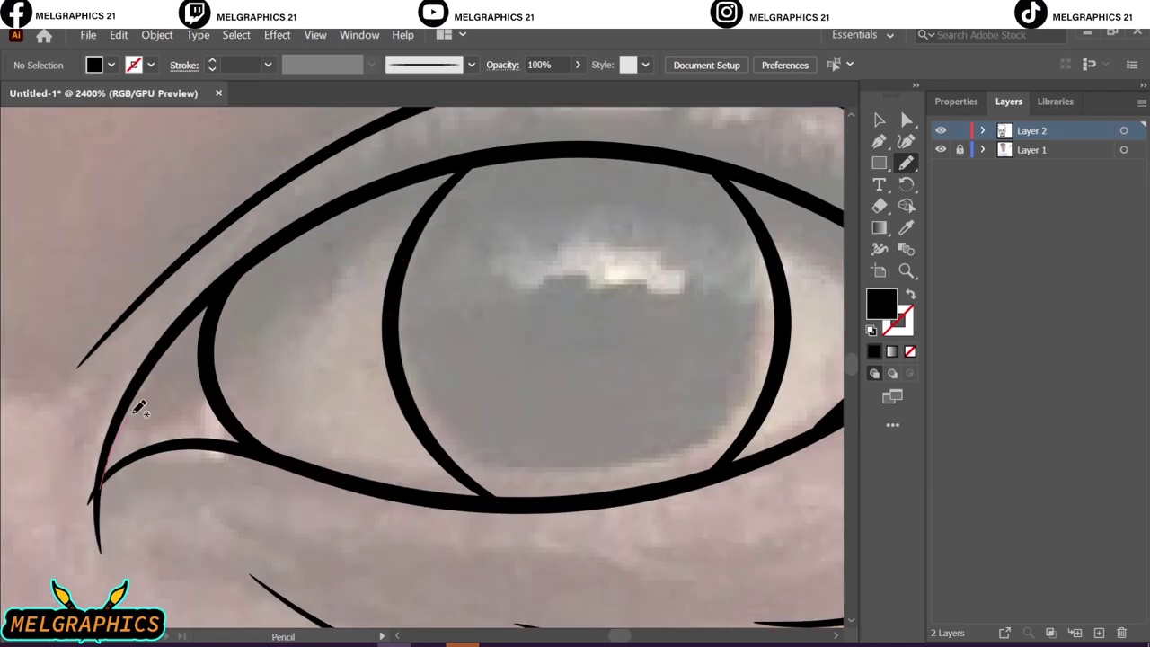
{"action": "left_click_drag", "start_coordinate": [138, 404], "coordinate": [213, 305]}
{"action": "mouse_move", "coordinate": [157, 364]}
{"action": "left_mouse_down"}
{"action": "mouse_move", "coordinate": [407, 177]}
{"action": "mouse_move", "coordinate": [216, 305]}
{"action": "left_mouse_up"}
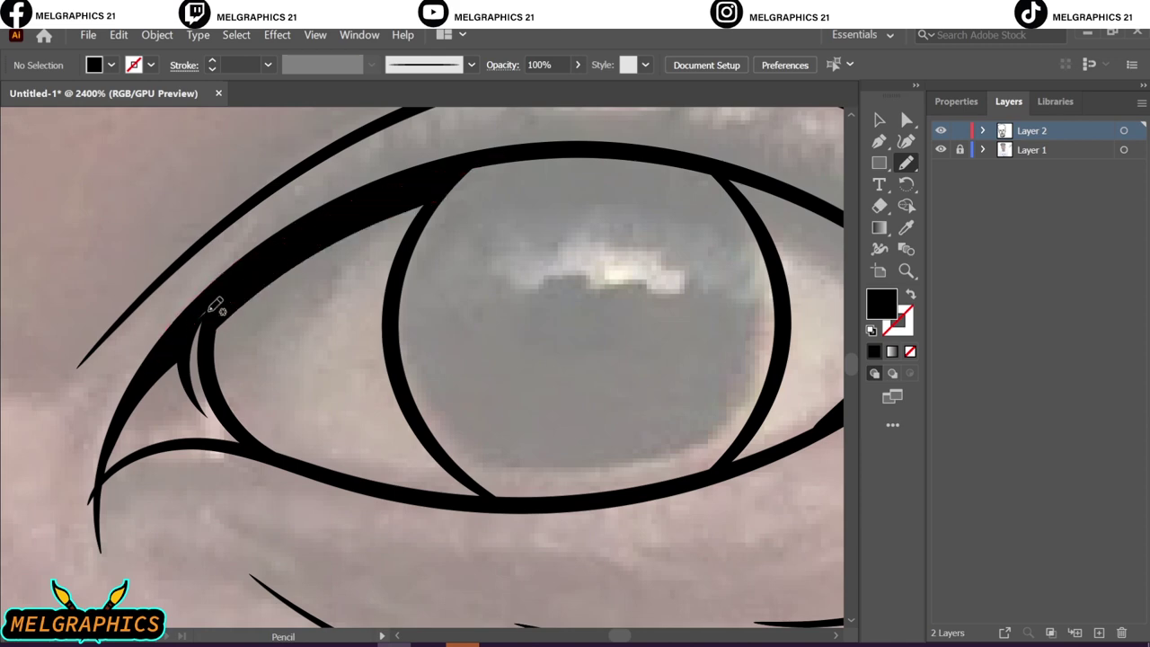
{"action": "left_click_drag", "start_coordinate": [460, 167], "coordinate": [586, 504]}
{"action": "left_click_drag", "start_coordinate": [757, 217], "coordinate": [544, 193]}
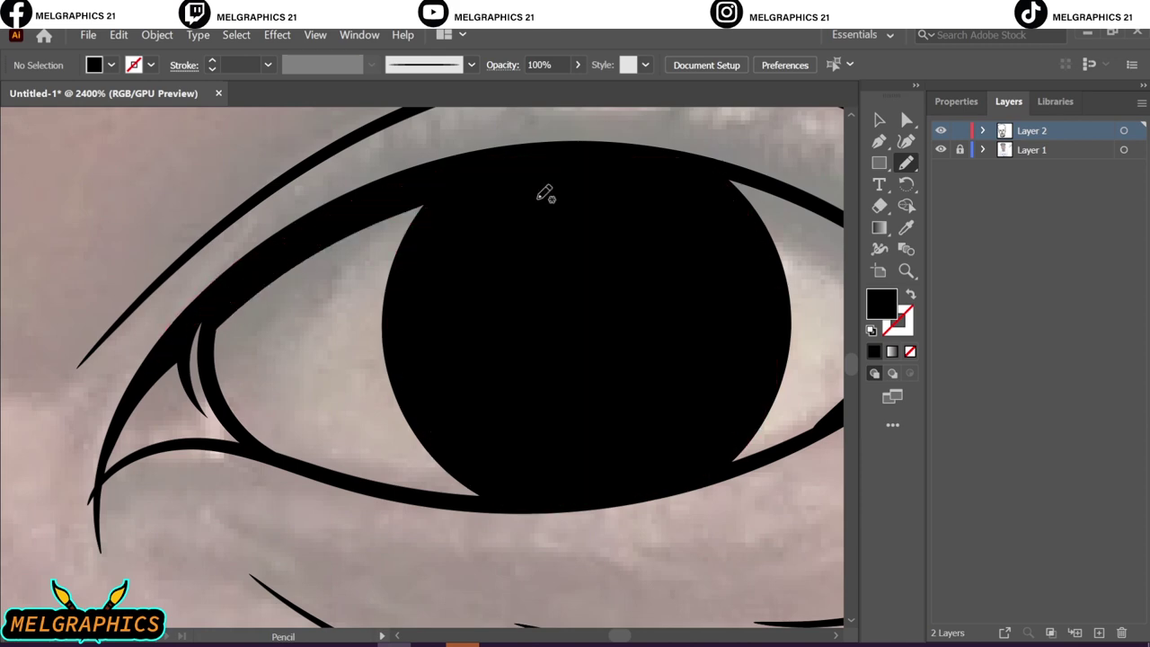
- Draw a black lash at the eye's outer corner and trace a black line along the lower lid
{"action": "left_click_drag", "start_coordinate": [498, 296], "coordinate": [692, 415]}
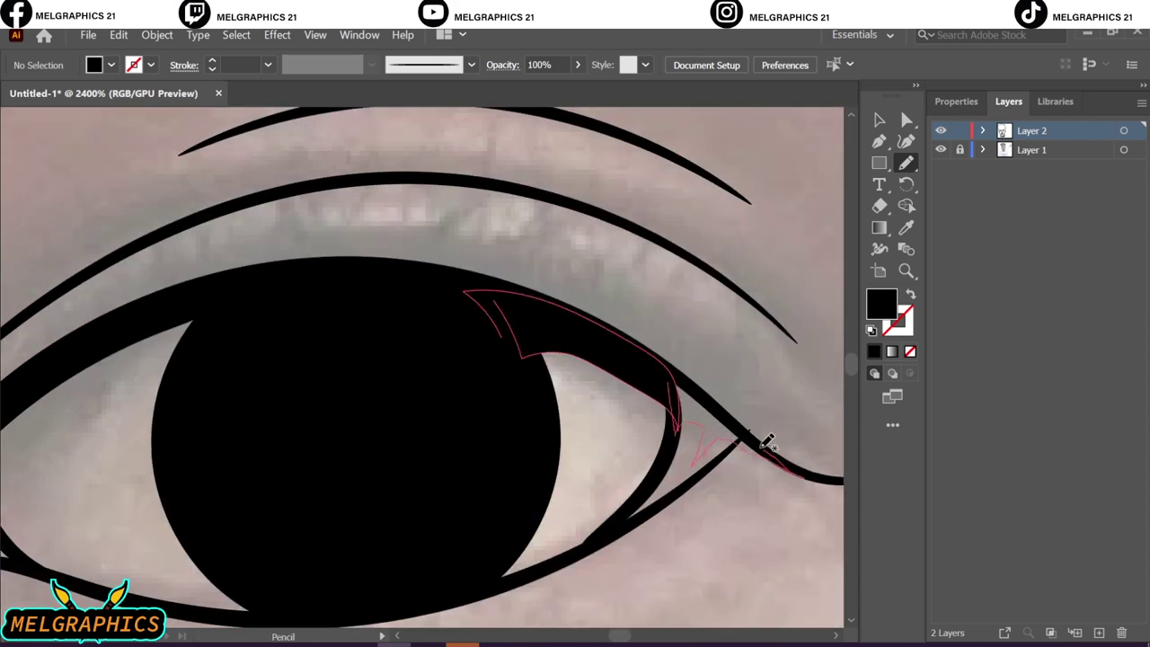
{"action": "left_click_drag", "start_coordinate": [768, 440], "coordinate": [800, 474]}
{"action": "scroll", "coordinate": [769, 441], "scroll_direction": "down", "scroll_amount": 5}
{"action": "scroll", "coordinate": [332, 334], "scroll_direction": "up", "scroll_amount": 4}
{"action": "left_click_drag", "start_coordinate": [616, 455], "coordinate": [620, 458]}
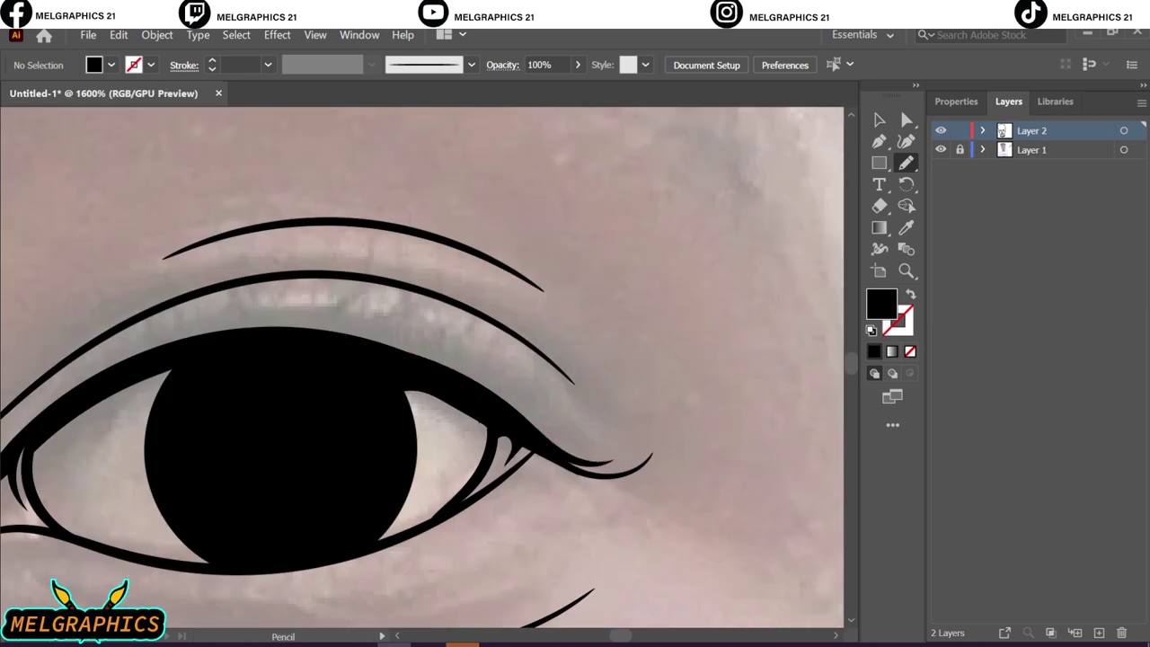
{"action": "scroll", "coordinate": [620, 458], "scroll_direction": "down", "scroll_amount": 5}
{"action": "scroll", "coordinate": [167, 482], "scroll_direction": "up", "scroll_amount": 2}
{"action": "left_click_drag", "start_coordinate": [287, 440], "coordinate": [447, 446]}
{"action": "left_click_drag", "start_coordinate": [325, 455], "coordinate": [319, 454]}
- Close a black lid shape, add a lower-corner lash and fill the other eye's round pupil
{"action": "scroll", "coordinate": [395, 432], "scroll_direction": "up", "scroll_amount": 5}
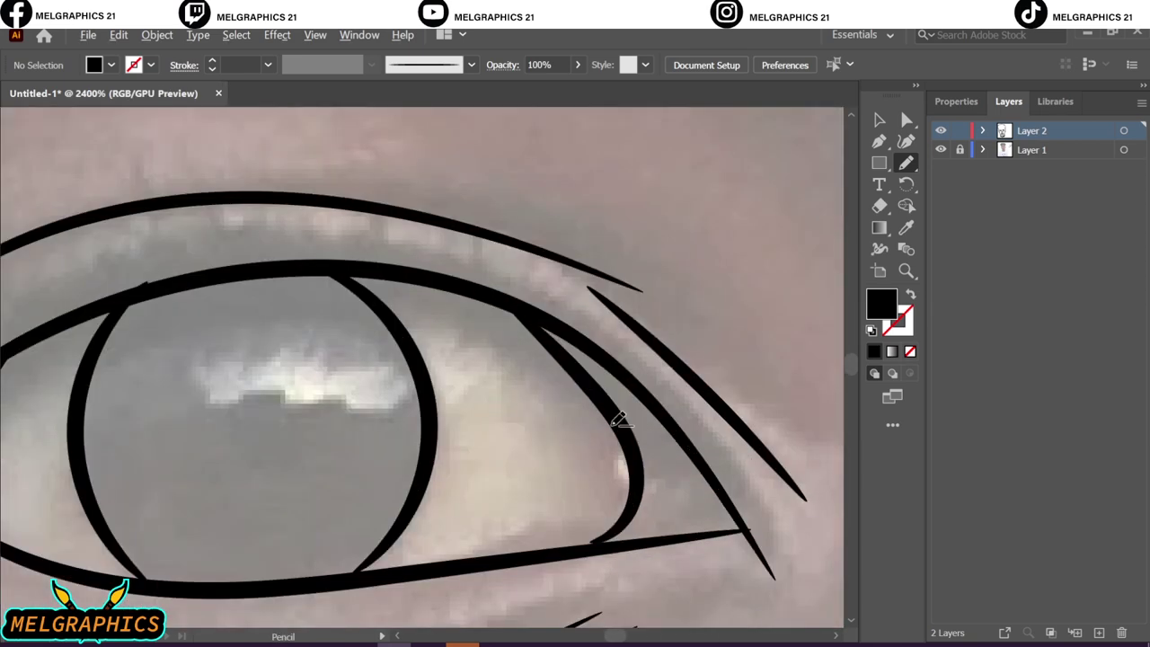
{"action": "left_click_drag", "start_coordinate": [659, 440], "coordinate": [546, 326]}
{"action": "scroll", "coordinate": [569, 323], "scroll_direction": "left", "scroll_amount": 2}
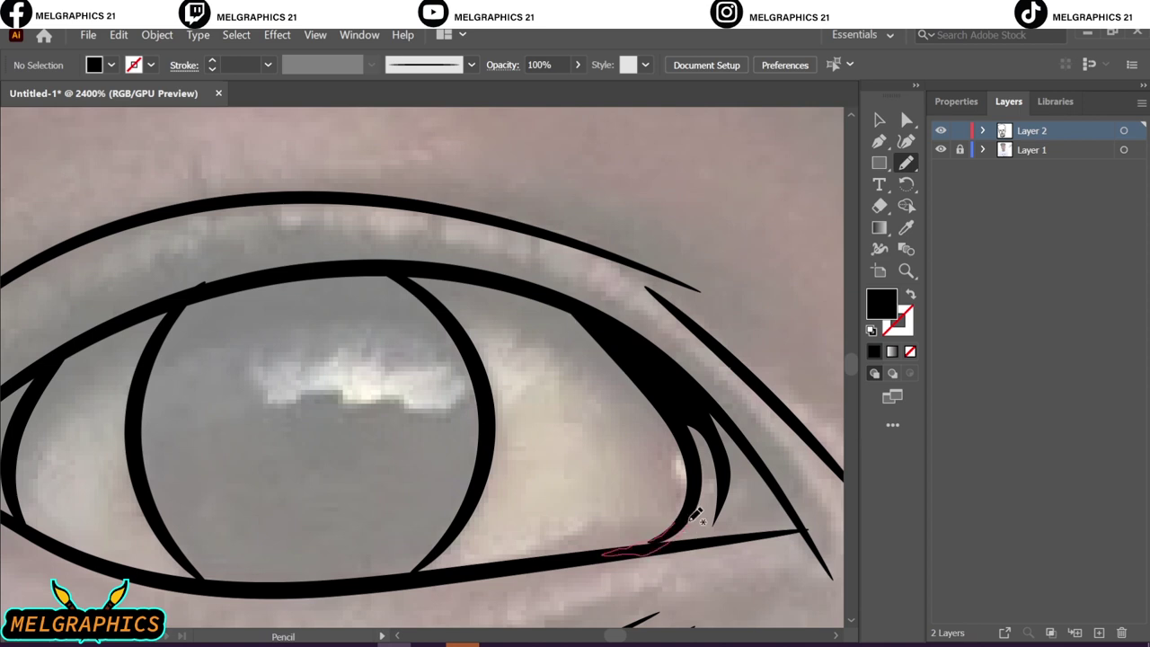
{"action": "left_click_drag", "start_coordinate": [696, 514], "coordinate": [692, 519]}
{"action": "left_click_drag", "start_coordinate": [174, 543], "coordinate": [206, 287]}
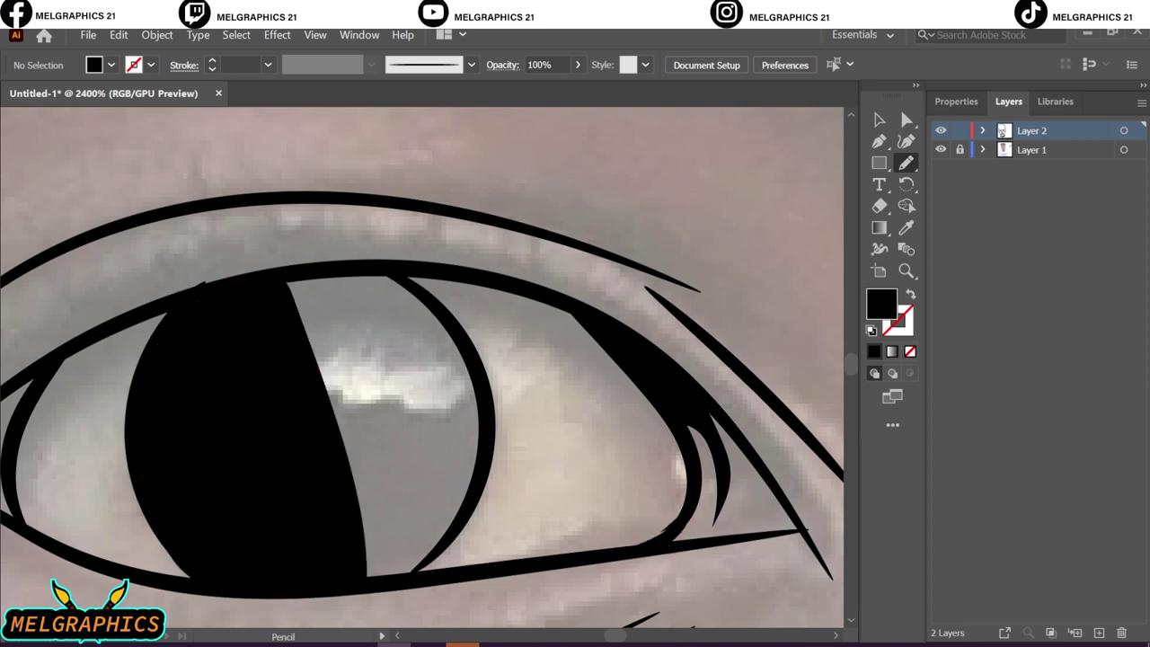
{"action": "left_click_drag", "start_coordinate": [366, 541], "coordinate": [359, 548]}
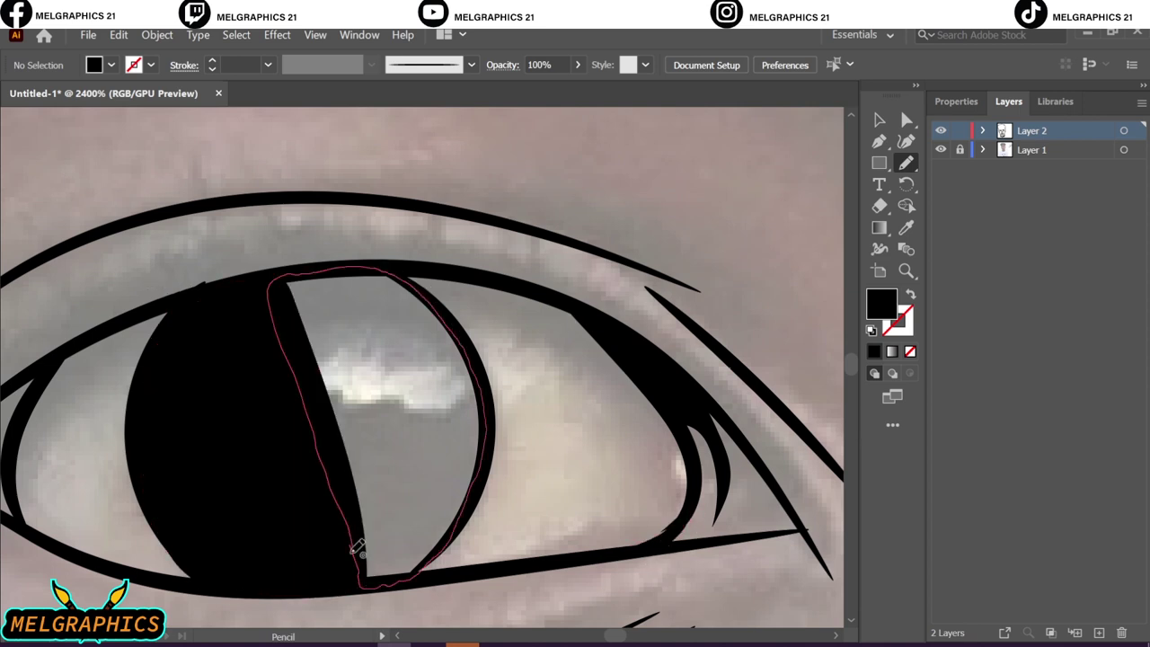
- Add lash tails at the eye corner, thicken the upper lid and finish filling the pupil black
{"action": "scroll", "coordinate": [344, 597], "scroll_direction": "left", "scroll_amount": 2}
{"action": "scroll", "coordinate": [344, 598], "scroll_direction": "left", "scroll_amount": 5}
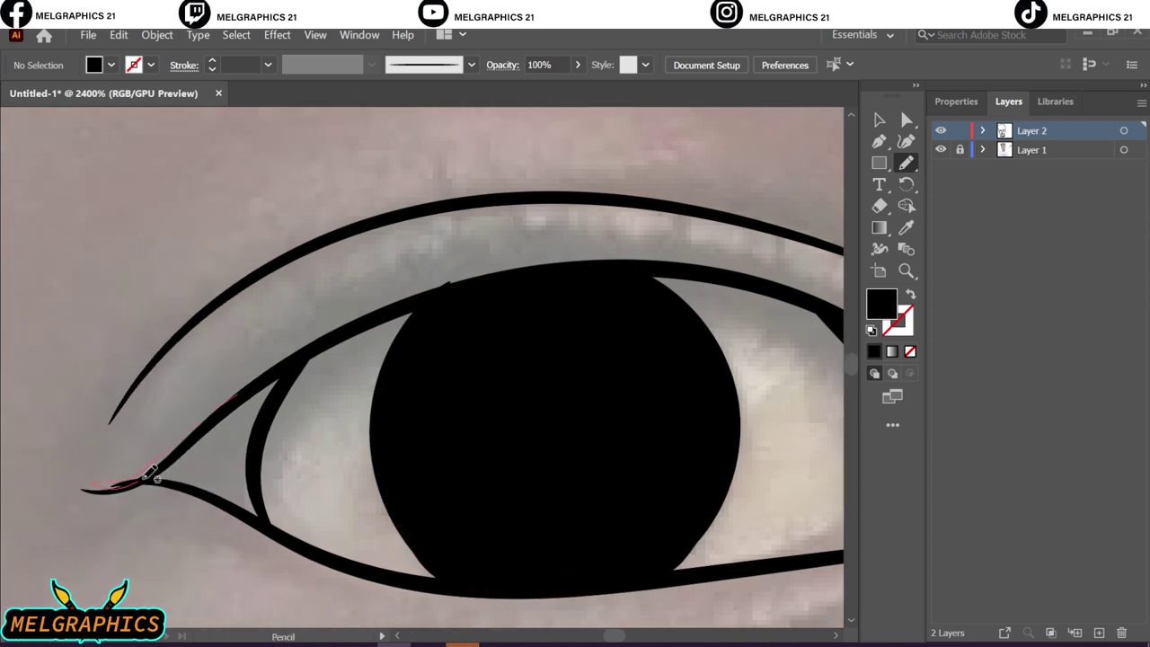
{"action": "left_click_drag", "start_coordinate": [144, 474], "coordinate": [148, 476]}
{"action": "left_click_drag", "start_coordinate": [207, 443], "coordinate": [251, 472]}
{"action": "left_click_drag", "start_coordinate": [275, 380], "coordinate": [284, 460]}
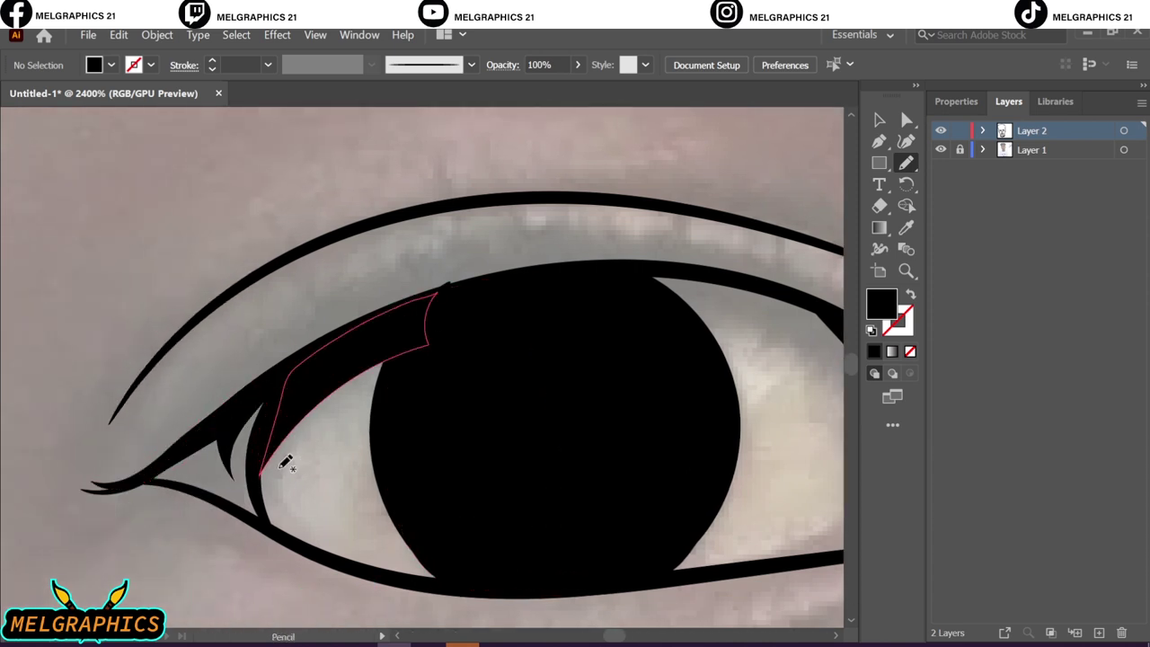
{"action": "scroll", "coordinate": [284, 464], "scroll_direction": "right", "scroll_amount": 5}
{"action": "scroll", "coordinate": [284, 465], "scroll_direction": "up", "scroll_amount": 2}
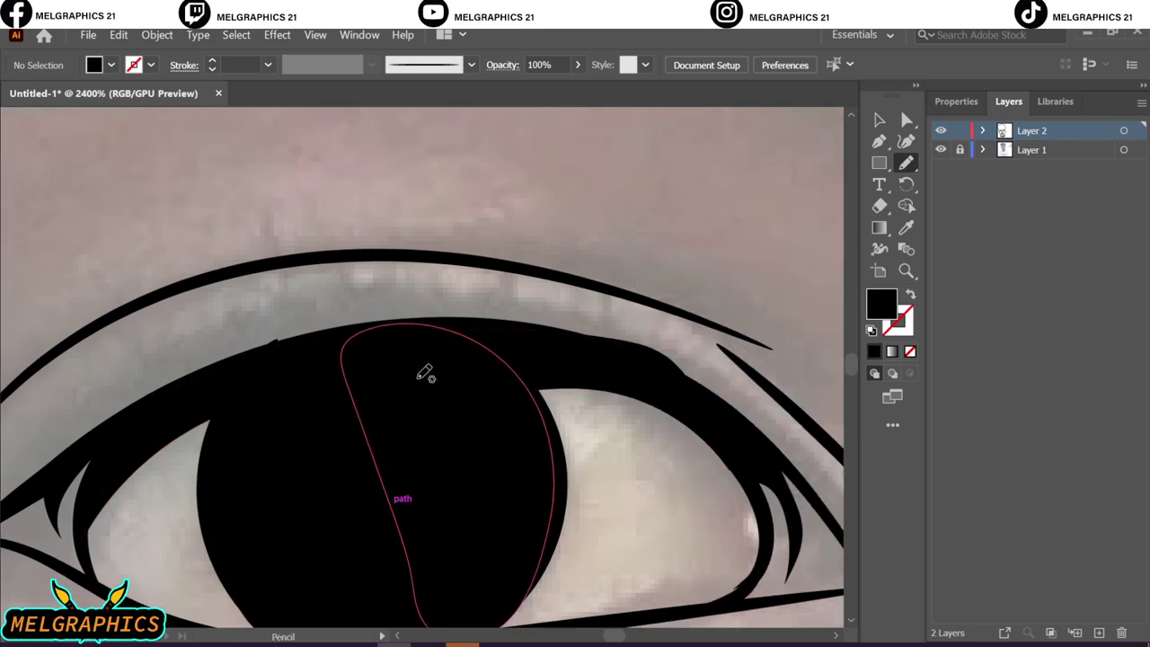
{"action": "left_click_drag", "start_coordinate": [459, 346], "coordinate": [636, 396]}
{"action": "scroll", "coordinate": [634, 396], "scroll_direction": "down", "scroll_amount": 3}
- Draw a solid black eyebrow shape over the right eye, redoing the first attempt
{"action": "scroll", "coordinate": [563, 413], "scroll_direction": "down", "scroll_amount": 3}
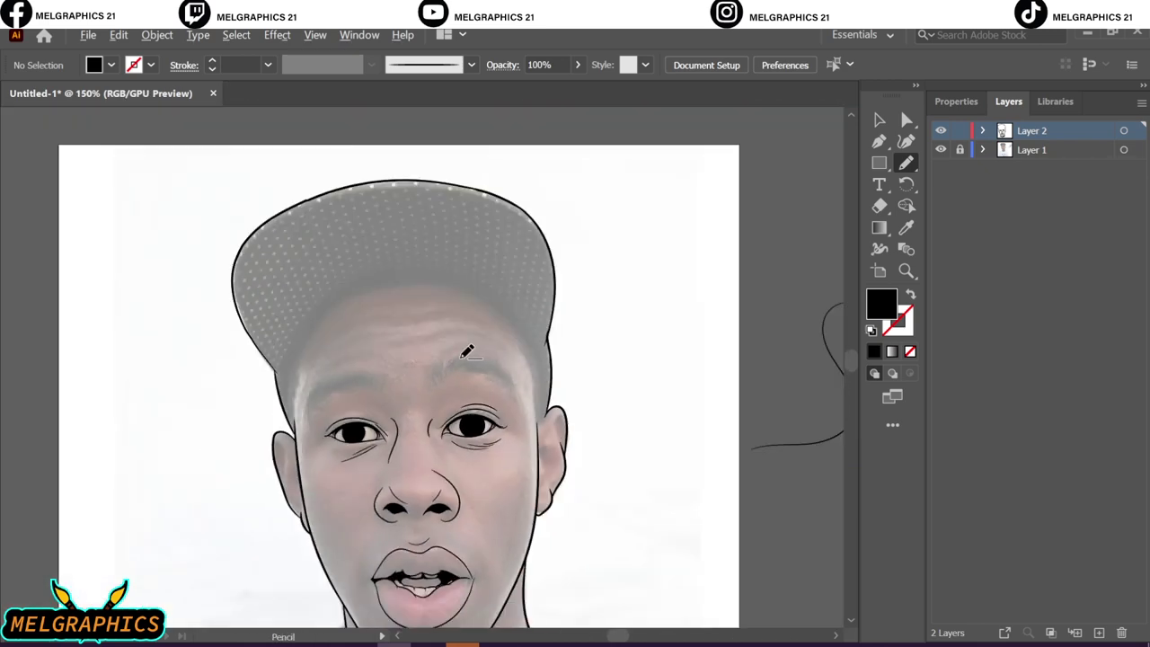
{"action": "scroll", "coordinate": [464, 350], "scroll_direction": "up", "scroll_amount": 4}
{"action": "left_click_drag", "start_coordinate": [526, 347], "coordinate": [638, 490]}
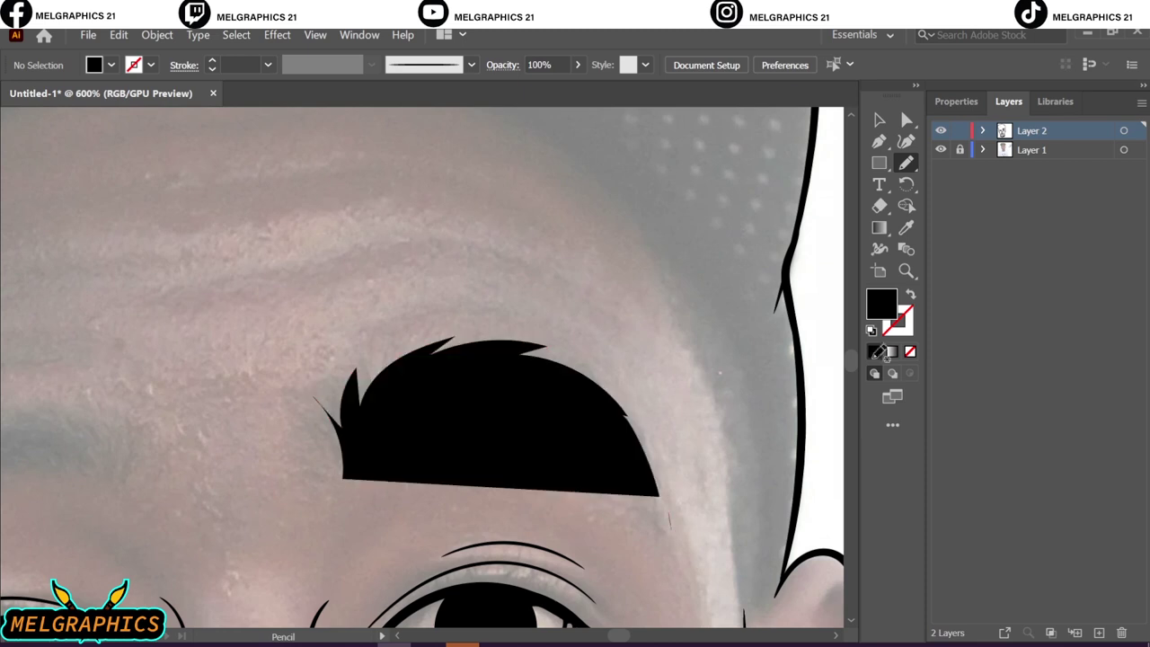
{"action": "key", "text": "ctrl+z"}
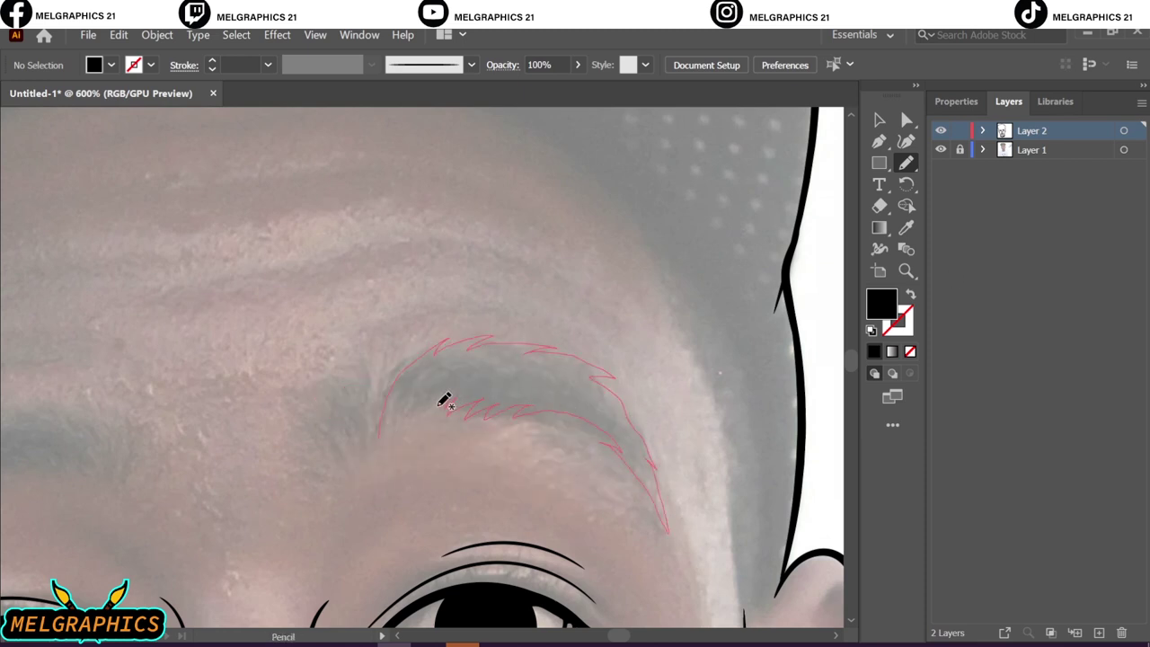
{"action": "mouse_move", "coordinate": [440, 404]}
{"action": "left_mouse_down"}
{"action": "mouse_move", "coordinate": [406, 435]}
{"action": "mouse_move", "coordinate": [550, 390]}
{"action": "left_mouse_up"}
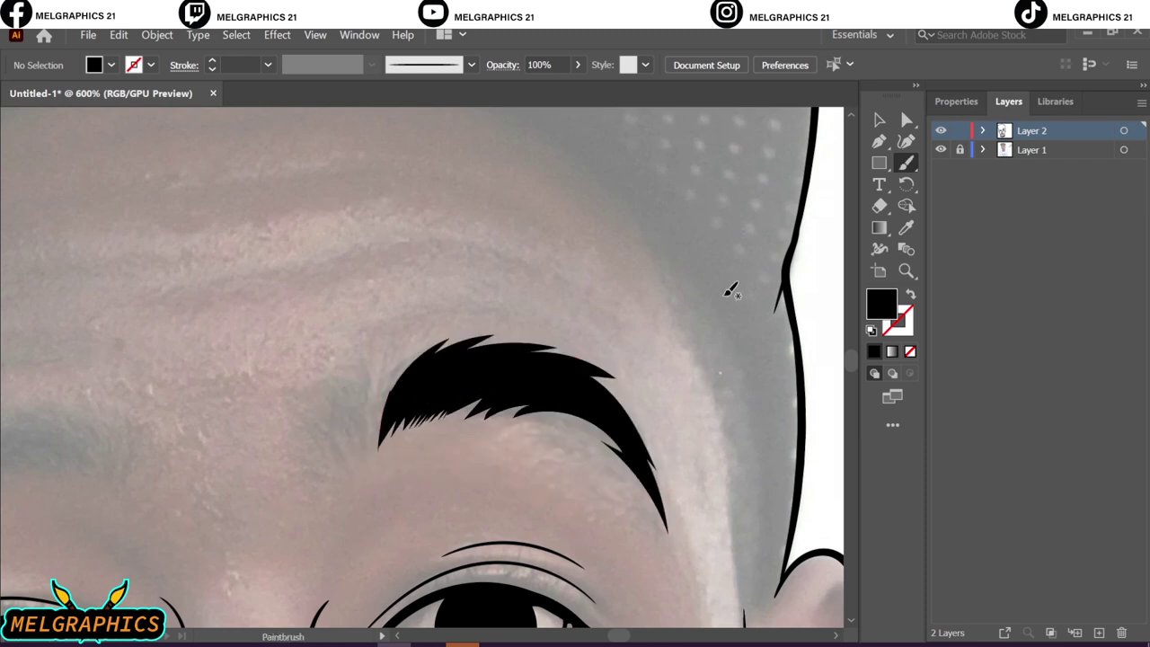
- Add fine black hair strokes at the eyebrow's inner end and thicken its outer tail
{"action": "key", "text": "shift+x"}
{"action": "mouse_move", "coordinate": [406, 354]}
{"action": "left_mouse_down"}
{"action": "mouse_move", "coordinate": [359, 441]}
{"action": "mouse_move", "coordinate": [292, 408]}
{"action": "left_mouse_up"}
{"action": "left_click_drag", "start_coordinate": [382, 440], "coordinate": [467, 338]}
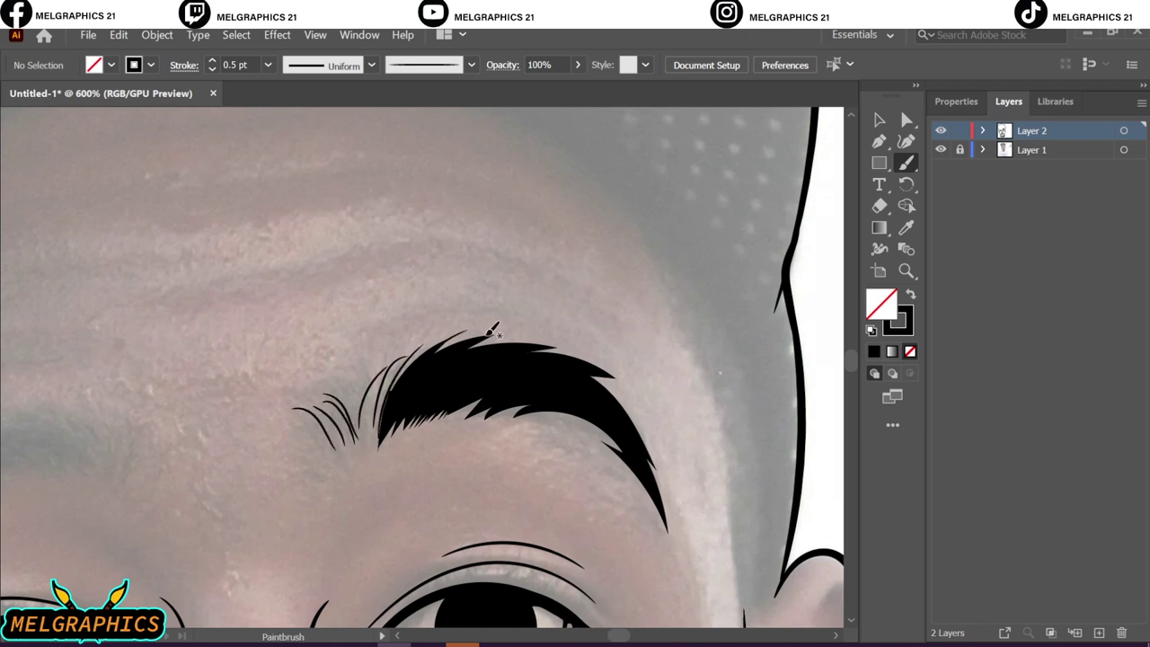
{"action": "left_click_drag", "start_coordinate": [646, 423], "coordinate": [667, 525]}
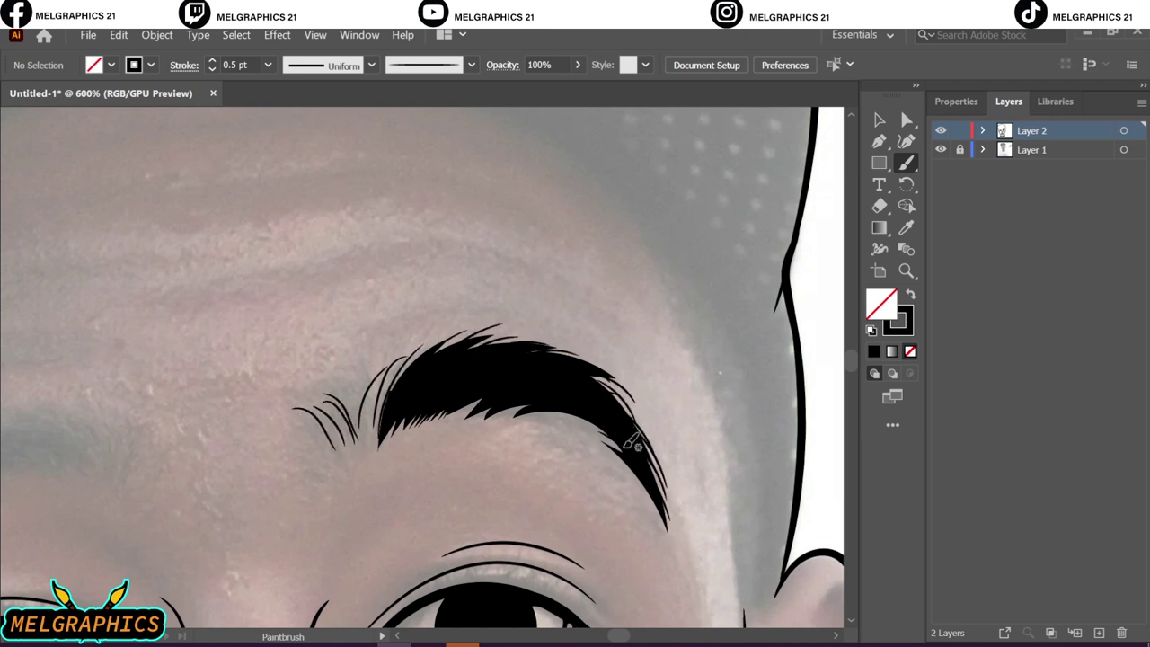
{"action": "key", "text": "ctrl+0"}
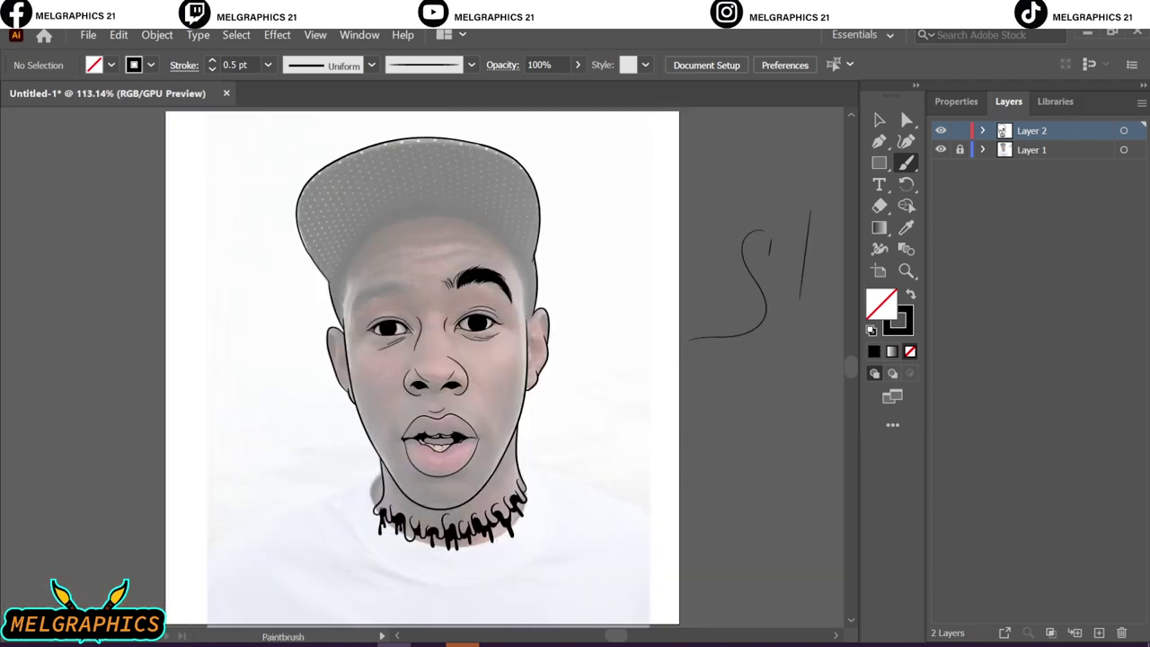
- Select the eyebrow strokes, group them and merge them into one shape
{"action": "key", "text": "v"}
{"action": "key", "text": "ctrl+plus"}
{"action": "key", "text": "ctrl+plus"}
{"action": "key", "text": "ctrl+plus"}
{"action": "left_click", "coordinate": [650, 264]}
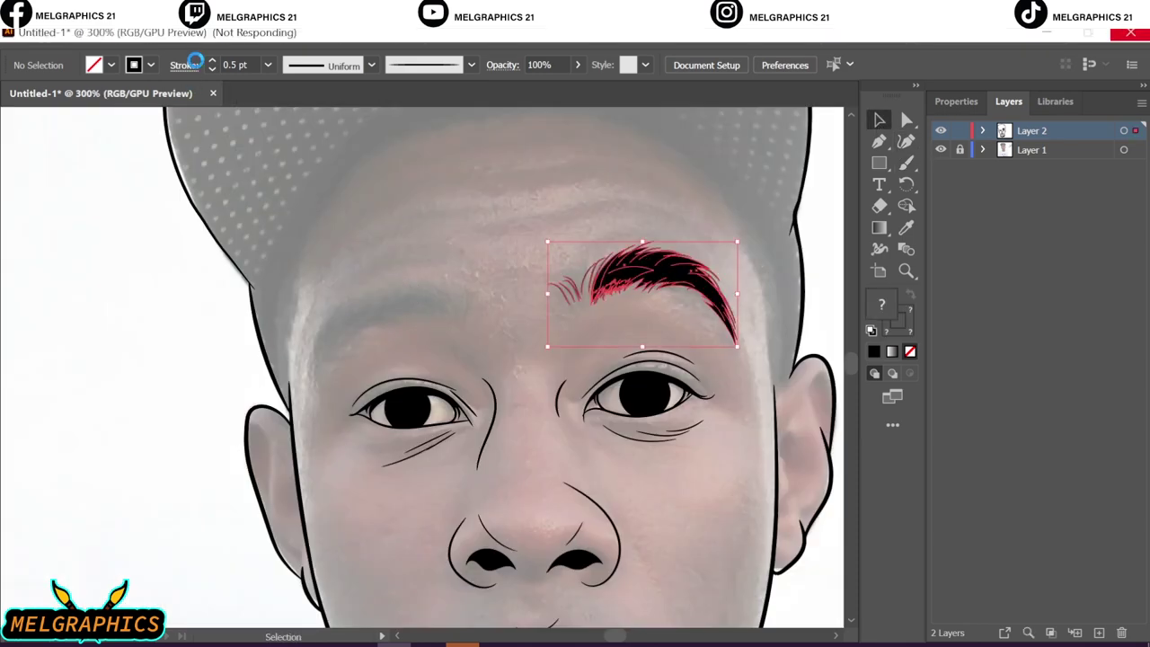
{"action": "left_click", "coordinate": [157, 34]}
{"action": "left_click", "coordinate": [215, 236]}
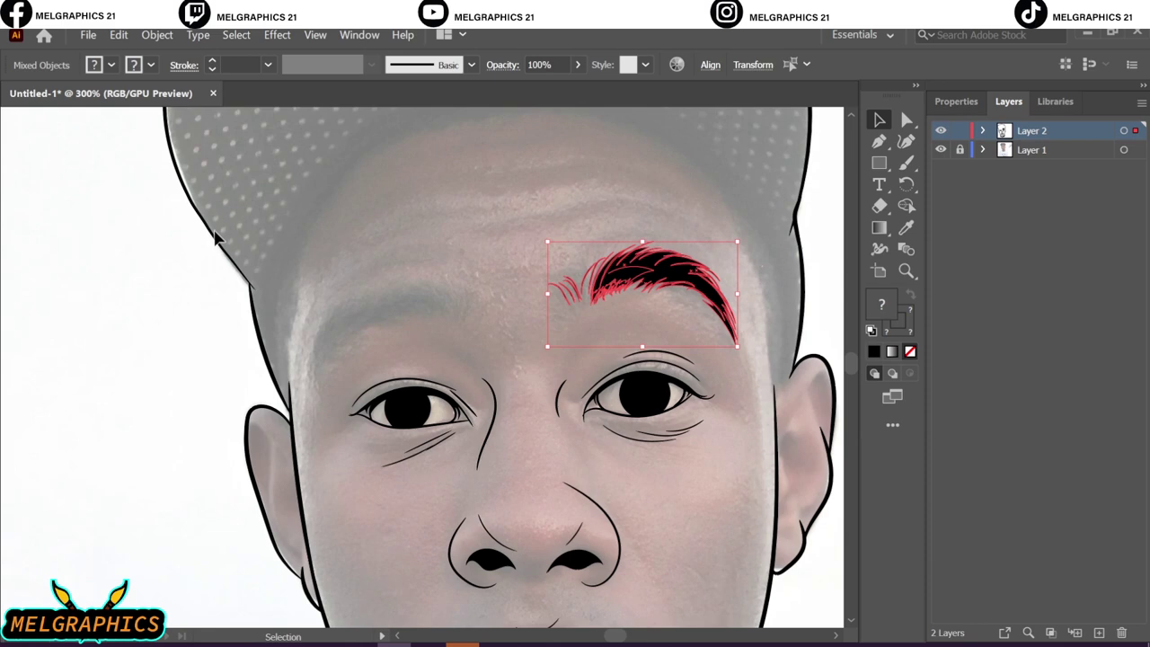
{"action": "left_click", "coordinate": [958, 102]}
{"action": "left_click", "coordinate": [1128, 546]}
{"action": "left_click", "coordinate": [1004, 523]}
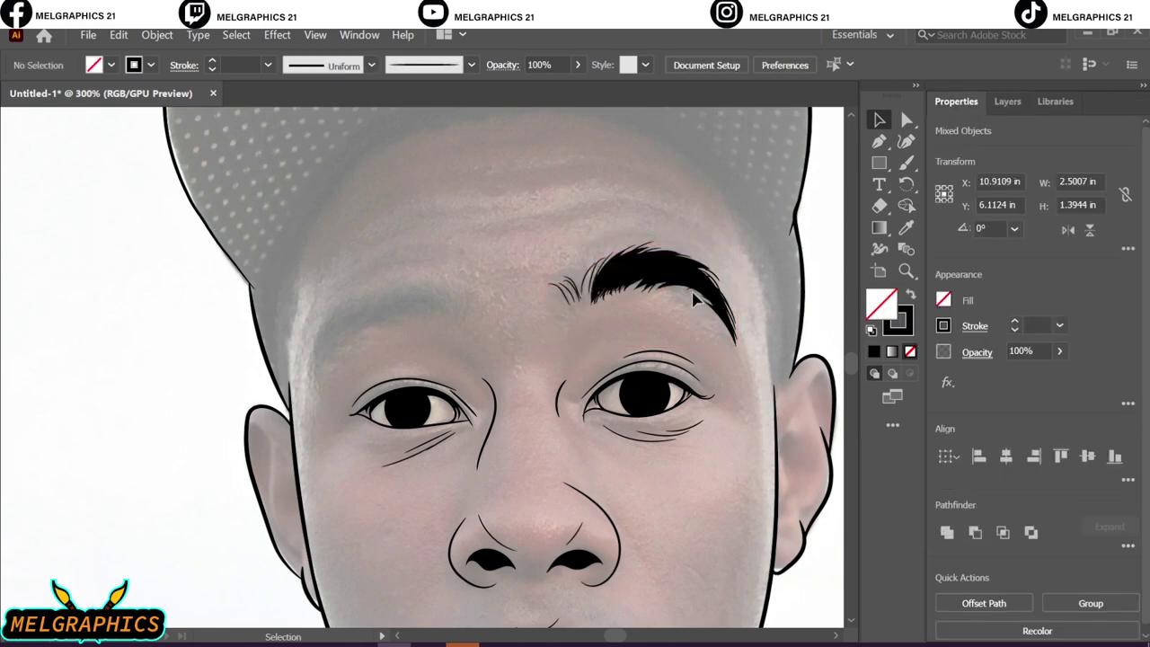
- Reflect a copy of the eyebrow horizontally and place it over the left brow
{"action": "right_click", "coordinate": [671, 272]}
{"action": "mouse_move", "coordinate": [719, 453]}
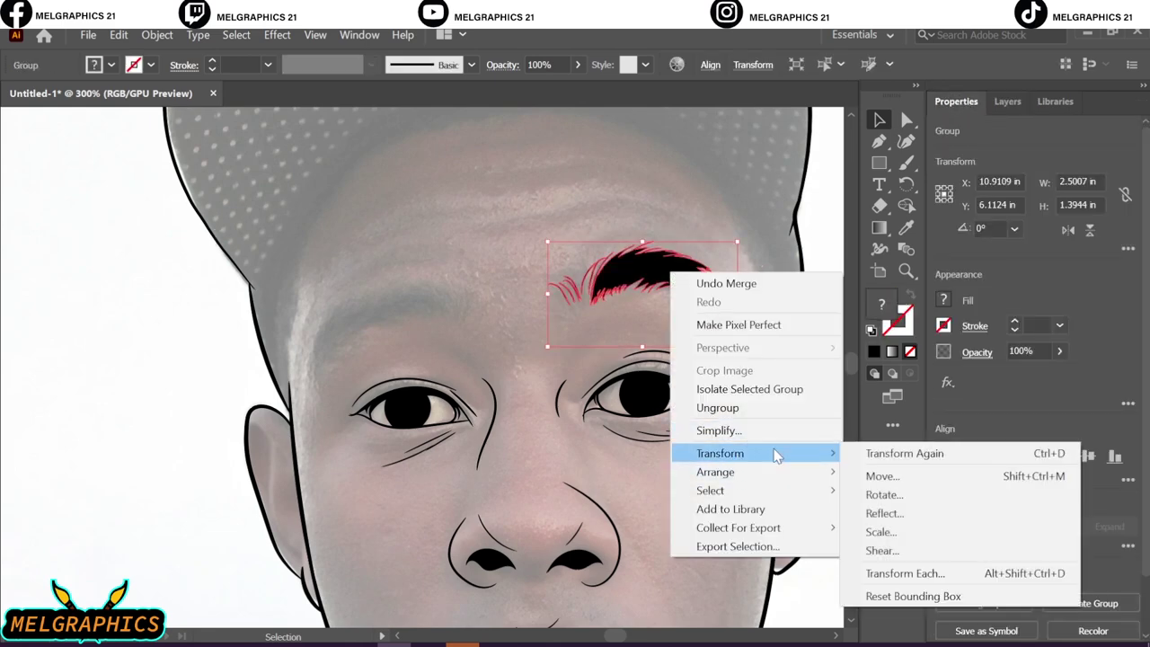
{"action": "left_click", "coordinate": [886, 513]}
{"action": "key", "text": "Return"}
{"action": "left_click_drag", "start_coordinate": [584, 287], "coordinate": [323, 316]}
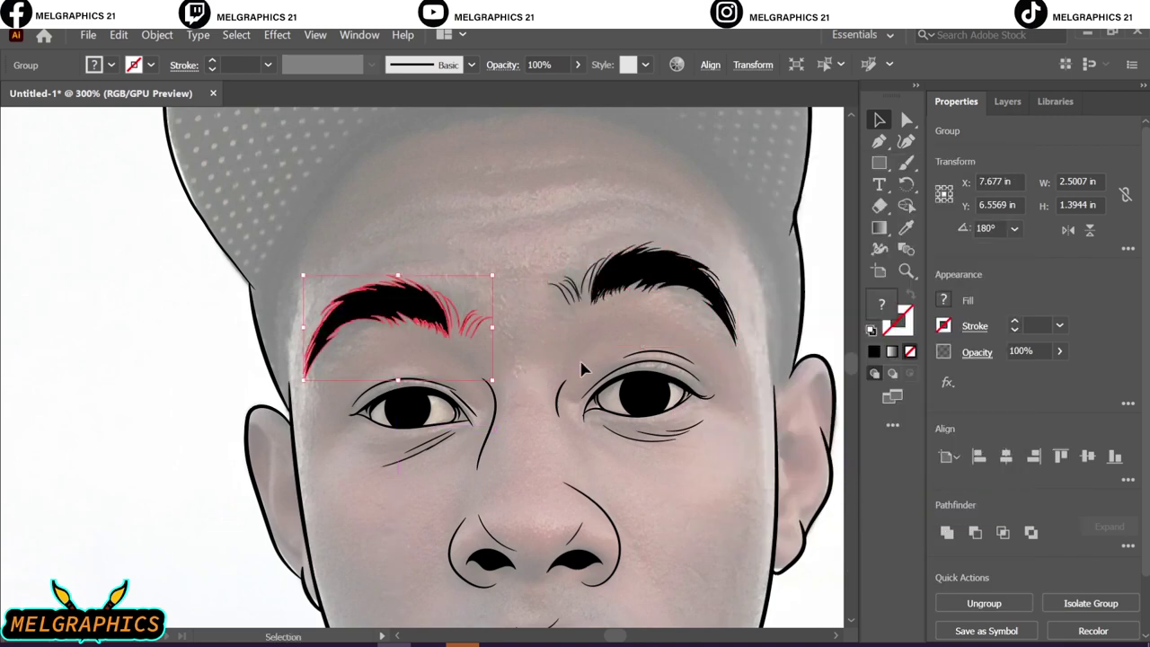
{"action": "left_click", "coordinate": [528, 350]}
{"action": "left_click", "coordinate": [559, 428]}
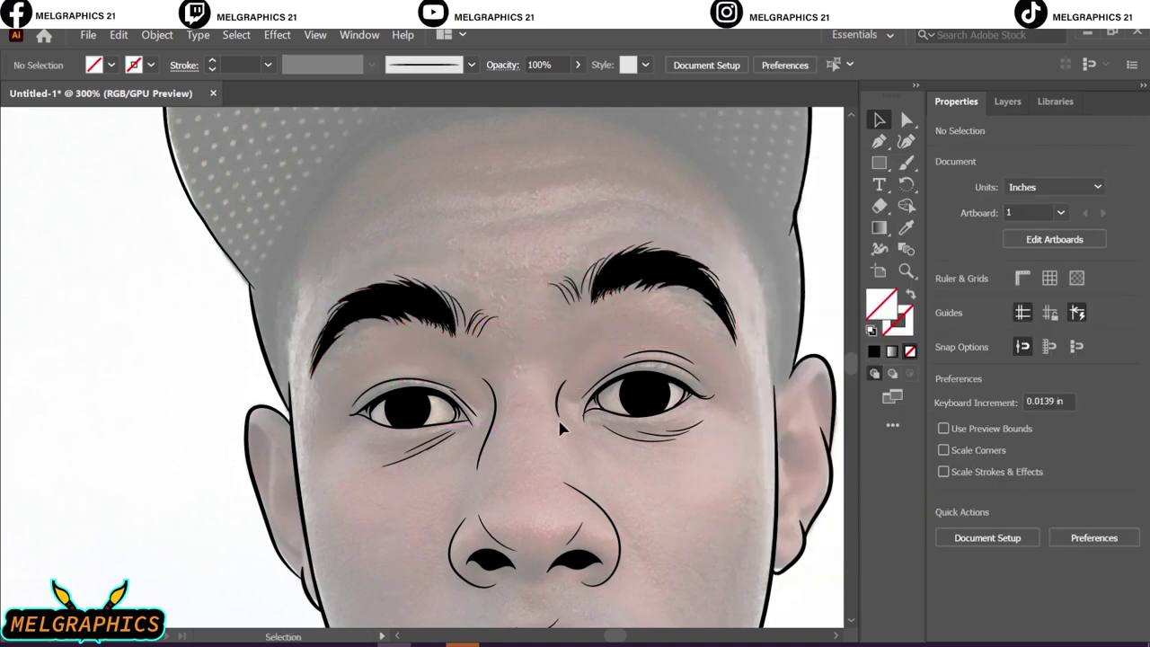
- Brush two inner fold lines inside the ear
{"action": "key", "text": "ctrl+minus"}
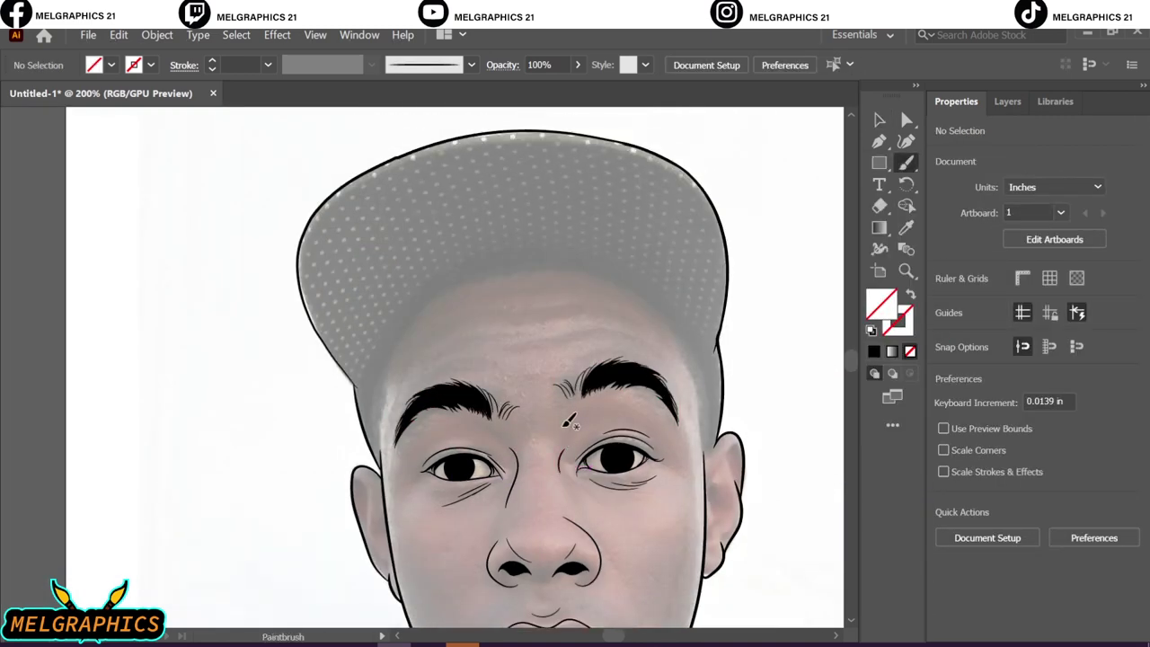
{"action": "key", "text": "b"}
{"action": "scroll", "coordinate": [369, 481], "scroll_direction": "up", "scroll_amount": 3}
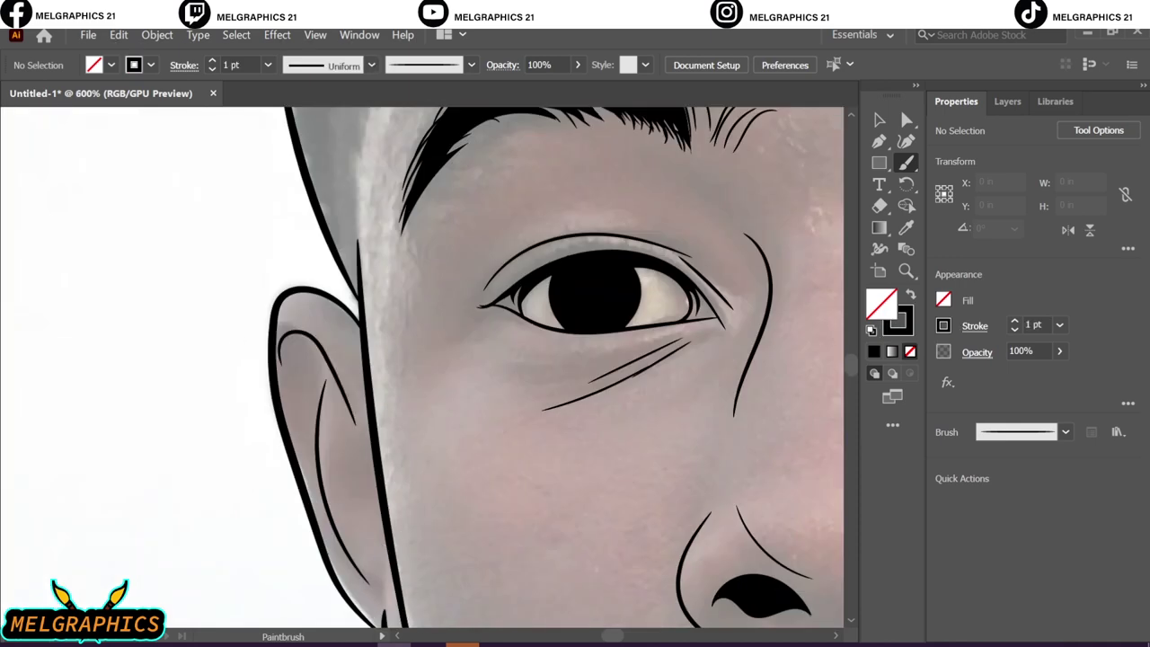
{"action": "scroll", "coordinate": [414, 404], "scroll_direction": "down", "scroll_amount": 2}
{"action": "scroll", "coordinate": [370, 470], "scroll_direction": "up", "scroll_amount": 3}
{"action": "mouse_move", "coordinate": [370, 470]}
{"action": "left_mouse_down"}
{"action": "mouse_move", "coordinate": [378, 332]}
{"action": "mouse_move", "coordinate": [449, 180]}
{"action": "left_mouse_up"}
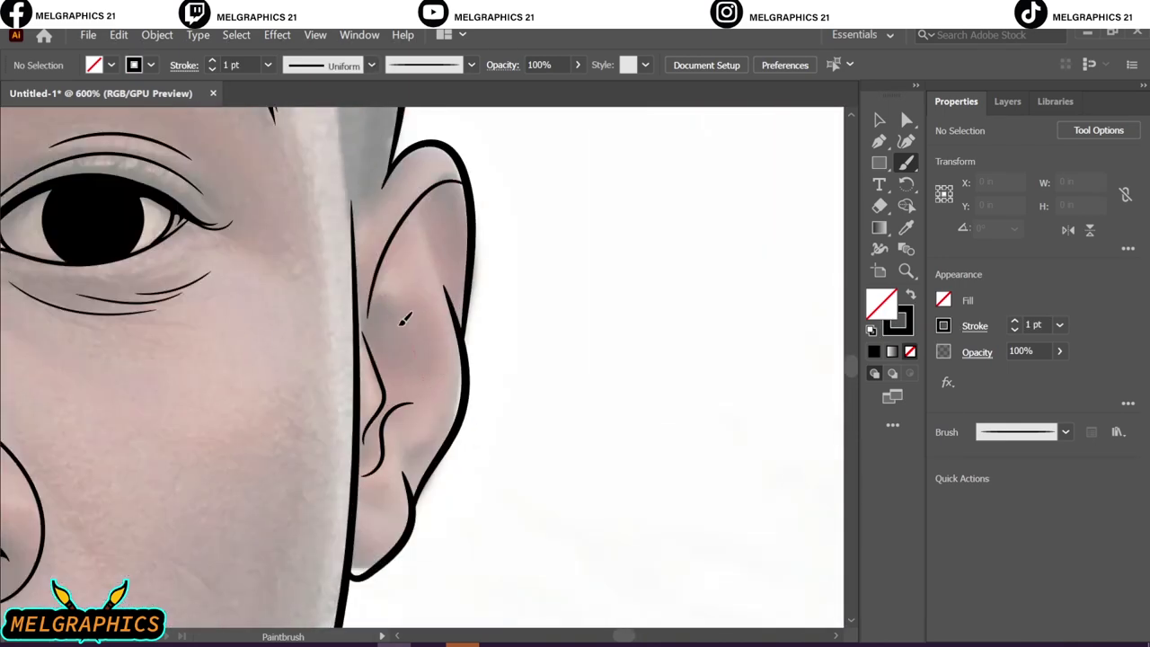
{"action": "left_click_drag", "start_coordinate": [404, 377], "coordinate": [432, 206]}
- Thin the brush to 0.5 pt and draw five wrinkle lines across the forehead
{"action": "key", "text": "ctrl+1"}
{"action": "scroll", "coordinate": [348, 277], "scroll_direction": "up", "scroll_amount": 4}
{"action": "left_click", "coordinate": [212, 70]}
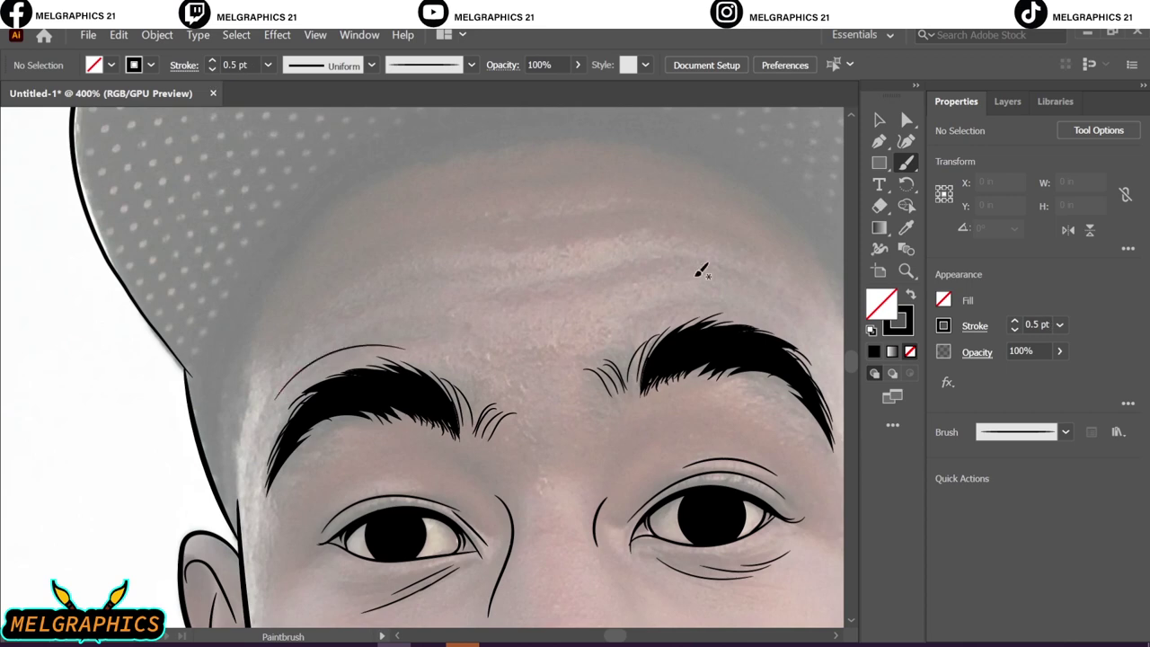
{"action": "left_click_drag", "start_coordinate": [537, 292], "coordinate": [719, 267]}
{"action": "left_click_drag", "start_coordinate": [319, 315], "coordinate": [537, 280]}
{"action": "mouse_move", "coordinate": [340, 260]}
{"action": "left_mouse_down"}
{"action": "mouse_move", "coordinate": [541, 227]}
{"action": "mouse_move", "coordinate": [717, 217]}
{"action": "left_mouse_up"}
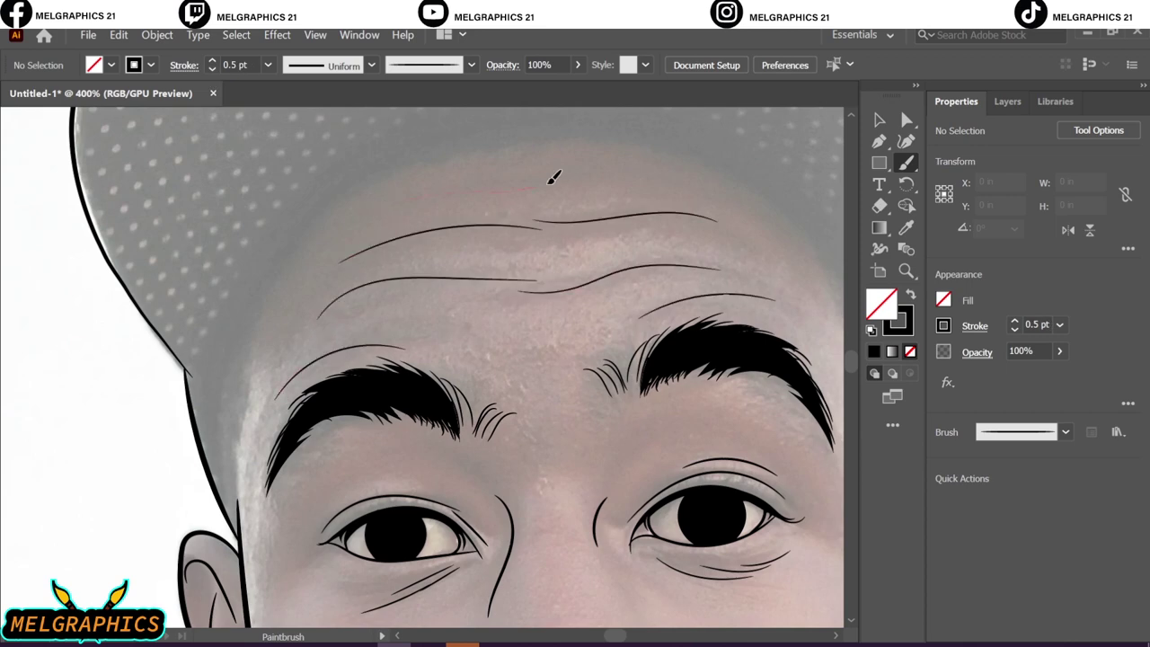
{"action": "left_click_drag", "start_coordinate": [378, 211], "coordinate": [537, 189]}
{"action": "left_click_drag", "start_coordinate": [508, 184], "coordinate": [669, 188]}
{"action": "key", "text": "ctrl+0"}
{"action": "key", "text": "n"}
{"action": "key", "text": "shift+x"}
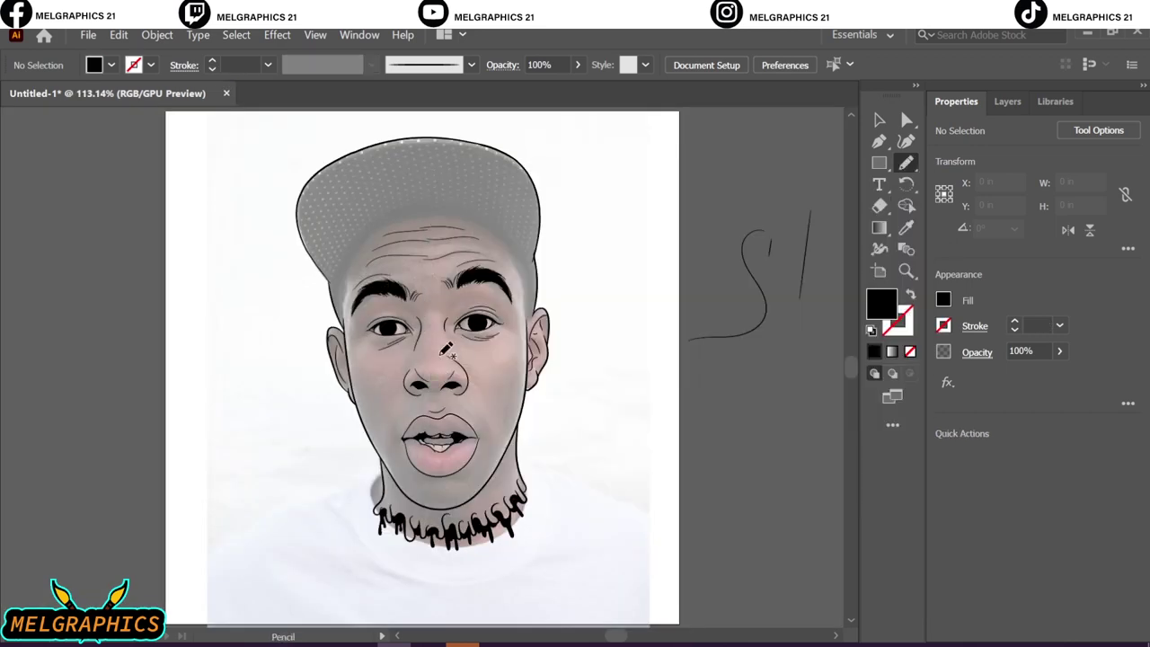
- Check the line art by briefly hiding and re-showing the reference photo layer
{"action": "left_click", "coordinate": [1008, 100]}
{"action": "left_click", "coordinate": [941, 149]}
{"action": "left_click", "coordinate": [940, 149]}
{"action": "scroll", "coordinate": [404, 379], "scroll_direction": "up", "scroll_amount": 4}
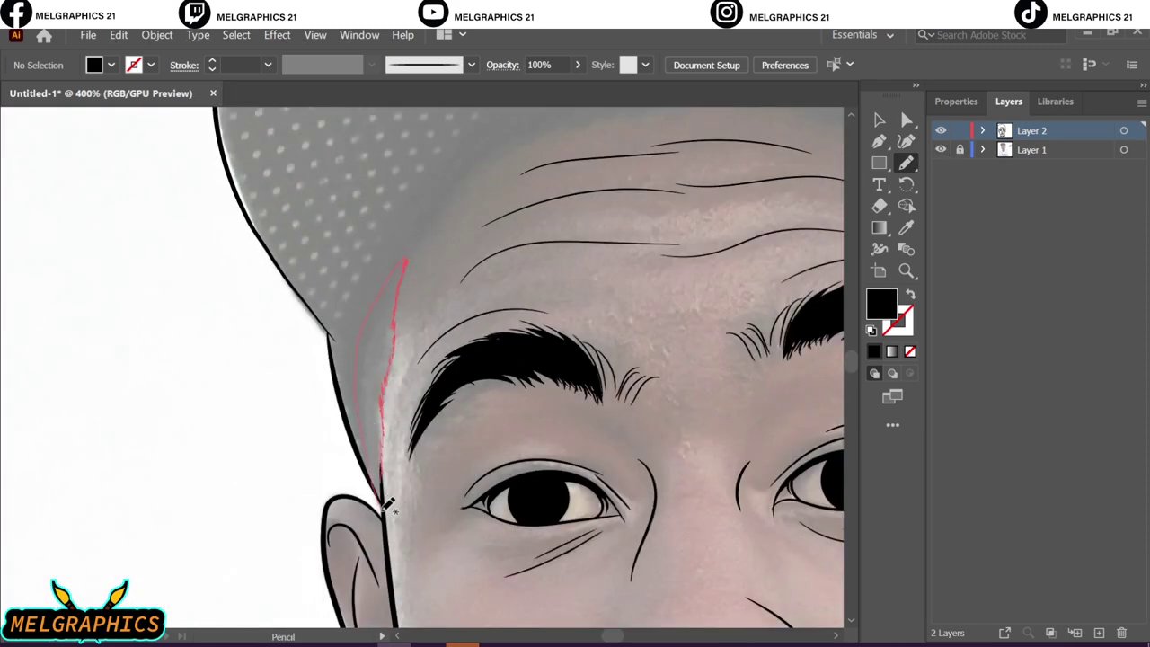
- Draw a closed black hair shape for the left sideburn and temple hairline
{"action": "left_click_drag", "start_coordinate": [386, 505], "coordinate": [385, 499]}
{"action": "scroll", "coordinate": [422, 369], "scroll_direction": "up", "scroll_amount": 3}
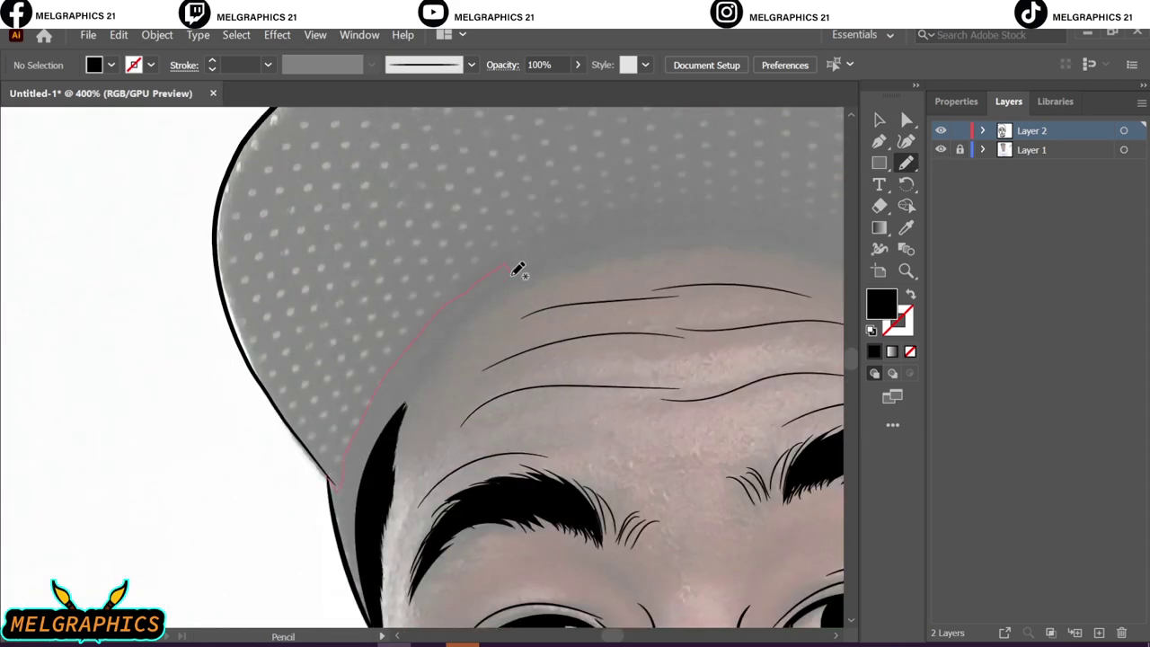
{"action": "left_click_drag", "start_coordinate": [514, 273], "coordinate": [372, 600]}
{"action": "left_click_drag", "start_coordinate": [340, 525], "coordinate": [348, 488]}
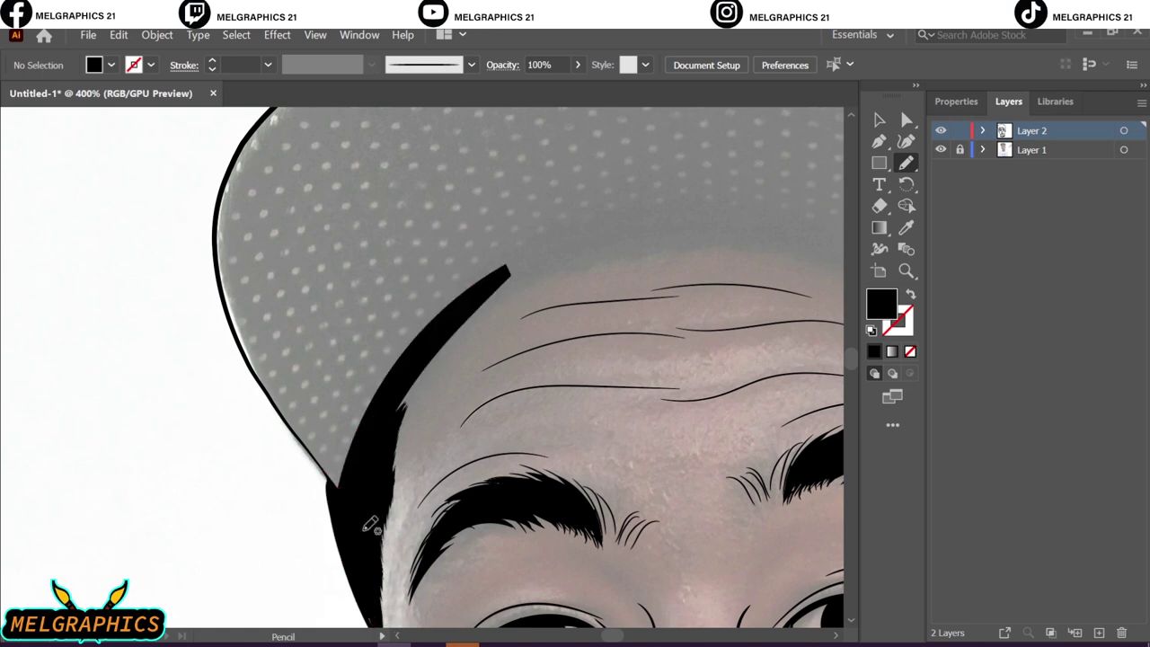
{"action": "scroll", "coordinate": [252, 460], "scroll_direction": "up", "scroll_amount": 2}
{"action": "scroll", "coordinate": [251, 460], "scroll_direction": "right", "scroll_amount": 4}
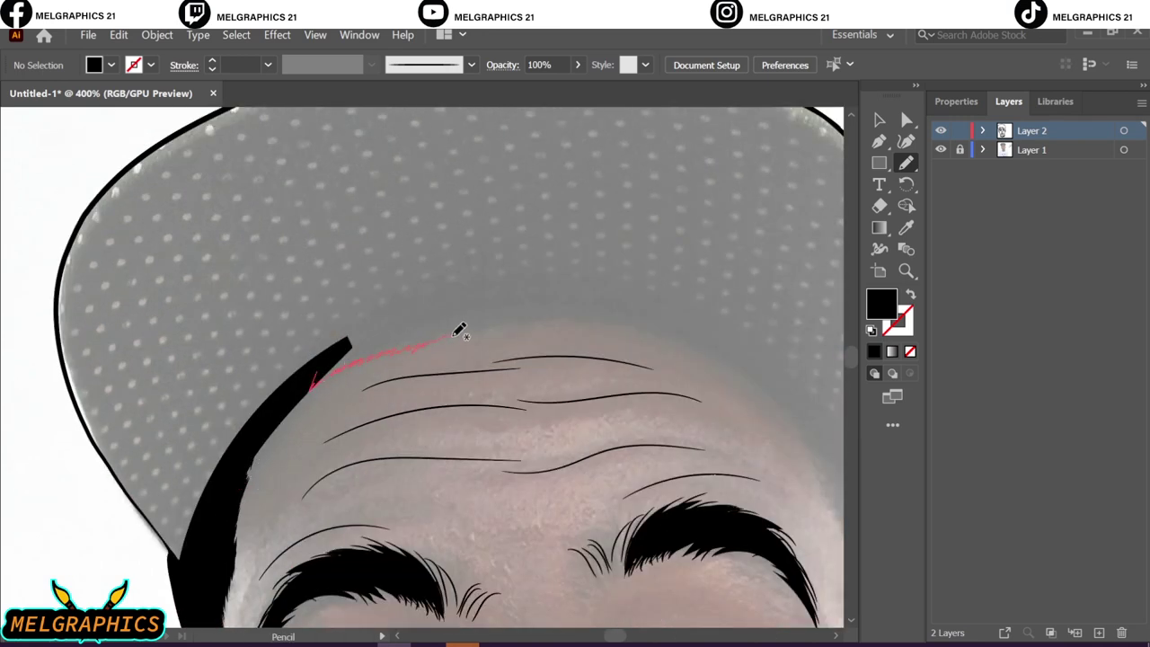
- Extend black hair shapes across the forehead and down the right sideburn, then hide the photo to check
{"action": "left_click_drag", "start_coordinate": [368, 321], "coordinate": [358, 336]}
{"action": "scroll", "coordinate": [395, 305], "scroll_direction": "right", "scroll_amount": 5}
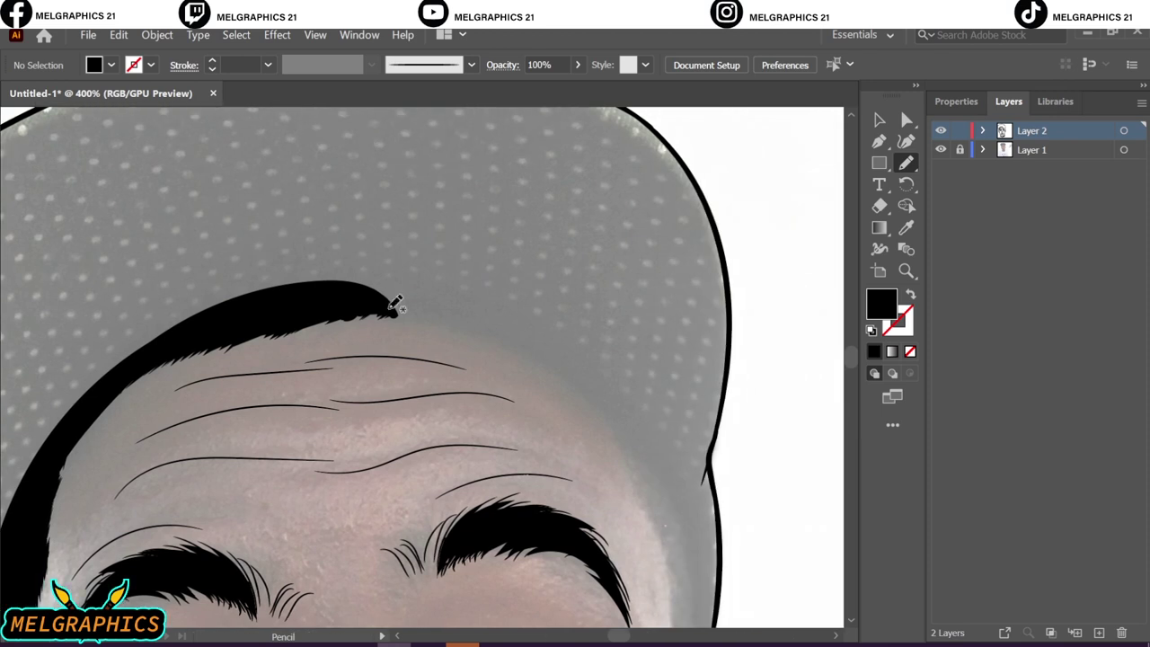
{"action": "left_click_drag", "start_coordinate": [352, 274], "coordinate": [354, 277]}
{"action": "scroll", "coordinate": [475, 398], "scroll_direction": "right", "scroll_amount": 4}
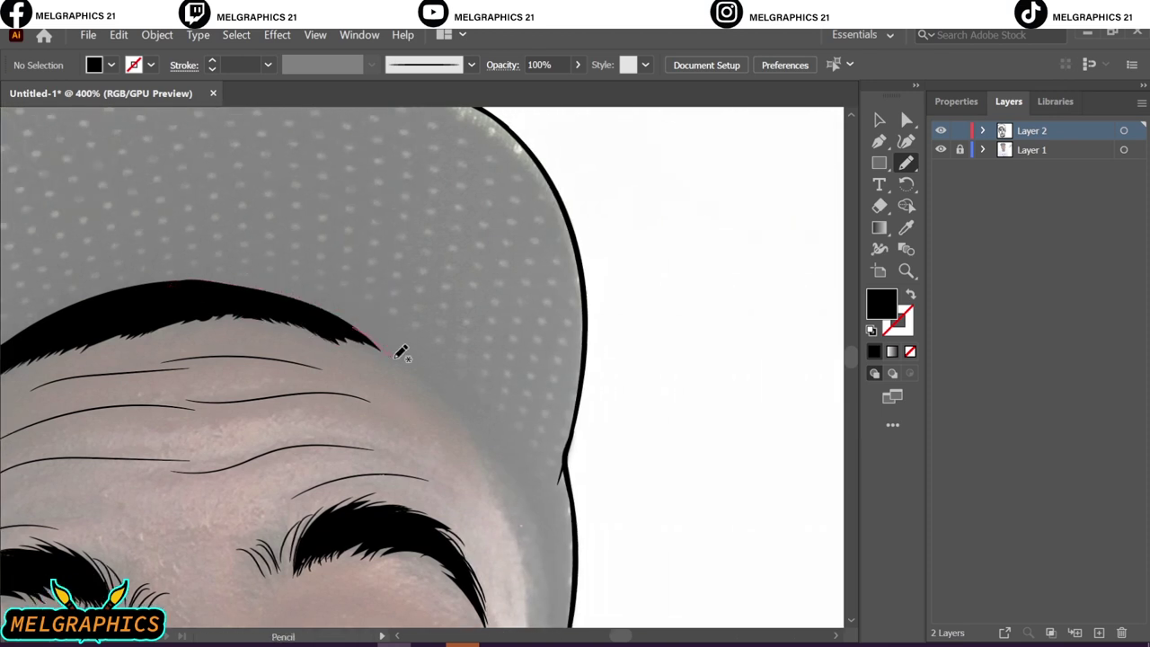
{"action": "left_click_drag", "start_coordinate": [426, 364], "coordinate": [411, 367]}
{"action": "scroll", "coordinate": [437, 368], "scroll_direction": "down", "scroll_amount": 3}
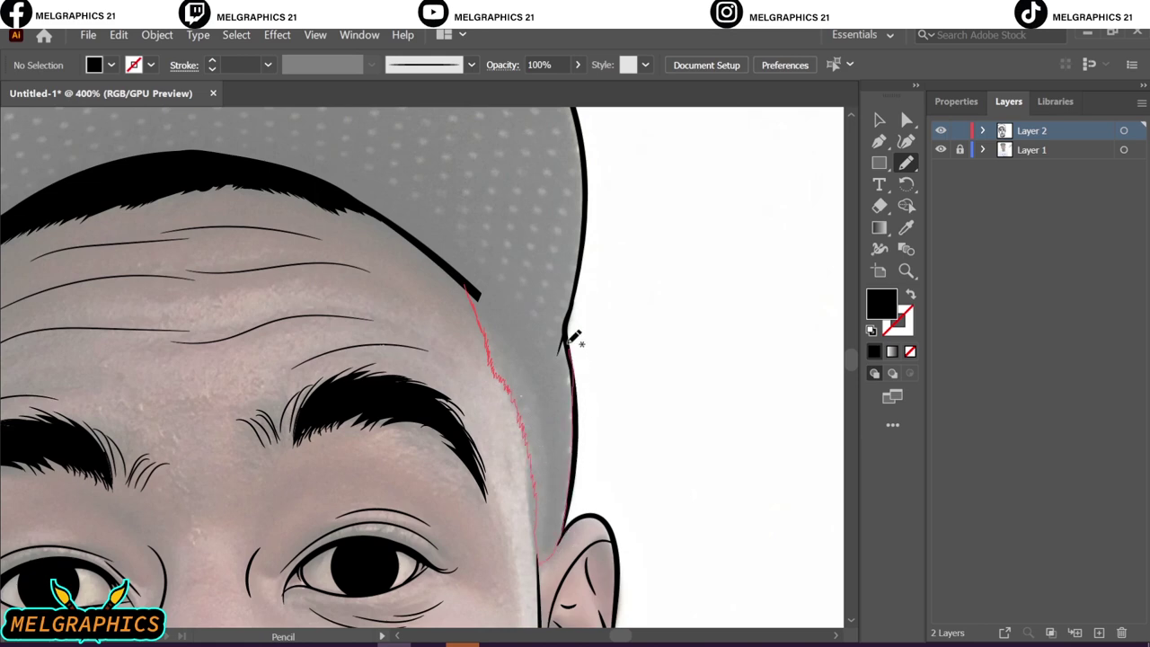
{"action": "left_click_drag", "start_coordinate": [466, 271], "coordinate": [467, 274]}
{"action": "key", "text": "ctrl+0"}
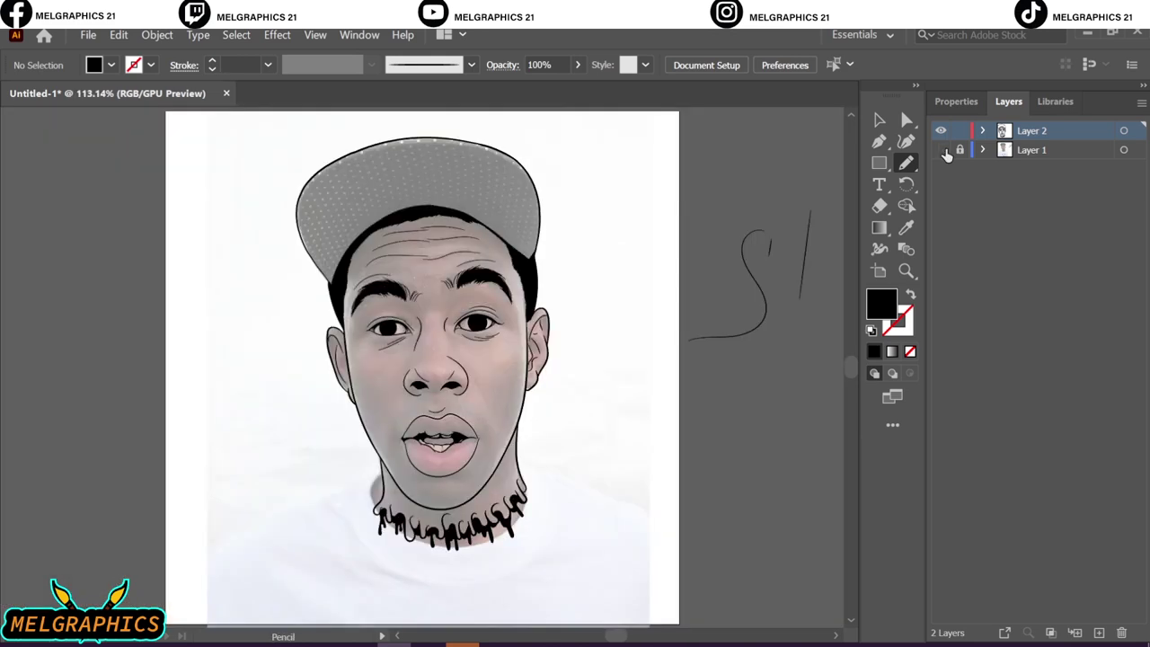
{"action": "left_click", "coordinate": [942, 150]}
- Restore the black stroke and Paintbrush, and zoom out to view the surrounding canvas
{"action": "left_click", "coordinate": [942, 150]}
{"action": "key", "text": "shift+x"}
{"action": "key", "text": "b"}
{"action": "key", "text": "ctrl+plus"}
{"action": "key", "text": "ctrl+plus"}
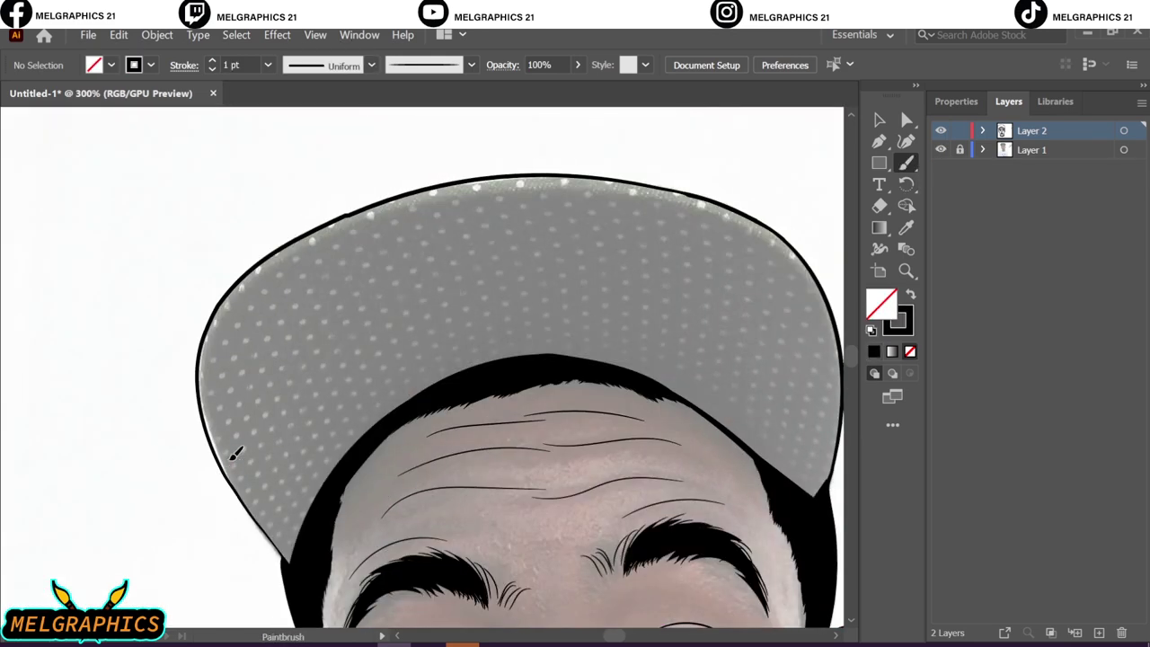
{"action": "key", "text": "ctrl+0"}
{"action": "key", "text": "ctrl+minus"}
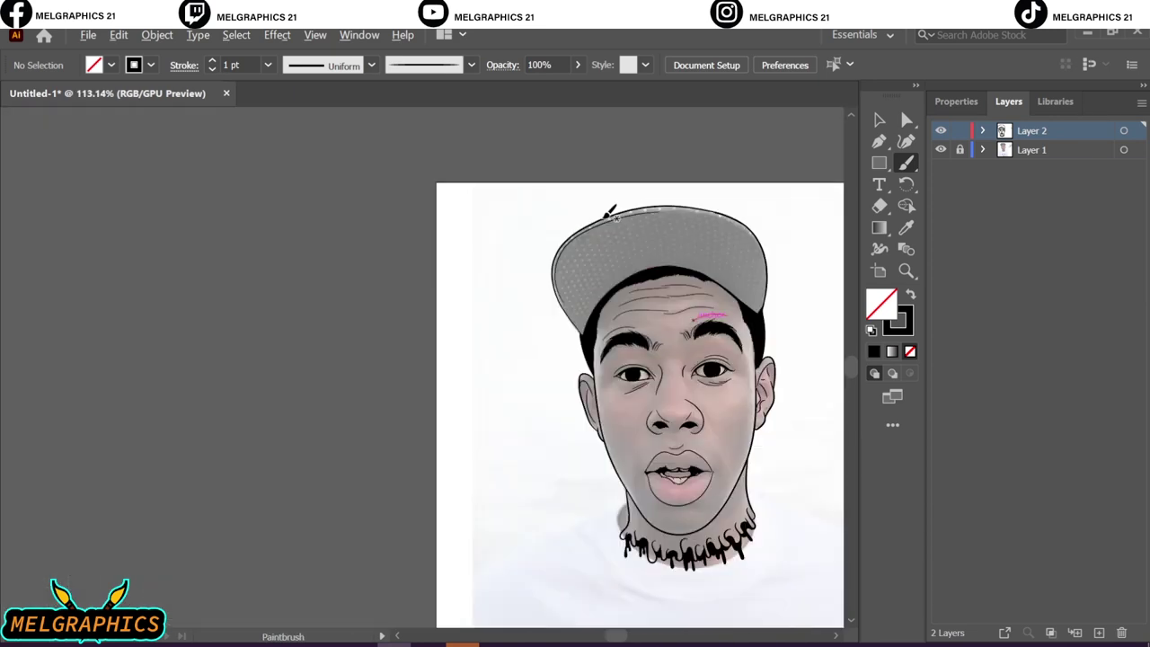
{"action": "key", "text": "ctrl+minus"}
{"action": "key", "text": "ctrl+minus"}
- Hide the reference photo, select all the line drawing and select Layer 2
{"action": "left_click", "coordinate": [941, 150]}
{"action": "key", "text": "v"}
{"action": "left_click_drag", "start_coordinate": [403, 254], "coordinate": [539, 476]}
{"action": "left_click", "coordinate": [156, 34]}
{"action": "left_click", "coordinate": [956, 101]}
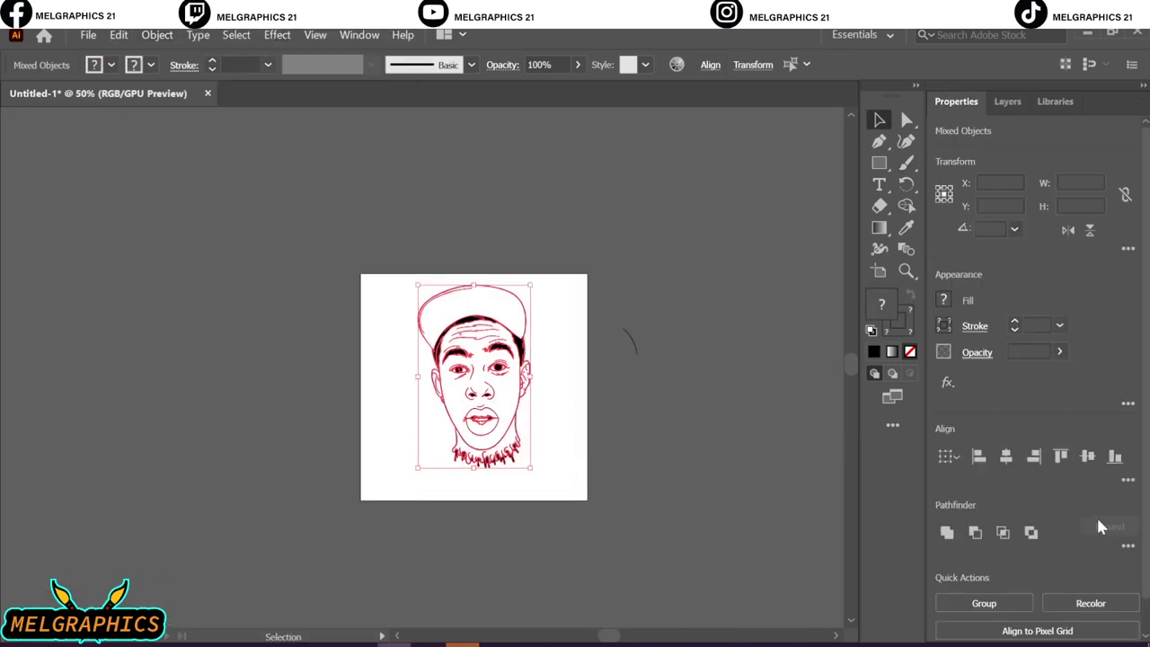
{"action": "left_click", "coordinate": [1014, 521]}
{"action": "left_click", "coordinate": [770, 354]}
{"action": "left_click", "coordinate": [1008, 100]}
- Duplicate Layer 2 as a locked Layer 2 copy, keeping Layer 1 hidden
{"action": "left_click_drag", "start_coordinate": [1033, 131], "coordinate": [1099, 632]}
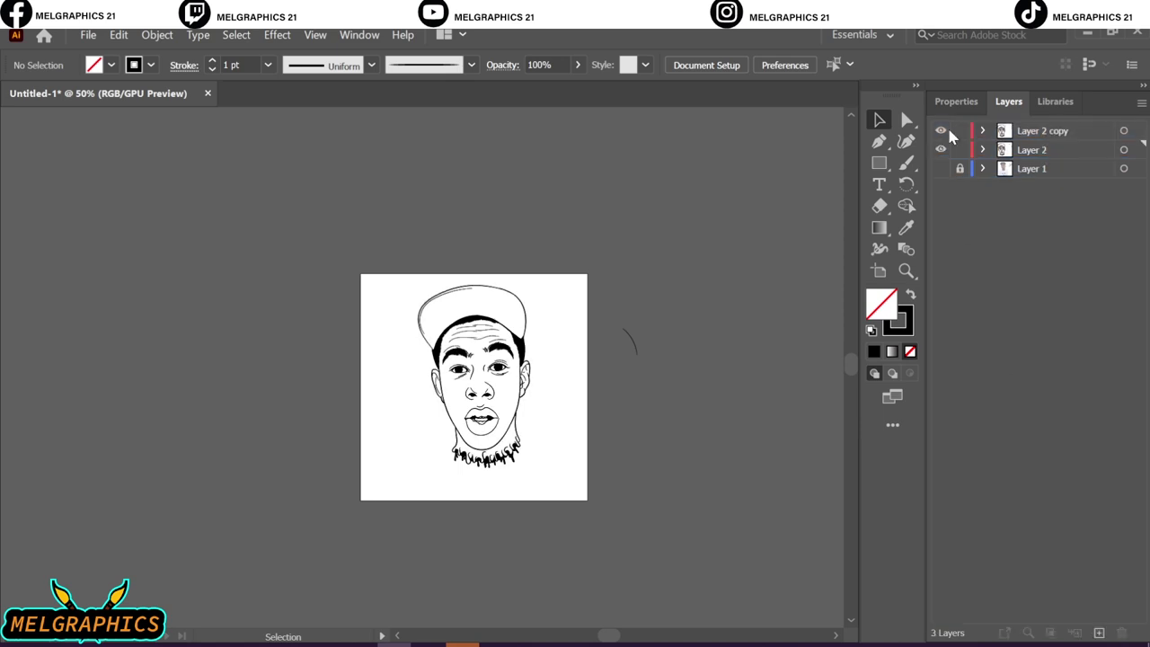
{"action": "left_click", "coordinate": [1022, 152]}
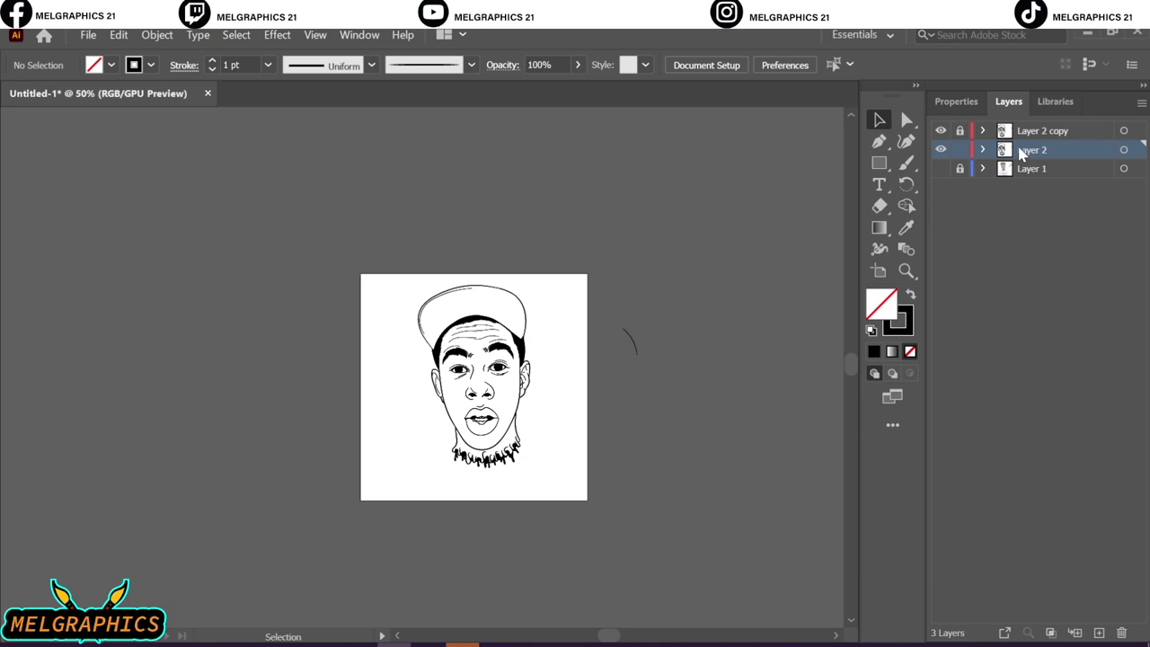
{"action": "left_click", "coordinate": [941, 169]}
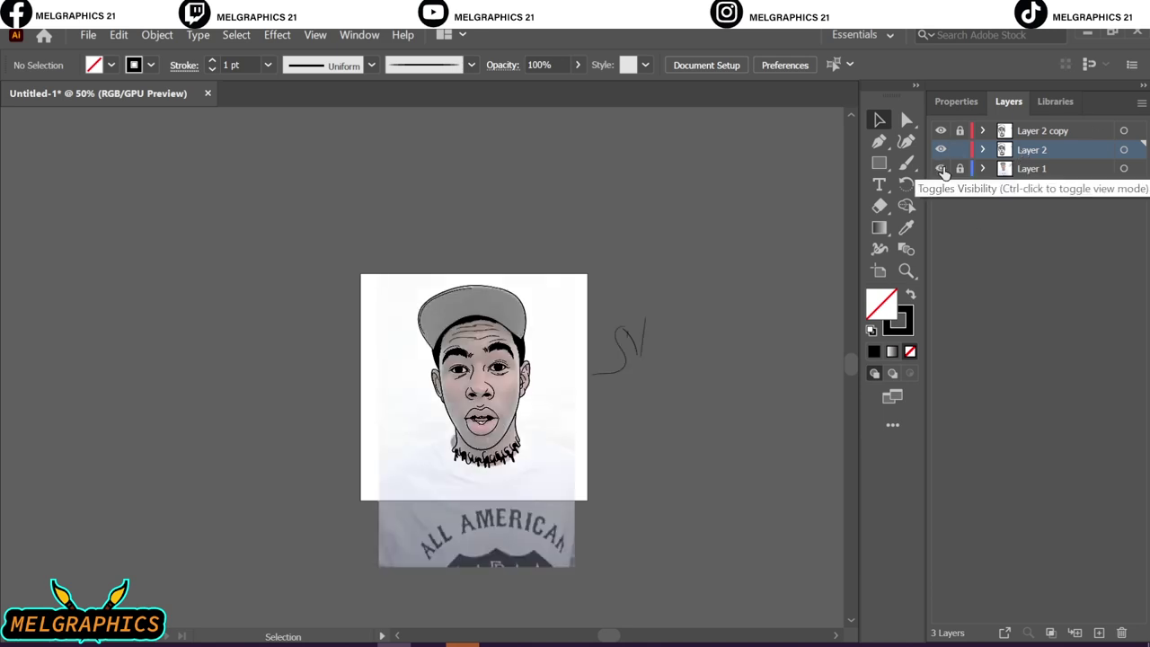
{"action": "left_click", "coordinate": [941, 169]}
{"action": "key", "text": "ctrl+0"}
- Draw a brown-filled rectangle covering the whole portrait
{"action": "left_click", "coordinate": [879, 162]}
{"action": "key", "text": "shift+x"}
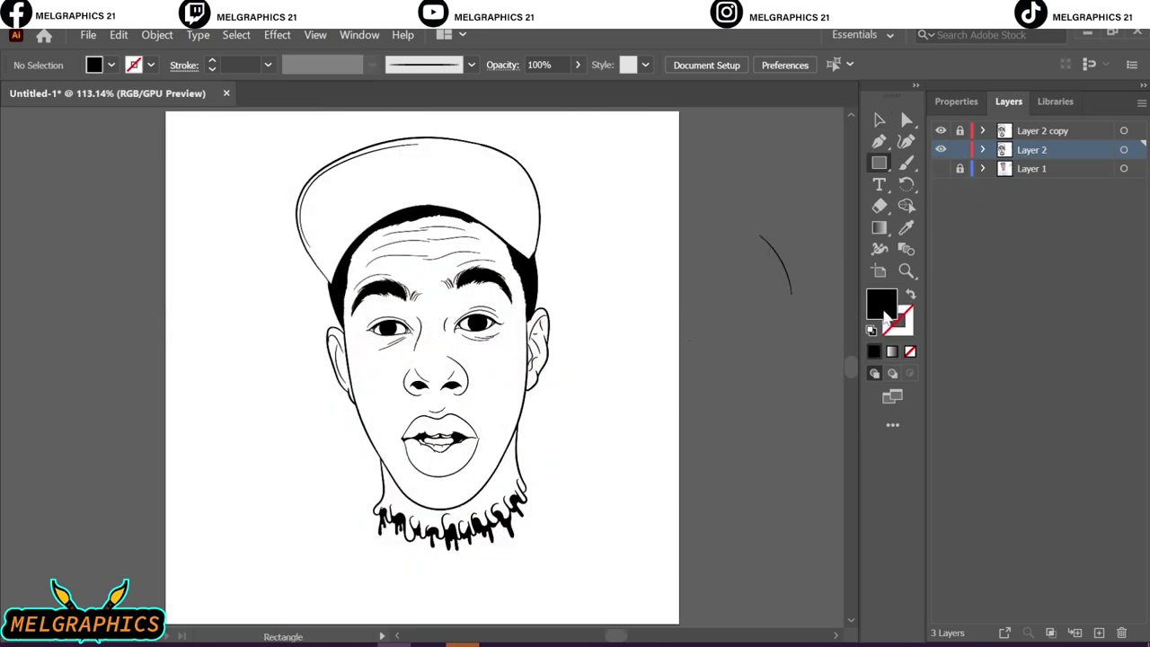
{"action": "double_click", "coordinate": [880, 304]}
{"action": "left_click", "coordinate": [633, 310]}
{"action": "left_click", "coordinate": [871, 264]}
{"action": "left_click_drag", "start_coordinate": [255, 135], "coordinate": [598, 558]}
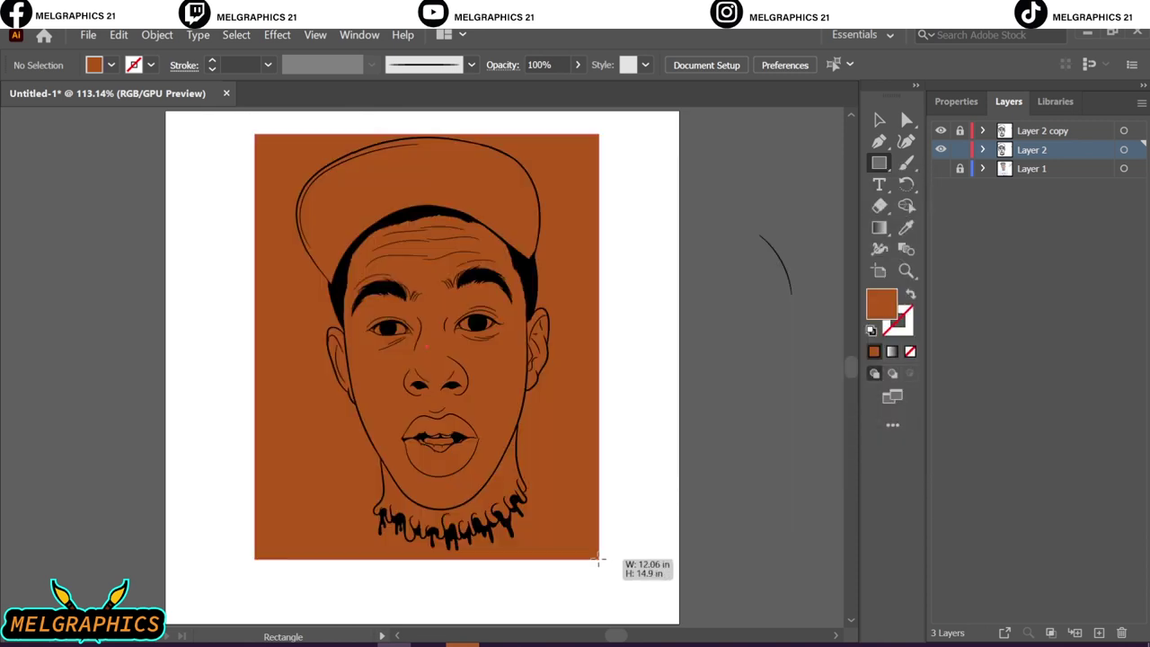
- Adjust the rectangle to a darker brown fill and select all the artwork
{"action": "right_click", "coordinate": [593, 557]}
{"action": "left_click", "coordinate": [808, 611]}
{"action": "double_click", "coordinate": [880, 304]}
{"action": "key", "text": "Return"}
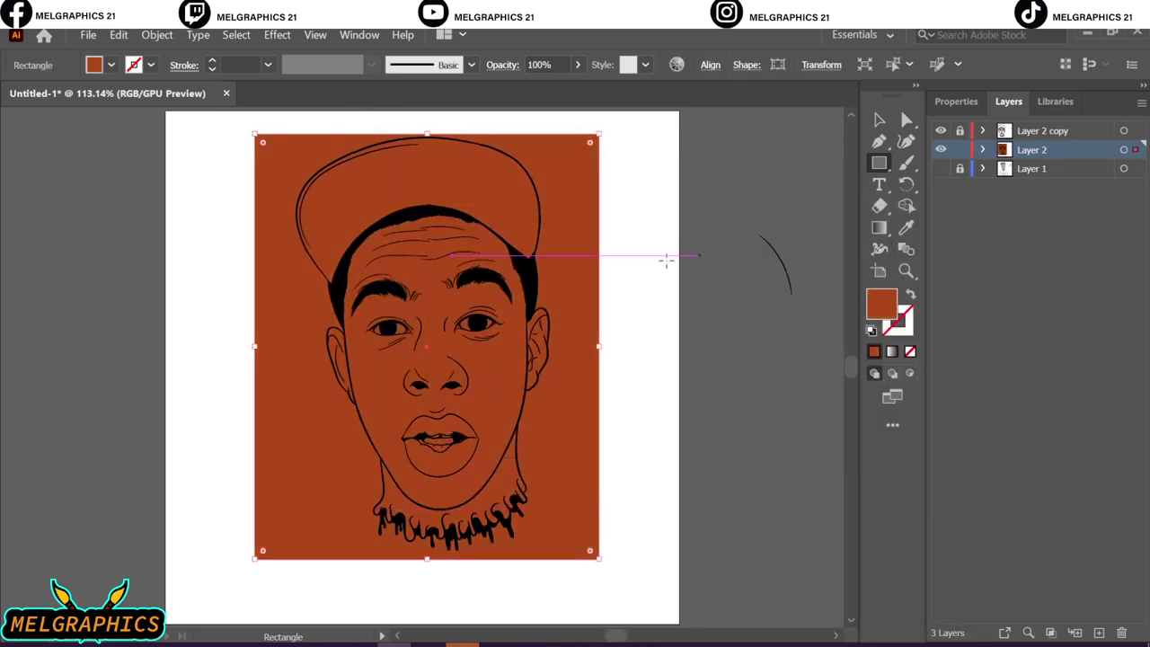
{"action": "key", "text": "v"}
{"action": "key", "text": "ctrl+a"}
- Delete the brown area outside the face, then undo back to plain line art
{"action": "double_click", "coordinate": [580, 456]}
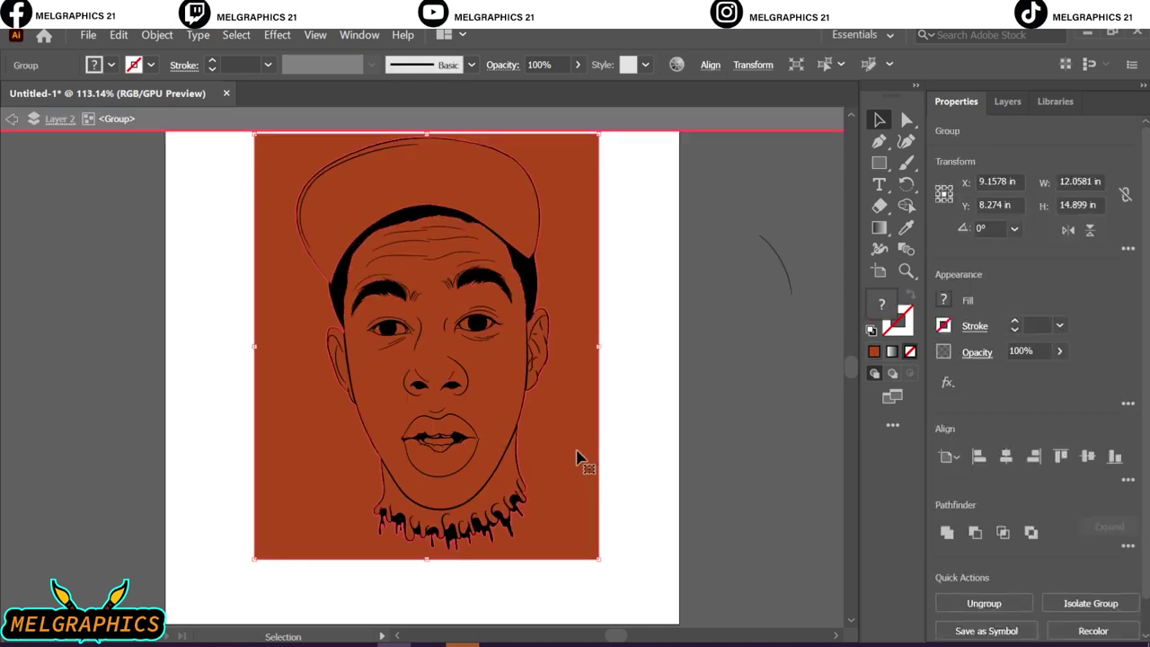
{"action": "left_click", "coordinate": [553, 441]}
{"action": "key", "text": "Delete"}
{"action": "left_click", "coordinate": [512, 458]}
{"action": "scroll", "coordinate": [543, 458], "scroll_direction": "up", "scroll_amount": 5}
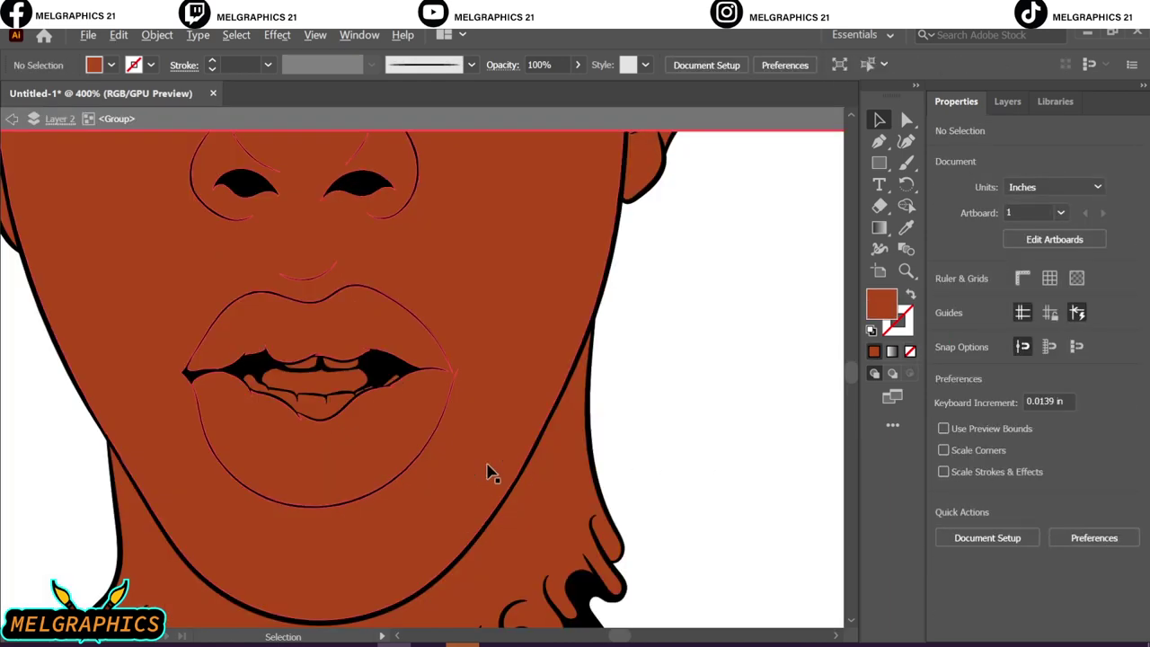
{"action": "key", "text": "ctrl+a"}
{"action": "key", "text": "Delete"}
{"action": "left_click", "coordinate": [1008, 101]}
{"action": "key", "text": "a"}
{"action": "scroll", "coordinate": [368, 413], "scroll_direction": "up", "scroll_amount": 3}
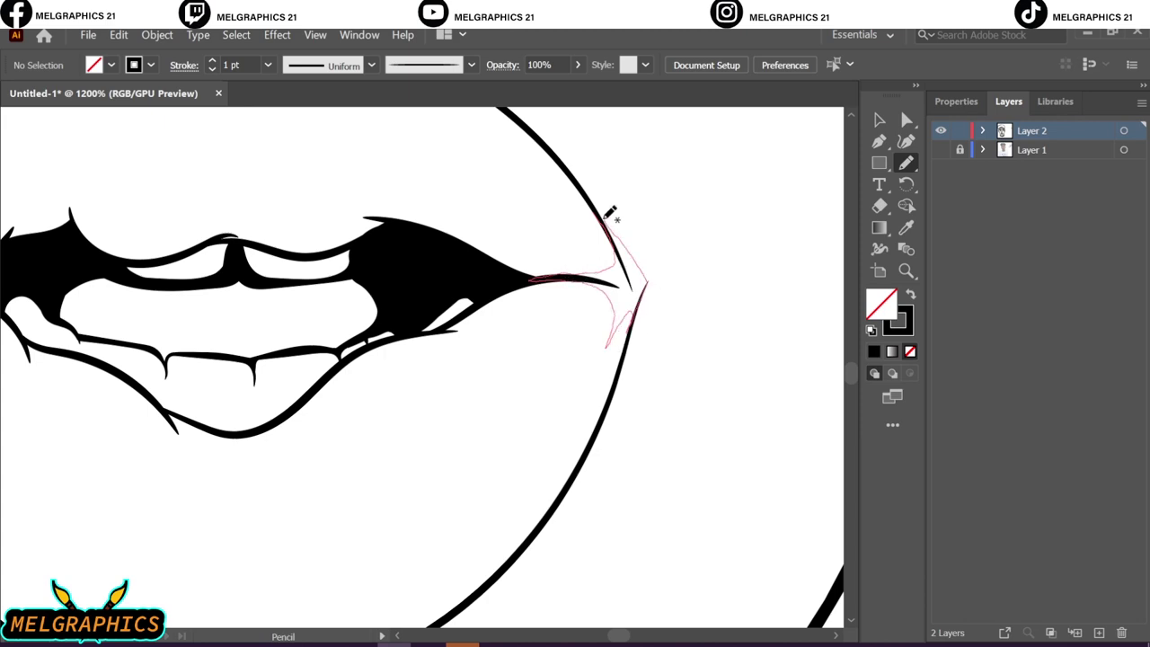
- Fit the artboard, swap to a solid black fill and deselect the artwork
{"action": "key", "text": "ctrl+minus"}
{"action": "key", "text": "v"}
{"action": "key", "text": "shift+x"}
{"action": "key", "text": "ctrl+0"}
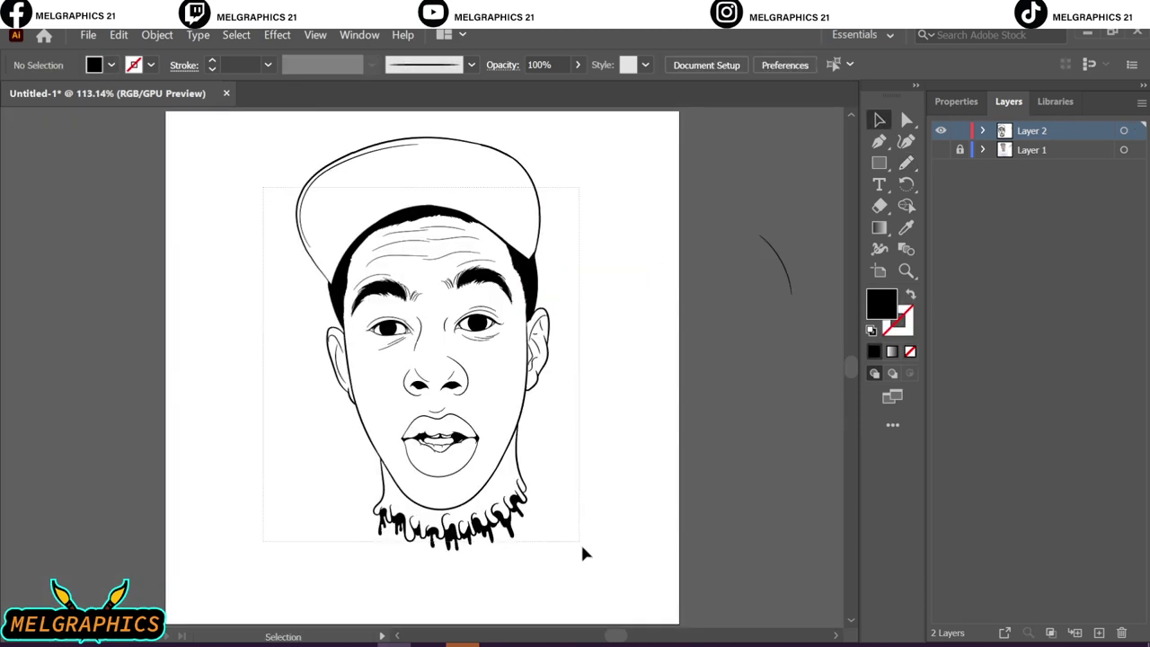
{"action": "key", "text": "ctrl+a"}
{"action": "key", "text": "ctrl+shift+a"}
- Brush the ear line touch-up with the reference photo temporarily visible
{"action": "left_click", "coordinate": [1008, 100]}
{"action": "left_click", "coordinate": [940, 149]}
{"action": "key", "text": "b"}
{"action": "scroll", "coordinate": [301, 439], "scroll_direction": "up", "scroll_amount": 5}
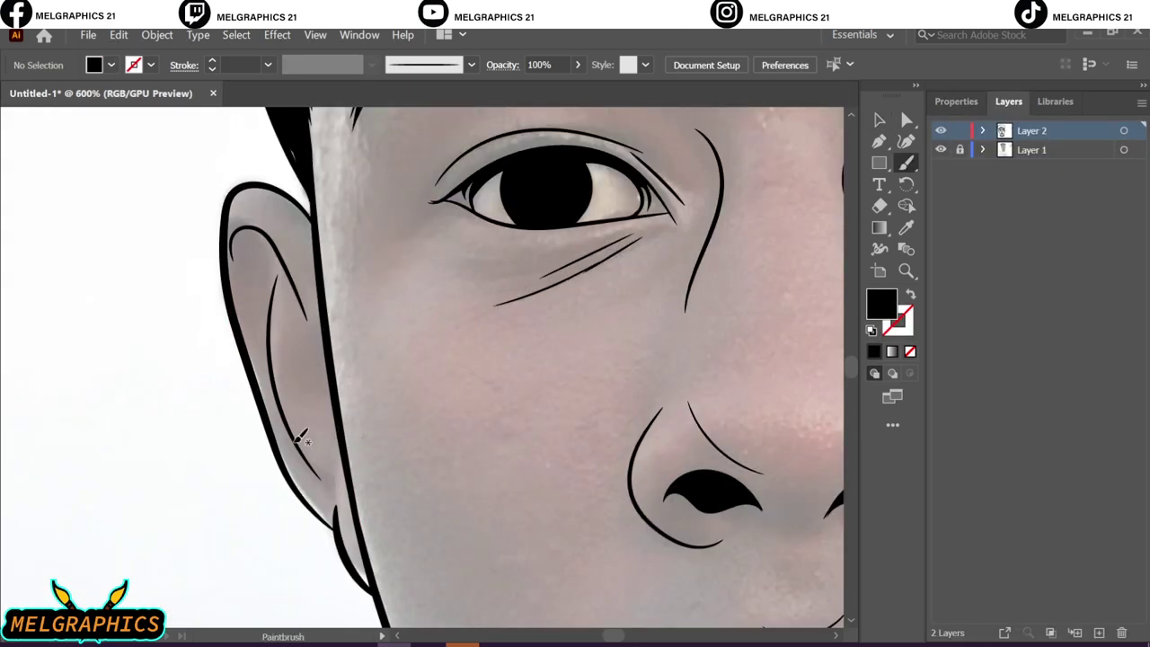
{"action": "key", "text": "ctrl+0"}
{"action": "left_click", "coordinate": [940, 149]}
- Expand all line-art strokes with Object > Expand Appearance, then deselect
{"action": "key", "text": "v"}
{"action": "key", "text": "ctrl+a"}
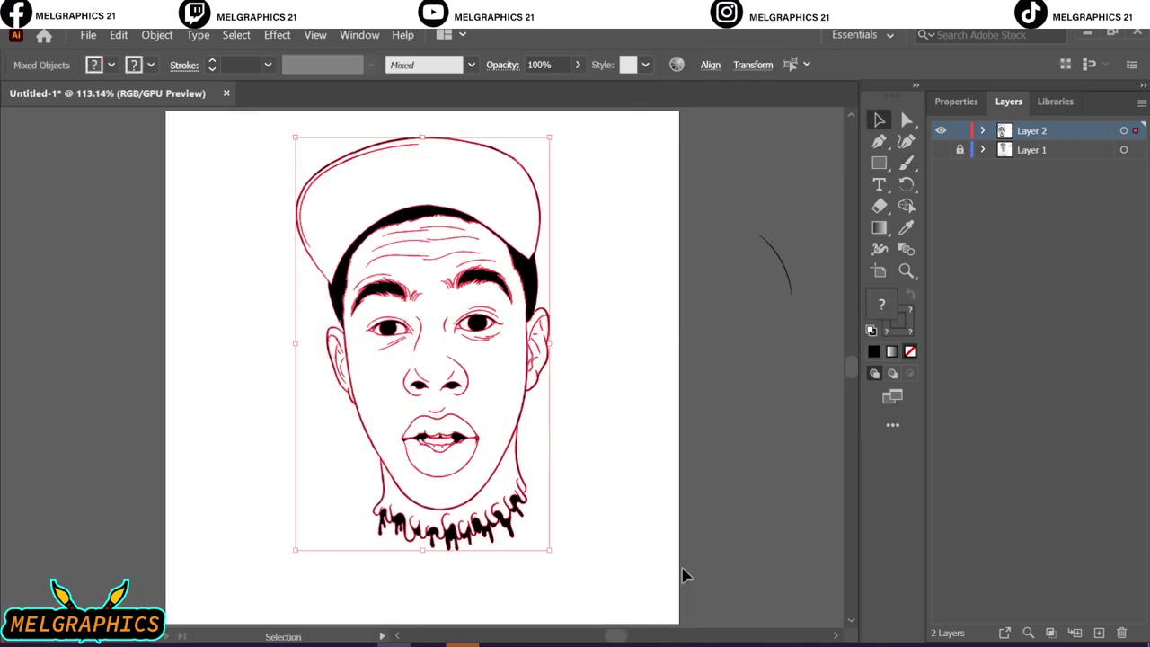
{"action": "left_click", "coordinate": [156, 34]}
{"action": "left_click", "coordinate": [234, 225]}
{"action": "key", "text": "ctrl+shift+a"}
- Duplicate Layer 2 as a backup copy and work on the duplicated layer
{"action": "left_click", "coordinate": [1009, 101]}
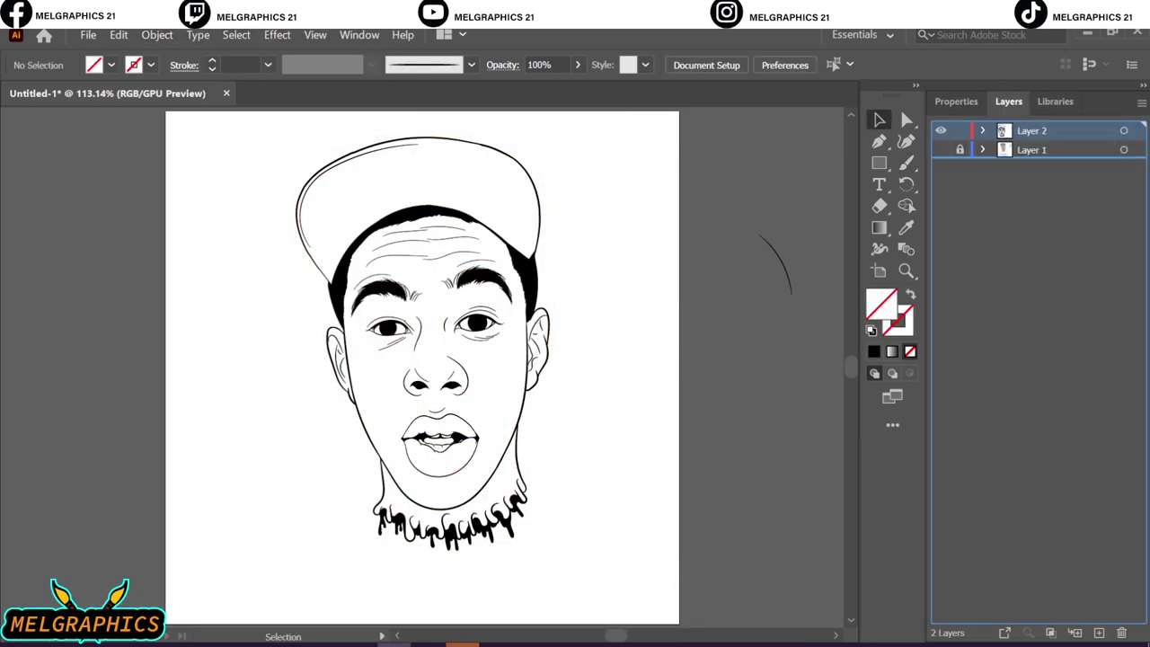
{"action": "left_click_drag", "start_coordinate": [1031, 130], "coordinate": [1099, 633]}
{"action": "left_click", "coordinate": [1031, 150]}
{"action": "left_click", "coordinate": [874, 352]}
- Draw a brown AF4E17 rectangle covering the whole portrait
{"action": "key", "text": "m"}
{"action": "double_click", "coordinate": [881, 304]}
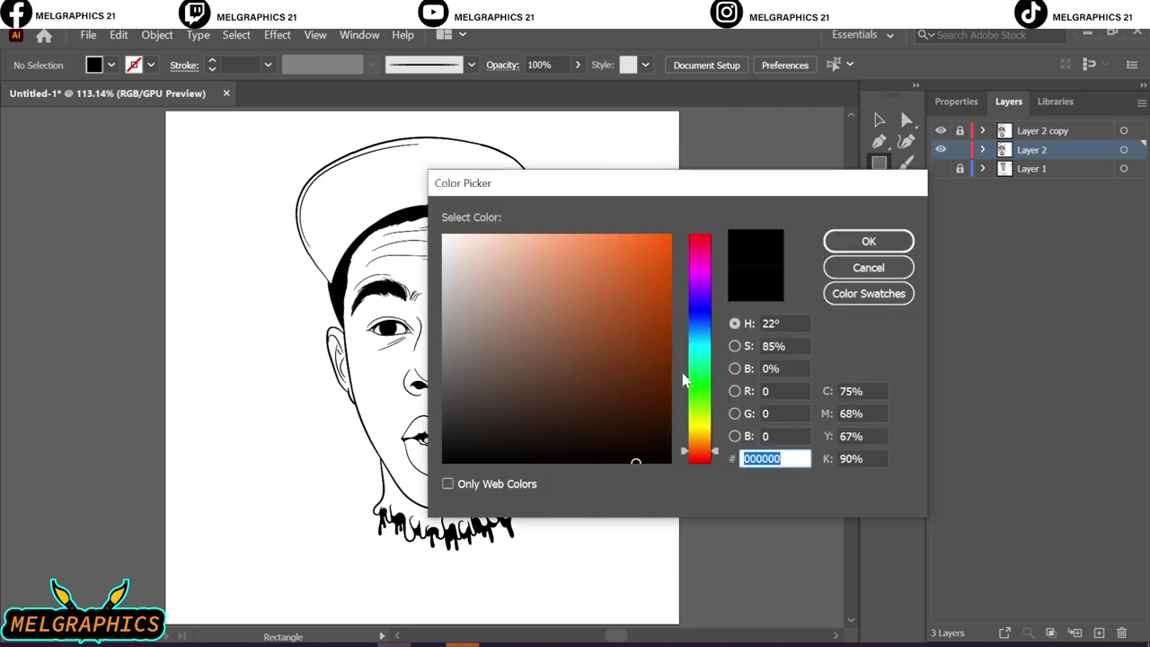
{"action": "left_click", "coordinate": [629, 295]}
{"action": "left_click", "coordinate": [639, 306]}
{"action": "left_click", "coordinate": [869, 240]}
{"action": "left_click_drag", "start_coordinate": [276, 133], "coordinate": [630, 561]}
{"action": "double_click", "coordinate": [884, 303]}
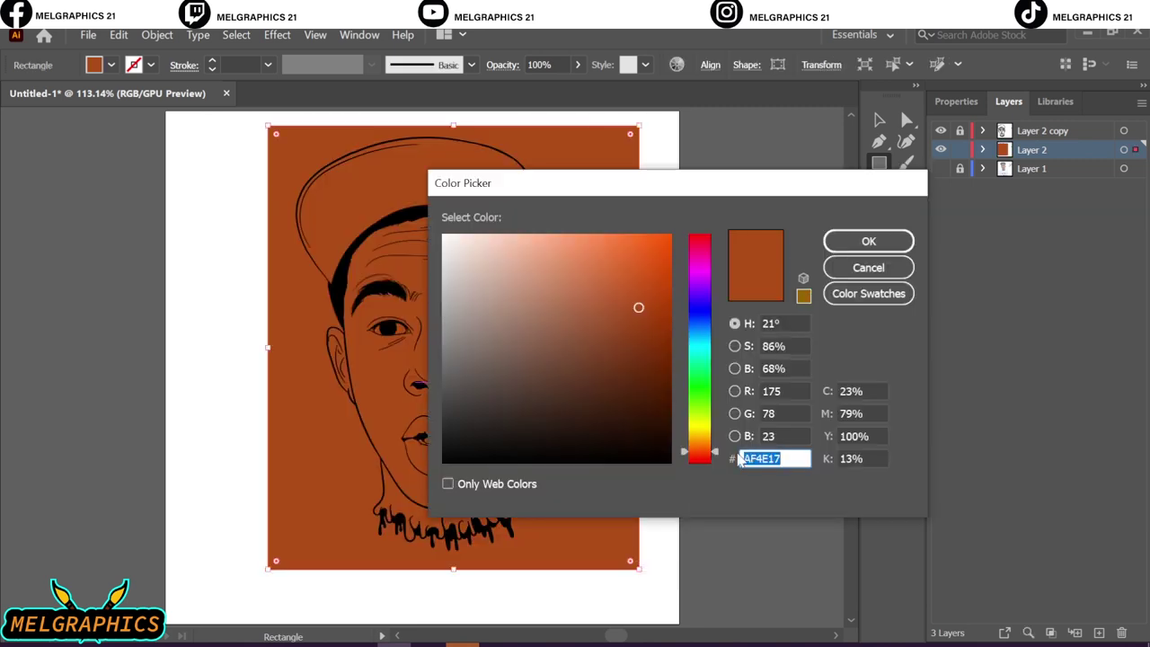
{"action": "left_click", "coordinate": [869, 241]}
- Send the brown rectangle to the back and divide all artwork with Pathfinder Divide
{"action": "right_click", "coordinate": [629, 226]}
{"action": "left_click", "coordinate": [854, 581]}
{"action": "key", "text": "ctrl+a"}
{"action": "left_click", "coordinate": [956, 101]}
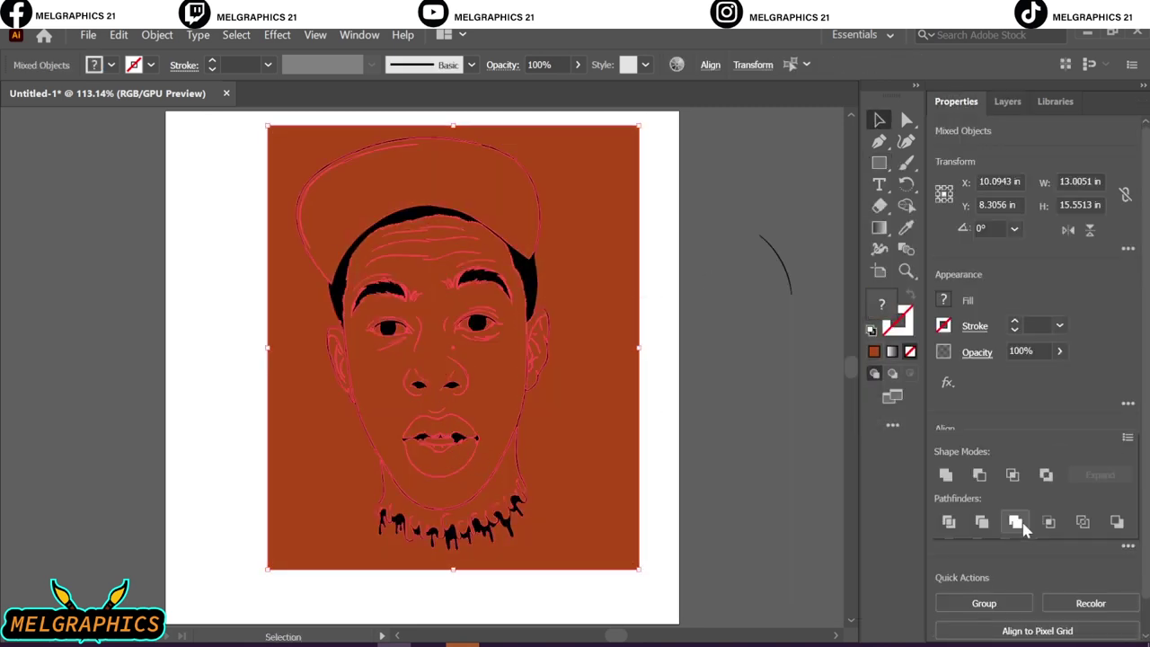
{"action": "left_click", "coordinate": [1015, 522]}
{"action": "scroll", "coordinate": [441, 440], "scroll_direction": "up", "scroll_amount": 5}
- Fill the inside of the mouth dark red
{"action": "left_click", "coordinate": [359, 378]}
{"action": "double_click", "coordinate": [883, 302]}
{"action": "left_click", "coordinate": [651, 304]}
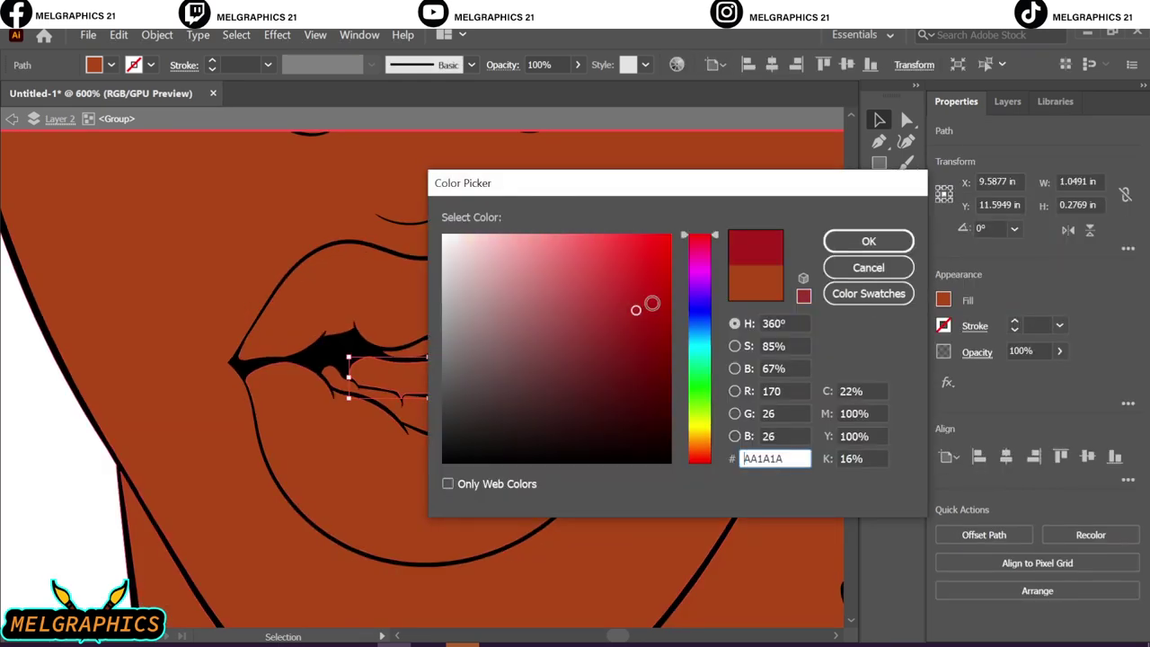
{"action": "left_click", "coordinate": [657, 359]}
{"action": "left_click", "coordinate": [869, 240]}
- Fill the teeth light grey from the swatches, then deselect and fit the face in view
{"action": "left_click", "coordinate": [458, 411], "text": "shift"}
{"action": "scroll", "coordinate": [454, 422], "scroll_direction": "up", "scroll_amount": 3}
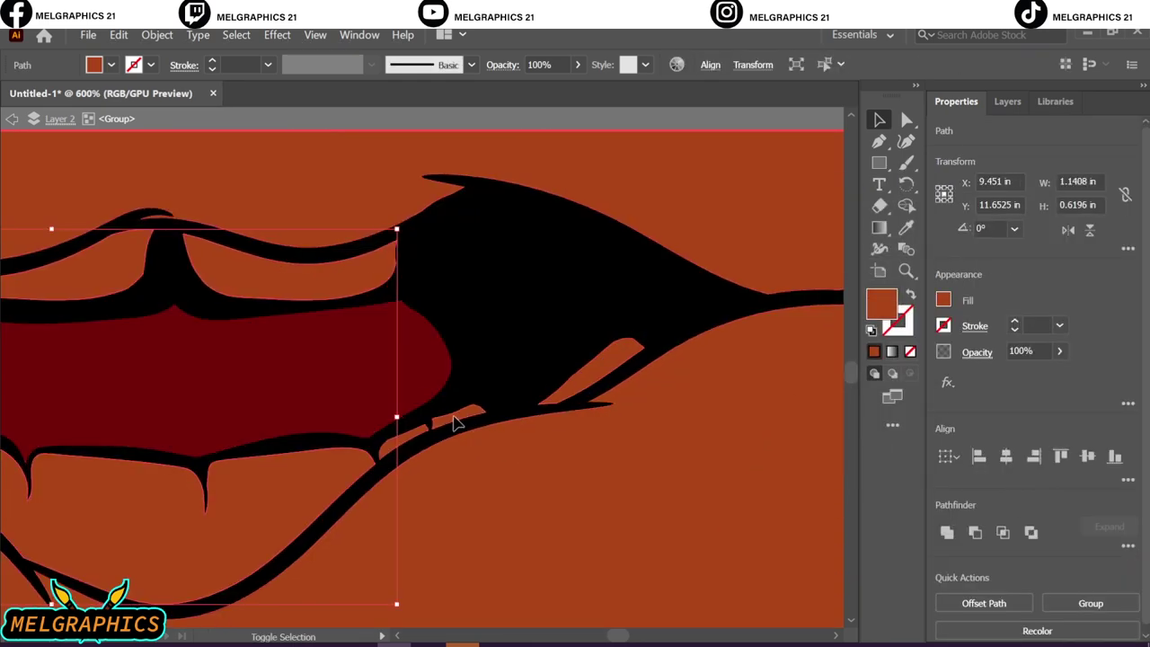
{"action": "left_click", "coordinate": [453, 417], "text": "shift"}
{"action": "left_click", "coordinate": [111, 65]}
{"action": "left_click", "coordinate": [126, 155]}
{"action": "key", "text": "a"}
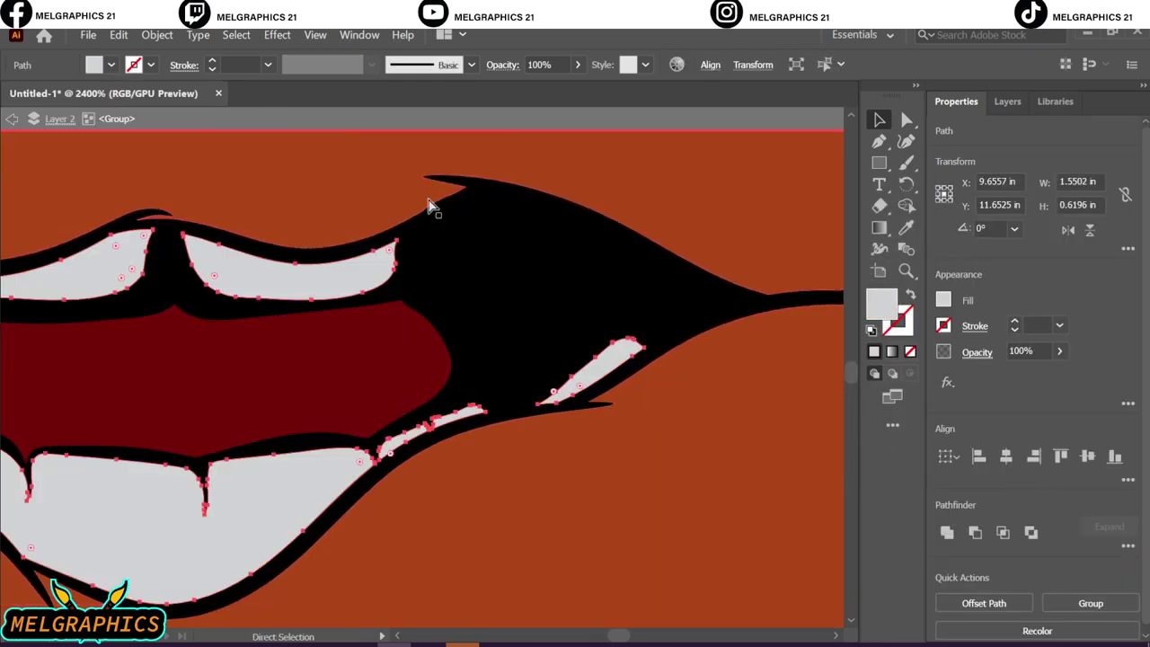
{"action": "key", "text": "ctrl+0"}
{"action": "key", "text": "ctrl+shift+a"}
{"action": "key", "text": "v"}
{"action": "left_click", "coordinate": [1008, 100]}
{"action": "scroll", "coordinate": [966, 232], "scroll_direction": "down", "scroll_amount": 3}
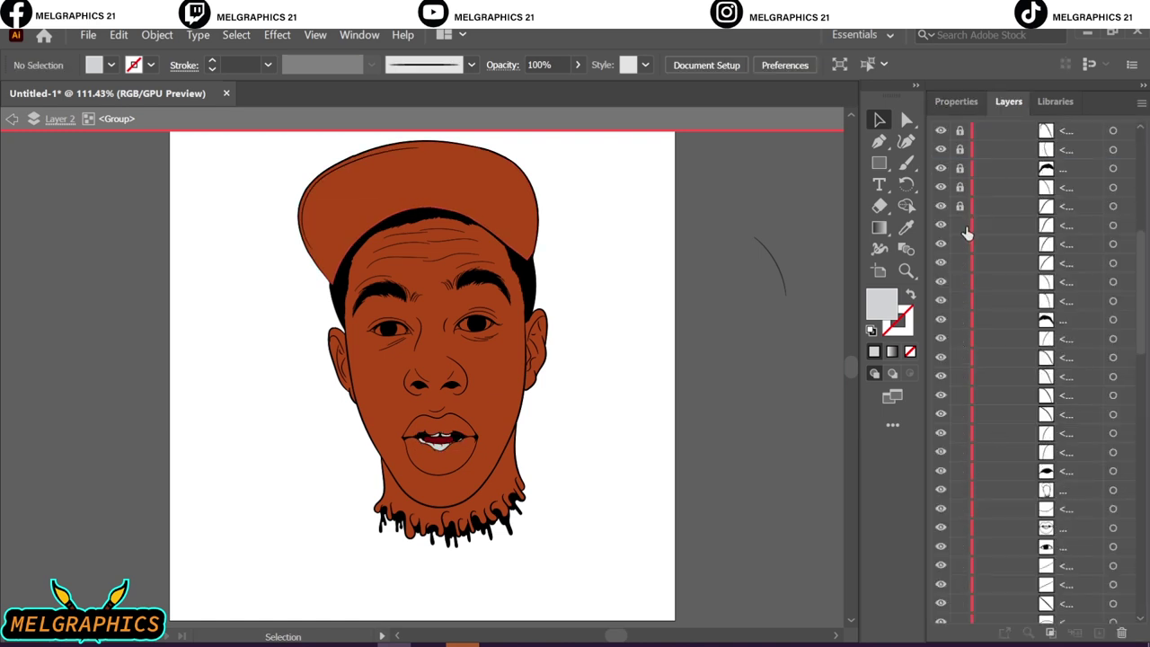
- Lock the other layer and colour the lower lip mauve
{"action": "scroll", "coordinate": [966, 231], "scroll_direction": "up", "scroll_amount": 5}
{"action": "left_click", "coordinate": [959, 471]}
{"action": "left_click", "coordinate": [445, 463]}
{"action": "scroll", "coordinate": [450, 454], "scroll_direction": "up", "scroll_amount": 4}
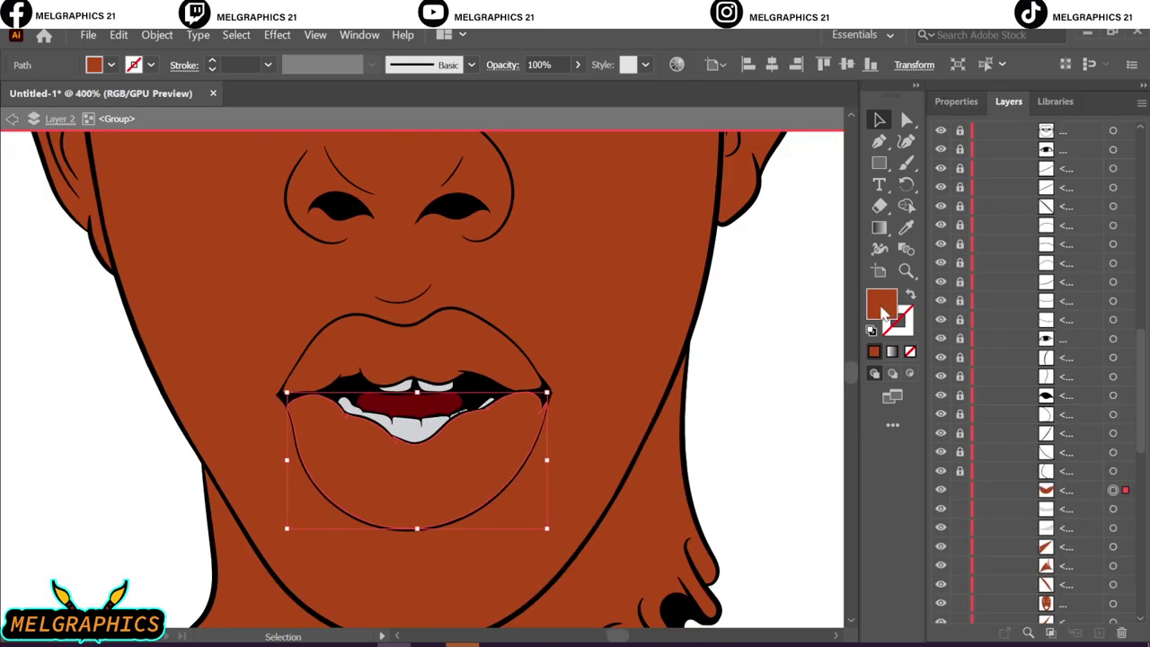
{"action": "double_click", "coordinate": [884, 310]}
{"action": "left_click", "coordinate": [570, 345]}
{"action": "left_click", "coordinate": [570, 344]}
{"action": "left_click", "coordinate": [796, 239]}
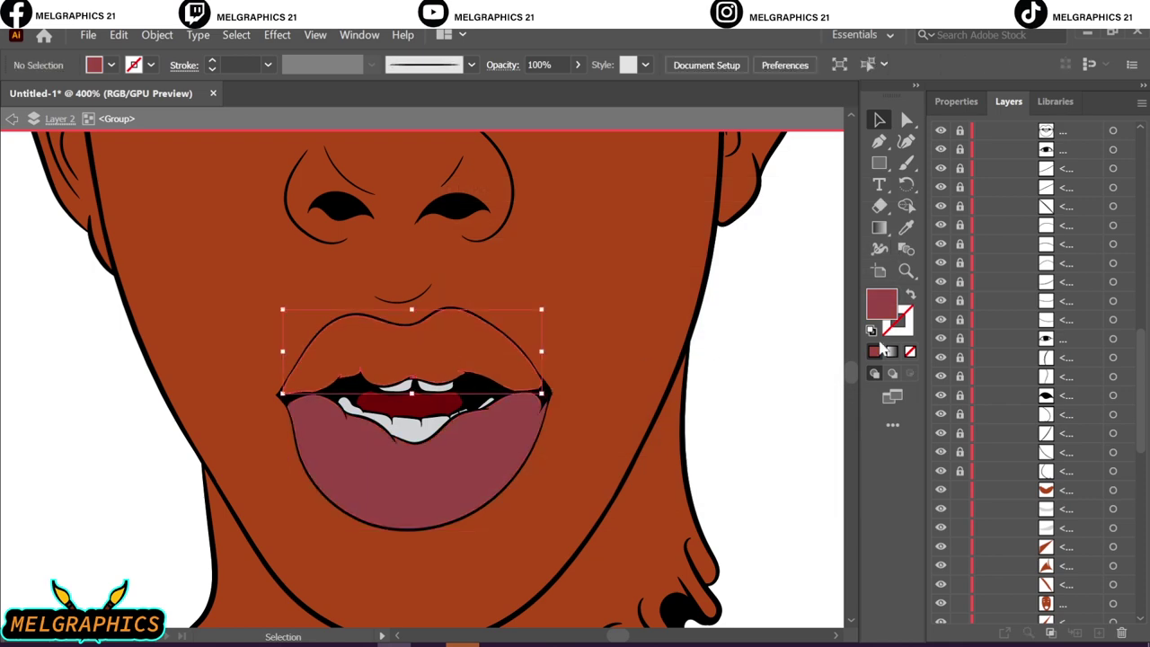
- Colour the upper lip a darker red-brown 6D2D2D
{"action": "double_click", "coordinate": [883, 310]}
{"action": "left_click", "coordinate": [868, 241]}
{"action": "double_click", "coordinate": [883, 310]}
{"action": "left_click", "coordinate": [578, 364]}
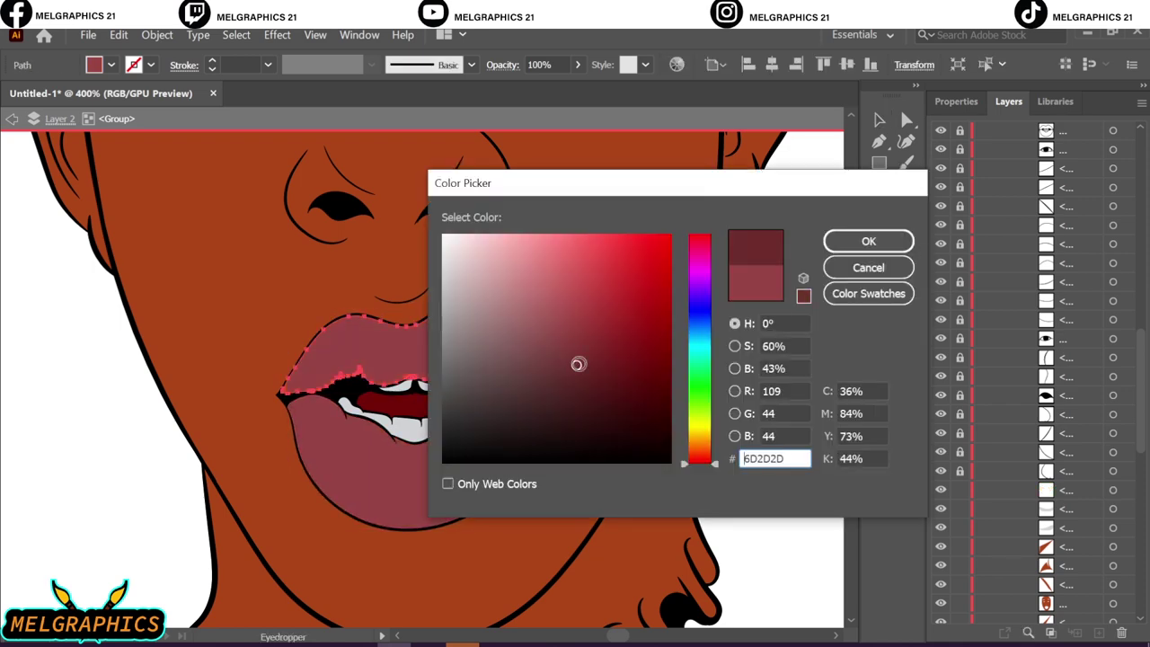
{"action": "left_click", "coordinate": [868, 241]}
{"action": "scroll", "coordinate": [426, 385], "scroll_direction": "up", "scroll_amount": 5}
{"action": "scroll", "coordinate": [426, 386], "scroll_direction": "up", "scroll_amount": 2}
- Tint both eye corners deep red 541313, then select the cap
{"action": "left_click", "coordinate": [593, 366]}
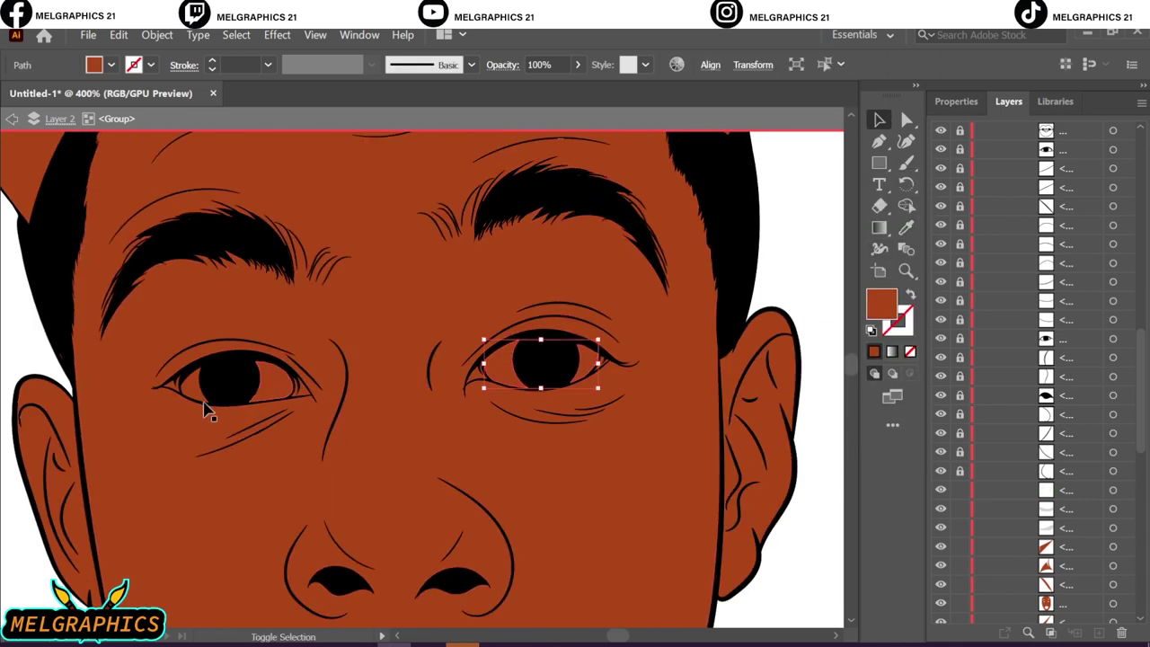
{"action": "left_click", "coordinate": [303, 400], "text": "shift"}
{"action": "double_click", "coordinate": [883, 310]}
{"action": "left_click_drag", "start_coordinate": [637, 309], "coordinate": [617, 387]}
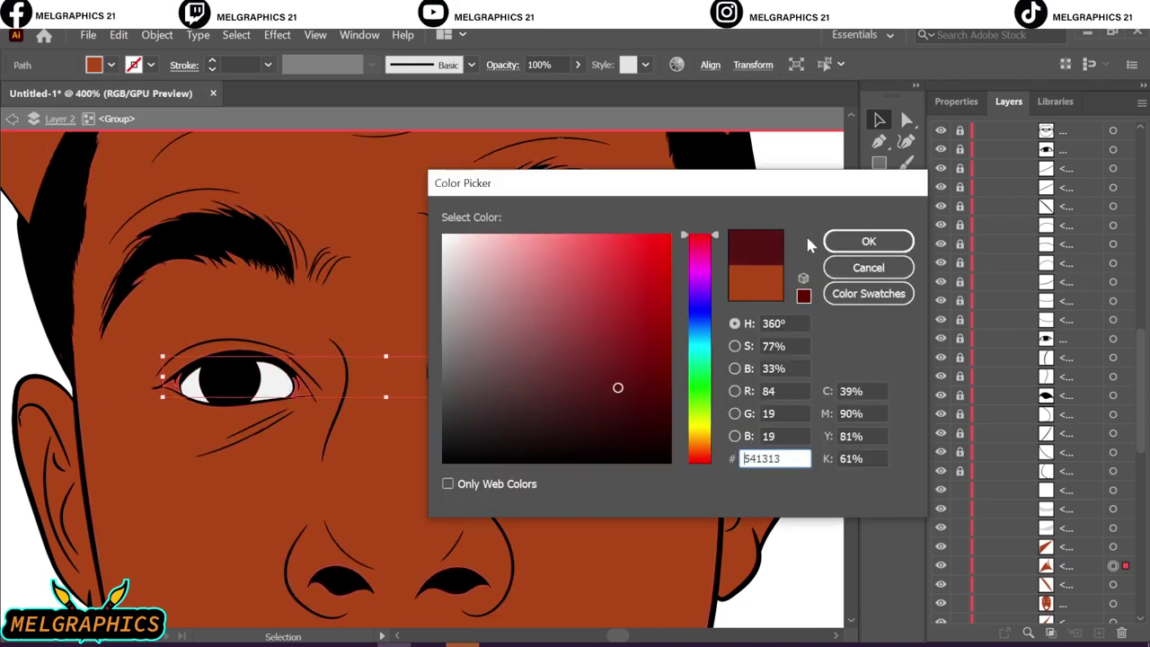
{"action": "key", "text": "Return"}
{"action": "scroll", "coordinate": [806, 229], "scroll_direction": "up", "scroll_amount": 8}
{"action": "scroll", "coordinate": [806, 229], "scroll_direction": "up", "scroll_amount": 4}
{"action": "left_click", "coordinate": [243, 171]}
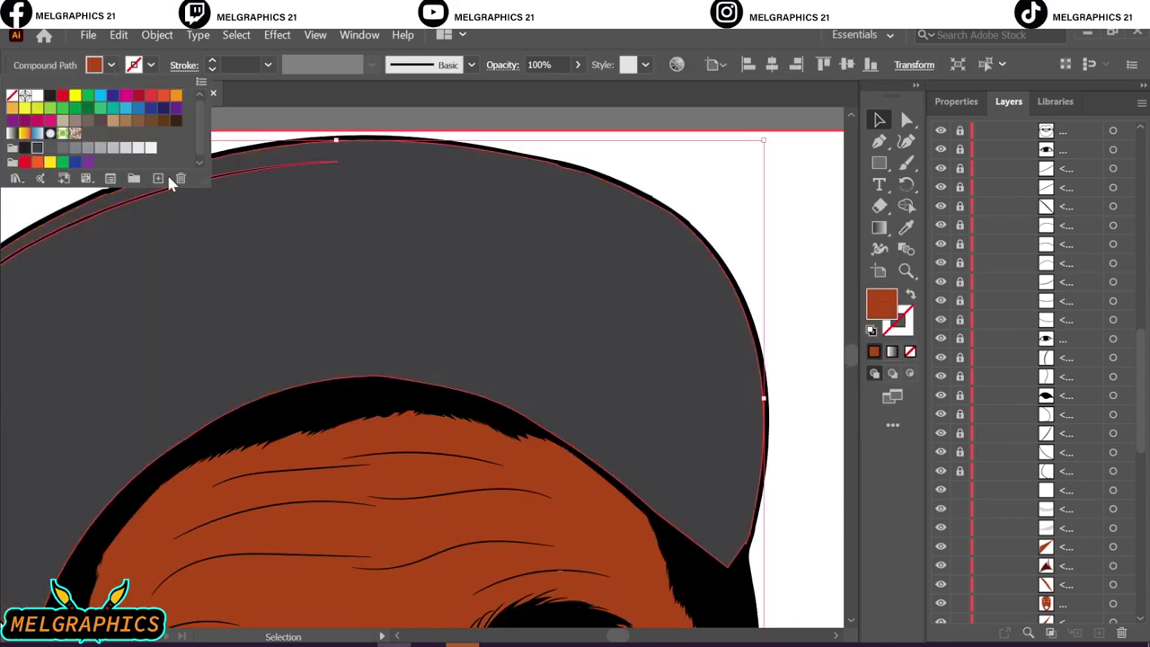
- Fill the cap with dark grey 2A2A2A
{"action": "double_click", "coordinate": [881, 304]}
{"action": "left_click", "coordinate": [455, 438]}
{"action": "left_click", "coordinate": [808, 242]}
{"action": "left_click", "coordinate": [803, 240]}
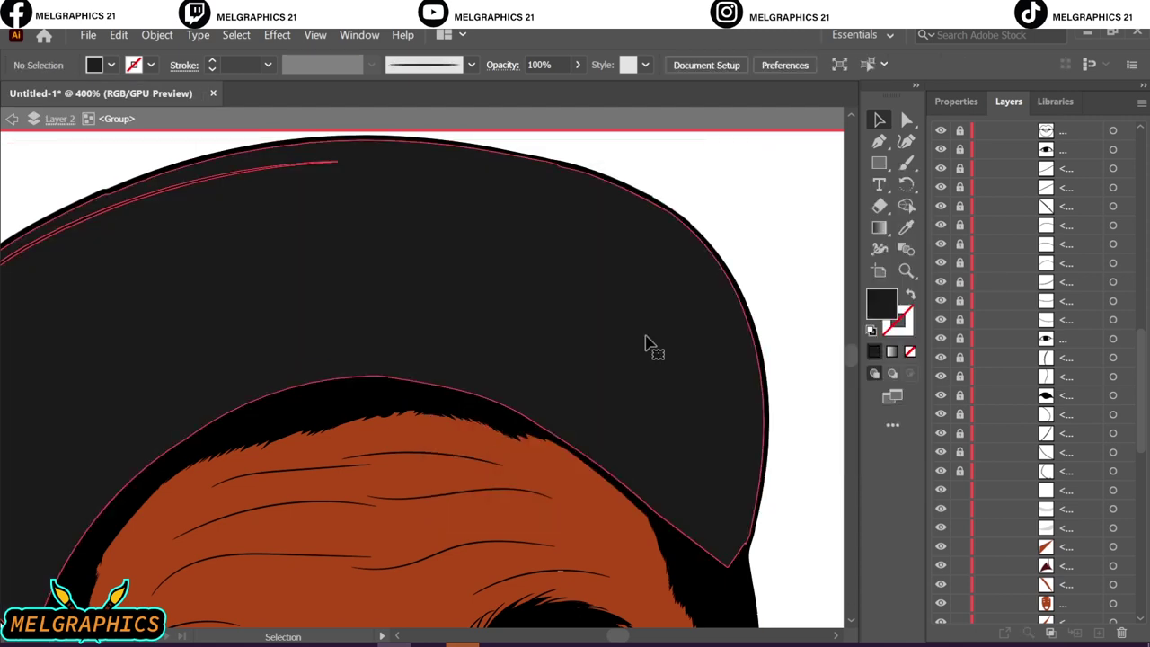
{"action": "left_click", "coordinate": [645, 344]}
{"action": "double_click", "coordinate": [882, 304]}
{"action": "type", "text": "2a2a2a"}
{"action": "left_click", "coordinate": [832, 239]}
{"action": "left_click", "coordinate": [781, 246]}
- Exit isolation mode and hide the brown face layer, Layer 2
{"action": "key", "text": "ctrl+0"}
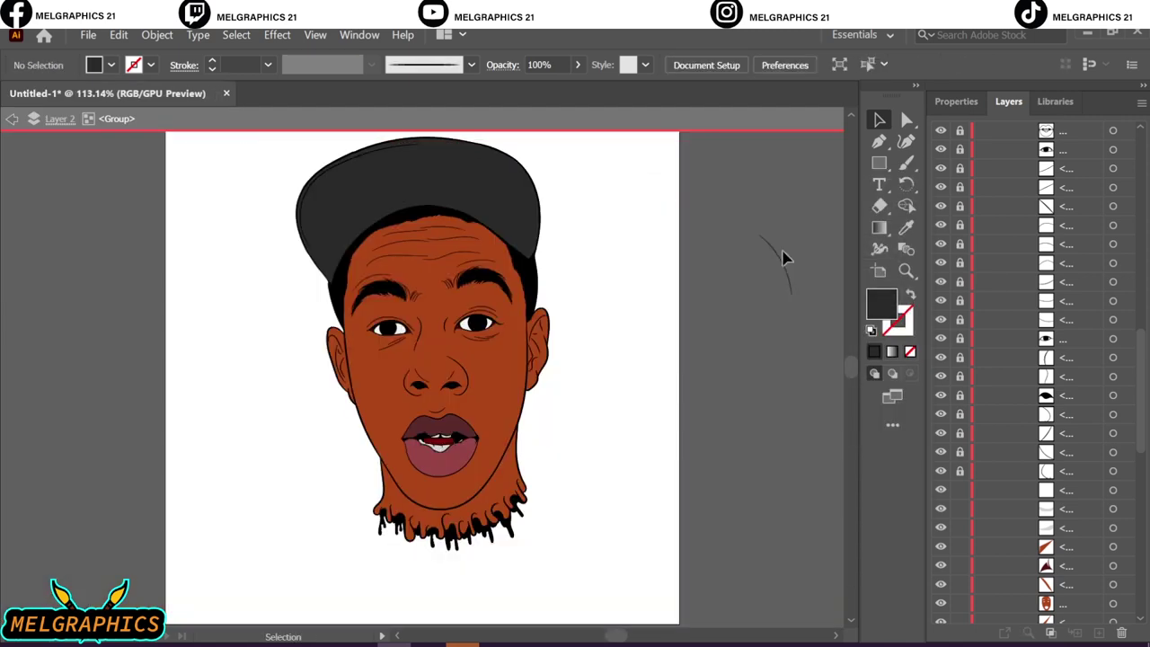
{"action": "double_click", "coordinate": [620, 387]}
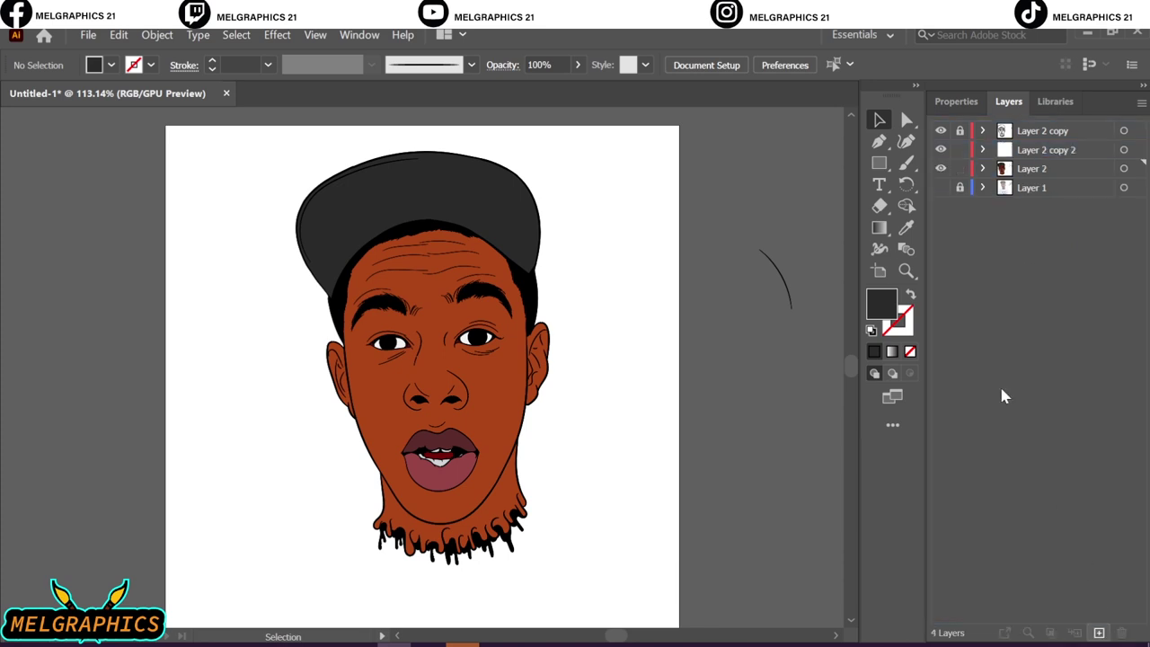
{"action": "key", "text": "a"}
{"action": "left_click", "coordinate": [534, 359]}
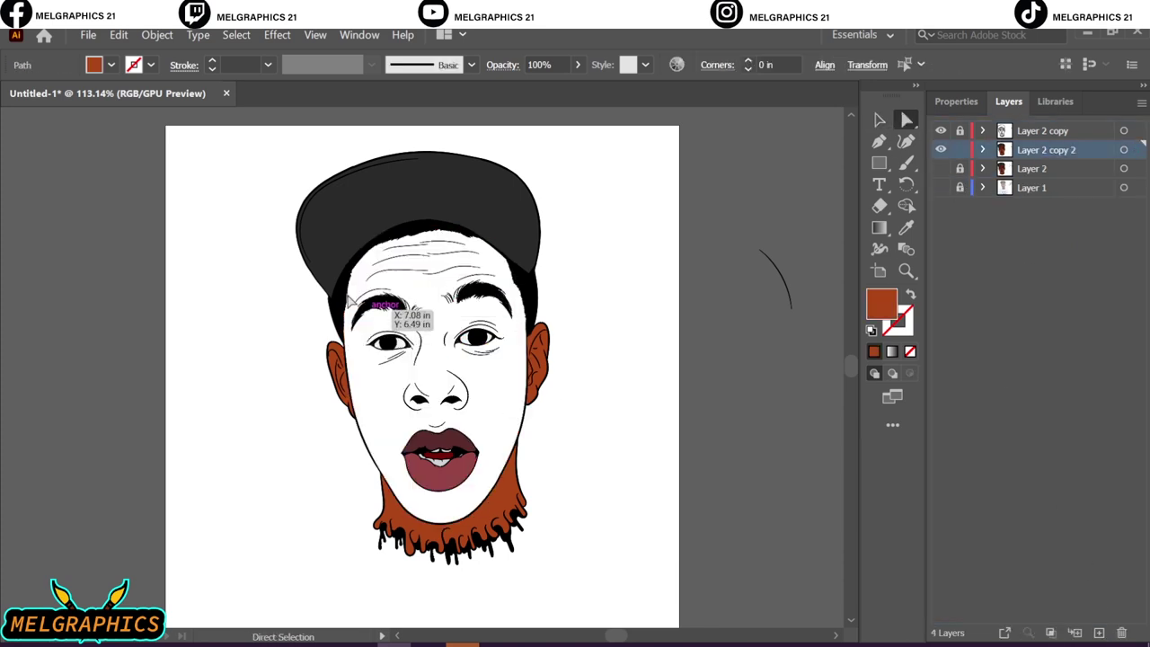
- Lock Layer 2 copy 2, add a new Layer 5 for shading, and show Layer 2 again
{"action": "left_click_drag", "start_coordinate": [536, 297], "coordinate": [512, 334]}
{"action": "left_click", "coordinate": [512, 420]}
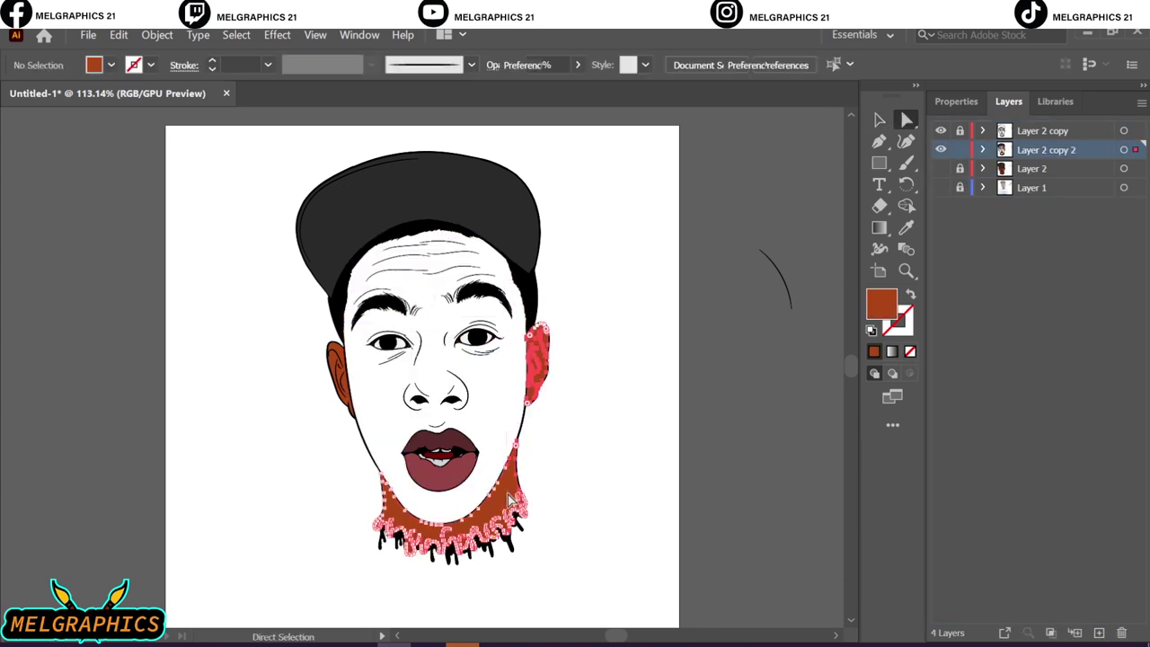
{"action": "left_click", "coordinate": [959, 150]}
{"action": "key", "text": "ctrl+l"}
{"action": "left_click", "coordinate": [940, 187]}
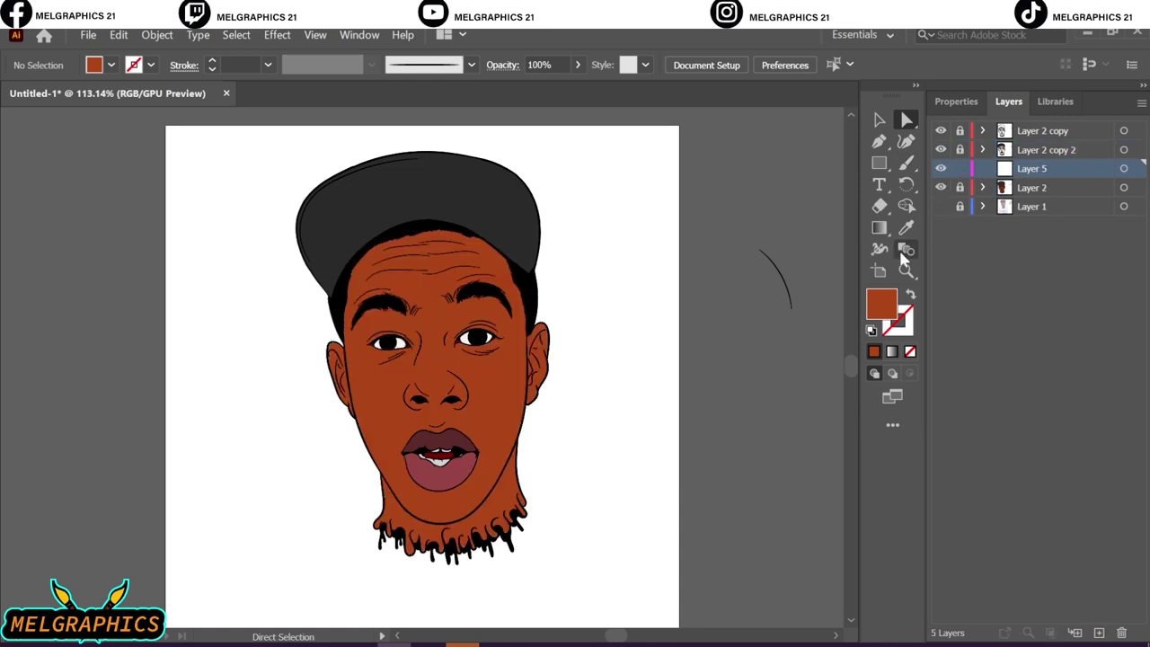
- With the Pencil tool active, zoom on the nose and choose darker brown 892F13 as fill
{"action": "key", "text": "n"}
{"action": "scroll", "coordinate": [418, 357], "scroll_direction": "up", "scroll_amount": 3}
{"action": "scroll", "coordinate": [419, 386], "scroll_direction": "up", "scroll_amount": 3}
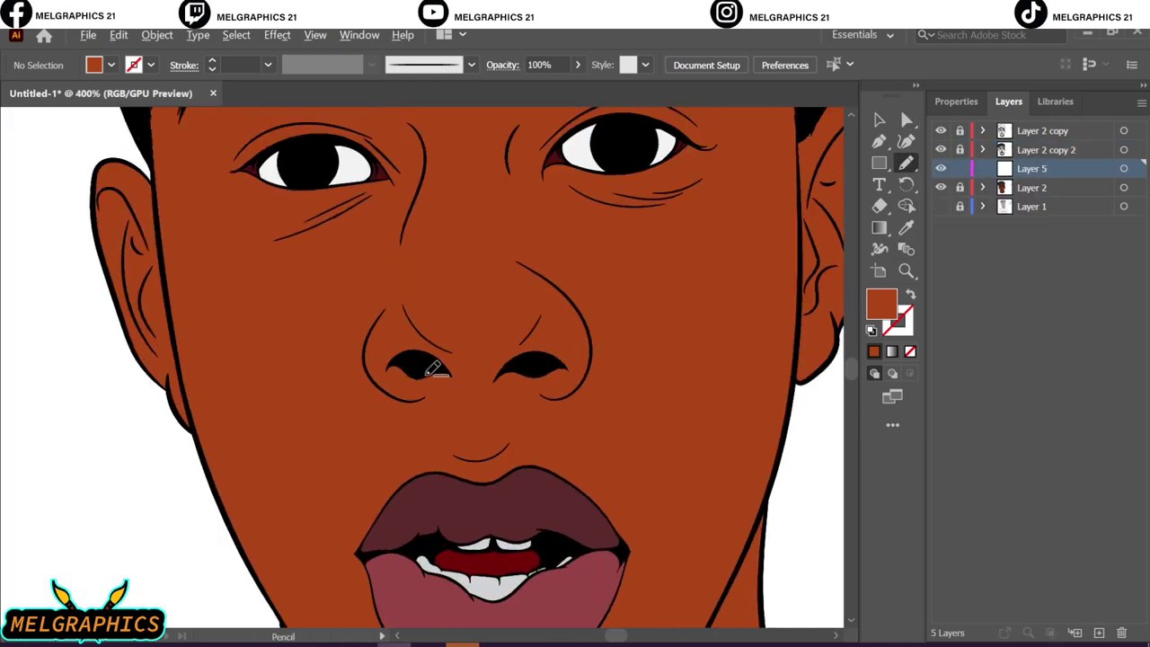
{"action": "scroll", "coordinate": [467, 377], "scroll_direction": "up", "scroll_amount": 3}
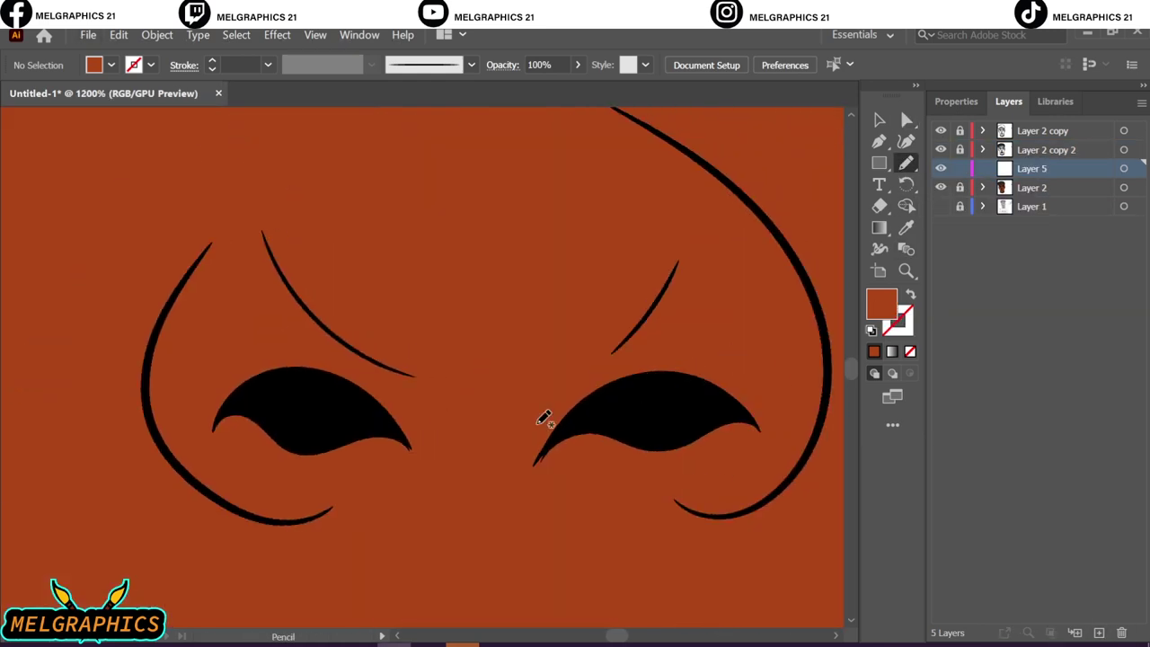
{"action": "double_click", "coordinate": [882, 303]}
{"action": "mouse_move", "coordinate": [632, 316]}
{"action": "left_mouse_down"}
{"action": "mouse_move", "coordinate": [563, 331]}
{"action": "mouse_move", "coordinate": [647, 326]}
{"action": "left_mouse_up"}
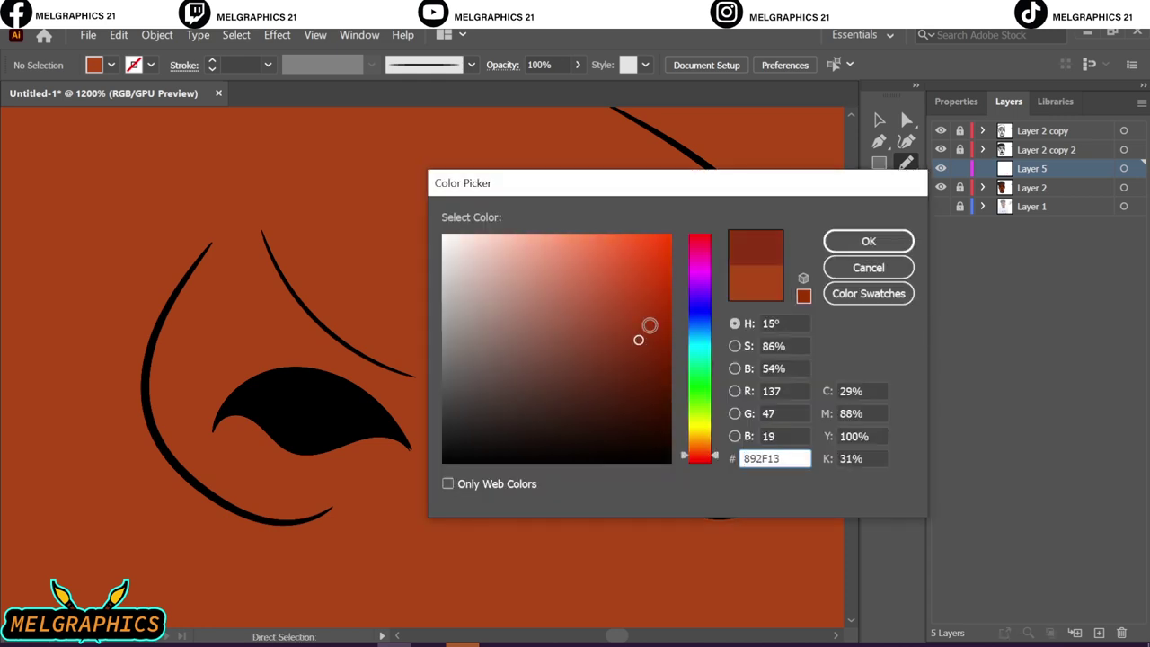
- Apply the 892F13 fill and draw shadows around both nostrils and under the nose
{"action": "left_click", "coordinate": [868, 241]}
{"action": "left_click_drag", "start_coordinate": [350, 500], "coordinate": [158, 433]}
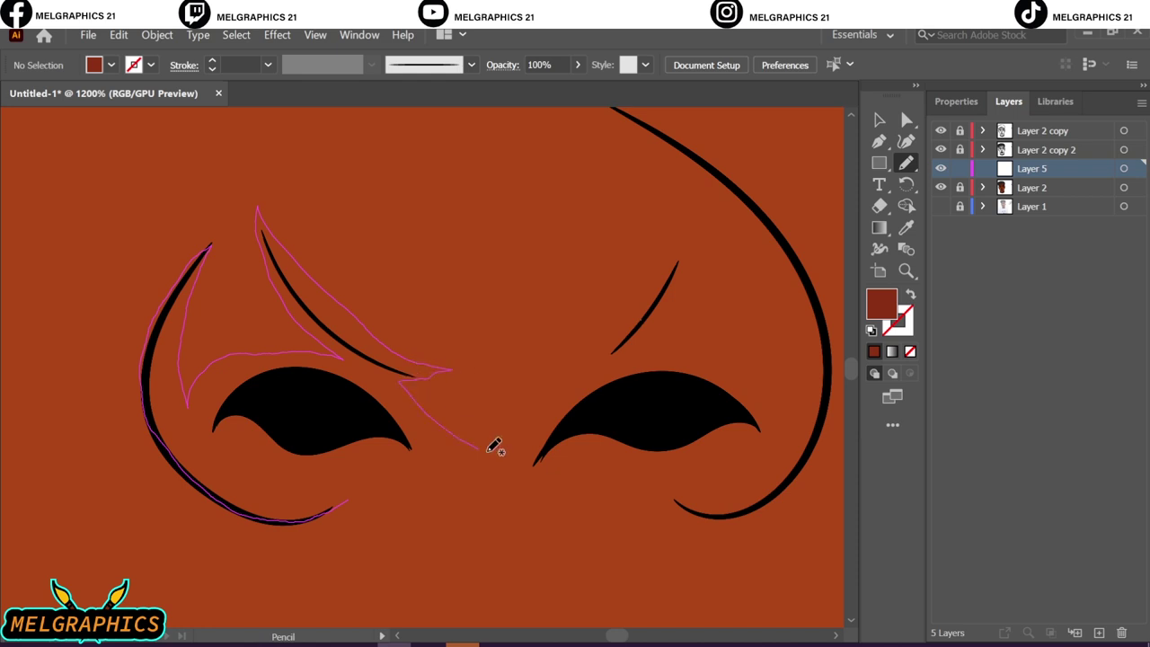
{"action": "left_click_drag", "start_coordinate": [368, 488], "coordinate": [349, 499]}
{"action": "key", "text": "ctrl+0"}
{"action": "scroll", "coordinate": [474, 385], "scroll_direction": "up", "scroll_amount": 5}
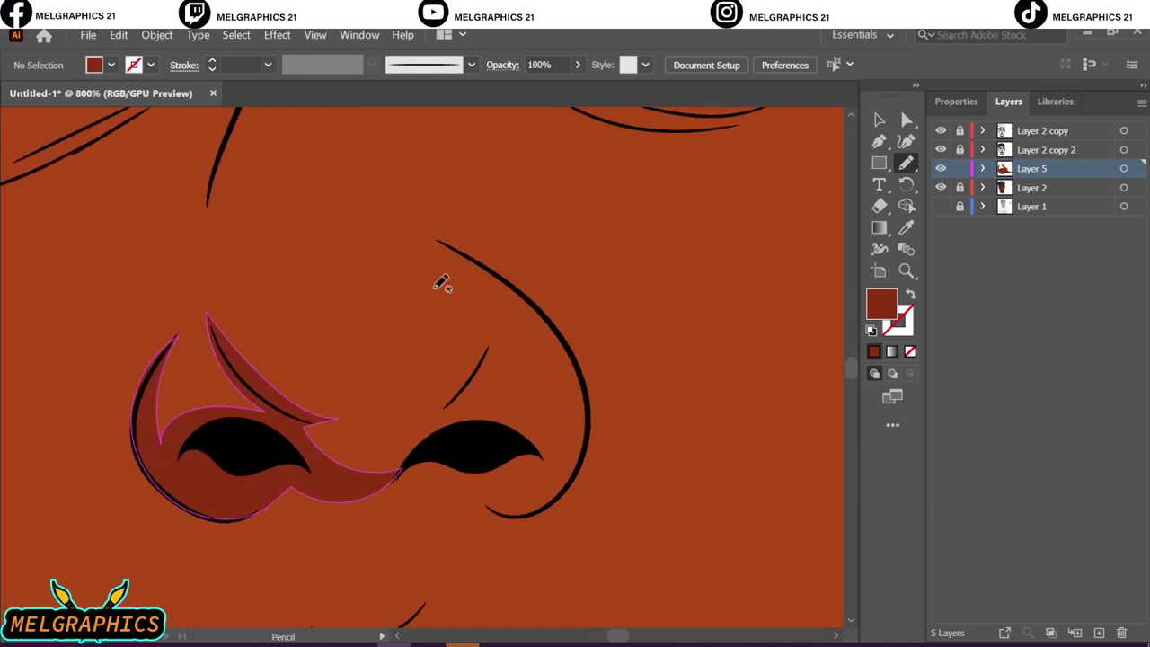
{"action": "left_click_drag", "start_coordinate": [443, 389], "coordinate": [424, 462]}
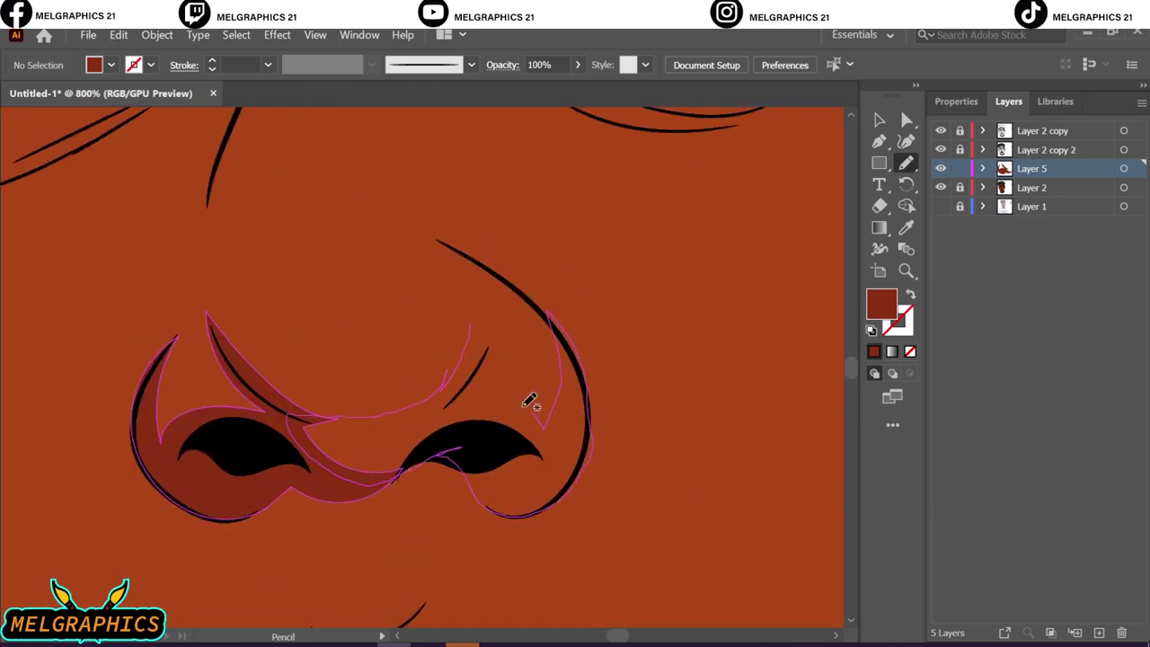
{"action": "left_click_drag", "start_coordinate": [530, 401], "coordinate": [468, 381]}
{"action": "left_click_drag", "start_coordinate": [469, 312], "coordinate": [437, 436]}
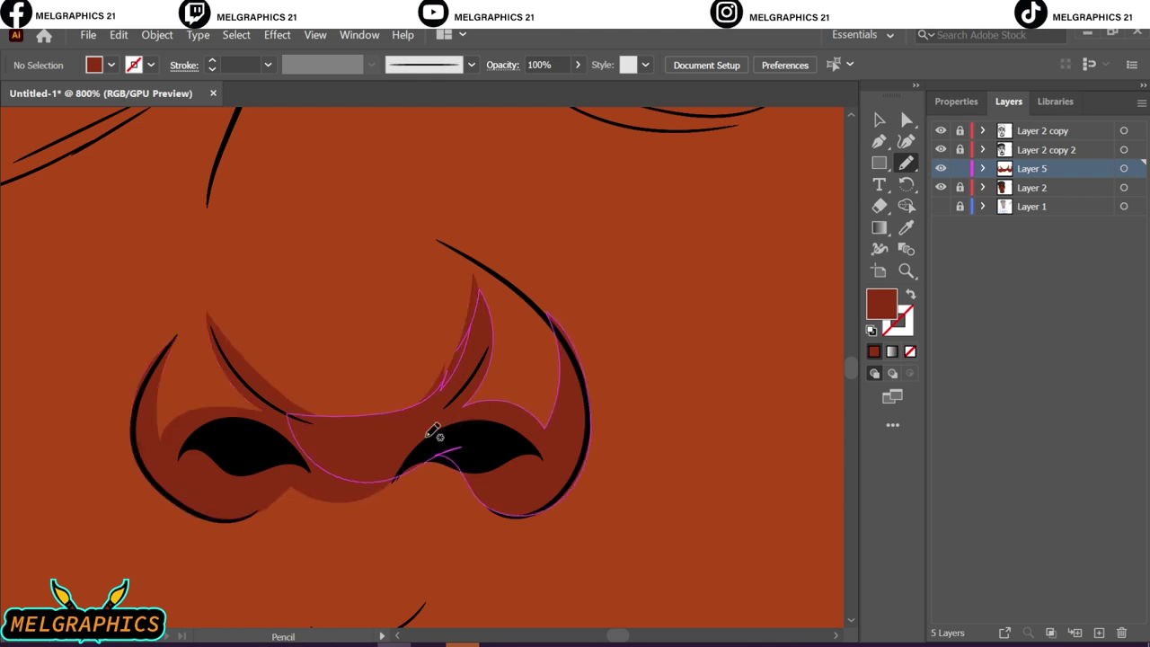
{"action": "key", "text": "ctrl+0"}
- Draw dark brown shadows along both sides of the nose bridge and by the right eye's inner corner
{"action": "scroll", "coordinate": [441, 336], "scroll_direction": "up", "scroll_amount": 3}
{"action": "scroll", "coordinate": [440, 336], "scroll_direction": "up", "scroll_amount": 4}
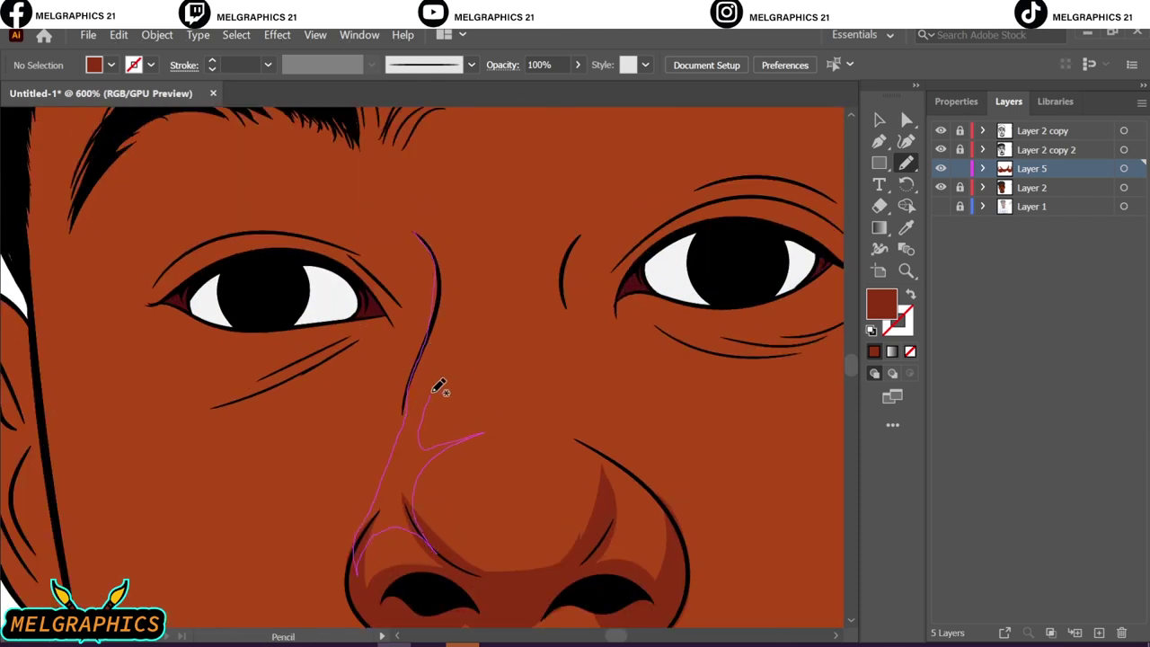
{"action": "left_click_drag", "start_coordinate": [468, 289], "coordinate": [442, 330]}
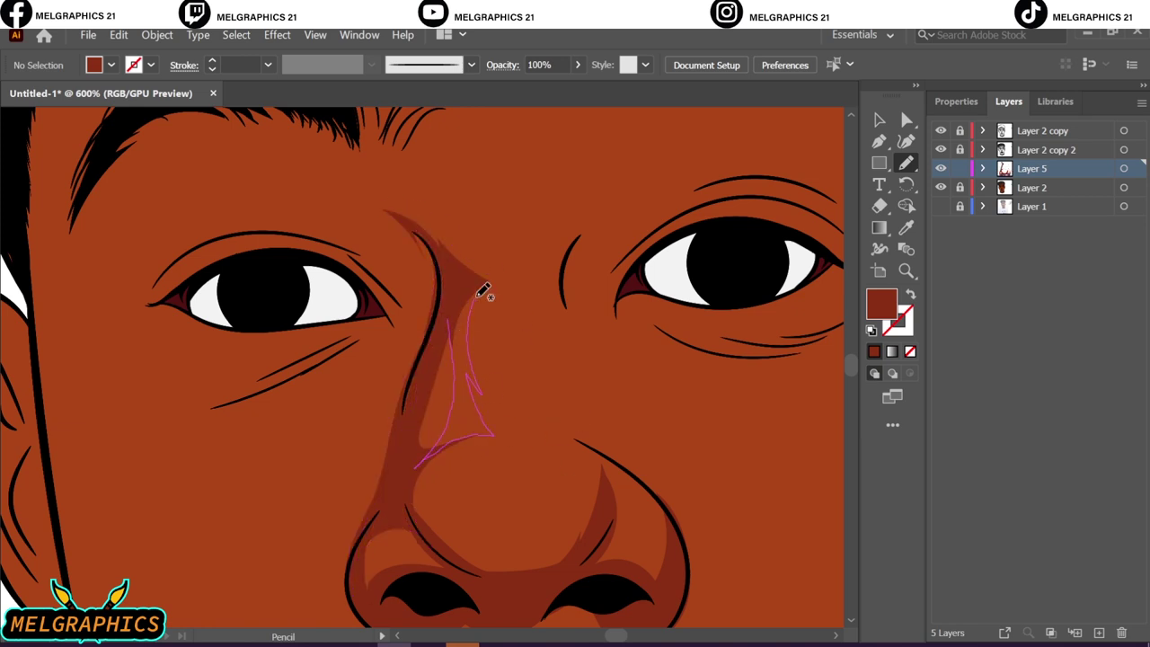
{"action": "left_click_drag", "start_coordinate": [483, 292], "coordinate": [482, 295]}
{"action": "left_click_drag", "start_coordinate": [448, 331], "coordinate": [449, 434]}
{"action": "key", "text": "ctrl+0"}
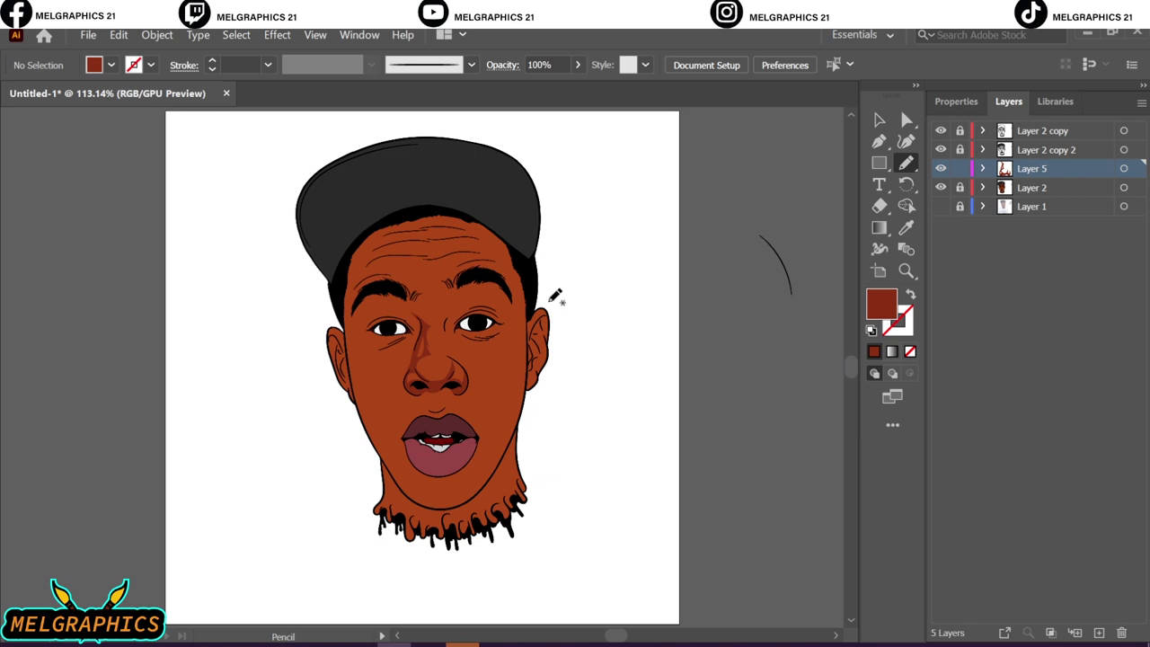
{"action": "scroll", "coordinate": [449, 350], "scroll_direction": "up", "scroll_amount": 6}
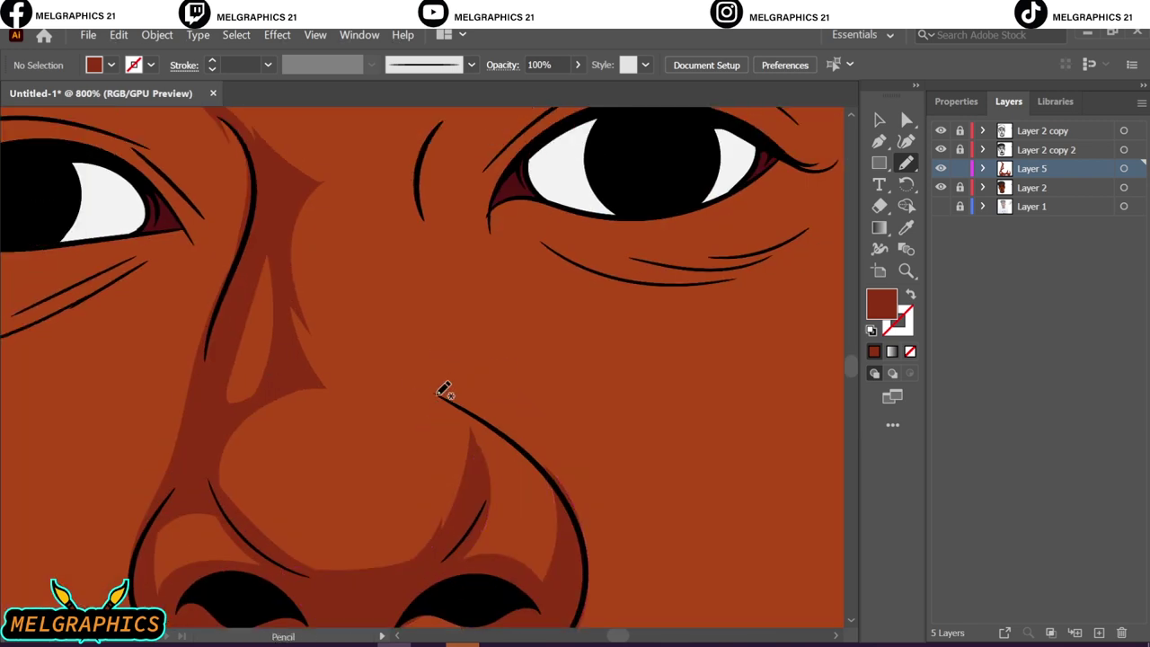
{"action": "left_click_drag", "start_coordinate": [492, 317], "coordinate": [396, 381]}
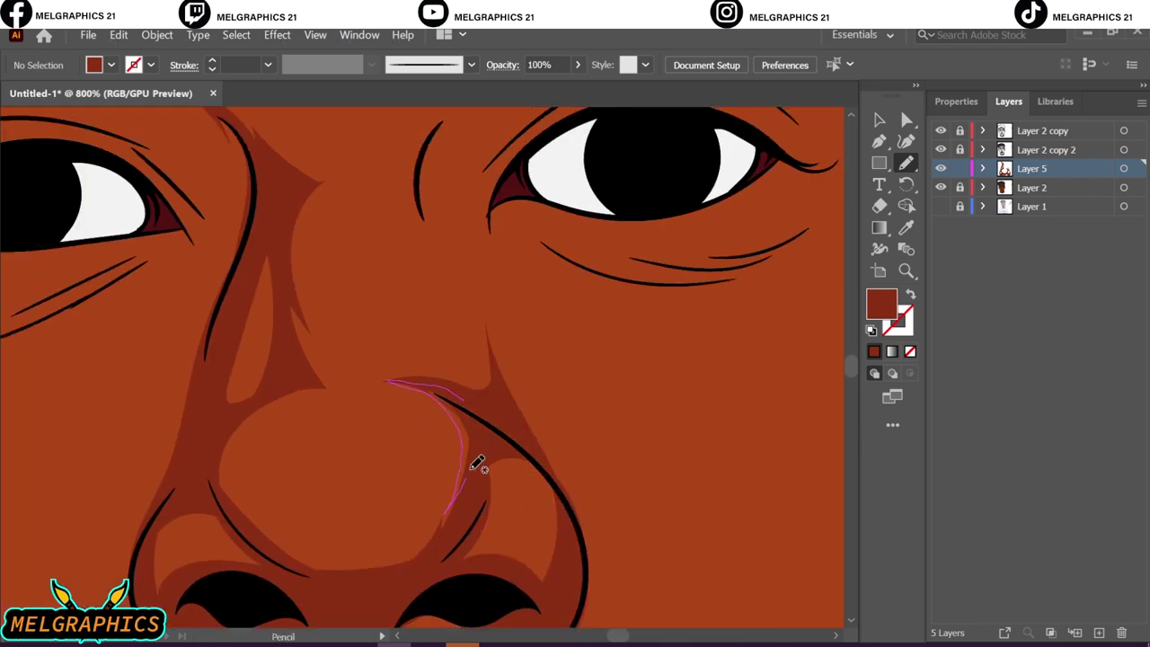
{"action": "left_click_drag", "start_coordinate": [473, 465], "coordinate": [490, 445]}
{"action": "scroll", "coordinate": [476, 252], "scroll_direction": "up", "scroll_amount": 3}
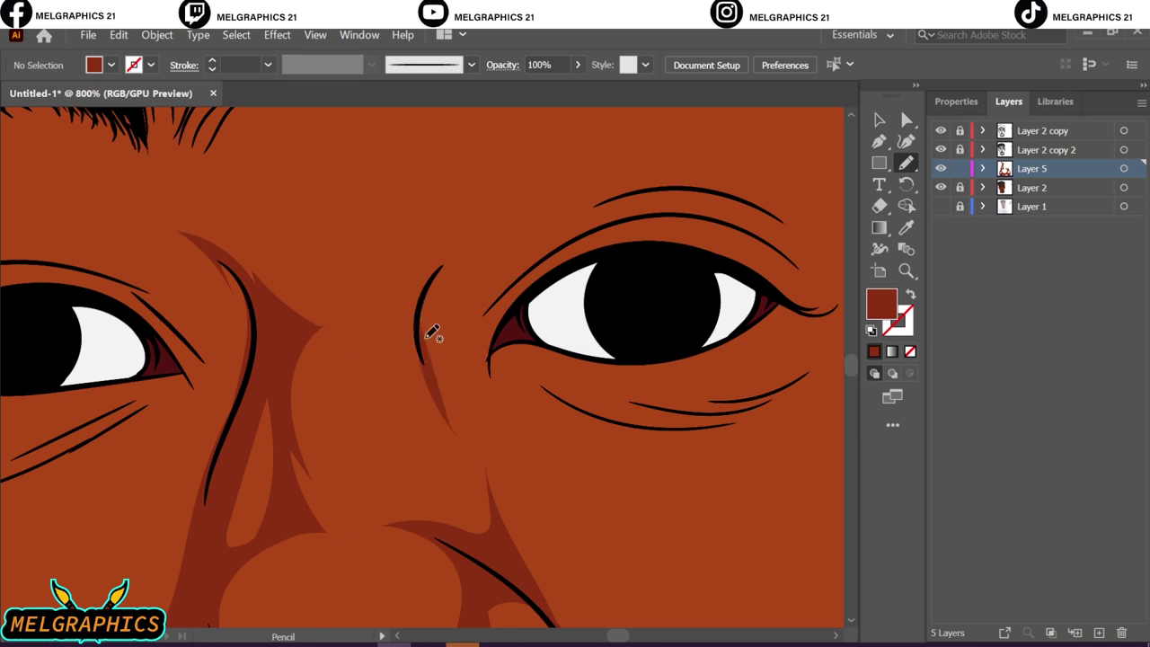
{"action": "left_click_drag", "start_coordinate": [431, 271], "coordinate": [465, 428]}
{"action": "left_click_drag", "start_coordinate": [434, 351], "coordinate": [457, 259]}
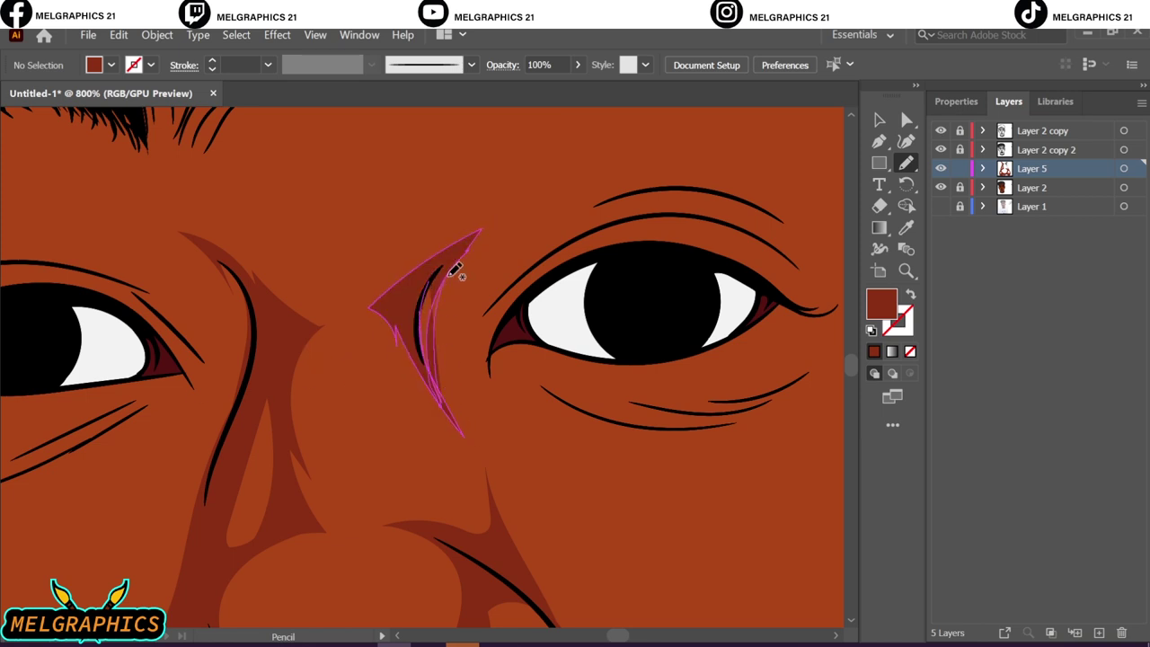
{"action": "key", "text": "ctrl+0"}
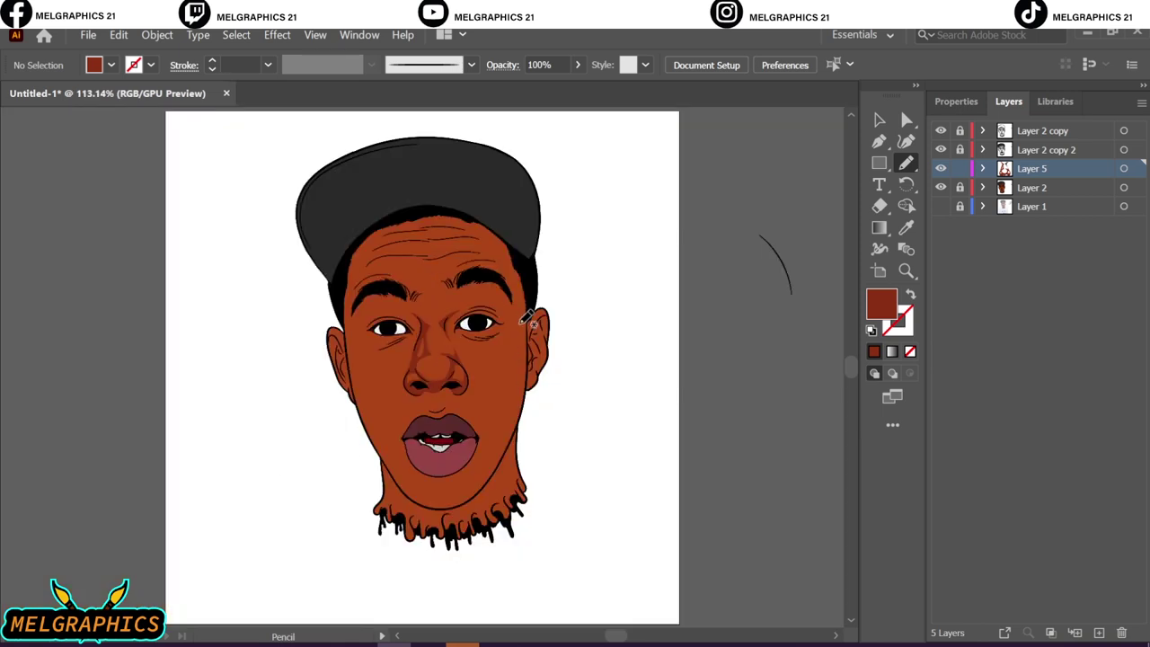
- Draw dark brown shadows at the right eye's inner corner and a brow shadow above it
{"action": "scroll", "coordinate": [528, 316], "scroll_direction": "up", "scroll_amount": 5}
{"action": "mouse_move", "coordinate": [434, 362]}
{"action": "left_mouse_down"}
{"action": "mouse_move", "coordinate": [455, 350]}
{"action": "mouse_move", "coordinate": [432, 336]}
{"action": "left_mouse_up"}
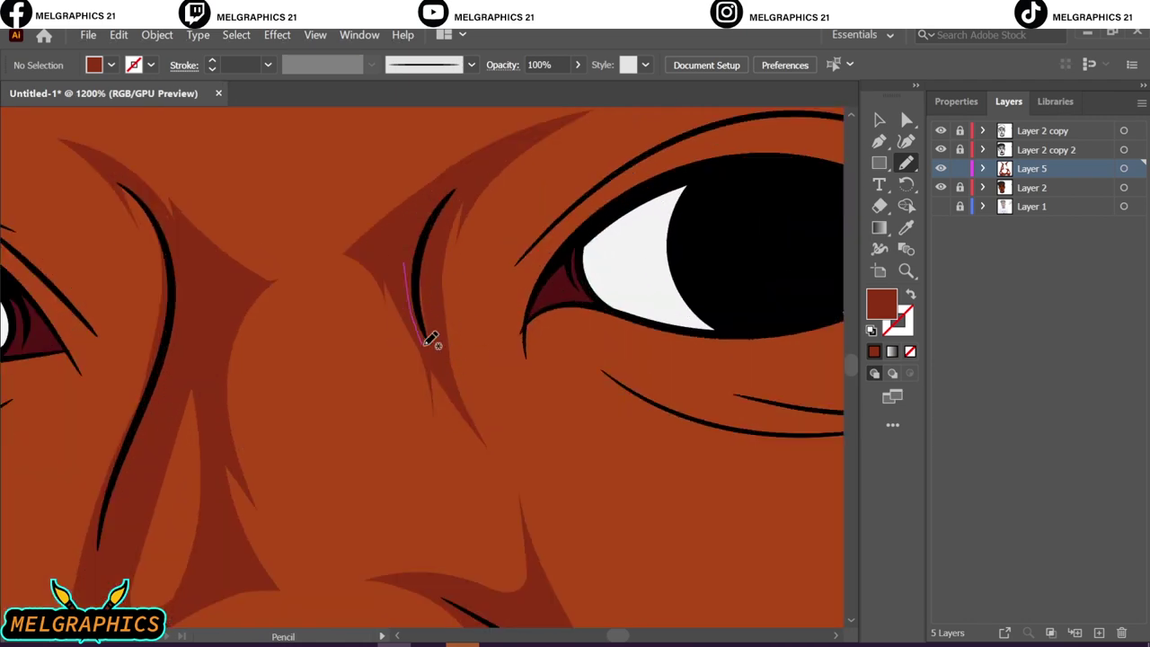
{"action": "scroll", "coordinate": [397, 355], "scroll_direction": "down", "scroll_amount": 2}
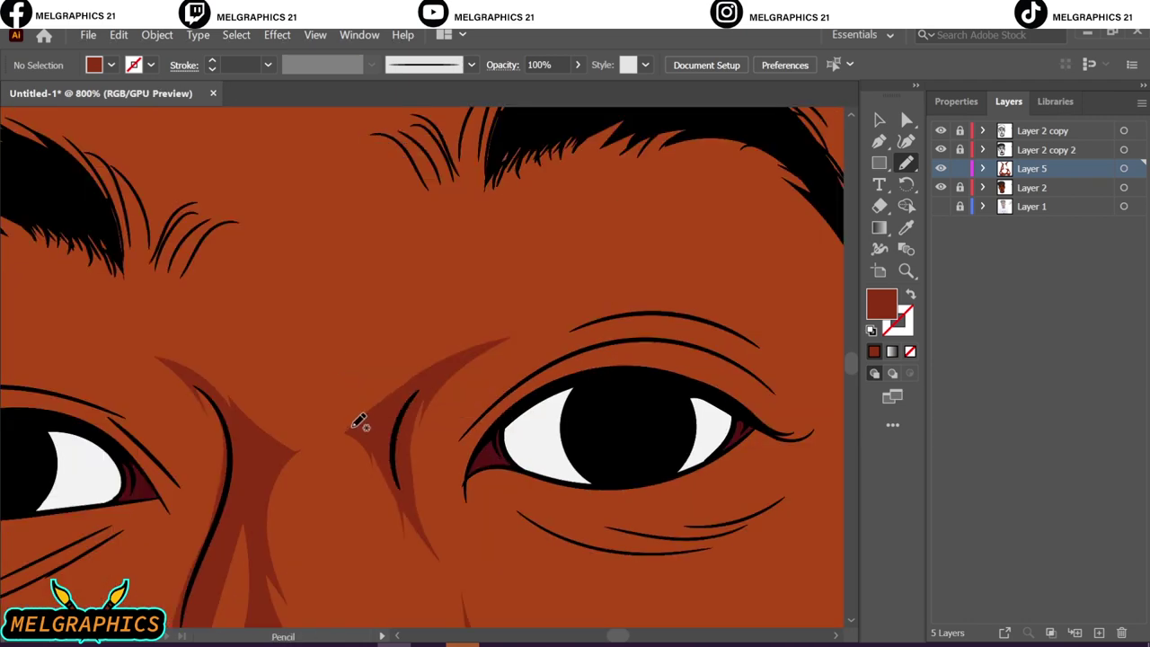
{"action": "left_click_drag", "start_coordinate": [360, 423], "coordinate": [572, 233]}
{"action": "left_click_drag", "start_coordinate": [369, 430], "coordinate": [365, 429]}
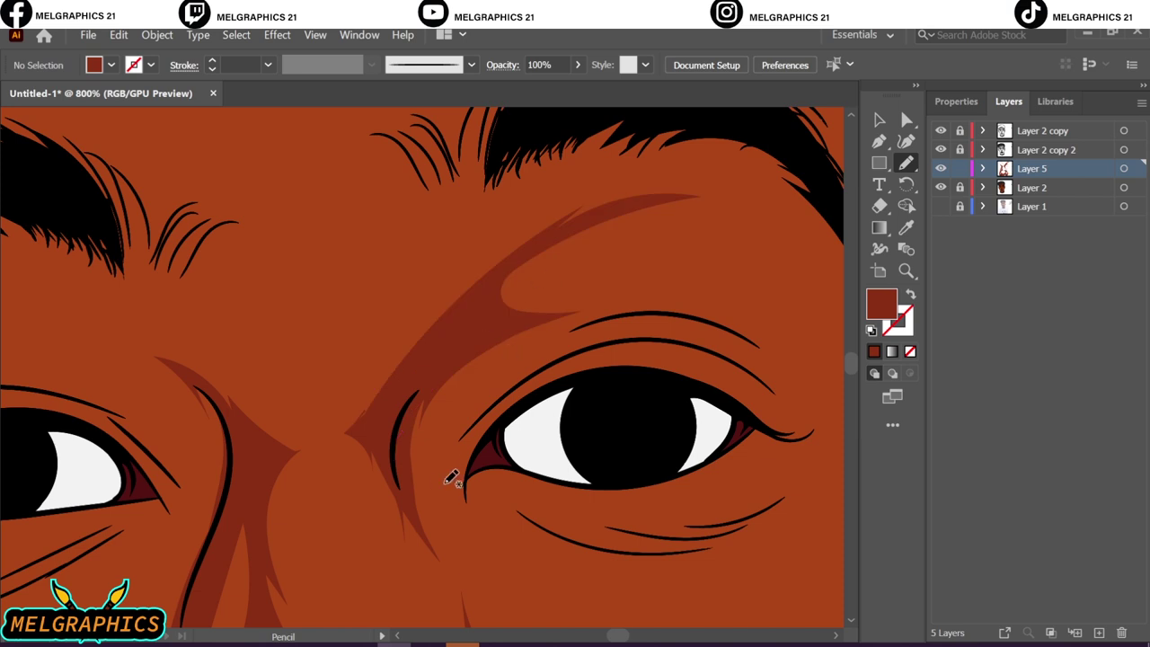
{"action": "left_click_drag", "start_coordinate": [416, 500], "coordinate": [462, 506]}
{"action": "scroll", "coordinate": [290, 402], "scroll_direction": "right", "scroll_amount": 3}
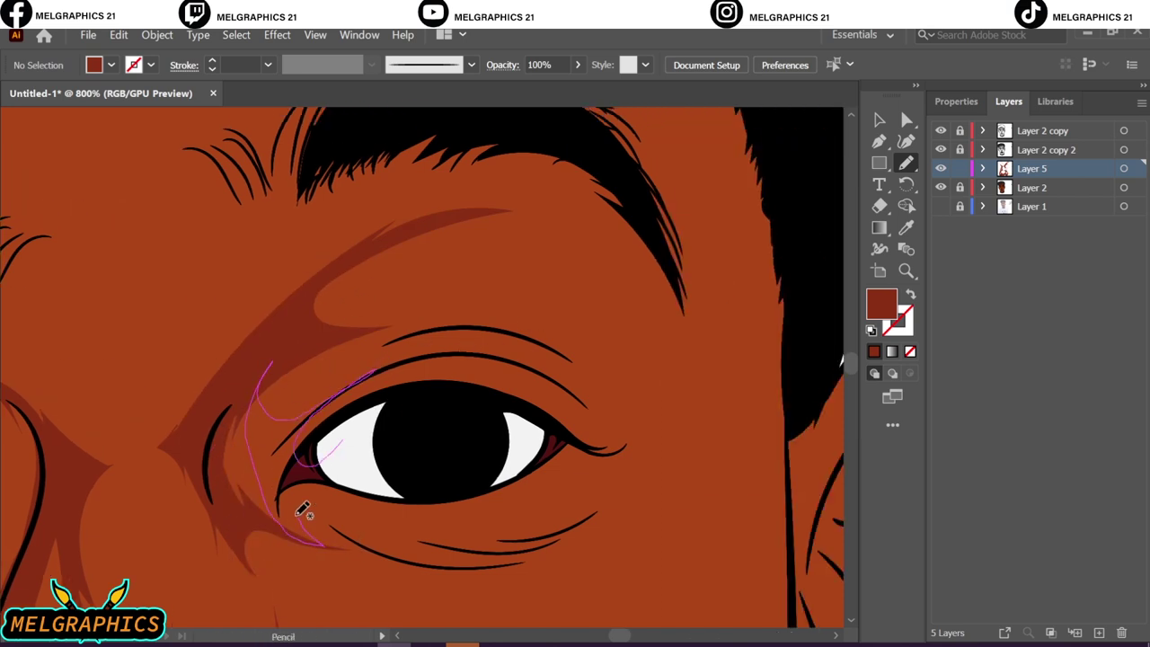
{"action": "left_click_drag", "start_coordinate": [302, 510], "coordinate": [310, 517]}
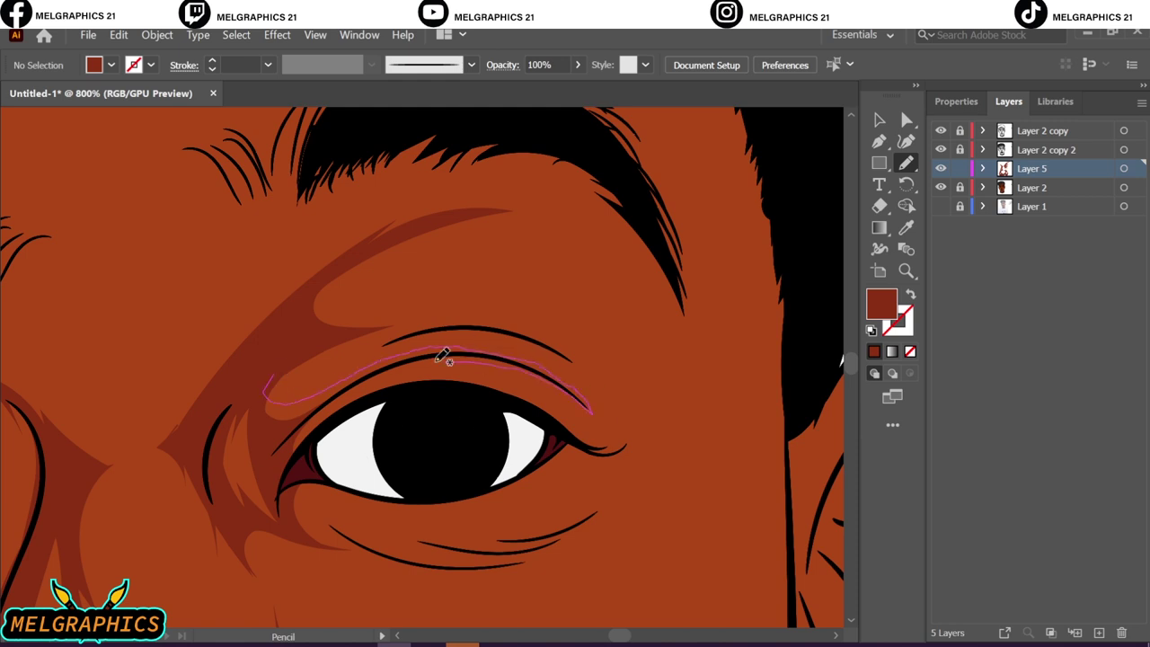
- Add shadows along the upper eyelid, under the eye, and at its outer corner
{"action": "left_click_drag", "start_coordinate": [443, 355], "coordinate": [471, 420]}
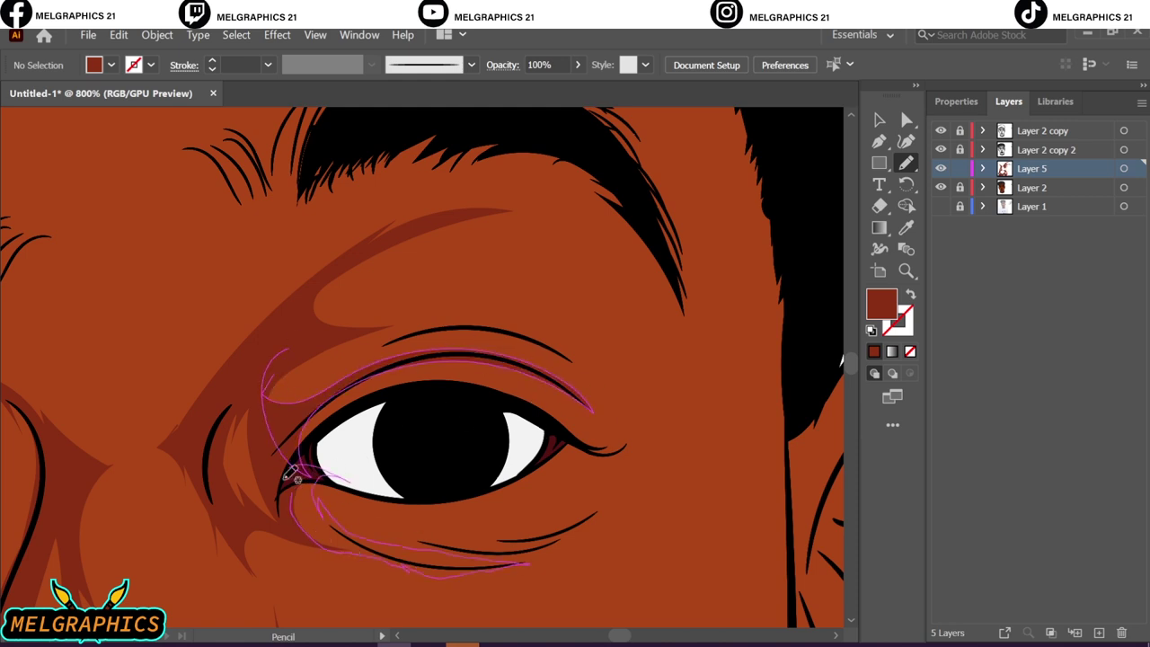
{"action": "left_click_drag", "start_coordinate": [411, 562], "coordinate": [296, 470]}
{"action": "left_click_drag", "start_coordinate": [443, 547], "coordinate": [590, 490]}
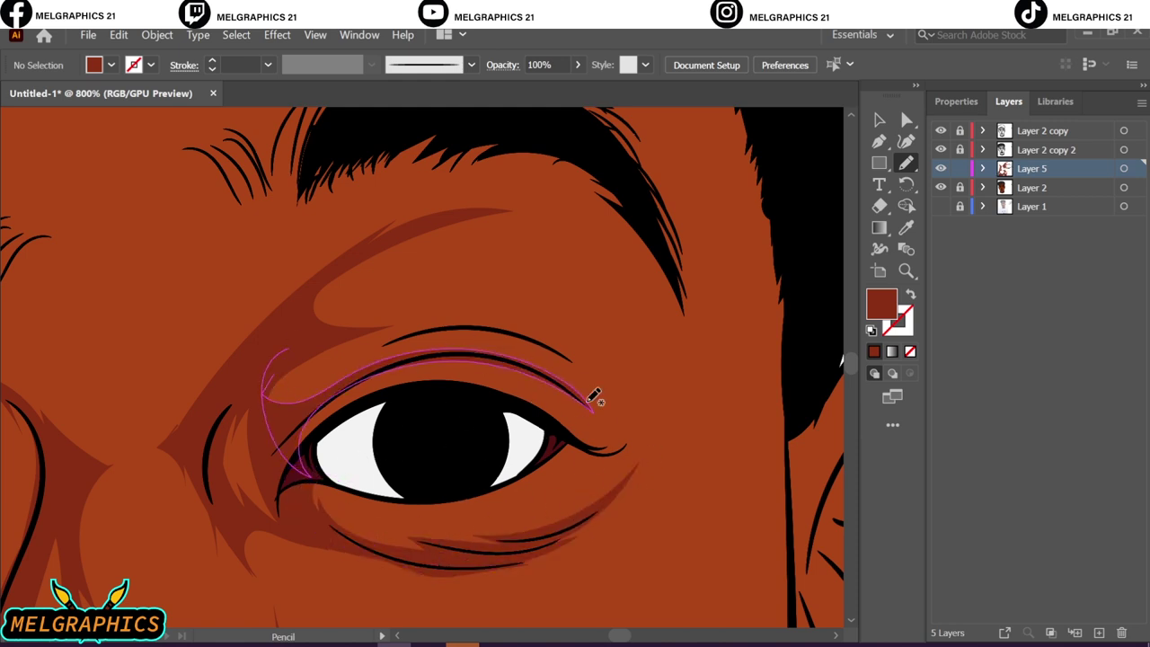
{"action": "mouse_move", "coordinate": [619, 444]}
{"action": "left_mouse_down"}
{"action": "mouse_move", "coordinate": [526, 328]}
{"action": "mouse_move", "coordinate": [588, 506]}
{"action": "left_mouse_up"}
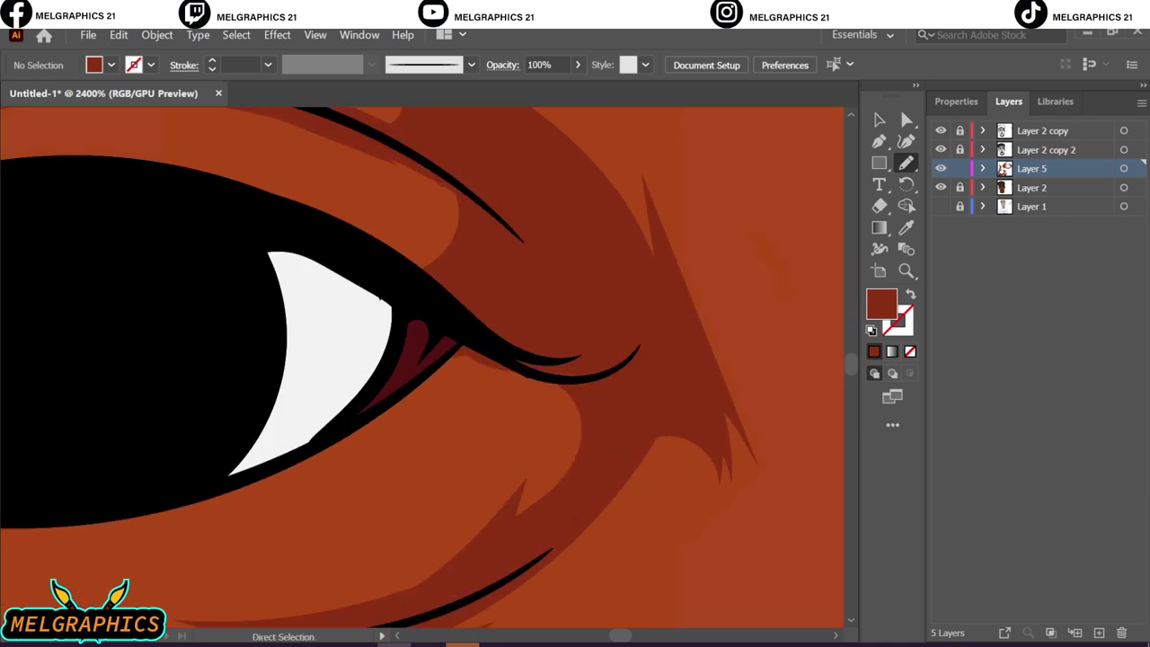
{"action": "key", "text": "ctrl+0"}
{"action": "scroll", "coordinate": [512, 302], "scroll_direction": "up", "scroll_amount": 5}
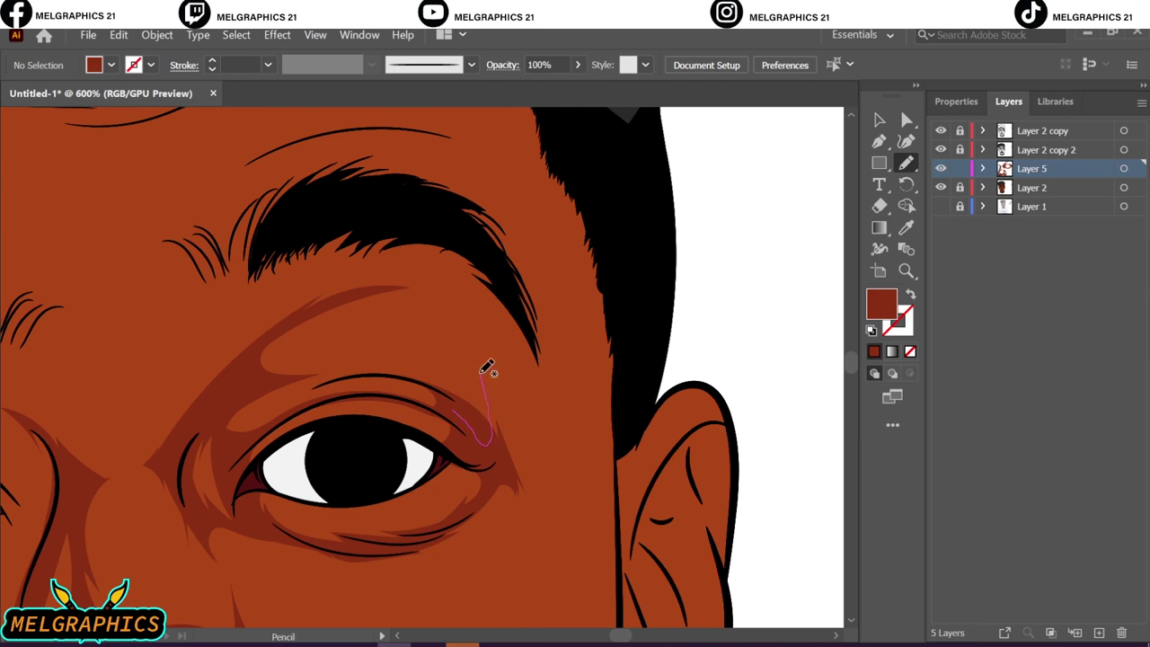
{"action": "mouse_move", "coordinate": [486, 368]}
{"action": "left_mouse_down"}
{"action": "mouse_move", "coordinate": [560, 503]}
{"action": "mouse_move", "coordinate": [521, 487]}
{"action": "left_mouse_up"}
{"action": "key", "text": "ctrl+0"}
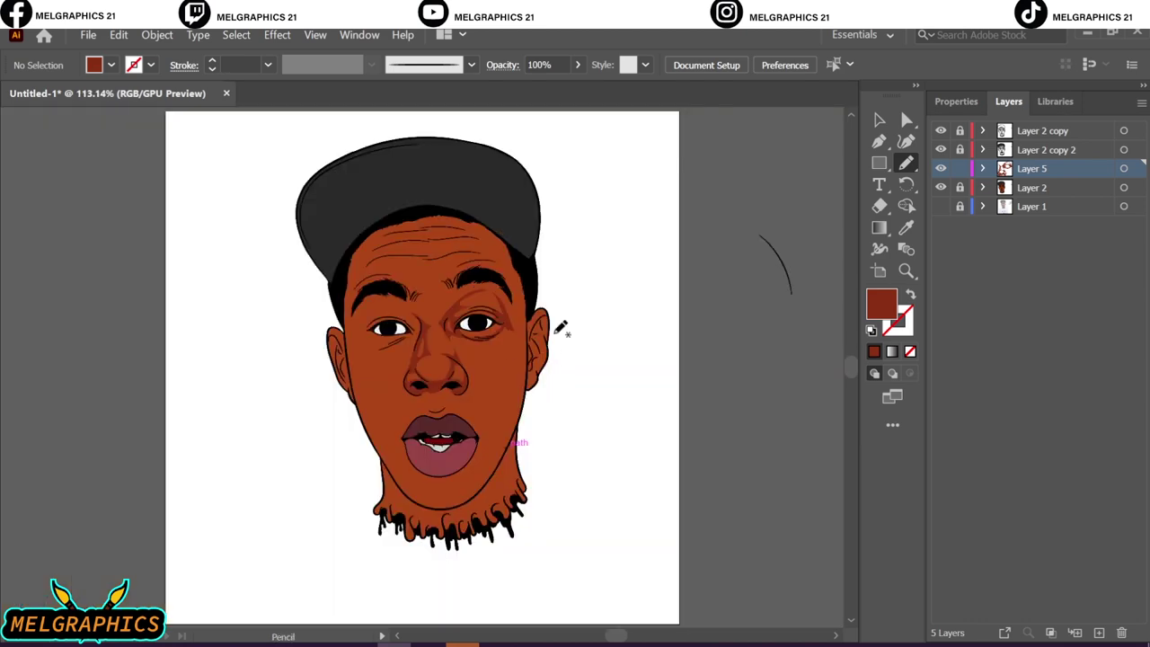
- Draw dark shadows down the right cheek beside the ear and below the eye's outer corner
{"action": "scroll", "coordinate": [509, 306], "scroll_direction": "up", "scroll_amount": 3}
{"action": "scroll", "coordinate": [495, 405], "scroll_direction": "up", "scroll_amount": 2}
{"action": "left_click_drag", "start_coordinate": [608, 216], "coordinate": [584, 380]}
{"action": "key", "text": "ctrl+0"}
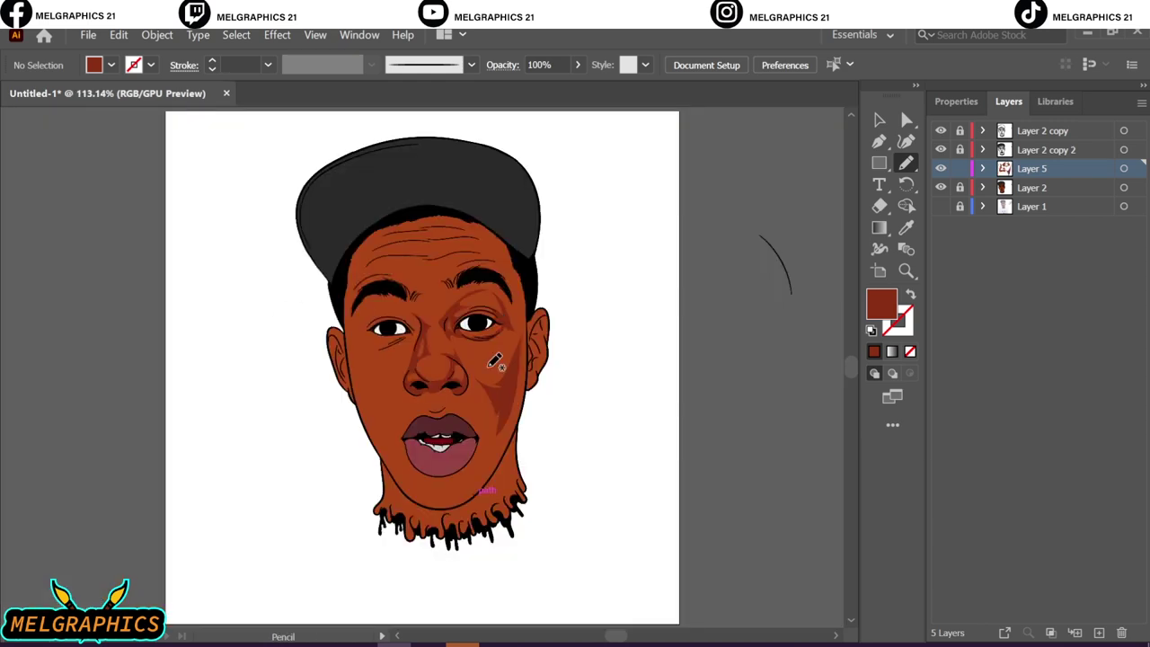
{"action": "scroll", "coordinate": [515, 391], "scroll_direction": "up", "scroll_amount": 4}
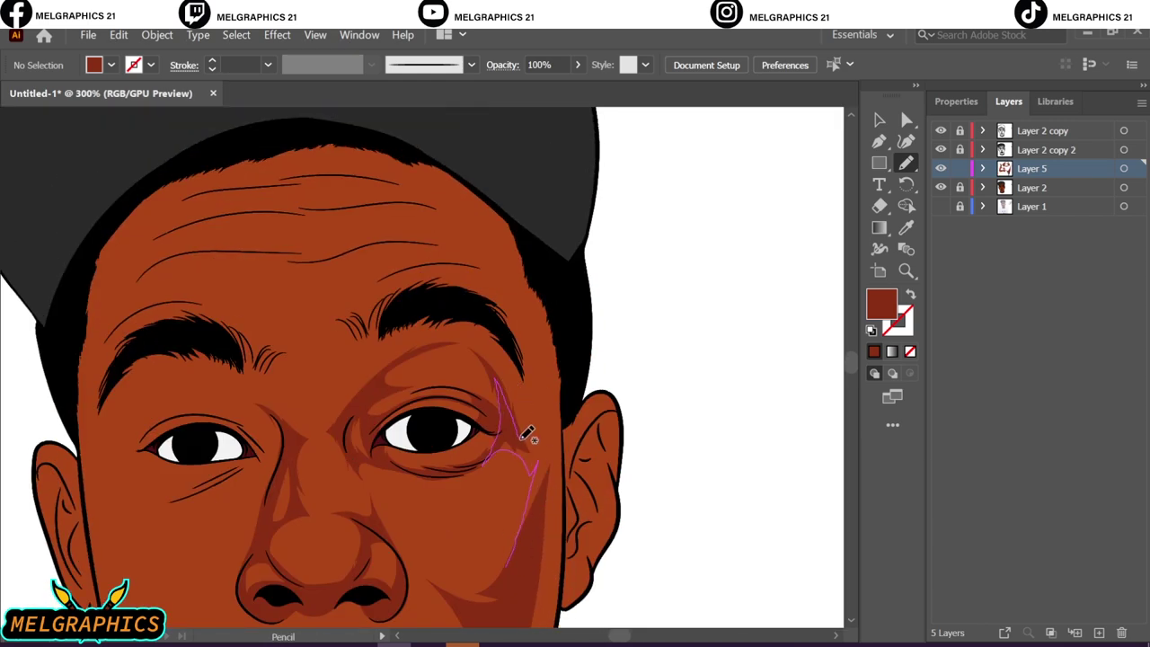
{"action": "mouse_move", "coordinate": [492, 334]}
{"action": "left_mouse_down"}
{"action": "mouse_move", "coordinate": [555, 568]}
{"action": "mouse_move", "coordinate": [490, 463]}
{"action": "left_mouse_up"}
{"action": "left_click_drag", "start_coordinate": [531, 449], "coordinate": [532, 442]}
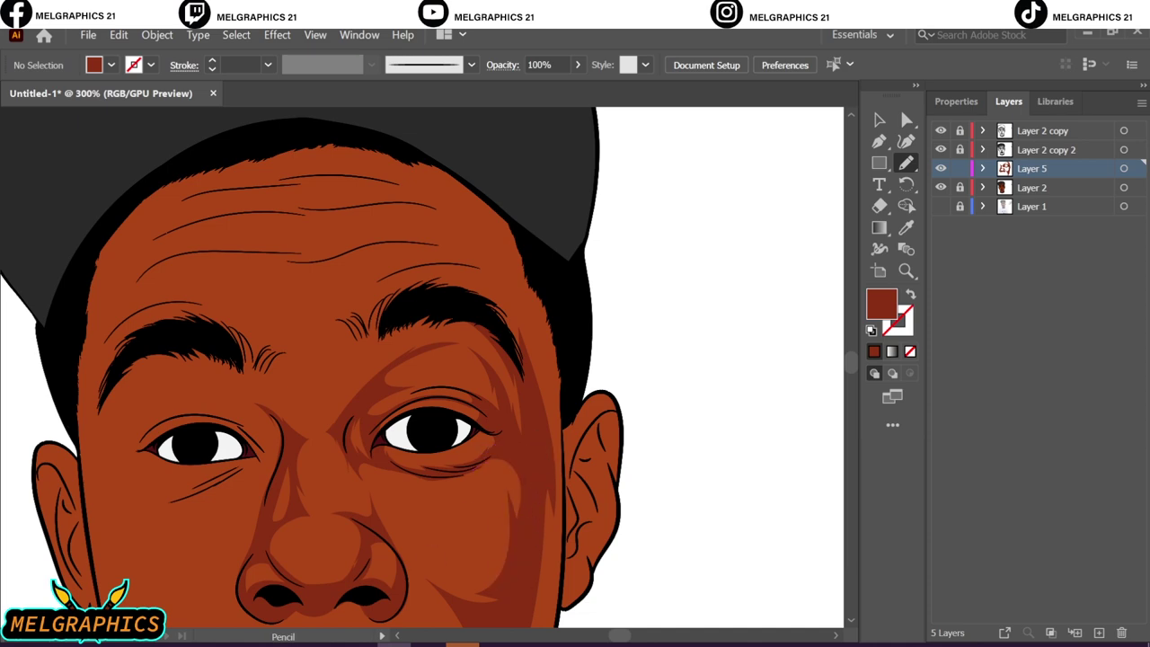
{"action": "key", "text": "ctrl+0"}
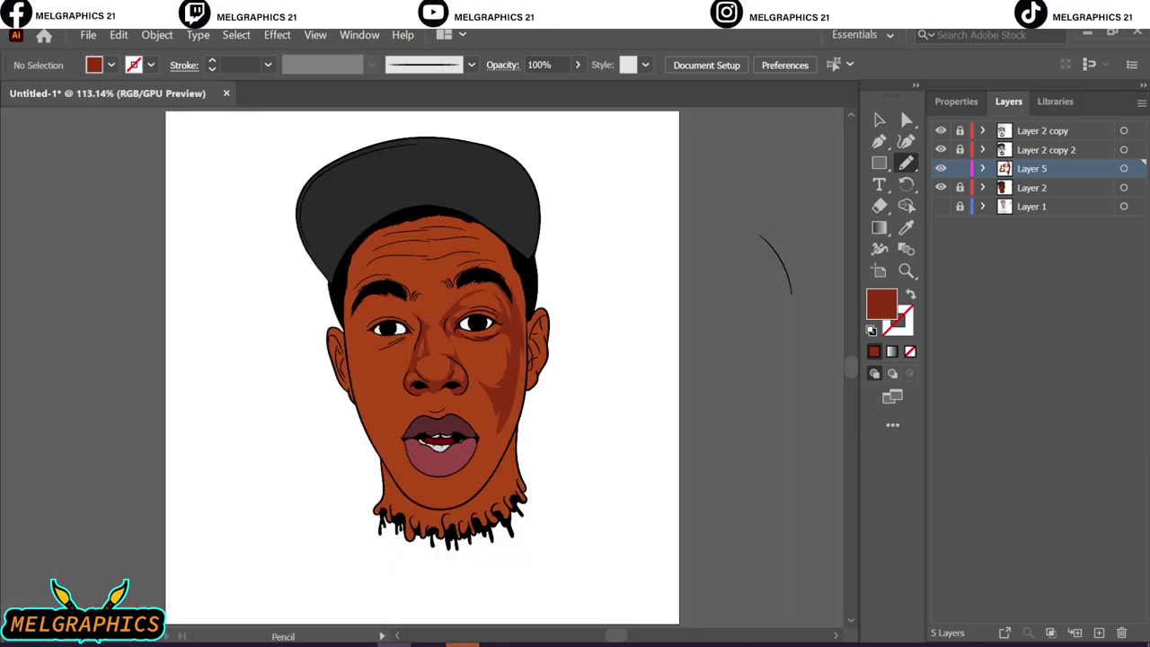
- Add shadows from the nostril along the upper lip, beside the lips, and on the chin
{"action": "scroll", "coordinate": [439, 381], "scroll_direction": "up", "scroll_amount": 5}
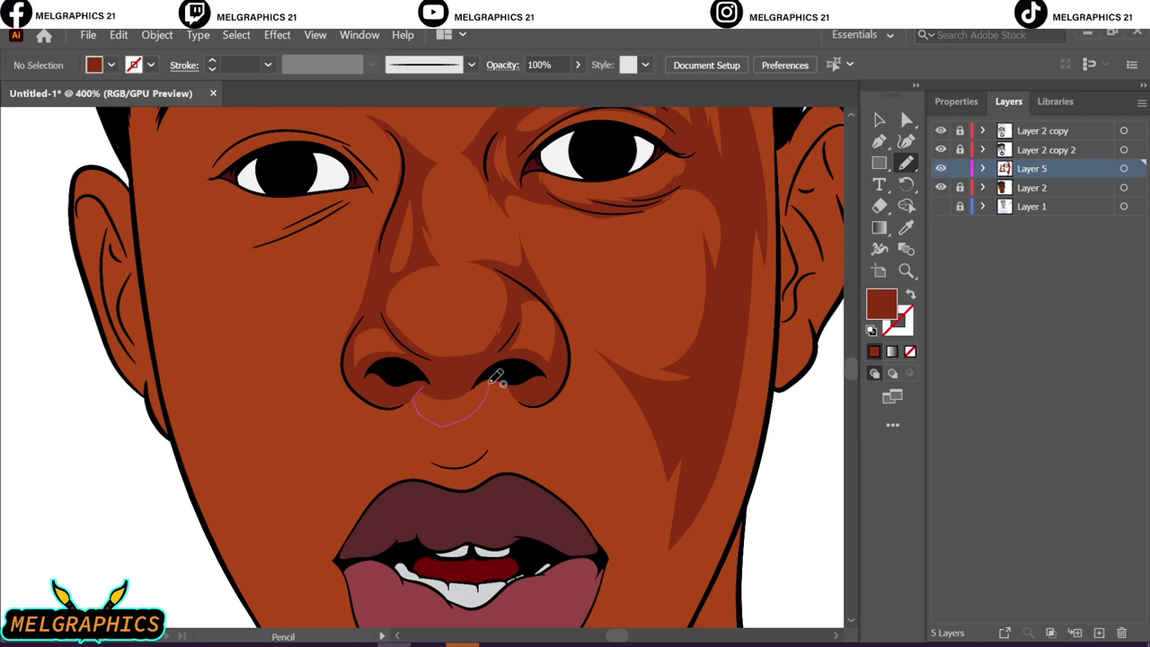
{"action": "left_click_drag", "start_coordinate": [459, 384], "coordinate": [608, 550]}
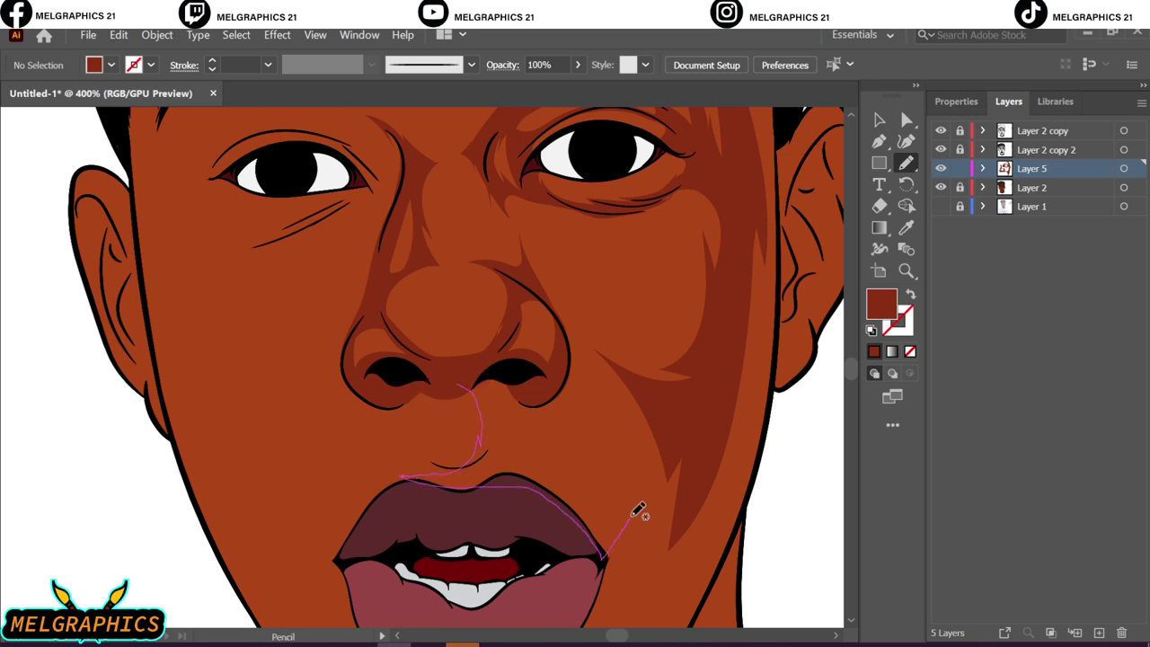
{"action": "left_click_drag", "start_coordinate": [638, 510], "coordinate": [545, 384]}
{"action": "left_click_drag", "start_coordinate": [648, 513], "coordinate": [541, 470]}
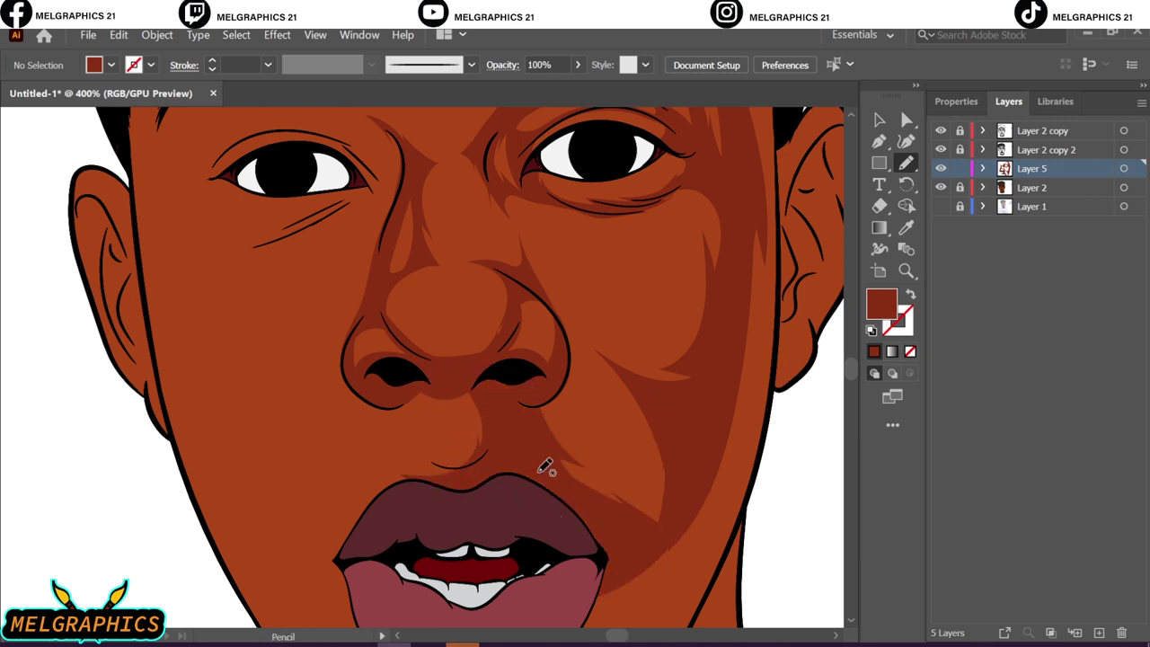
{"action": "left_click_drag", "start_coordinate": [648, 513], "coordinate": [637, 547]}
{"action": "scroll", "coordinate": [635, 399], "scroll_direction": "down", "scroll_amount": 5}
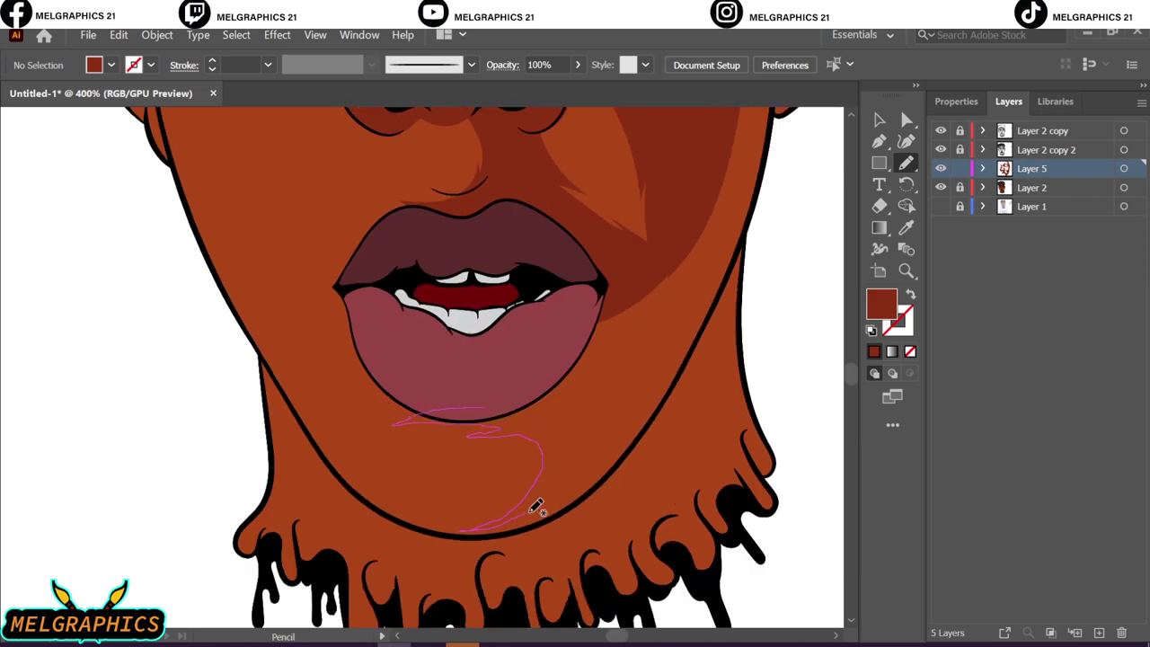
{"action": "left_click_drag", "start_coordinate": [536, 506], "coordinate": [673, 320]}
{"action": "key", "text": "ctrl+0"}
- Draw shading shapes over the chin and along the jaw
{"action": "key", "text": "v"}
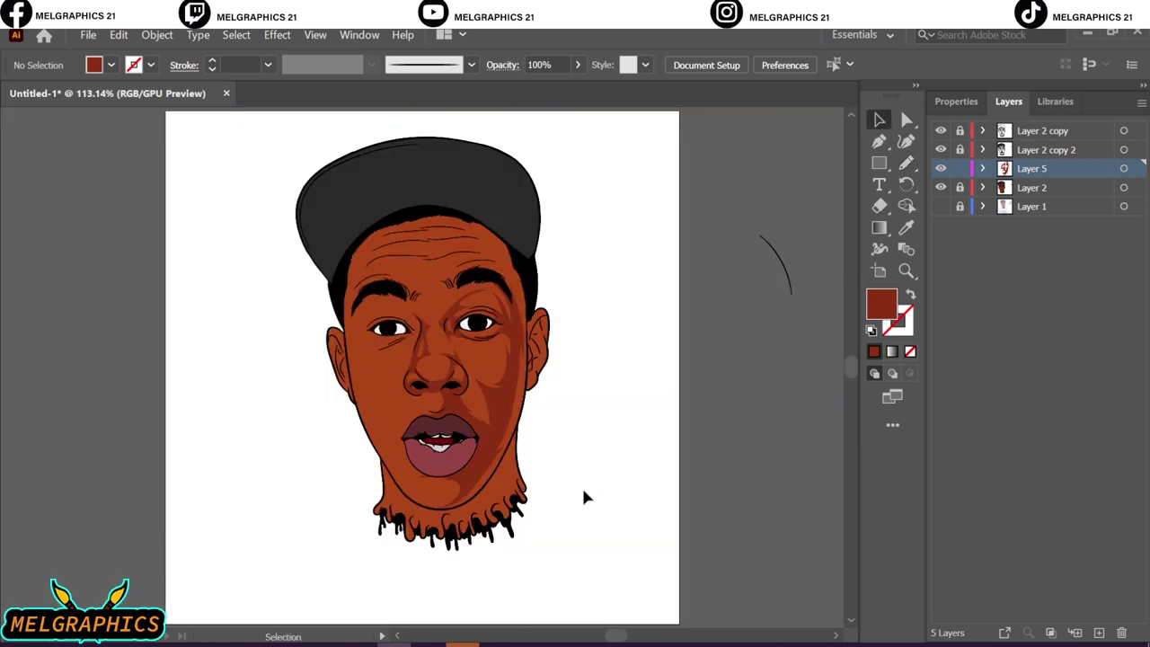
{"action": "scroll", "coordinate": [528, 505], "scroll_direction": "up", "scroll_amount": 5, "text": "alt"}
{"action": "left_click_drag", "start_coordinate": [461, 414], "coordinate": [622, 452]}
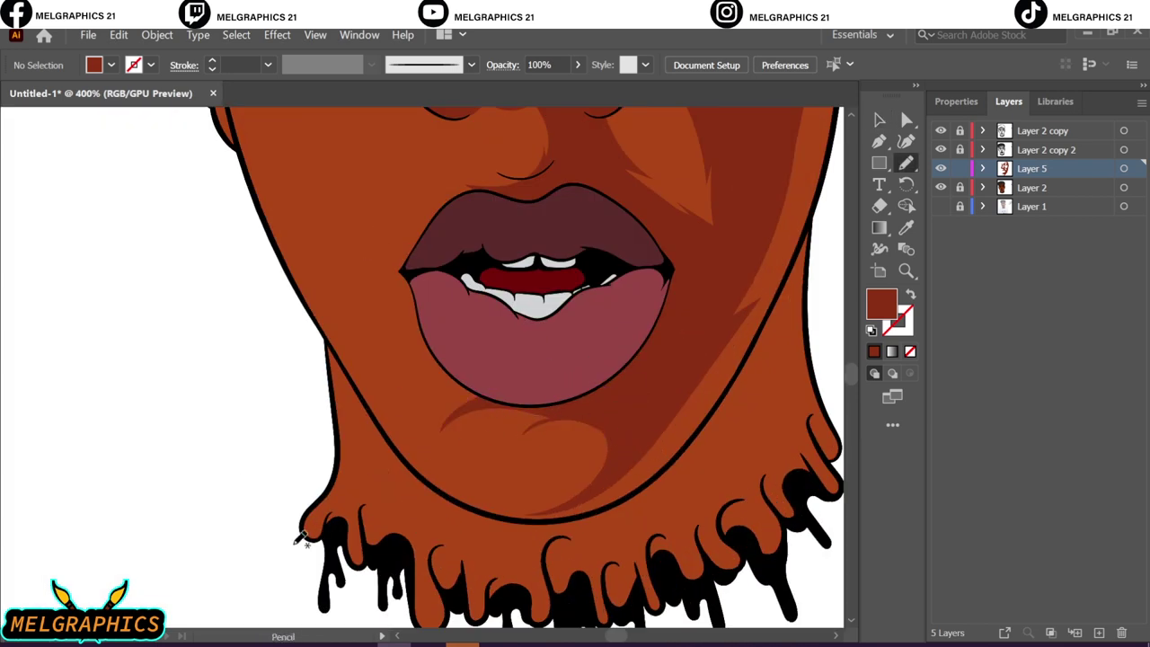
{"action": "left_click_drag", "start_coordinate": [552, 514], "coordinate": [461, 423]}
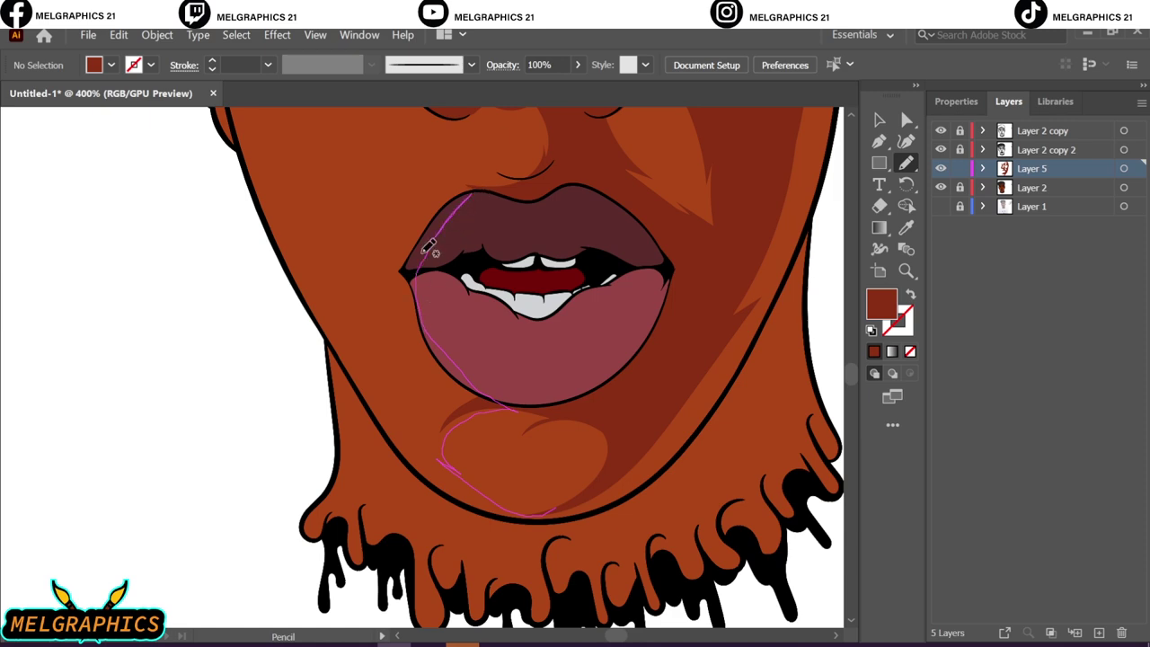
{"action": "left_click_drag", "start_coordinate": [502, 506], "coordinate": [550, 514]}
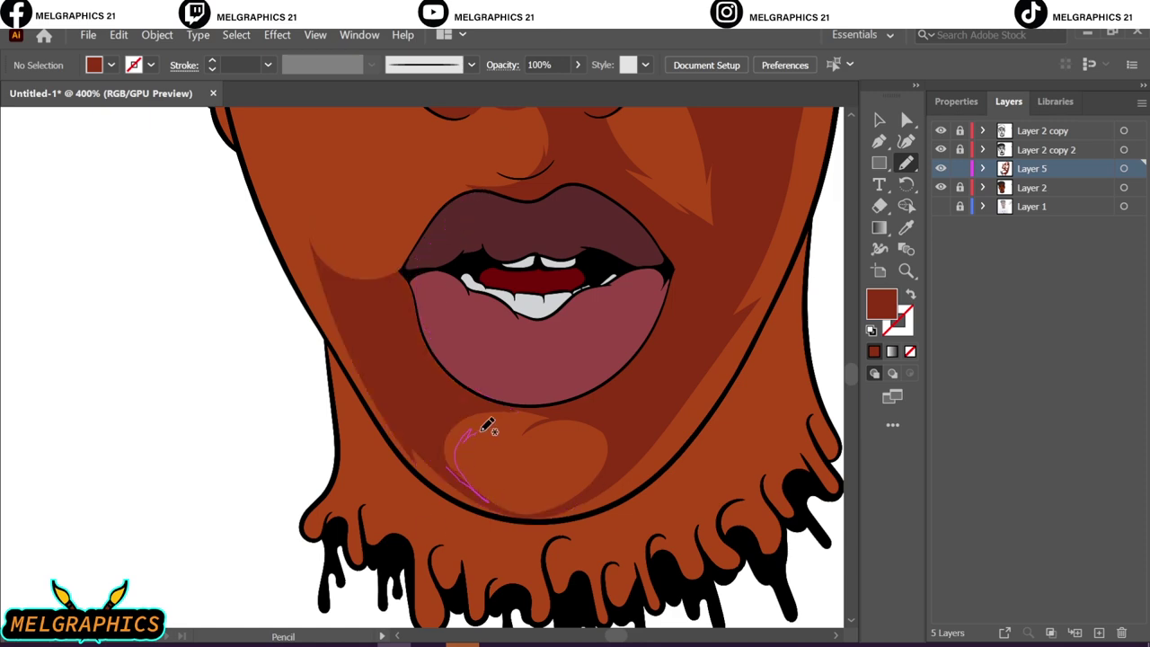
{"action": "left_click_drag", "start_coordinate": [486, 427], "coordinate": [490, 422]}
{"action": "key", "text": "ctrl+0"}
- Add a darker shadow on the left cheek and one from the nose around the lips
{"action": "key", "text": "ctrl+equal"}
{"action": "key", "text": "ctrl+equal"}
{"action": "key", "text": "ctrl+equal"}
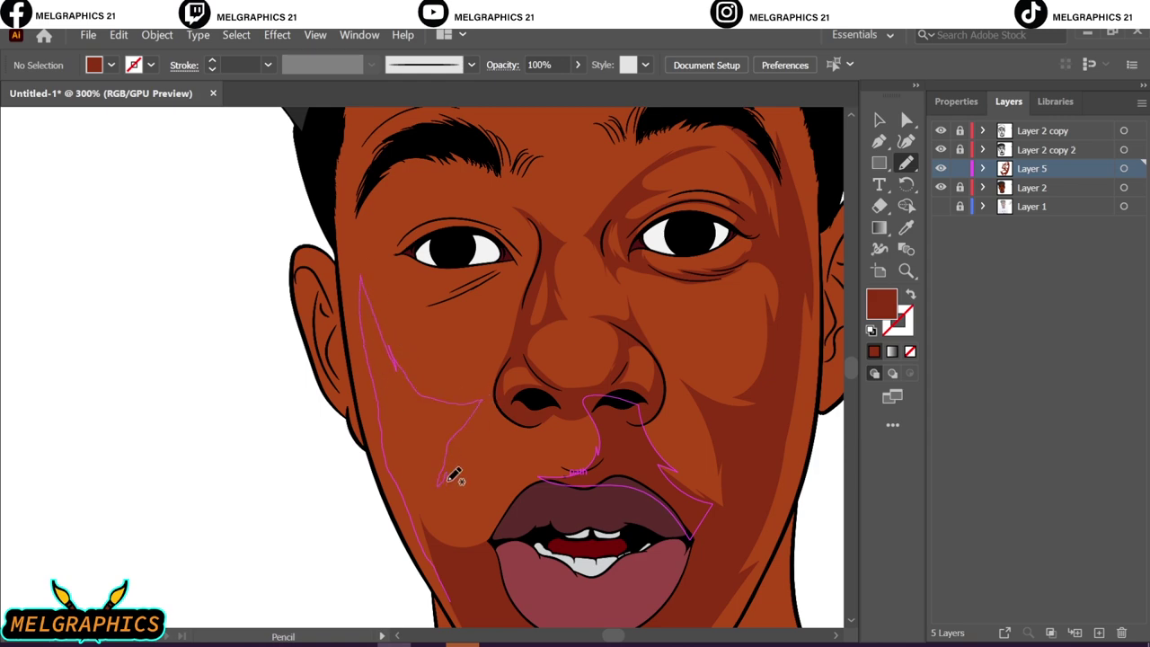
{"action": "left_click_drag", "start_coordinate": [494, 557], "coordinate": [495, 554]}
{"action": "left_click_drag", "start_coordinate": [503, 389], "coordinate": [504, 390]}
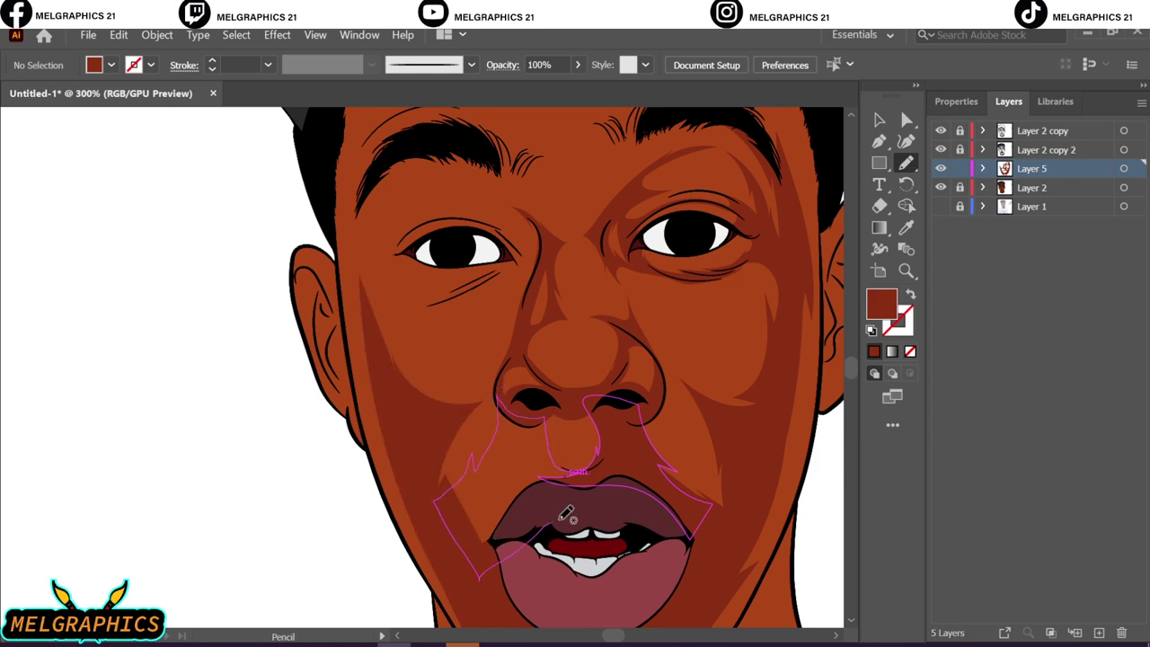
{"action": "key", "text": "ctrl+0"}
- Draw shadows around the left eye's inner corner, outer corner, and underneath
{"action": "key", "text": "ctrl+equal"}
{"action": "key", "text": "ctrl+equal"}
{"action": "key", "text": "ctrl+equal"}
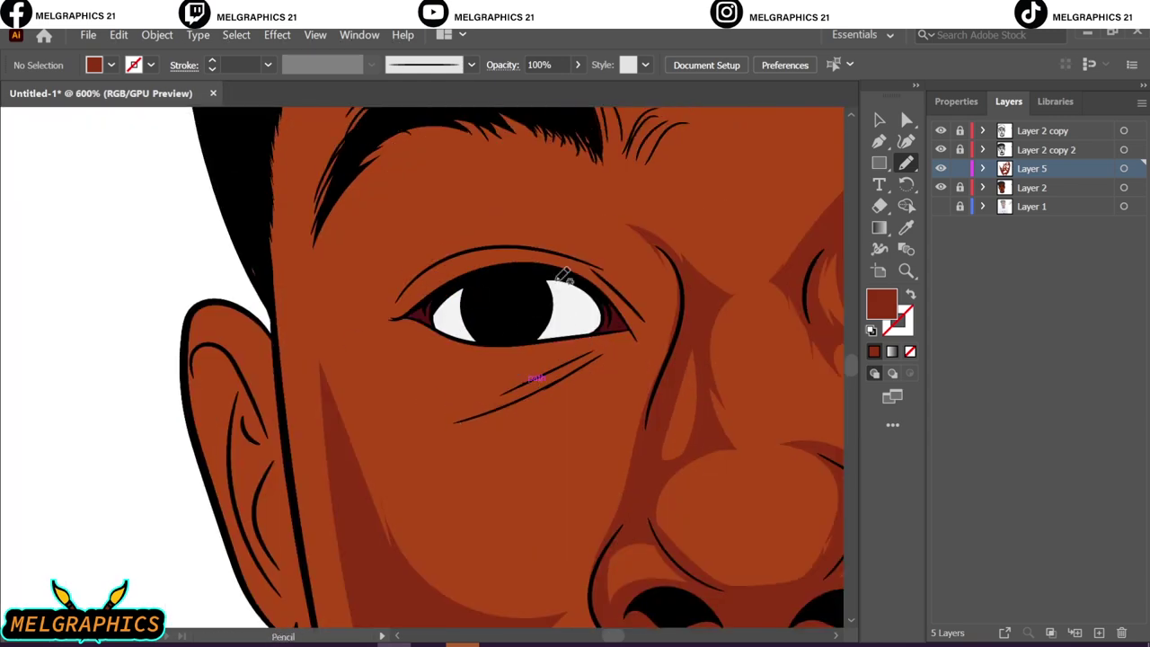
{"action": "left_click_drag", "start_coordinate": [563, 276], "coordinate": [404, 409]}
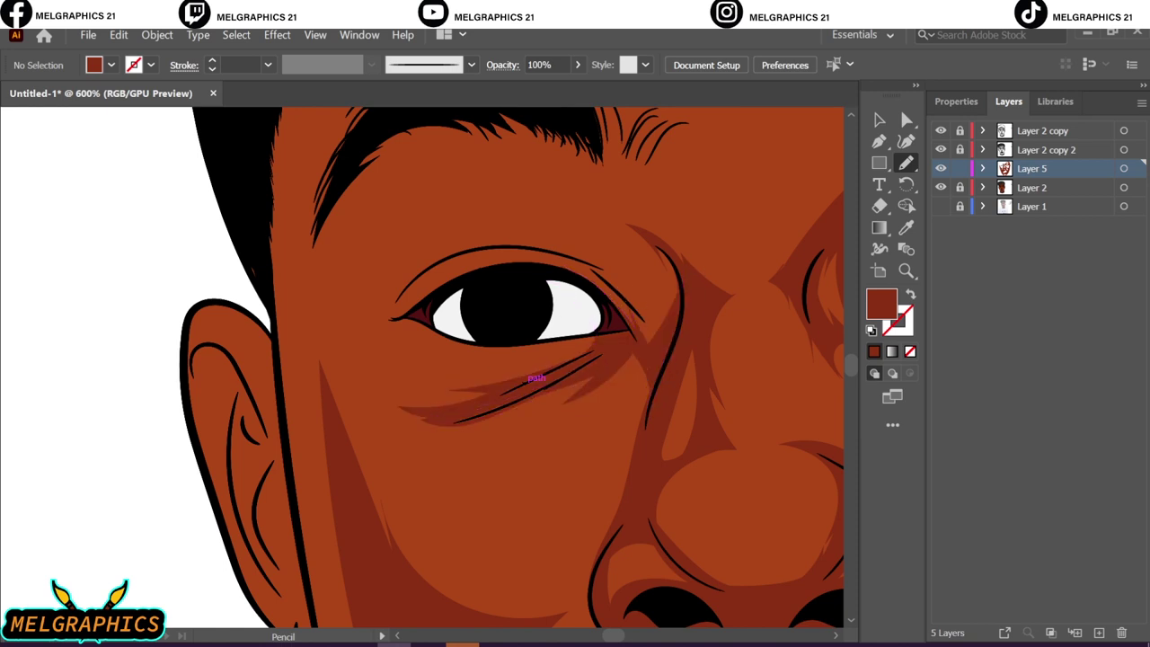
{"action": "scroll", "coordinate": [536, 379], "scroll_direction": "up", "scroll_amount": 3}
{"action": "left_click_drag", "start_coordinate": [629, 454], "coordinate": [608, 470]}
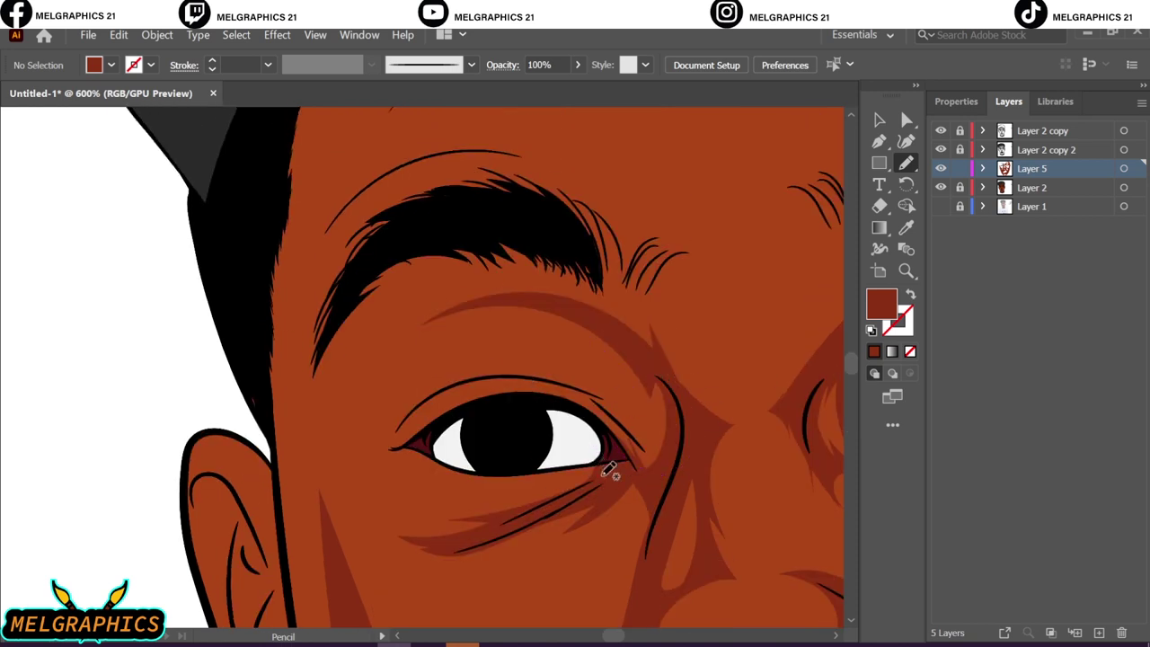
{"action": "left_click_drag", "start_coordinate": [428, 464], "coordinate": [431, 462]}
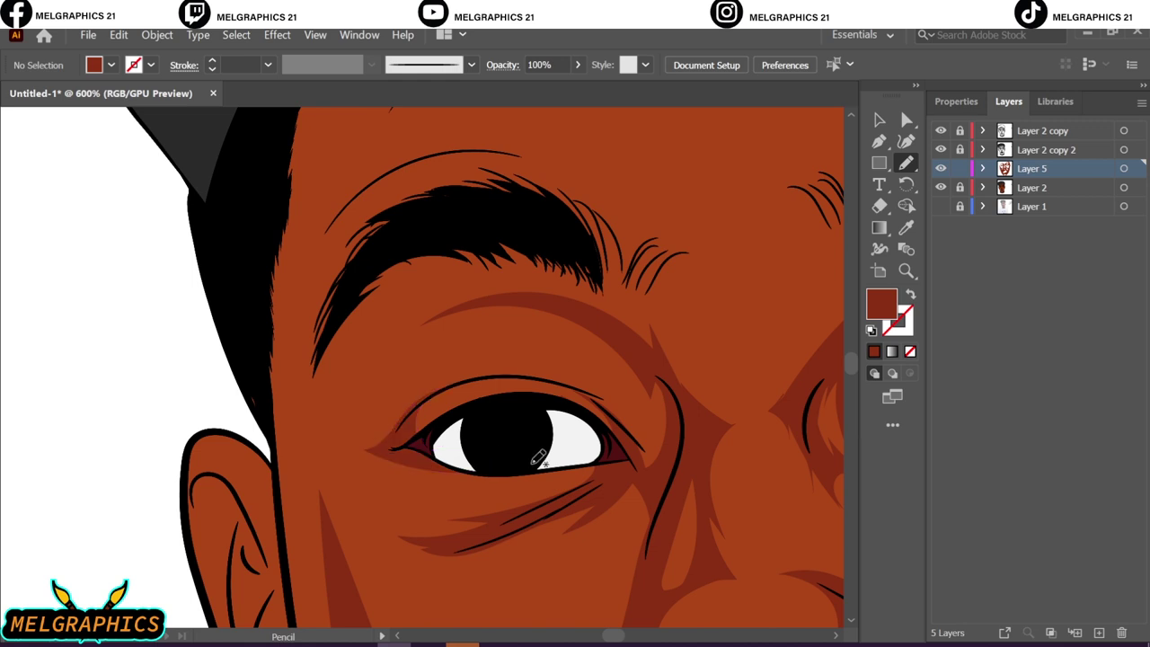
{"action": "mouse_move", "coordinate": [342, 544]}
{"action": "left_mouse_down"}
{"action": "mouse_move", "coordinate": [438, 451]}
{"action": "mouse_move", "coordinate": [333, 458]}
{"action": "left_mouse_up"}
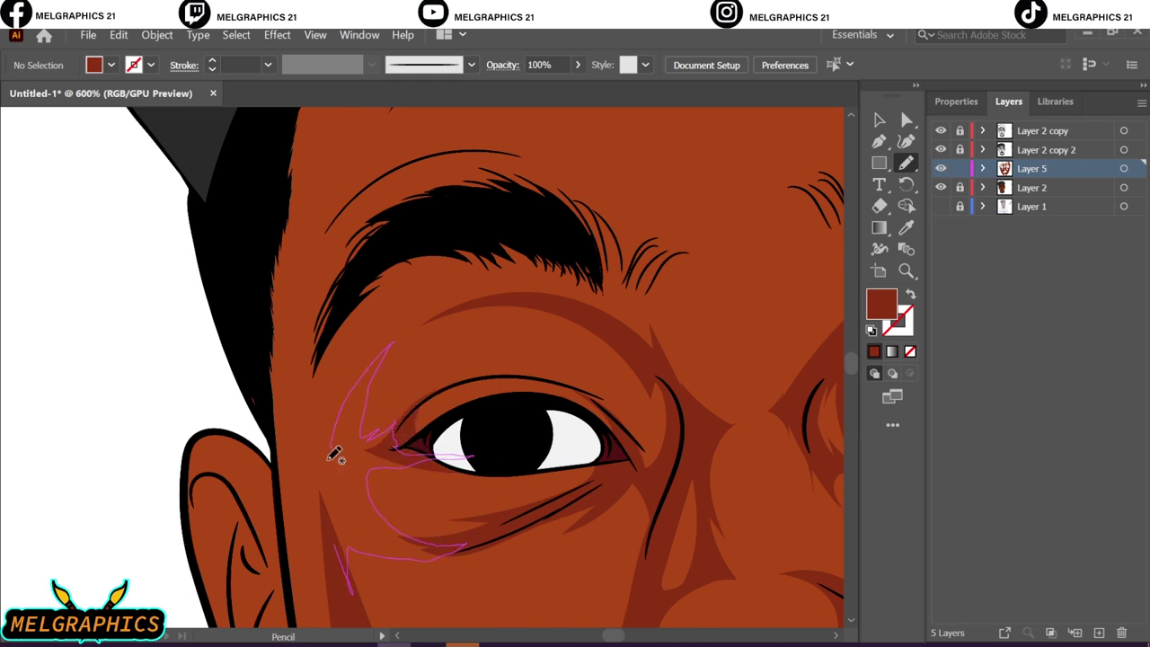
{"action": "left_click_drag", "start_coordinate": [359, 340], "coordinate": [378, 611]}
{"action": "key", "text": "ctrl+0"}
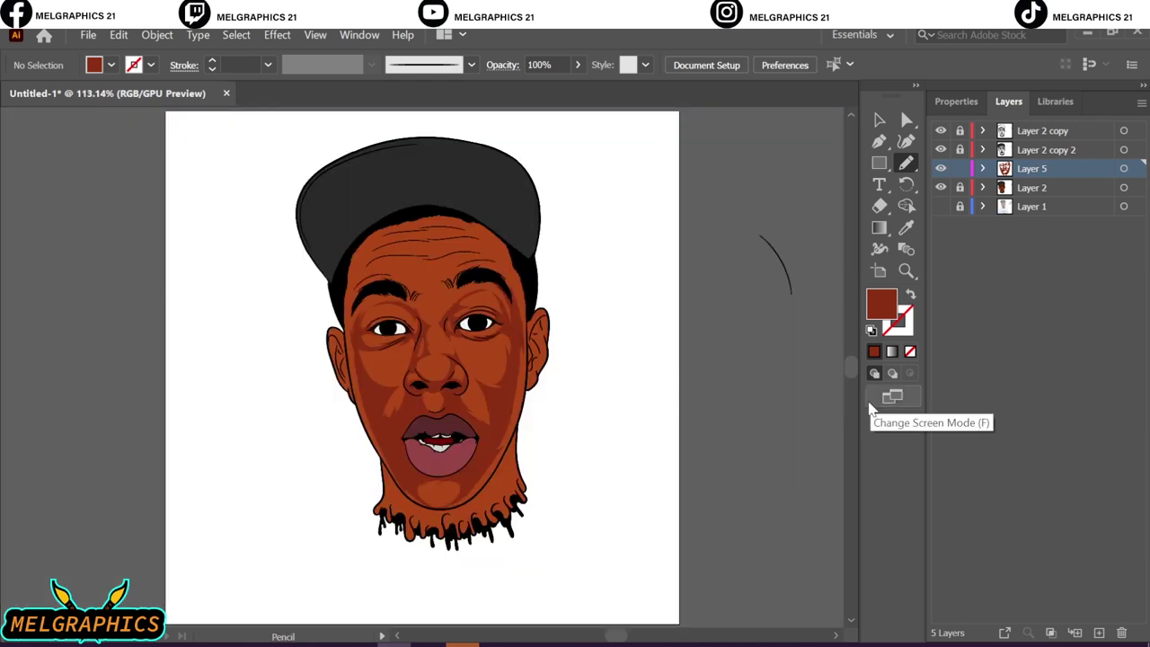
- Draw lighter-brown shading shapes along the chin and the right jaw line
{"action": "scroll", "coordinate": [423, 508], "scroll_direction": "up", "scroll_amount": 5}
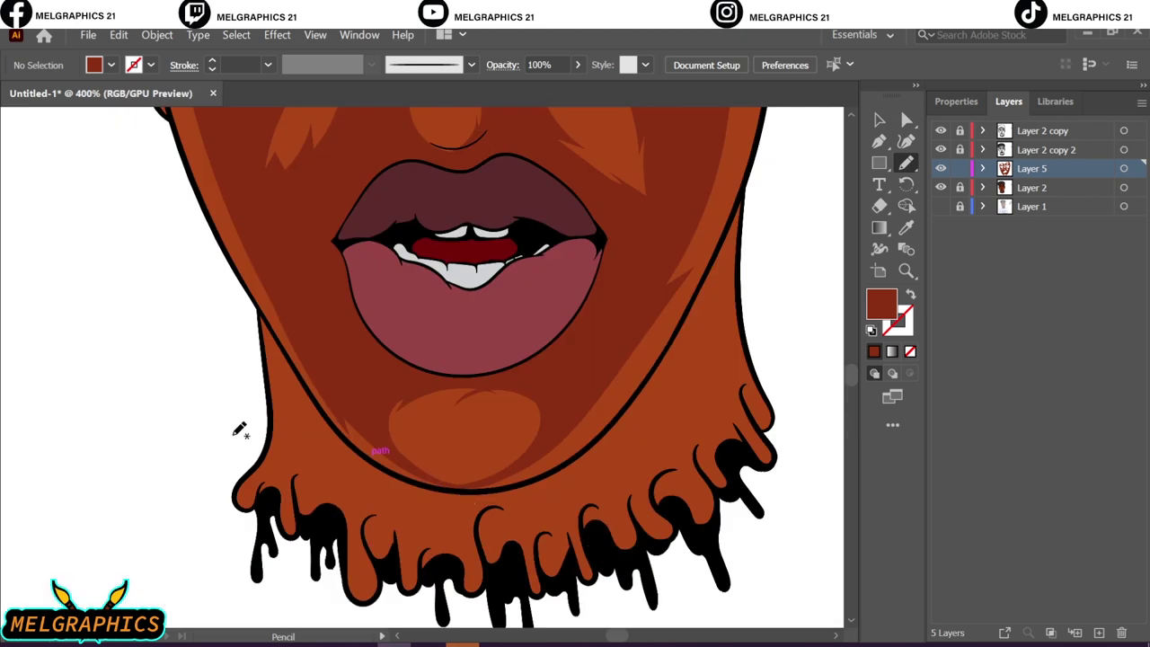
{"action": "left_click_drag", "start_coordinate": [295, 449], "coordinate": [330, 435]}
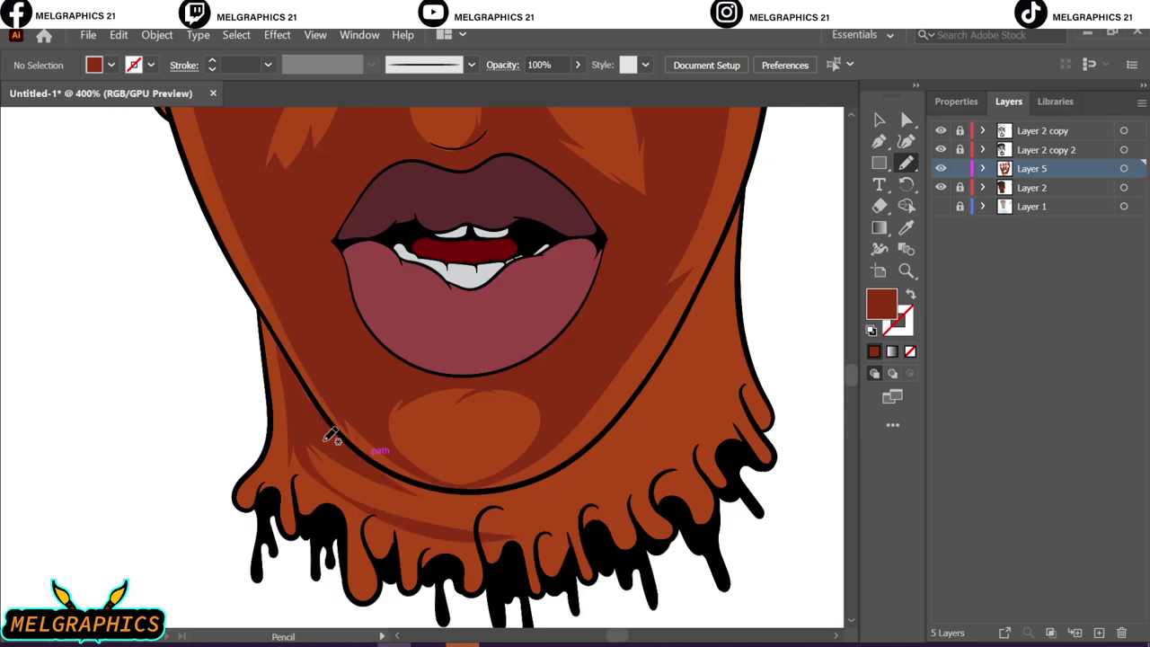
{"action": "left_click_drag", "start_coordinate": [708, 282], "coordinate": [656, 399]}
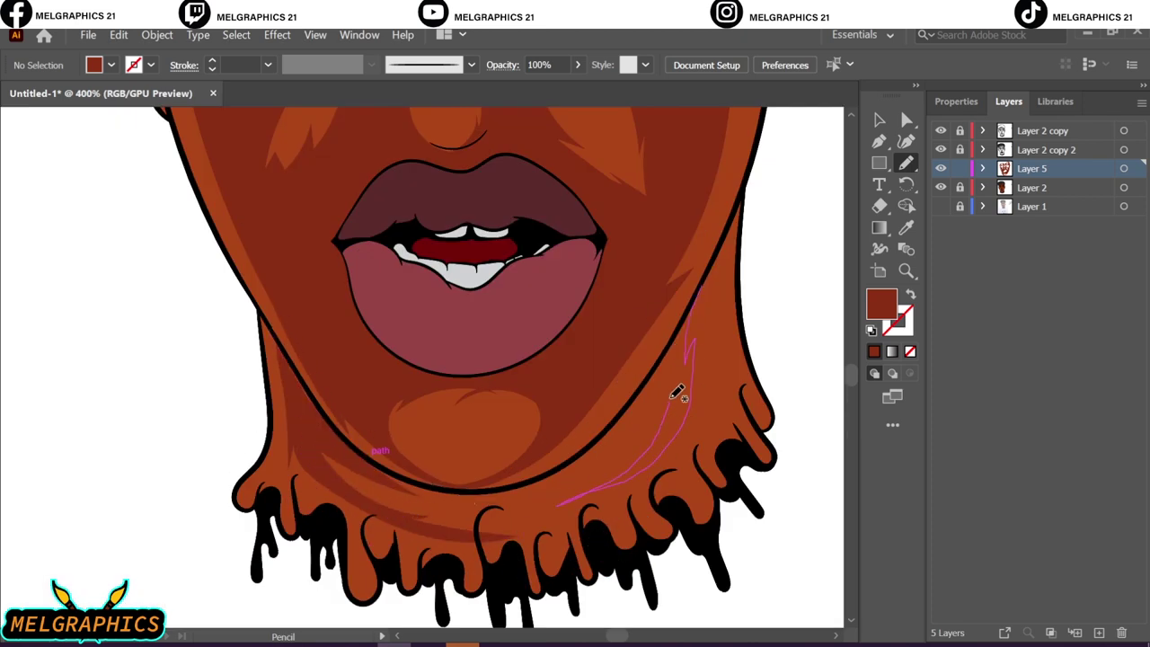
{"action": "left_click_drag", "start_coordinate": [533, 518], "coordinate": [445, 488]}
{"action": "key", "text": "ctrl+0"}
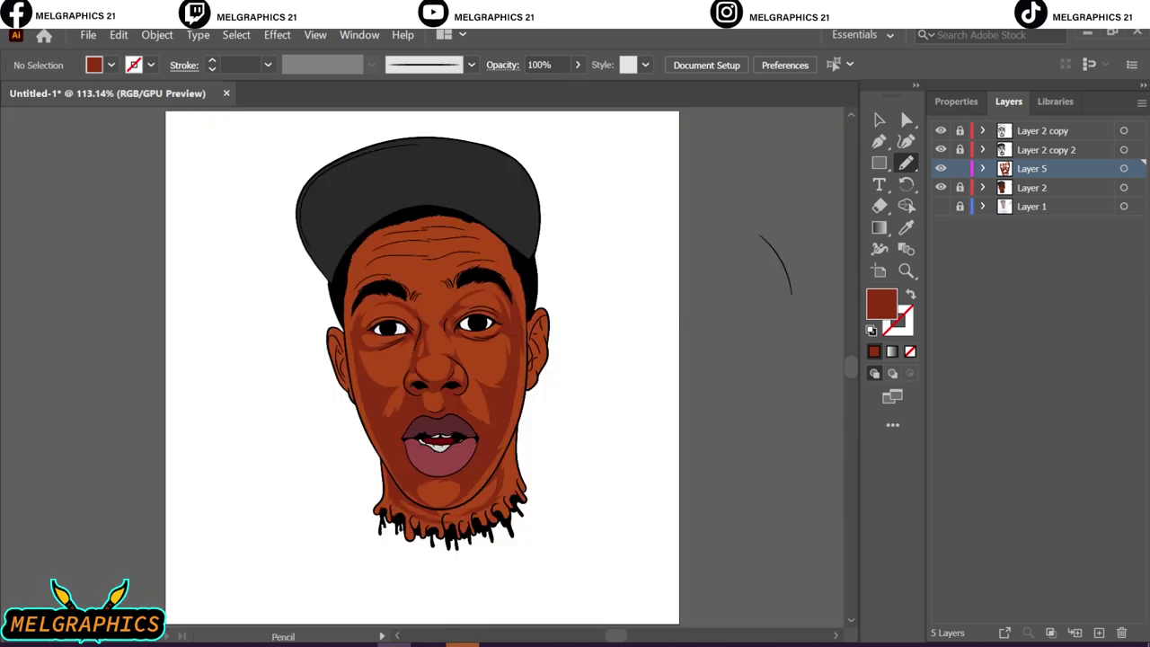
- Draw darker brown shading over the right eyebrow
{"action": "key", "text": "ctrl+plus"}
{"action": "key", "text": "ctrl+plus"}
{"action": "key", "text": "ctrl+plus"}
{"action": "scroll", "coordinate": [416, 346], "scroll_direction": "up", "scroll_amount": 2}
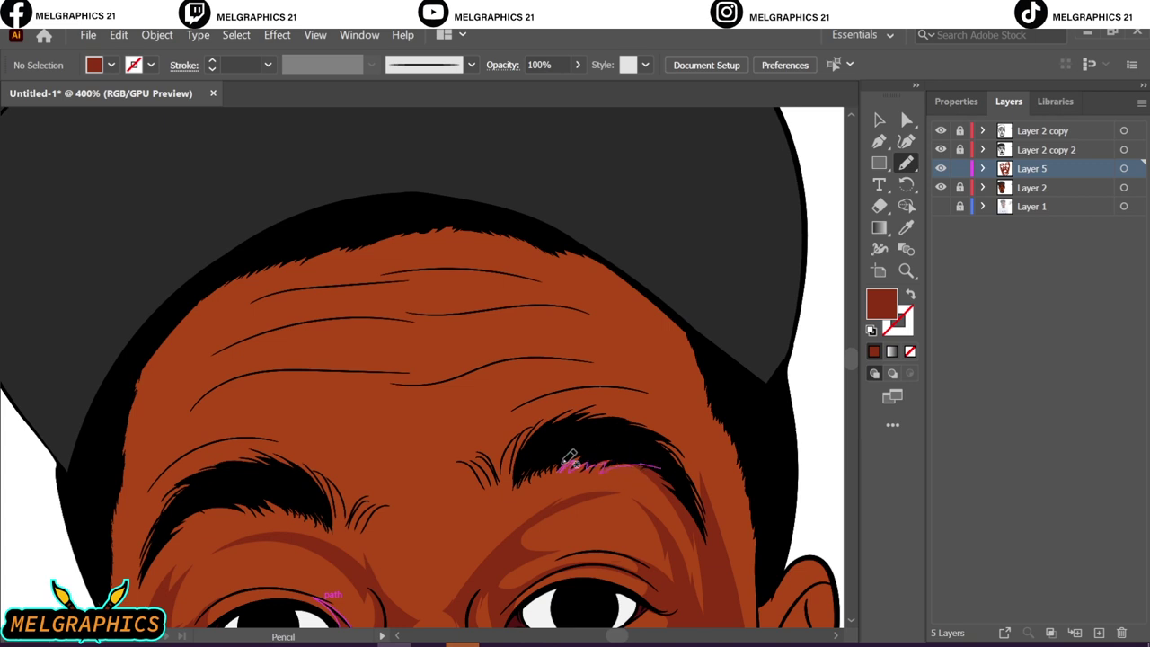
{"action": "left_click_drag", "start_coordinate": [506, 418], "coordinate": [689, 475]}
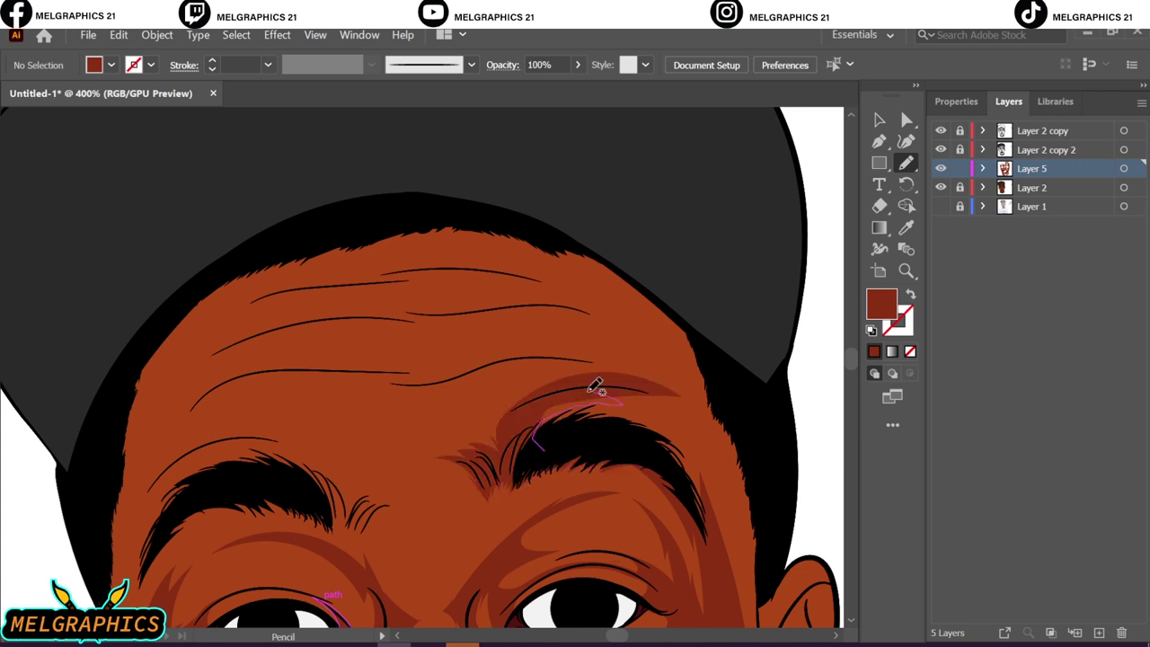
{"action": "scroll", "coordinate": [365, 435], "scroll_direction": "up", "scroll_amount": 2}
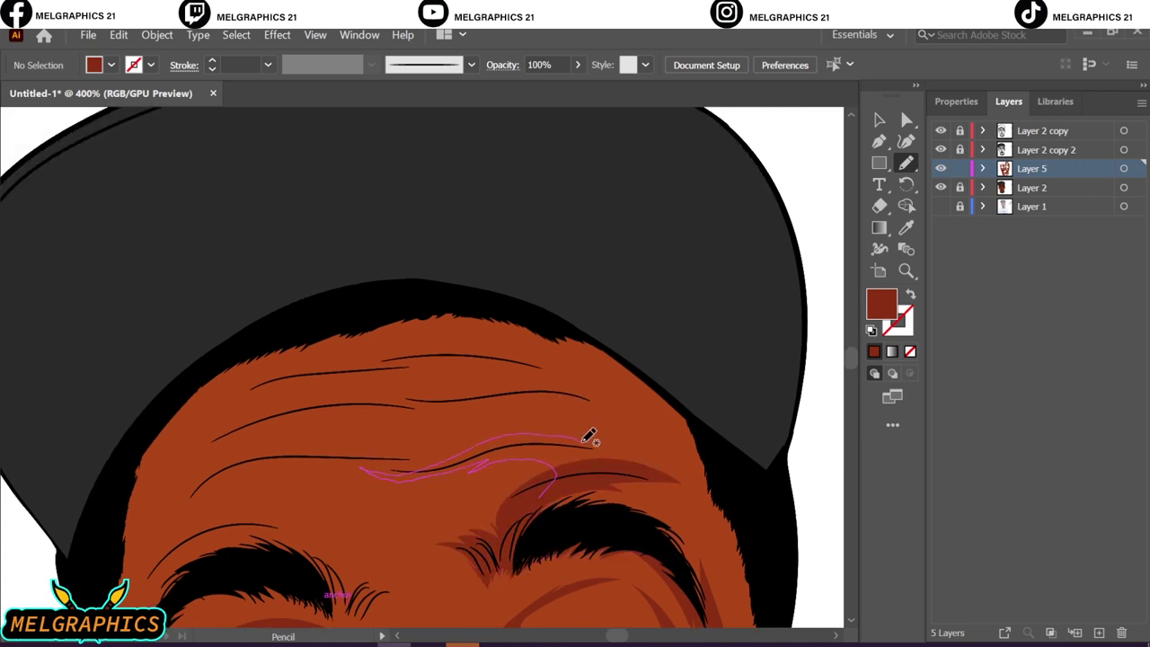
{"action": "left_click_drag", "start_coordinate": [588, 435], "coordinate": [629, 433]}
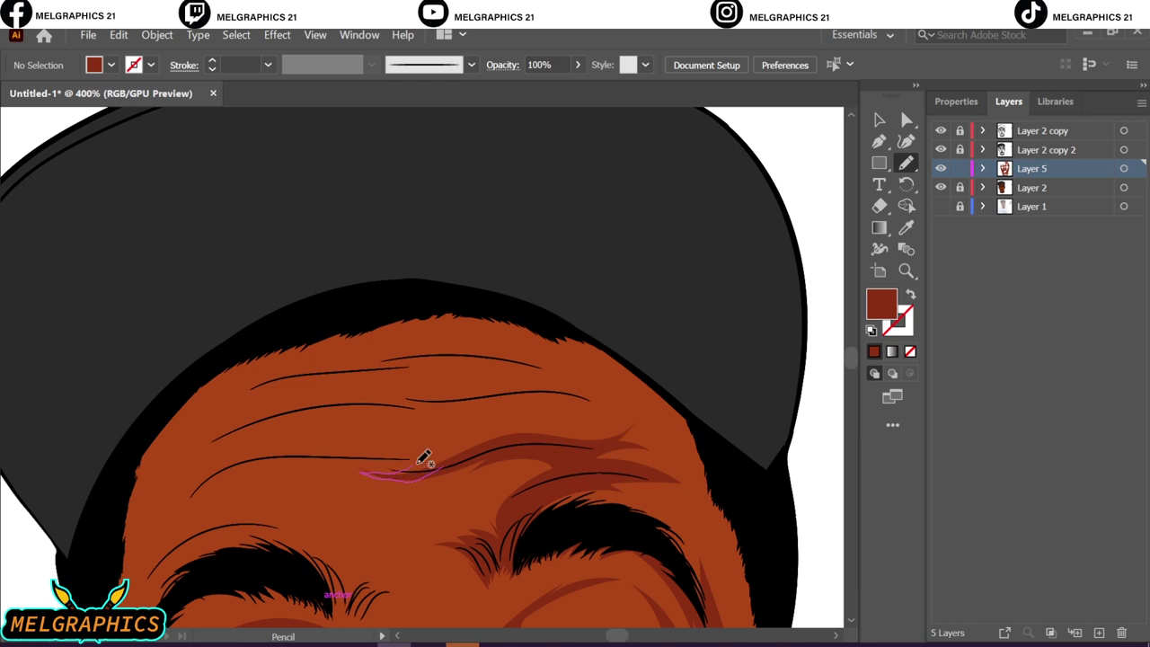
{"action": "left_click_drag", "start_coordinate": [441, 461], "coordinate": [482, 455]}
{"action": "key", "text": "ctrl+0"}
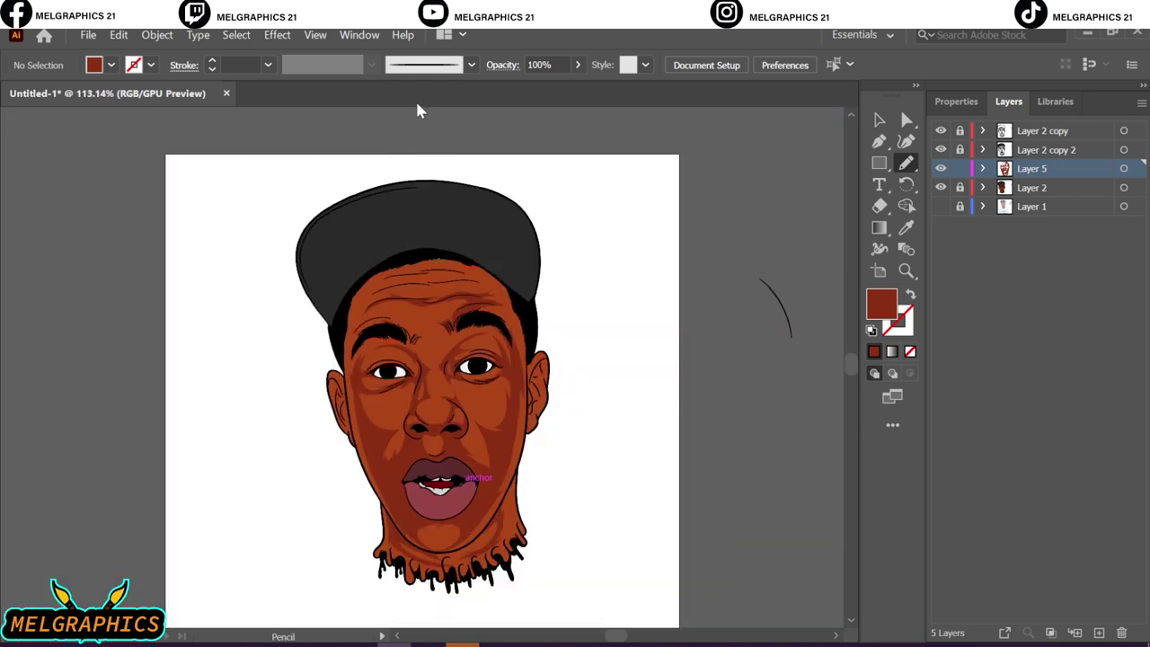
- Draw darker brown shading around the left eyebrow
{"action": "scroll", "coordinate": [425, 262], "scroll_direction": "up", "scroll_amount": 5}
{"action": "scroll", "coordinate": [54, 403], "scroll_direction": "down", "scroll_amount": 2}
{"action": "left_click_drag", "start_coordinate": [188, 568], "coordinate": [341, 404]}
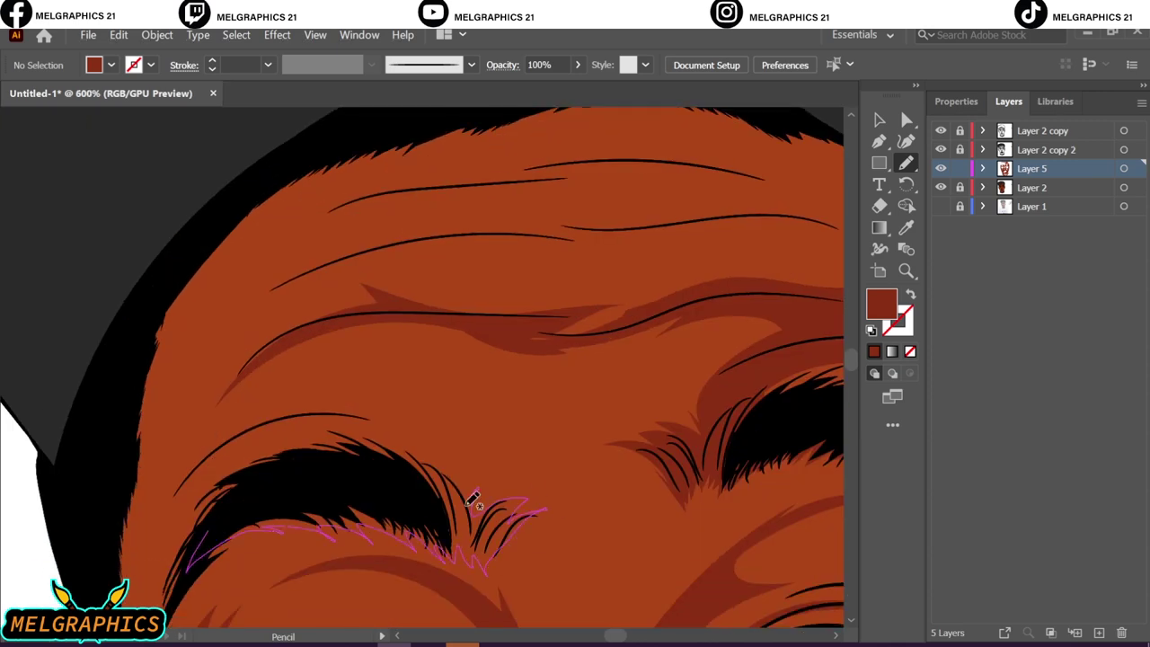
{"action": "left_click_drag", "start_coordinate": [153, 536], "coordinate": [154, 525]}
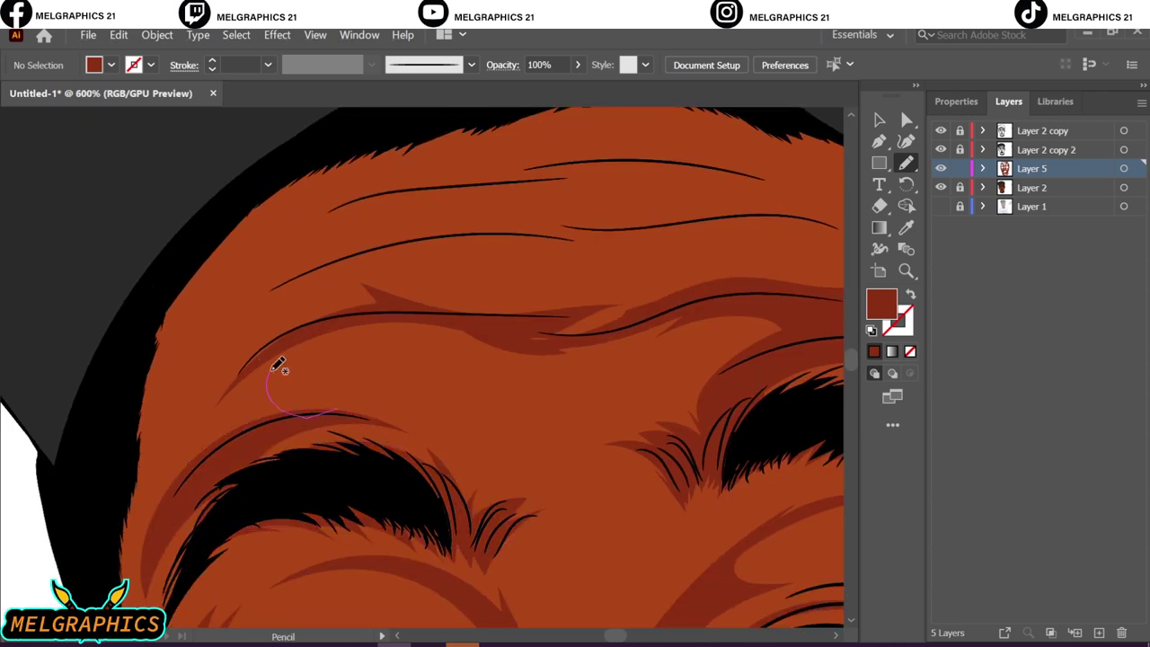
{"action": "left_click_drag", "start_coordinate": [278, 363], "coordinate": [265, 374]}
{"action": "scroll", "coordinate": [188, 551], "scroll_direction": "down", "scroll_amount": 5}
{"action": "right_click", "coordinate": [186, 556]}
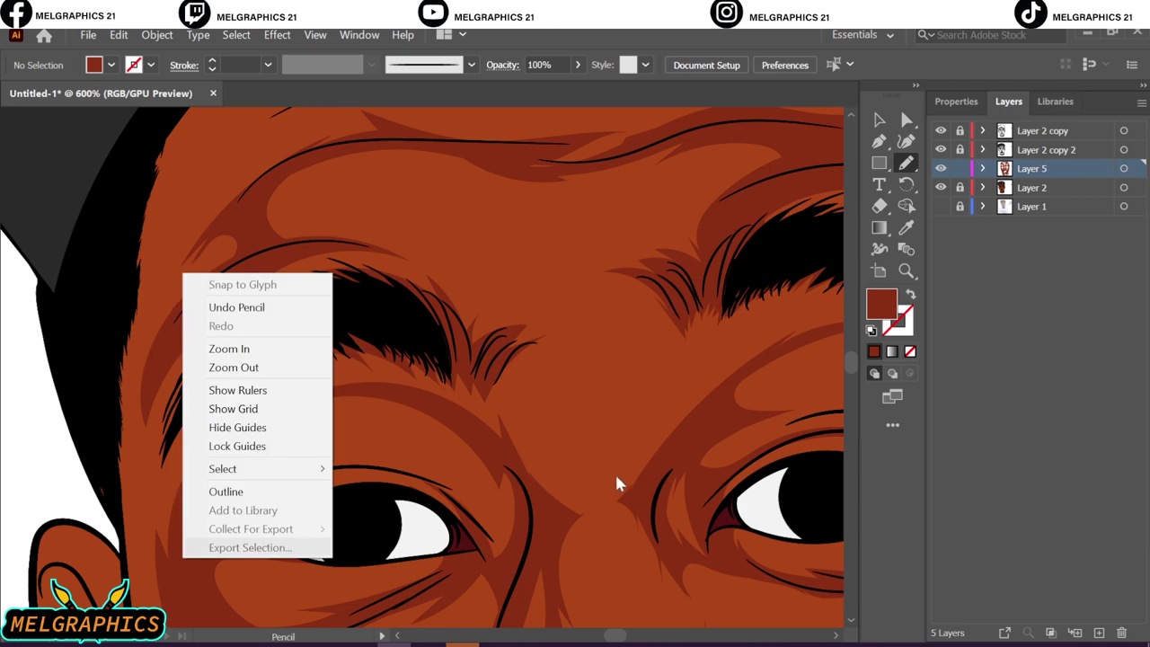
{"action": "scroll", "coordinate": [495, 308], "scroll_direction": "up", "scroll_amount": 3}
{"action": "scroll", "coordinate": [229, 350], "scroll_direction": "down", "scroll_amount": 3}
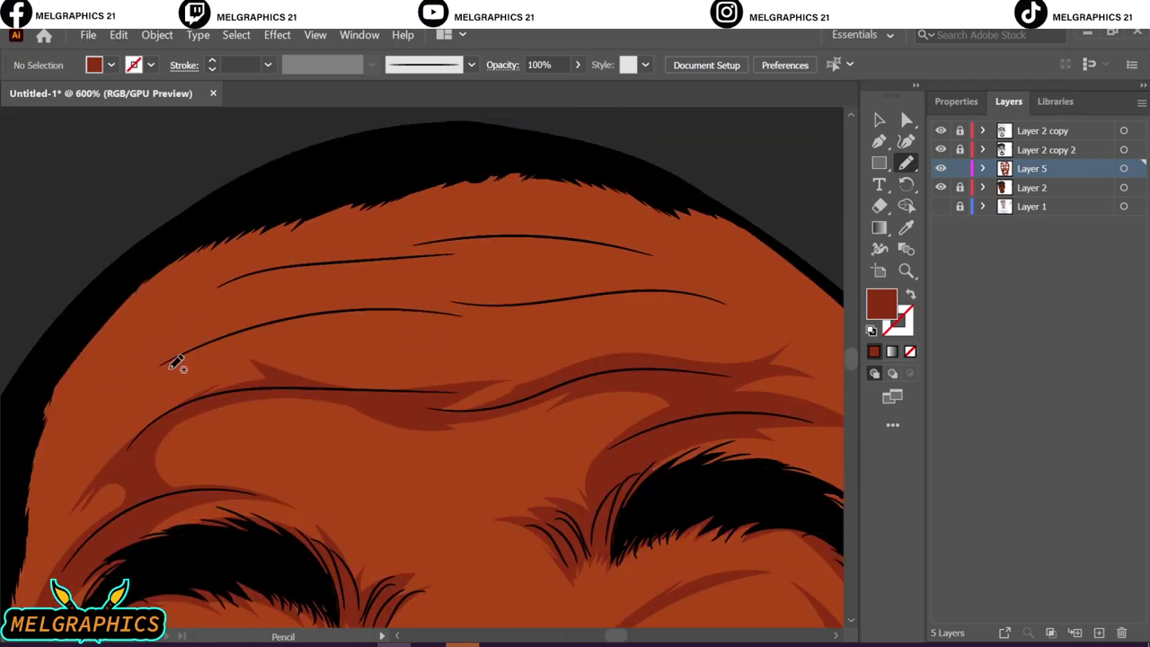
- Add dark shading along the forehead wrinkle lines from temple to the right side
{"action": "mouse_move", "coordinate": [438, 298]}
{"action": "left_mouse_down"}
{"action": "mouse_move", "coordinate": [726, 291]}
{"action": "mouse_move", "coordinate": [547, 290]}
{"action": "left_mouse_up"}
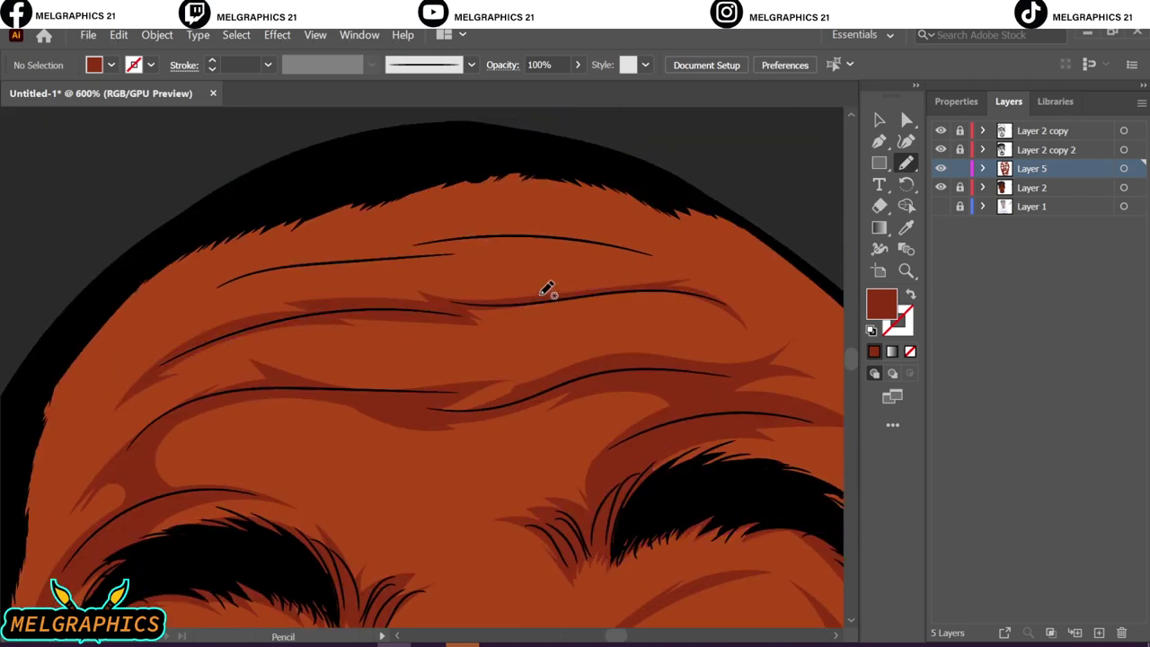
{"action": "mouse_move", "coordinate": [106, 309]}
{"action": "left_mouse_down"}
{"action": "mouse_move", "coordinate": [392, 255]}
{"action": "mouse_move", "coordinate": [677, 275]}
{"action": "mouse_move", "coordinate": [211, 272]}
{"action": "mouse_move", "coordinate": [161, 352]}
{"action": "left_mouse_up"}
{"action": "key", "text": "ctrl+0"}
{"action": "scroll", "coordinate": [492, 257], "scroll_direction": "up", "scroll_amount": 5, "text": "alt"}
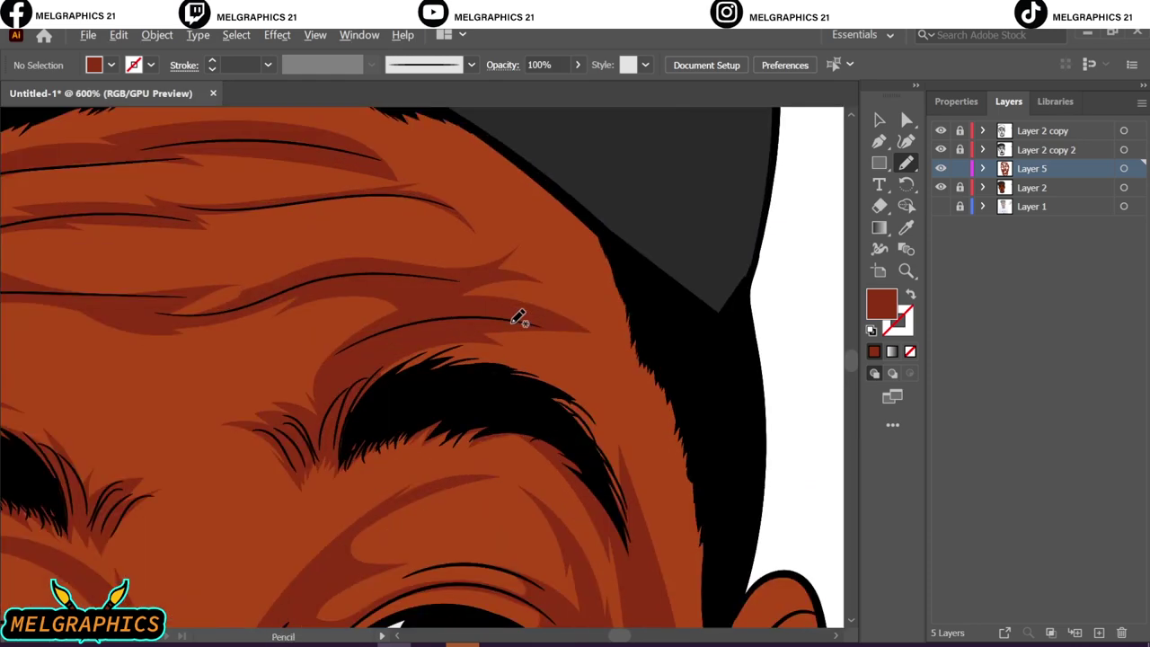
{"action": "mouse_move", "coordinate": [346, 216]}
{"action": "left_mouse_down"}
{"action": "mouse_move", "coordinate": [521, 329]}
{"action": "mouse_move", "coordinate": [482, 341]}
{"action": "mouse_move", "coordinate": [387, 252]}
{"action": "left_mouse_up"}
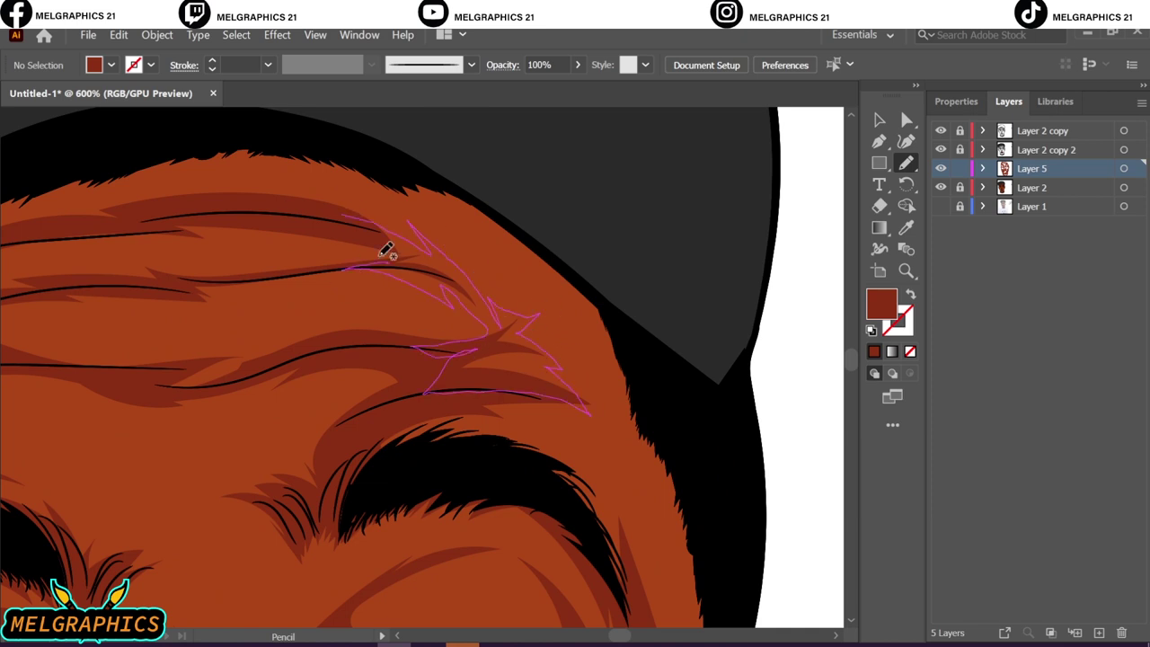
{"action": "left_click_drag", "start_coordinate": [543, 388], "coordinate": [584, 416]}
{"action": "key", "text": "ctrl+0"}
- Lock Layer 5, add a new layer, and set the fill to lighter brown #993E1A
{"action": "left_click", "coordinate": [959, 168]}
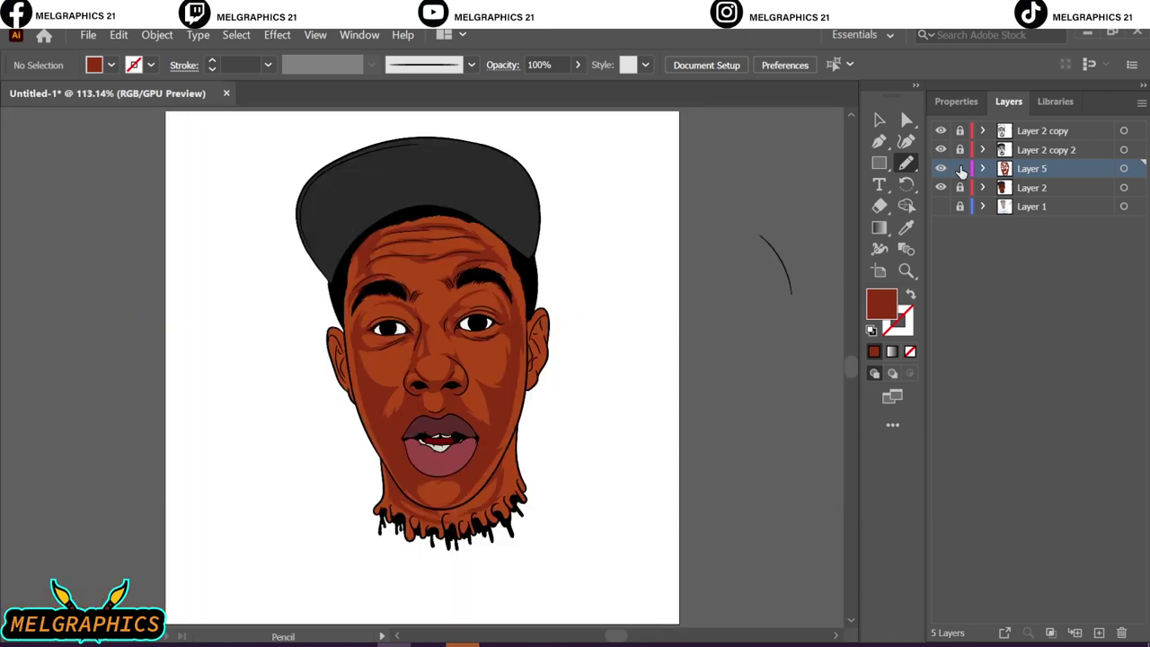
{"action": "left_click", "coordinate": [1099, 633]}
{"action": "key", "text": "i"}
{"action": "double_click", "coordinate": [880, 303]}
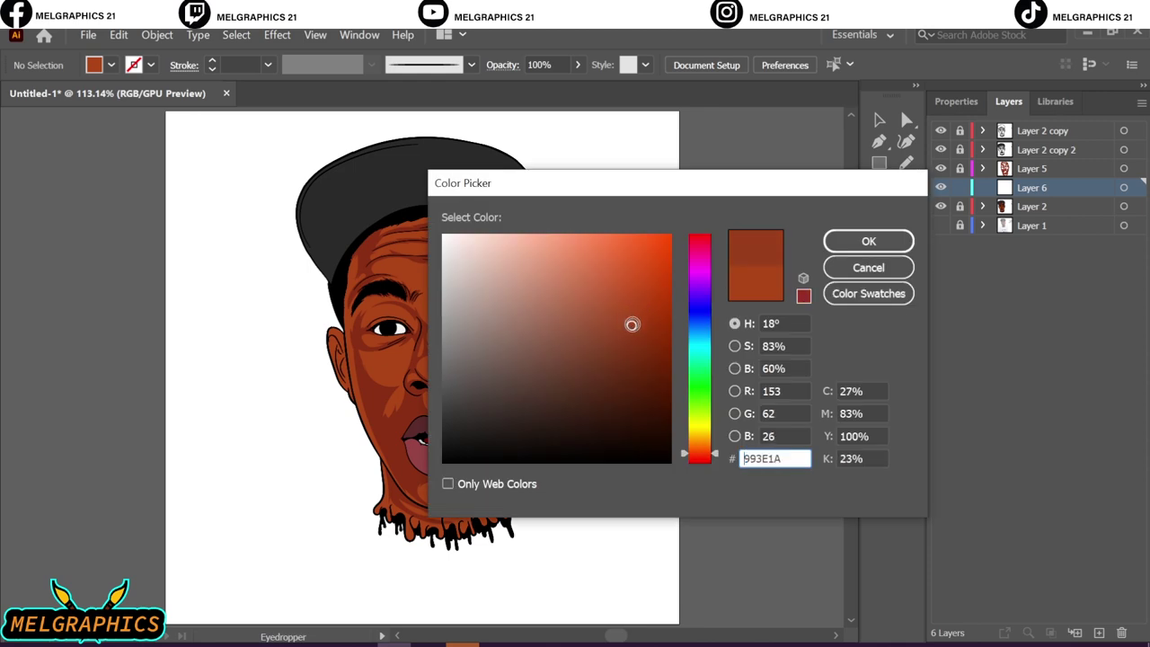
{"action": "left_click", "coordinate": [873, 236]}
{"action": "key", "text": "n"}
- Draw pencil highlights on the chin, lower jaw, left face edge and left cheek
{"action": "scroll", "coordinate": [480, 360], "scroll_direction": "up", "scroll_amount": 5, "text": "alt"}
{"action": "scroll", "coordinate": [477, 385], "scroll_direction": "left", "scroll_amount": 3, "text": "shift"}
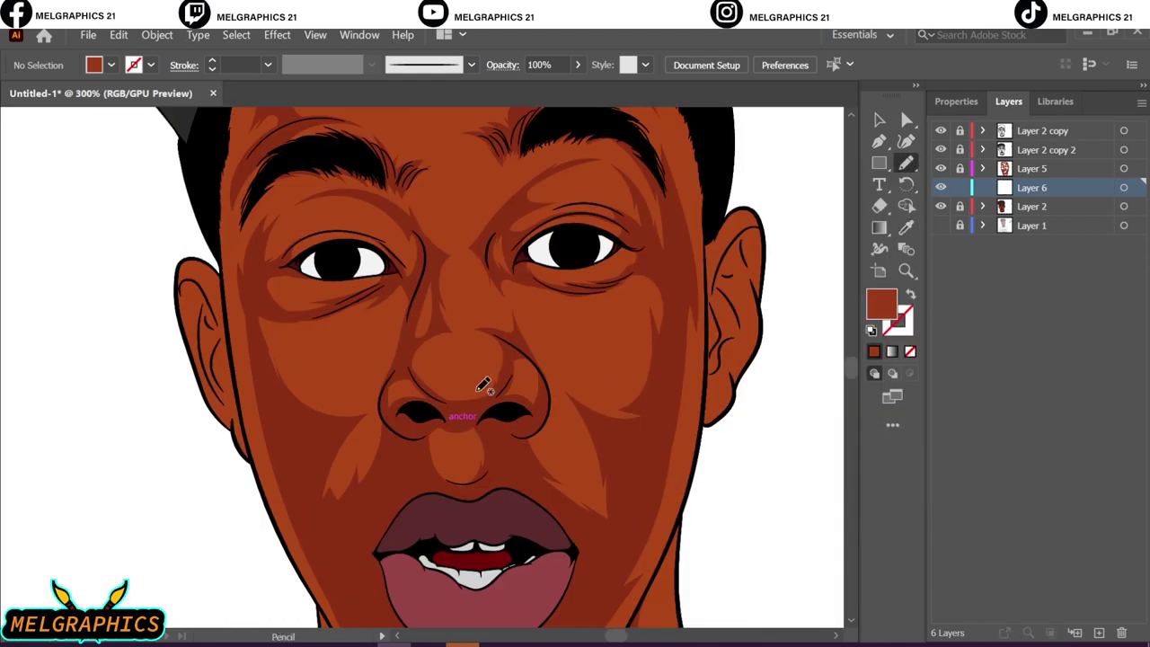
{"action": "scroll", "coordinate": [324, 180], "scroll_direction": "down", "scroll_amount": 3}
{"action": "left_click_drag", "start_coordinate": [482, 595], "coordinate": [422, 544]}
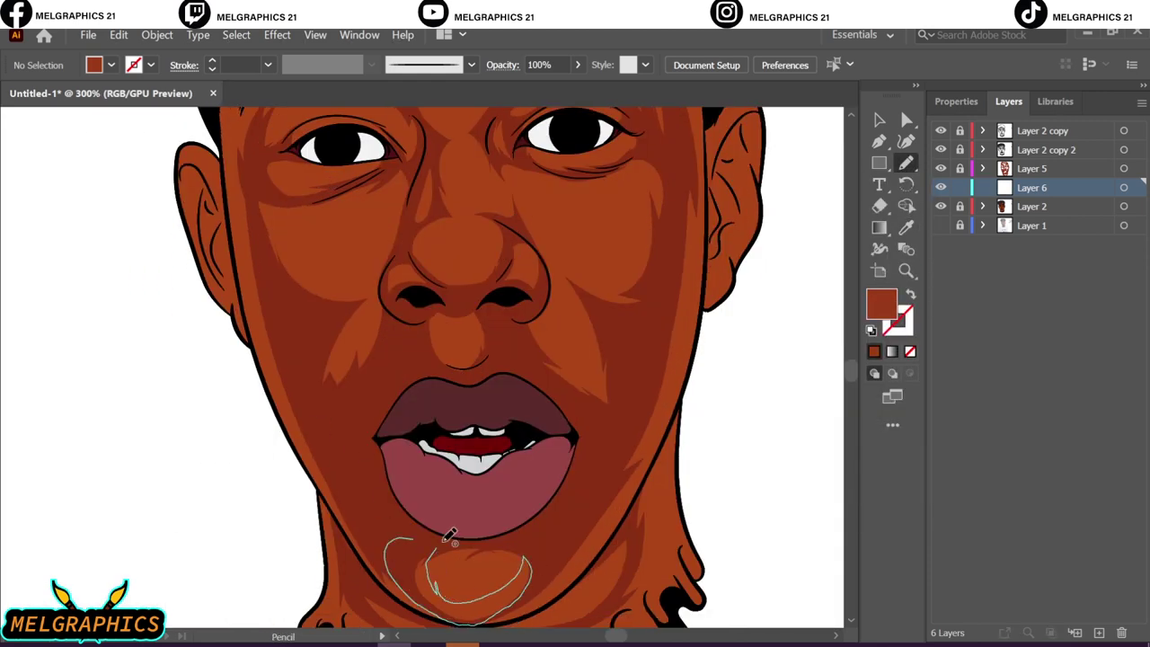
{"action": "left_click_drag", "start_coordinate": [427, 590], "coordinate": [460, 598]}
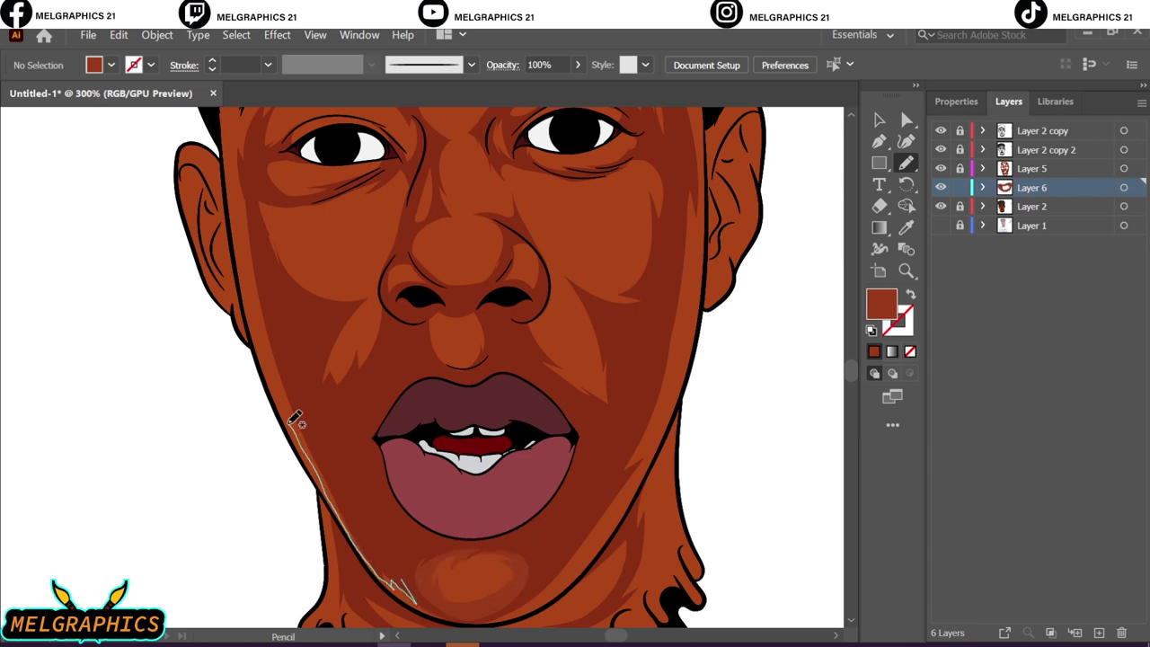
{"action": "scroll", "coordinate": [272, 510], "scroll_direction": "up", "scroll_amount": 4}
{"action": "left_click_drag", "start_coordinate": [242, 298], "coordinate": [270, 329]}
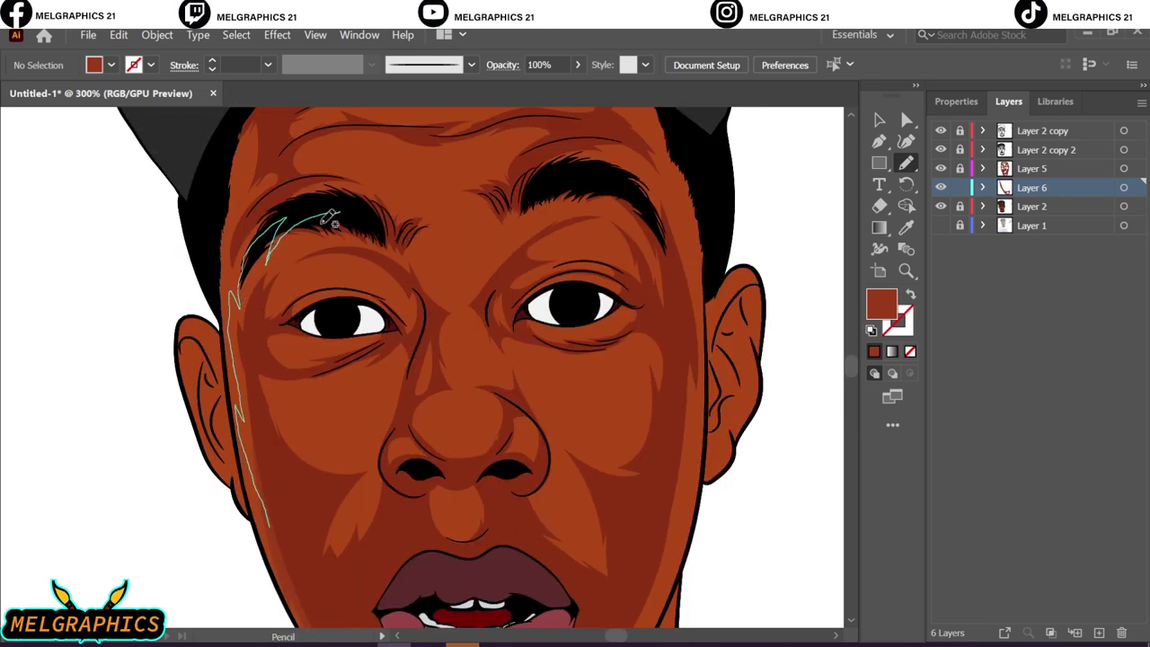
{"action": "left_click_drag", "start_coordinate": [260, 288], "coordinate": [294, 215]}
{"action": "mouse_move", "coordinate": [294, 348]}
{"action": "left_mouse_down"}
{"action": "mouse_move", "coordinate": [269, 342]}
{"action": "mouse_move", "coordinate": [234, 296]}
{"action": "left_mouse_up"}
- Draw highlights under the left eye, on the nose wing, nose bridge and nose tip
{"action": "key", "text": "ctrl+0"}
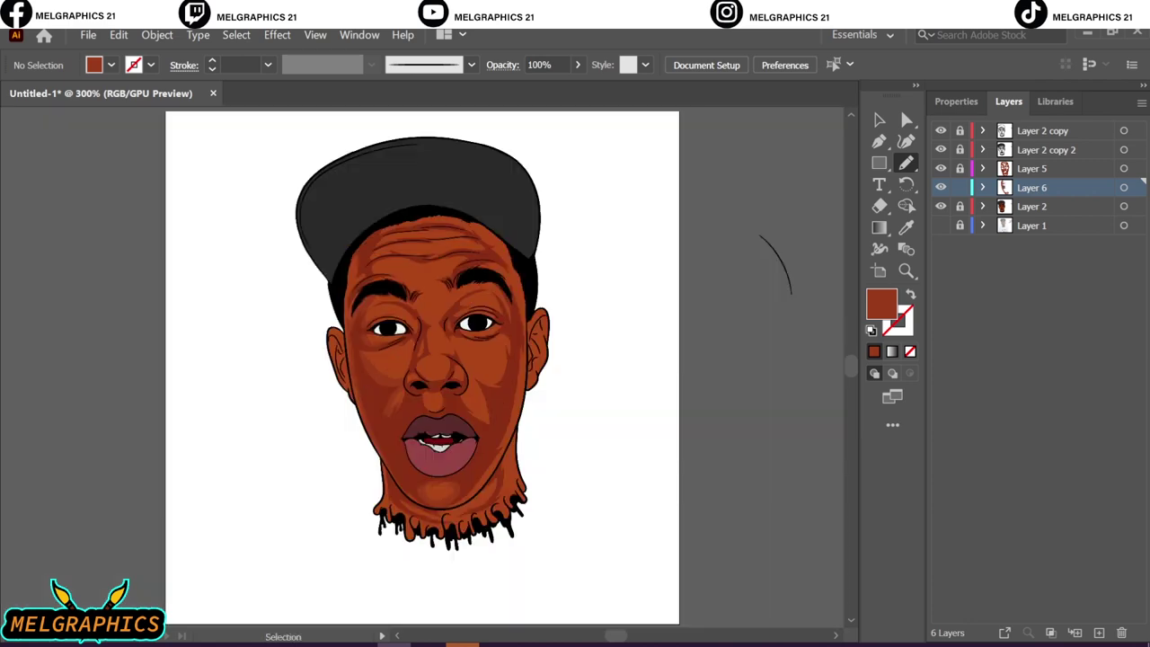
{"action": "scroll", "coordinate": [387, 354], "scroll_direction": "up", "scroll_amount": 5, "text": "alt"}
{"action": "left_click_drag", "start_coordinate": [191, 315], "coordinate": [486, 336]}
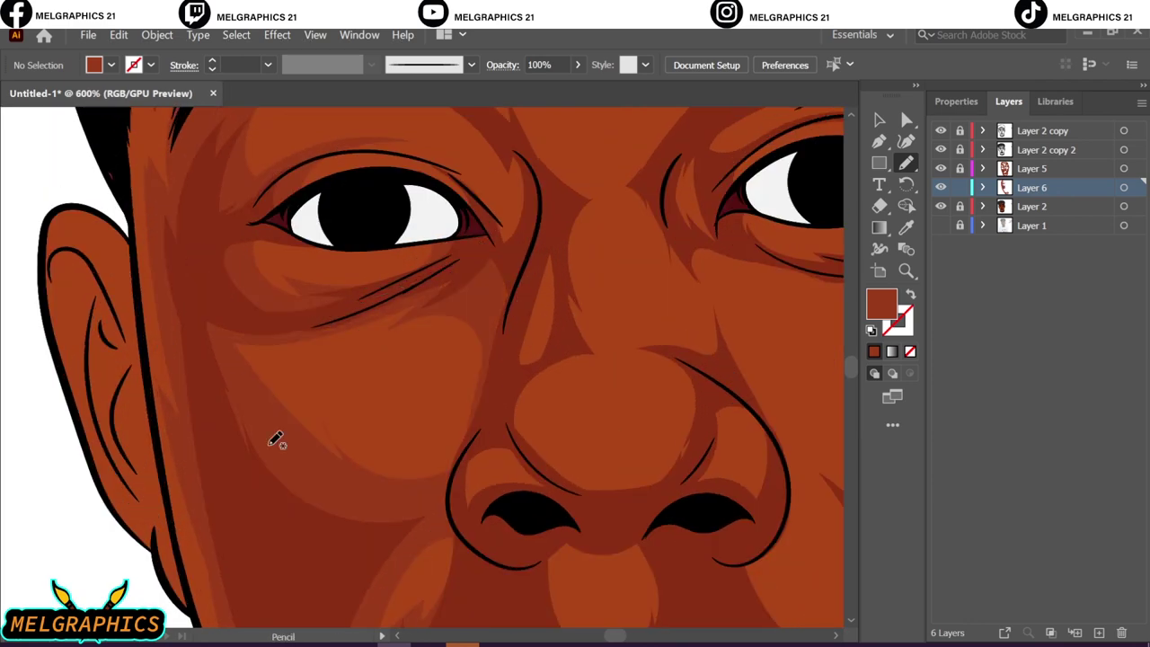
{"action": "left_click_drag", "start_coordinate": [483, 465], "coordinate": [535, 471]}
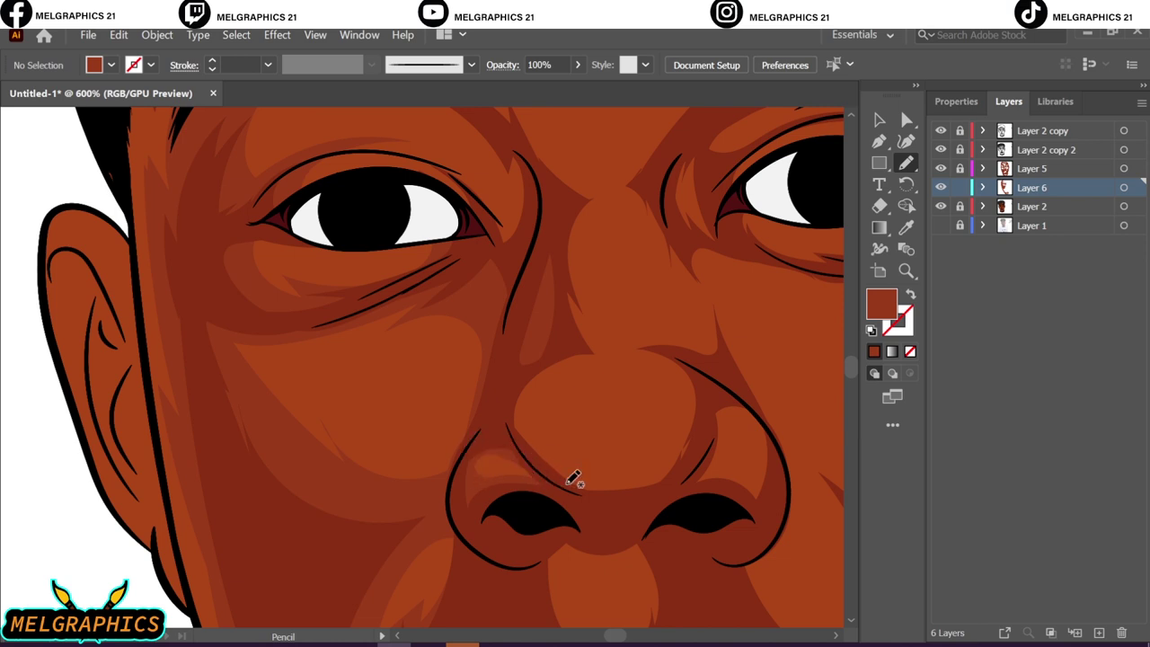
{"action": "left_click_drag", "start_coordinate": [506, 425], "coordinate": [596, 211]}
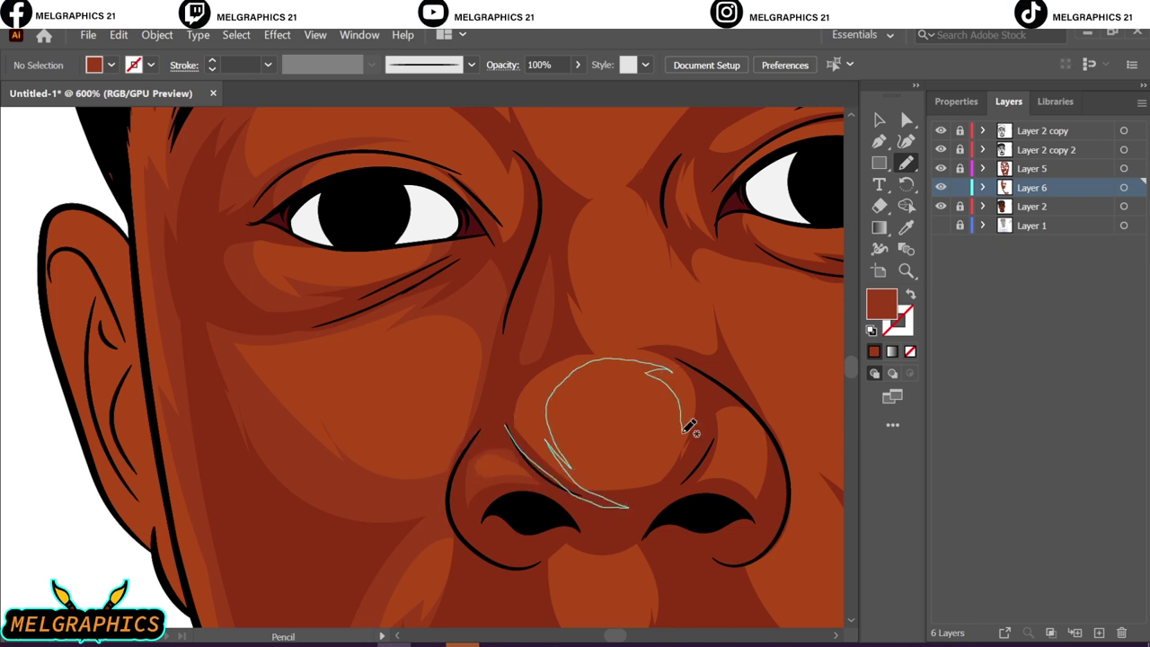
{"action": "left_click_drag", "start_coordinate": [688, 263], "coordinate": [596, 162]}
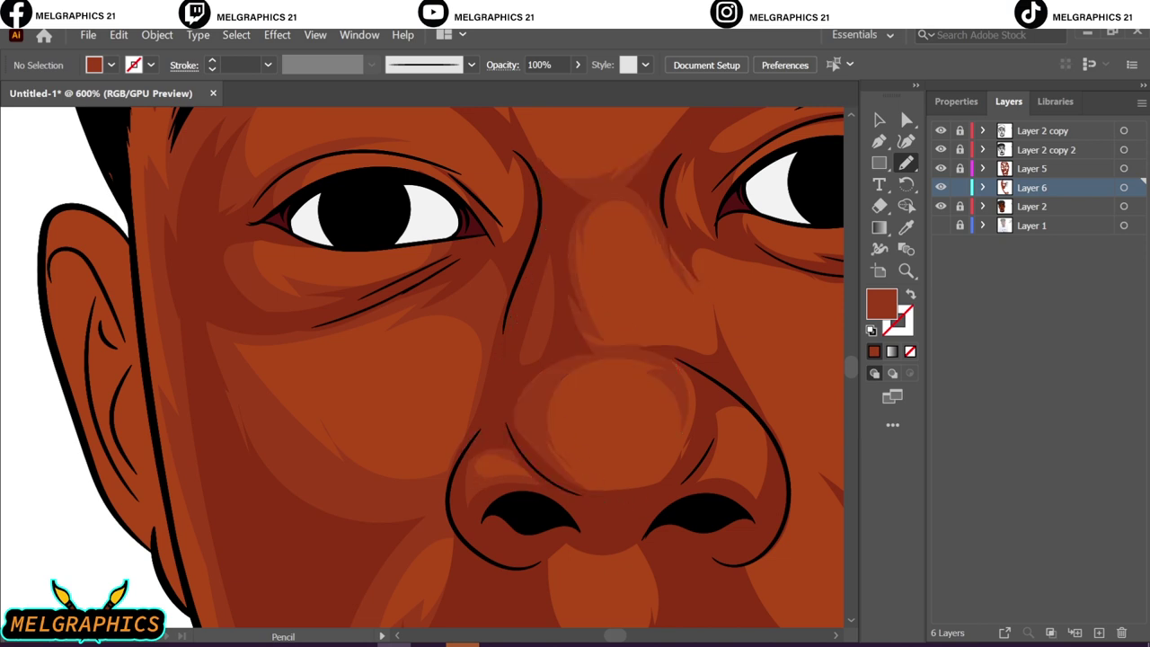
{"action": "left_click_drag", "start_coordinate": [673, 364], "coordinate": [557, 485]}
- Draw shading shapes across the right cheek and around the eye, nose bridge and eyebrow
{"action": "key", "text": "ctrl+0"}
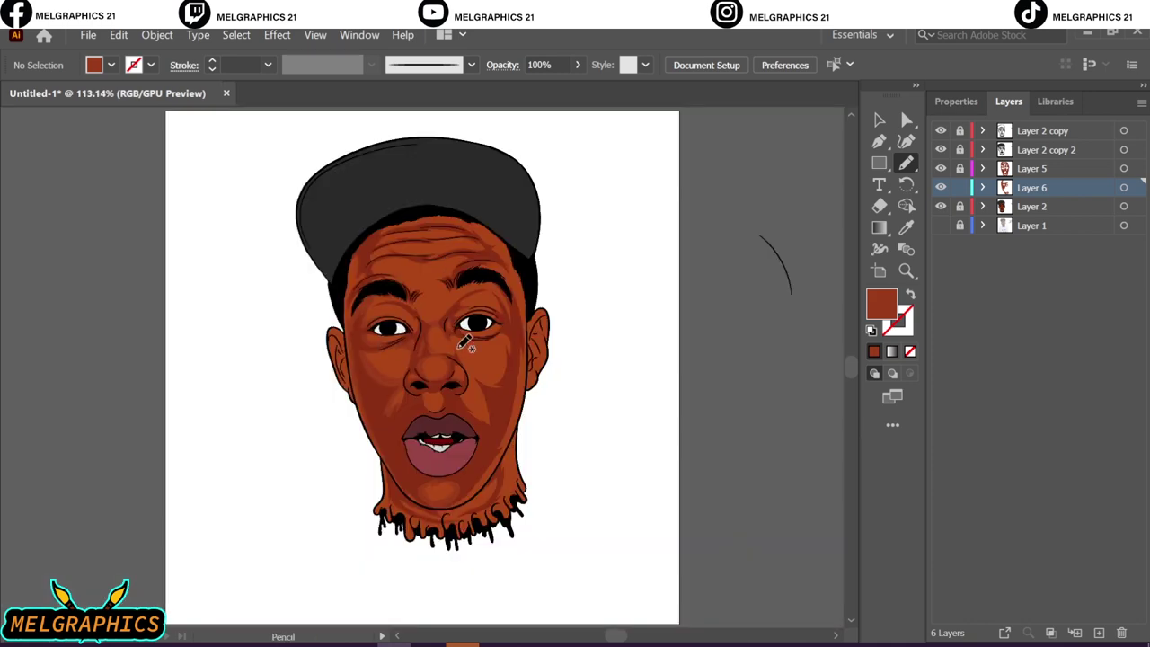
{"action": "scroll", "coordinate": [419, 342], "scroll_direction": "up", "scroll_amount": 5}
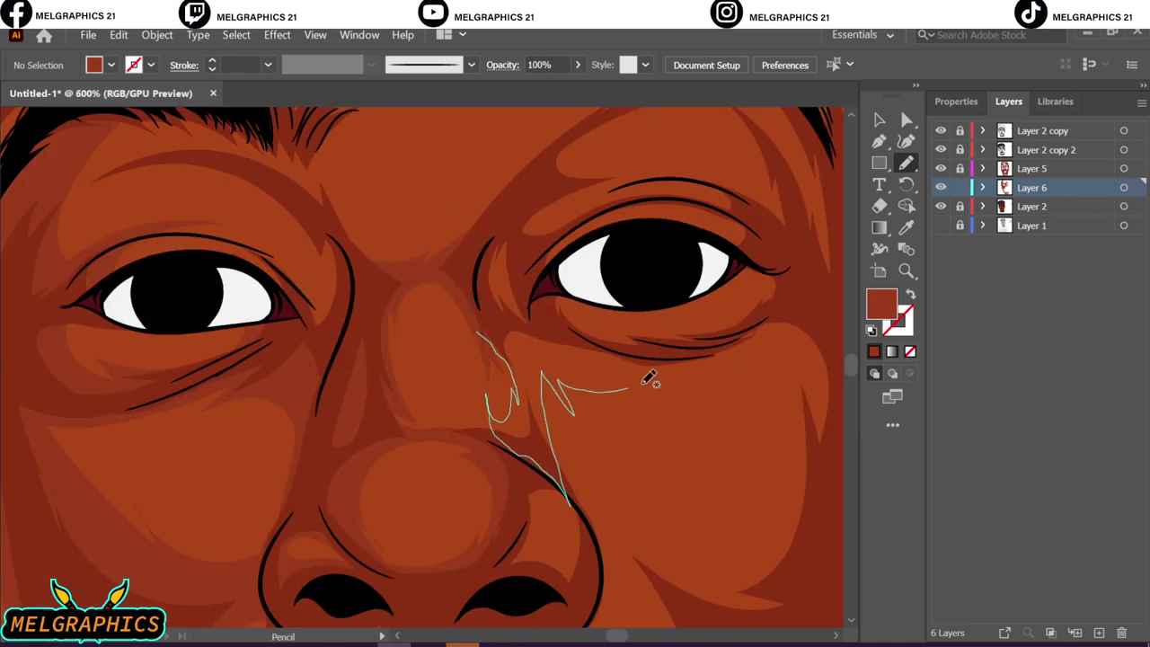
{"action": "left_click_drag", "start_coordinate": [494, 391], "coordinate": [489, 328]}
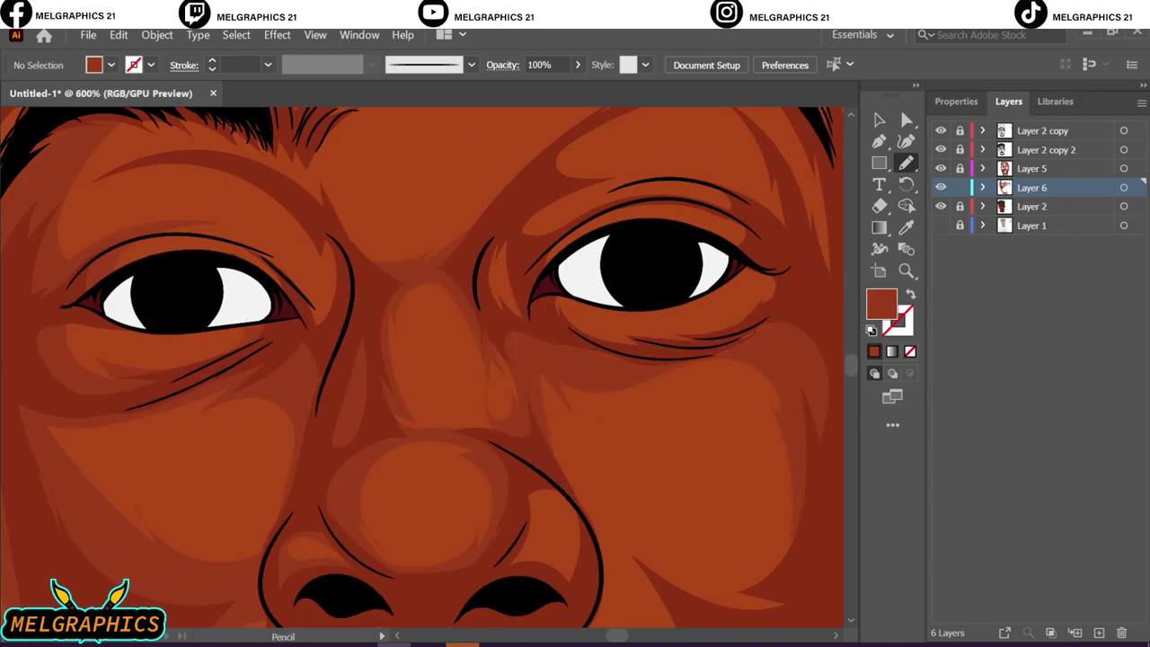
{"action": "scroll", "coordinate": [462, 398], "scroll_direction": "down", "scroll_amount": 3}
{"action": "scroll", "coordinate": [462, 398], "scroll_direction": "up", "scroll_amount": 2}
{"action": "mouse_move", "coordinate": [600, 276]}
{"action": "left_mouse_down"}
{"action": "mouse_move", "coordinate": [479, 329]}
{"action": "mouse_move", "coordinate": [485, 396]}
{"action": "left_mouse_up"}
{"action": "scroll", "coordinate": [485, 395], "scroll_direction": "down", "scroll_amount": 3}
{"action": "scroll", "coordinate": [398, 303], "scroll_direction": "up", "scroll_amount": 3}
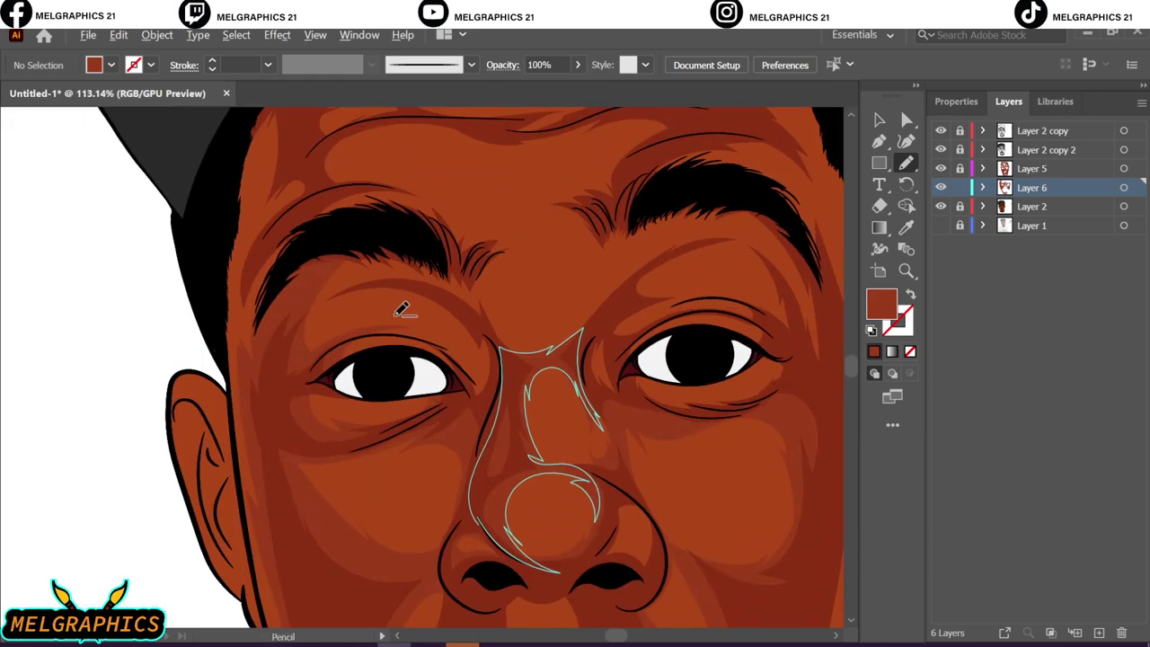
{"action": "scroll", "coordinate": [380, 403], "scroll_direction": "down", "scroll_amount": 1}
{"action": "left_click_drag", "start_coordinate": [380, 403], "coordinate": [382, 406]}
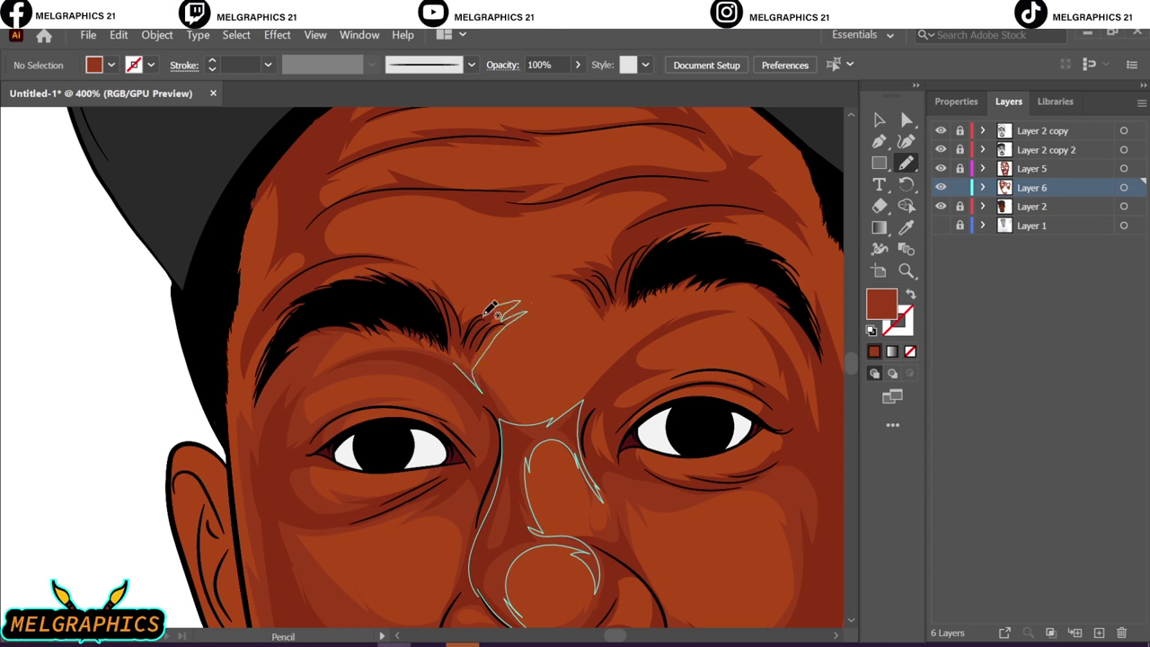
{"action": "mouse_move", "coordinate": [481, 386]}
{"action": "left_mouse_down"}
{"action": "mouse_move", "coordinate": [319, 331]}
{"action": "mouse_move", "coordinate": [481, 395]}
{"action": "left_mouse_up"}
{"action": "mouse_move", "coordinate": [347, 296]}
{"action": "left_mouse_down"}
{"action": "mouse_move", "coordinate": [569, 219]}
{"action": "mouse_move", "coordinate": [341, 278]}
{"action": "left_mouse_up"}
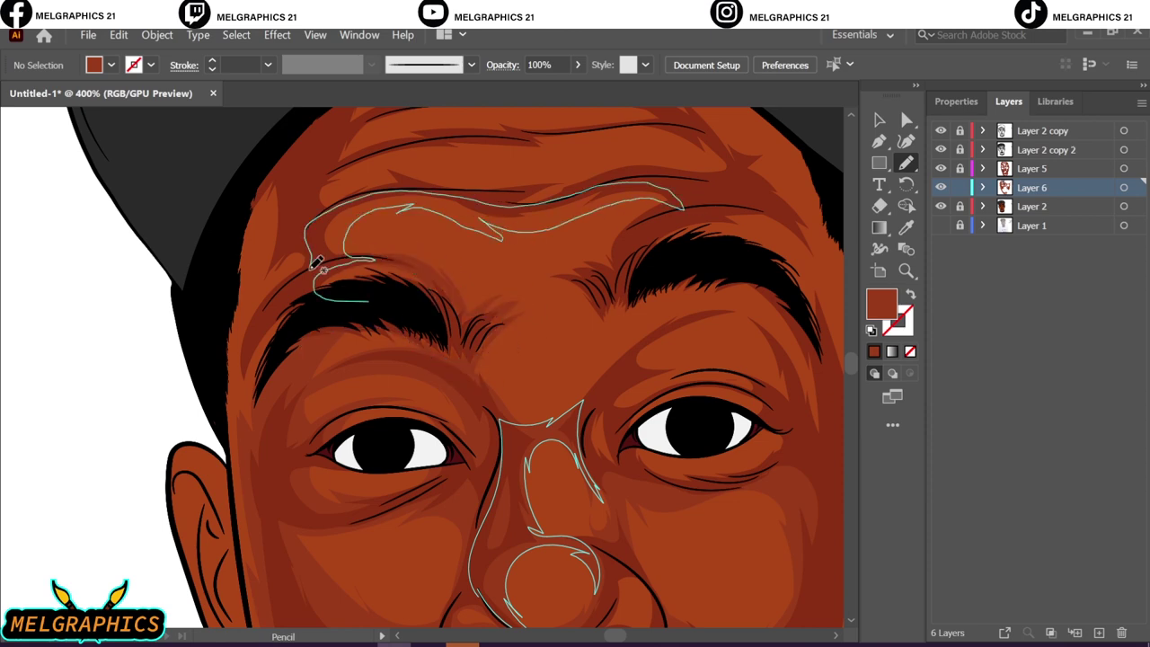
- Add shading at the temple and from the brow onto the forehead, around the eye
{"action": "mouse_move", "coordinate": [288, 242]}
{"action": "left_mouse_down"}
{"action": "mouse_move", "coordinate": [268, 192]}
{"action": "mouse_move", "coordinate": [236, 384]}
{"action": "left_mouse_up"}
{"action": "scroll", "coordinate": [587, 362], "scroll_direction": "down", "scroll_amount": 3}
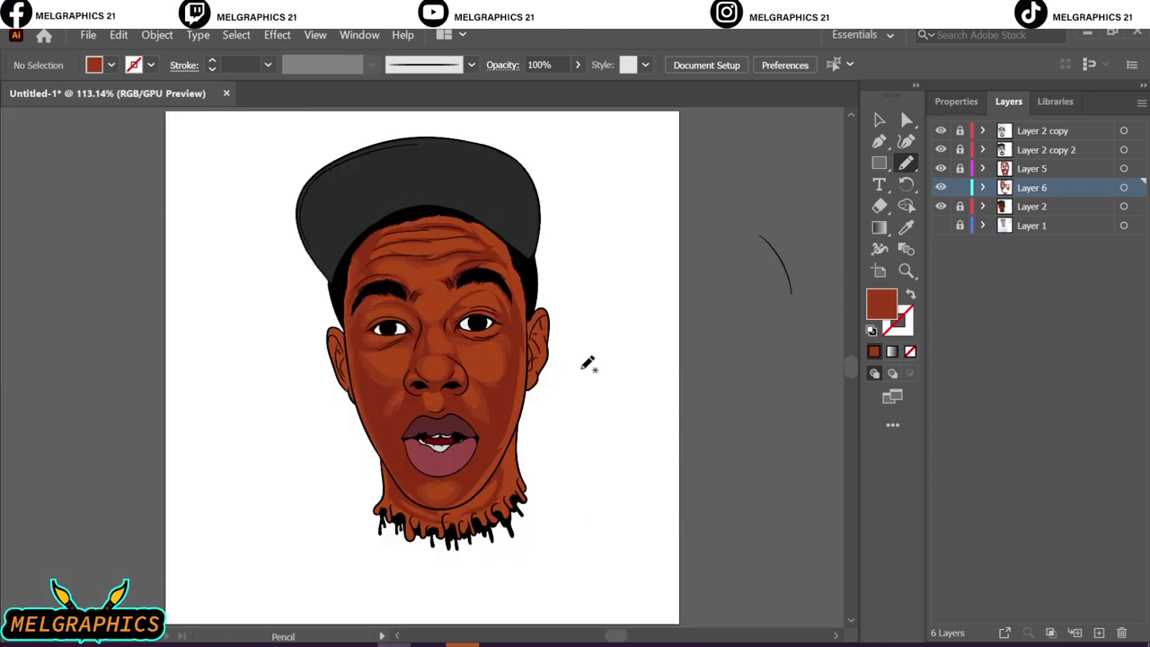
{"action": "scroll", "coordinate": [480, 346], "scroll_direction": "up", "scroll_amount": 3}
{"action": "scroll", "coordinate": [481, 346], "scroll_direction": "down", "scroll_amount": 2}
{"action": "scroll", "coordinate": [539, 296], "scroll_direction": "up", "scroll_amount": 2}
{"action": "left_click_drag", "start_coordinate": [527, 283], "coordinate": [467, 382]}
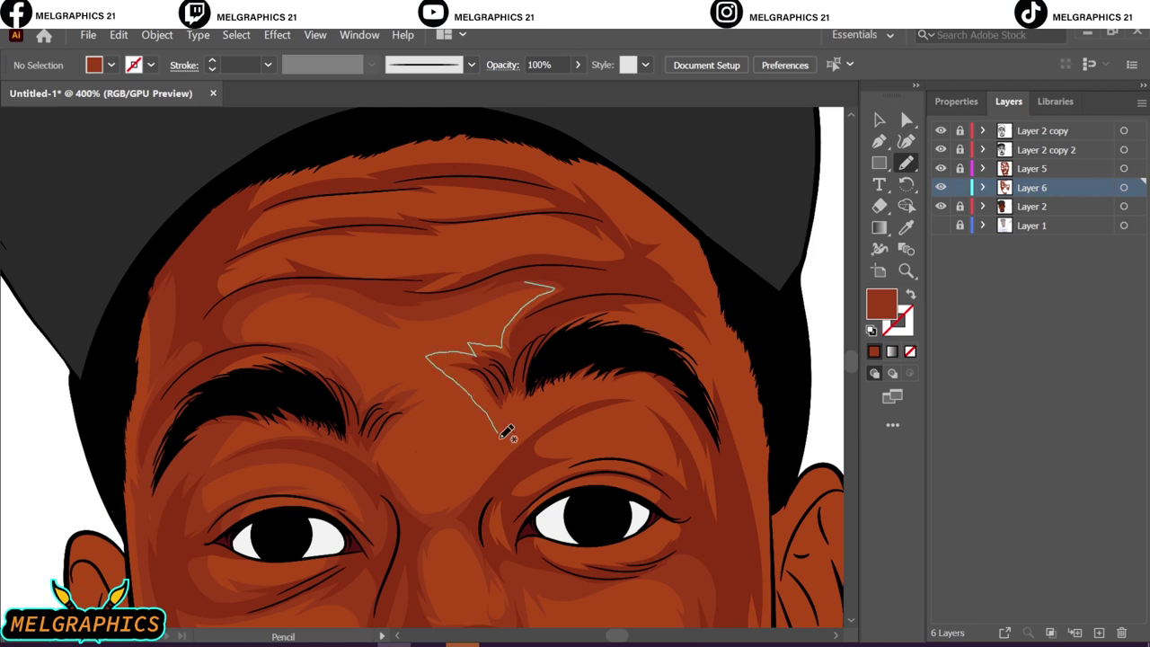
{"action": "left_click_drag", "start_coordinate": [507, 434], "coordinate": [609, 520]}
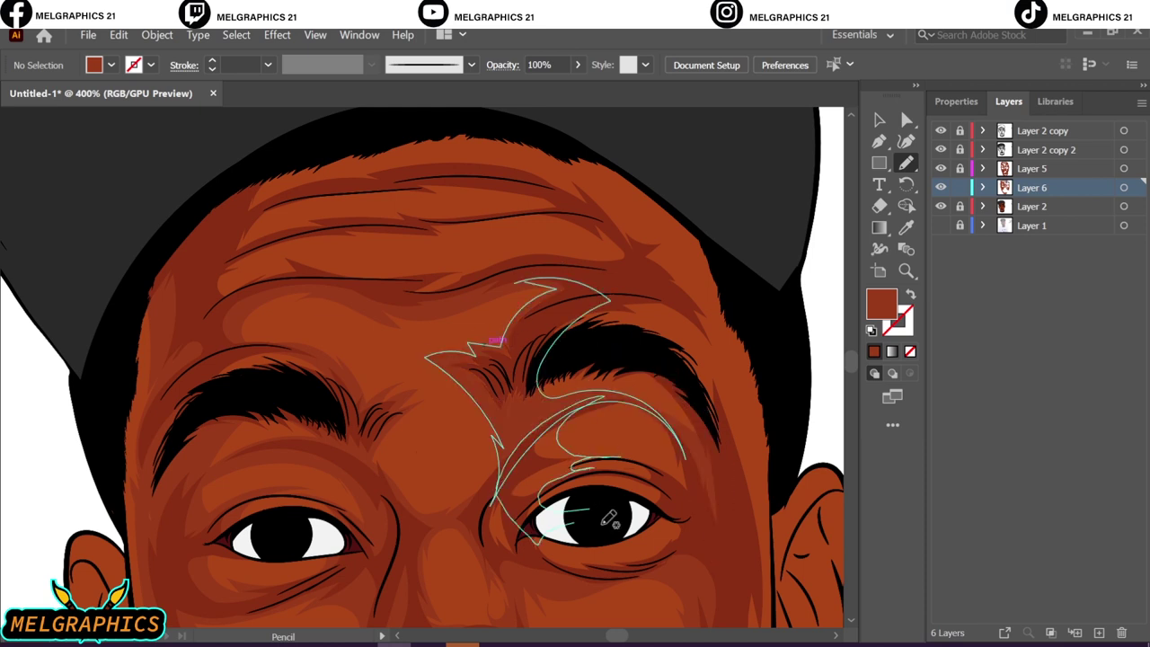
{"action": "scroll", "coordinate": [545, 442], "scroll_direction": "down", "scroll_amount": 3}
{"action": "mouse_move", "coordinate": [609, 520]}
{"action": "left_mouse_down"}
{"action": "mouse_move", "coordinate": [544, 441]}
{"action": "mouse_move", "coordinate": [607, 466]}
{"action": "mouse_move", "coordinate": [555, 455]}
{"action": "left_mouse_up"}
{"action": "scroll", "coordinate": [539, 405], "scroll_direction": "up", "scroll_amount": 2}
{"action": "left_click_drag", "start_coordinate": [459, 368], "coordinate": [518, 410]}
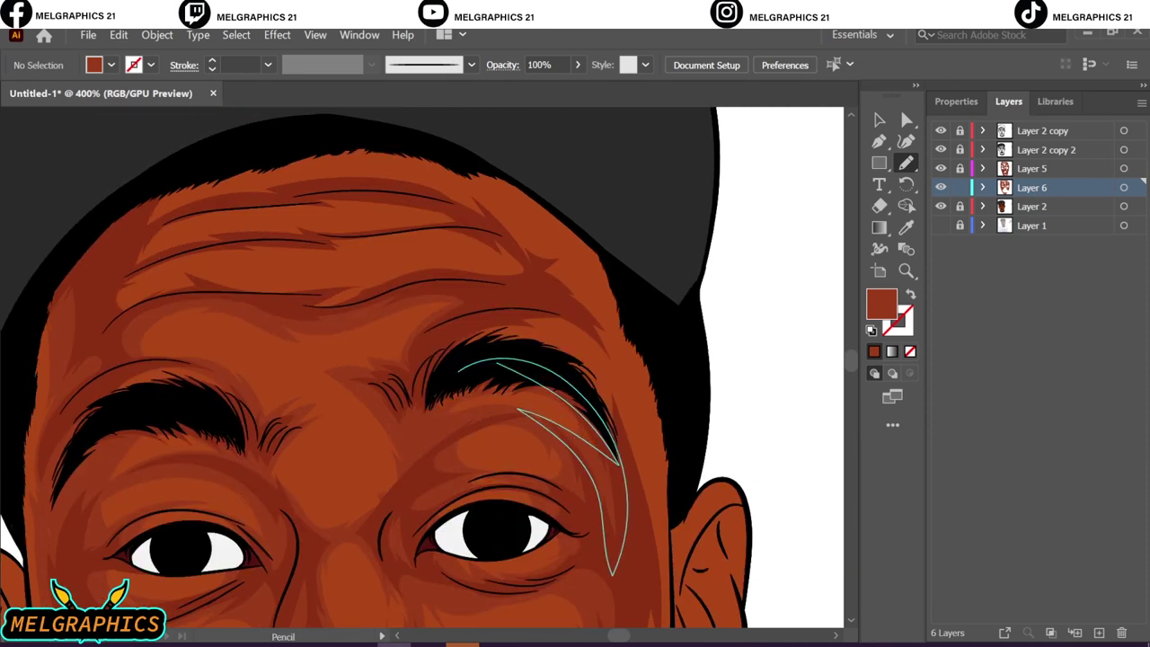
{"action": "left_click_drag", "start_coordinate": [604, 424], "coordinate": [442, 342]}
- Trace shading strokes along the forehead wrinkles
{"action": "scroll", "coordinate": [432, 400], "scroll_direction": "up", "scroll_amount": 3}
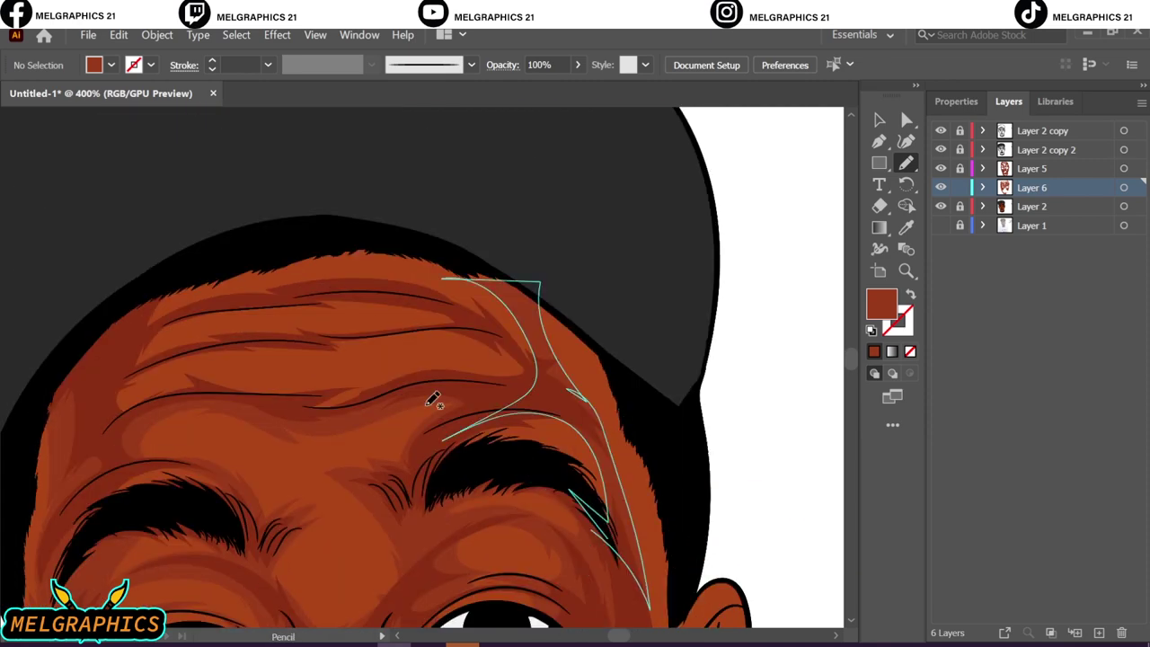
{"action": "left_click_drag", "start_coordinate": [430, 402], "coordinate": [477, 333]}
{"action": "mouse_move", "coordinate": [215, 342]}
{"action": "left_mouse_down"}
{"action": "mouse_move", "coordinate": [177, 334]}
{"action": "mouse_move", "coordinate": [393, 284]}
{"action": "left_mouse_up"}
{"action": "mouse_move", "coordinate": [158, 346]}
{"action": "left_mouse_down"}
{"action": "mouse_move", "coordinate": [428, 296]}
{"action": "mouse_move", "coordinate": [176, 305]}
{"action": "mouse_move", "coordinate": [395, 244]}
{"action": "left_mouse_up"}
{"action": "scroll", "coordinate": [386, 369], "scroll_direction": "down", "scroll_amount": 3}
{"action": "scroll", "coordinate": [387, 368], "scroll_direction": "right", "scroll_amount": 3}
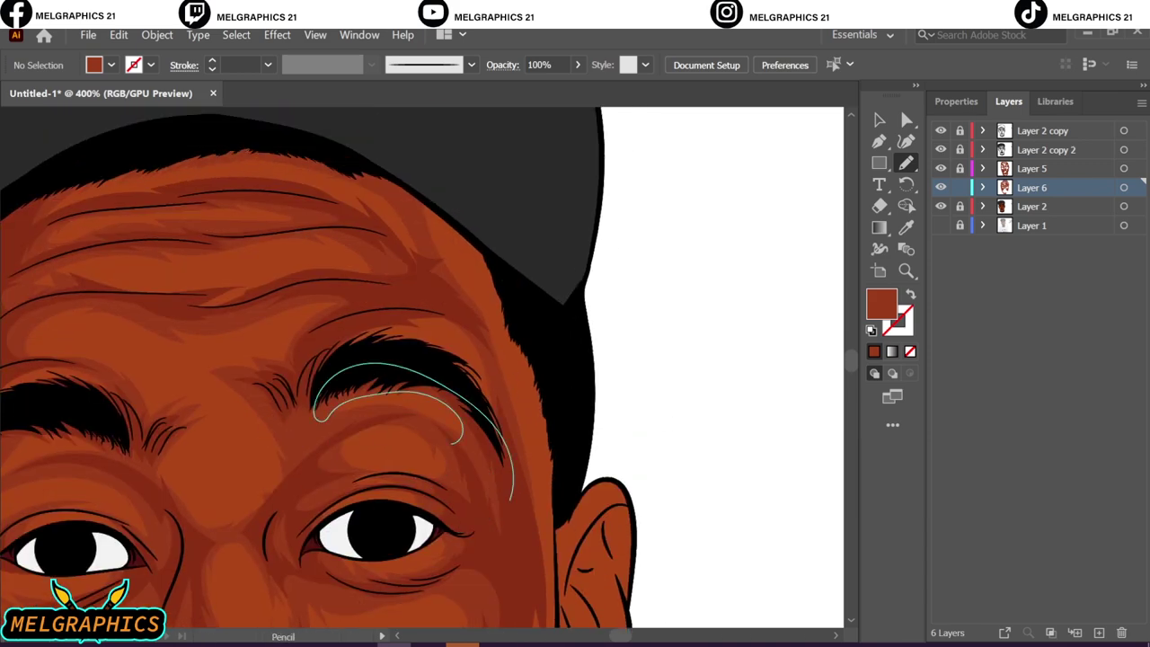
{"action": "left_click_drag", "start_coordinate": [510, 497], "coordinate": [514, 500]}
{"action": "scroll", "coordinate": [386, 368], "scroll_direction": "down", "scroll_amount": 5}
{"action": "left_click_drag", "start_coordinate": [216, 593], "coordinate": [529, 126]}
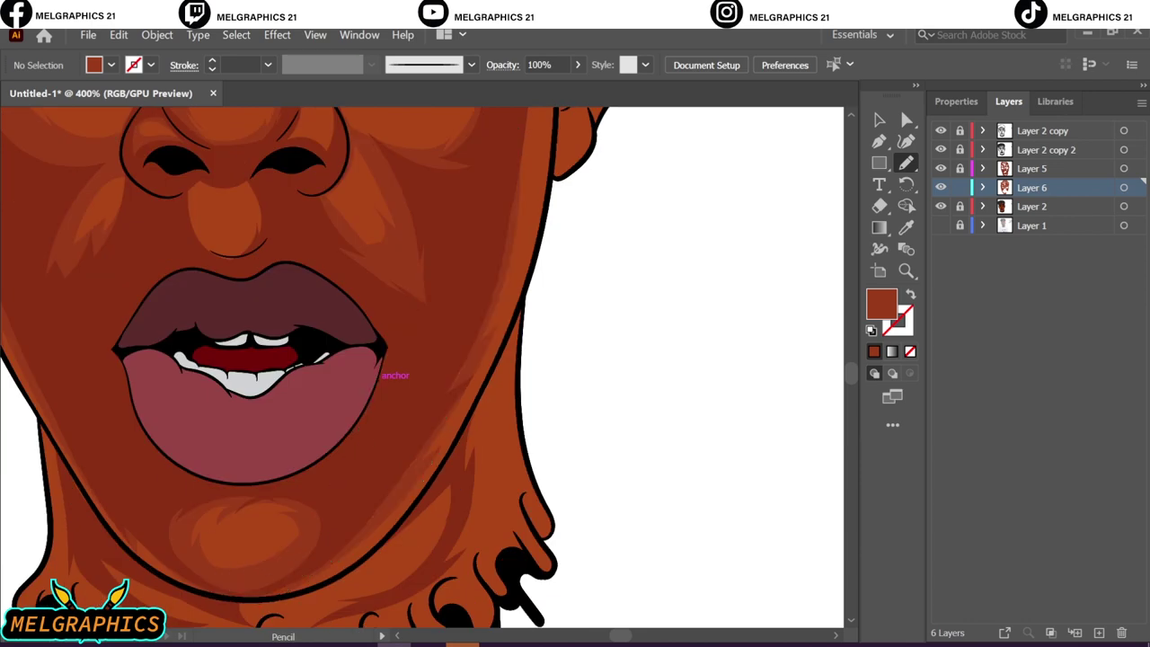
{"action": "scroll", "coordinate": [422, 369], "scroll_direction": "up", "scroll_amount": 5}
- Draw a shading stroke down the right jaw, then fit the artboard in view
{"action": "key", "text": "ctrl+0"}
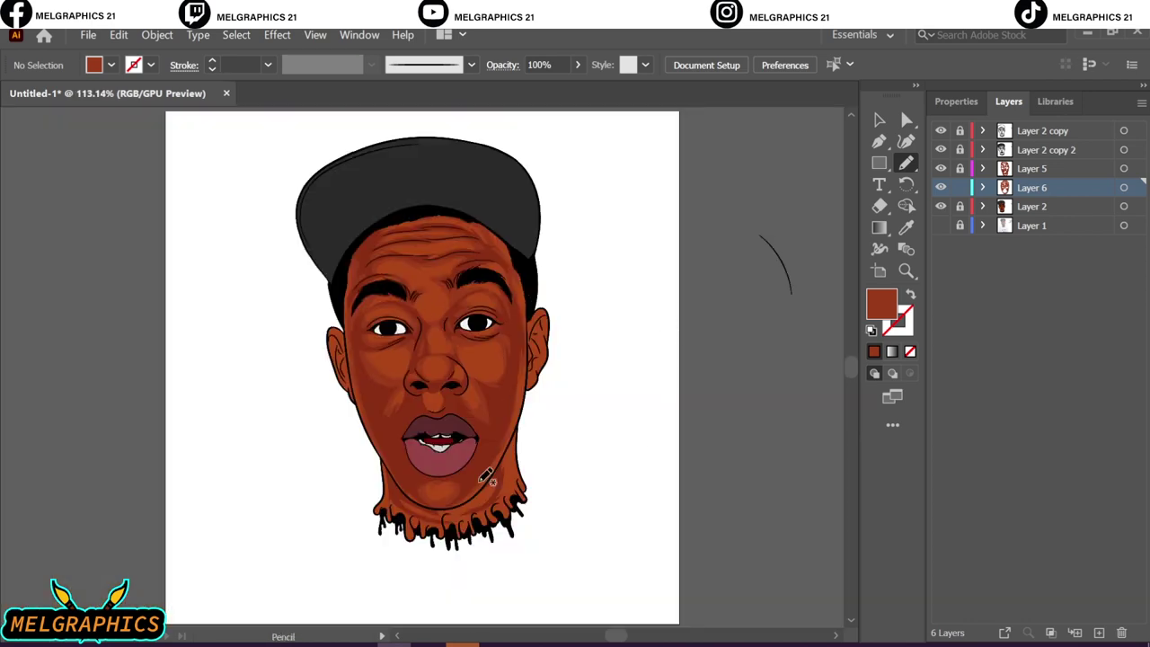
{"action": "scroll", "coordinate": [485, 476], "scroll_direction": "up", "scroll_amount": 3}
{"action": "mouse_move", "coordinate": [547, 353]}
{"action": "left_mouse_down"}
{"action": "mouse_move", "coordinate": [362, 509]}
{"action": "mouse_move", "coordinate": [208, 368]}
{"action": "left_mouse_up"}
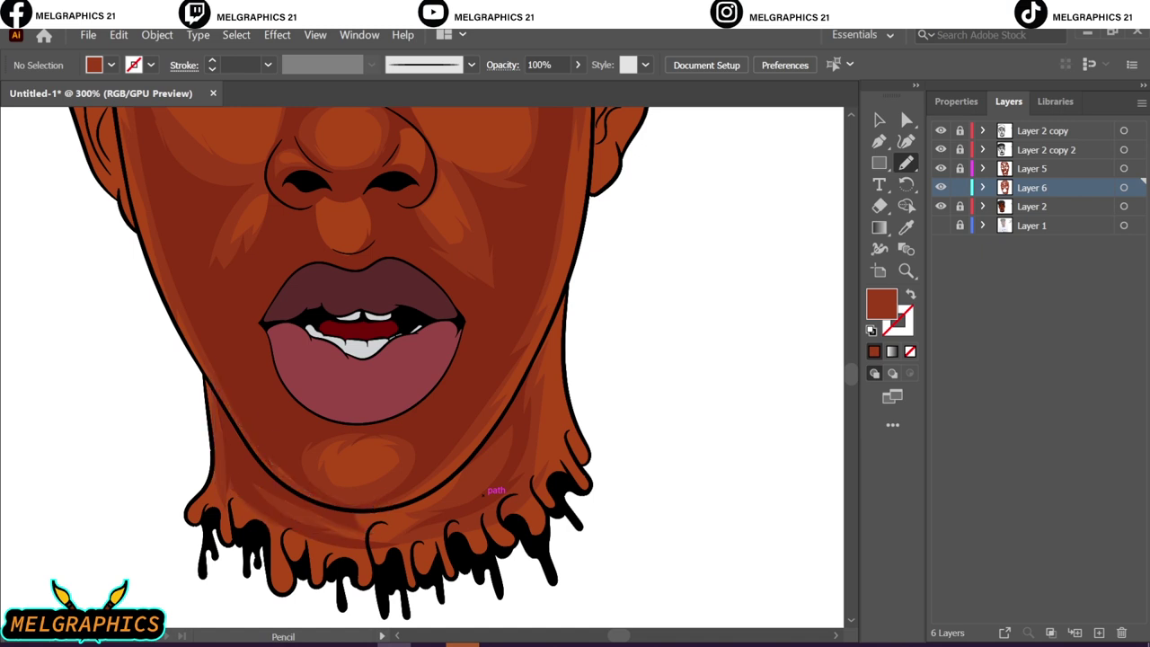
{"action": "key", "text": "ctrl+0"}
- Lock Layer 6, create Layer 7, and confirm a brown fill colour
{"action": "left_click", "coordinate": [960, 187]}
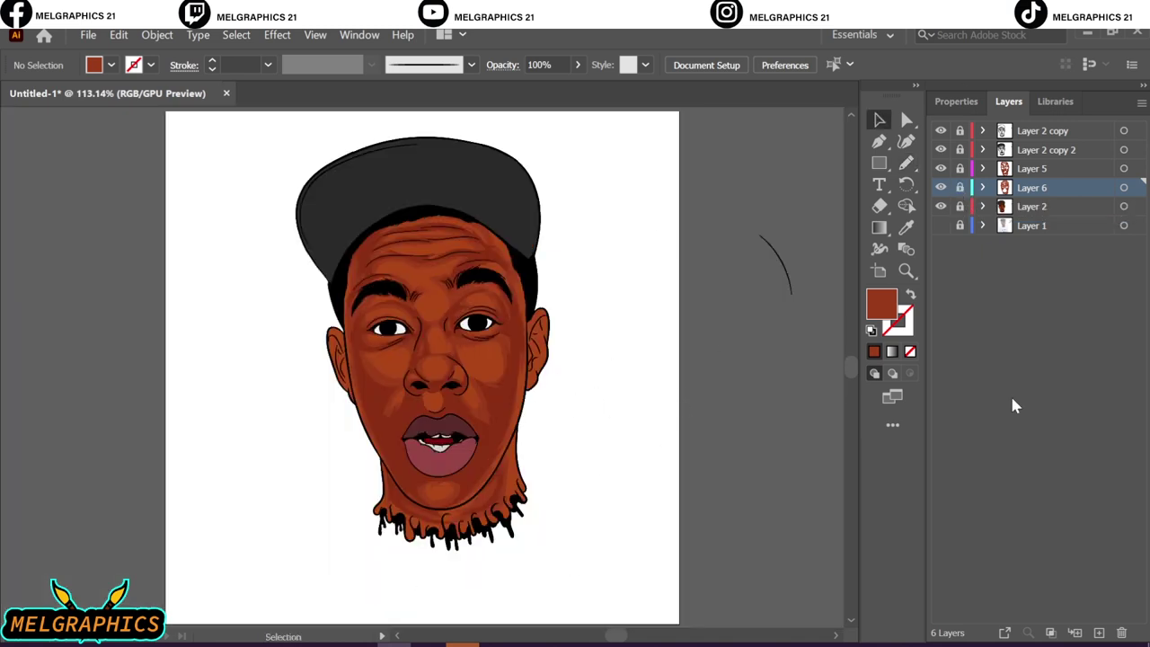
{"action": "key", "text": "ctrl+l"}
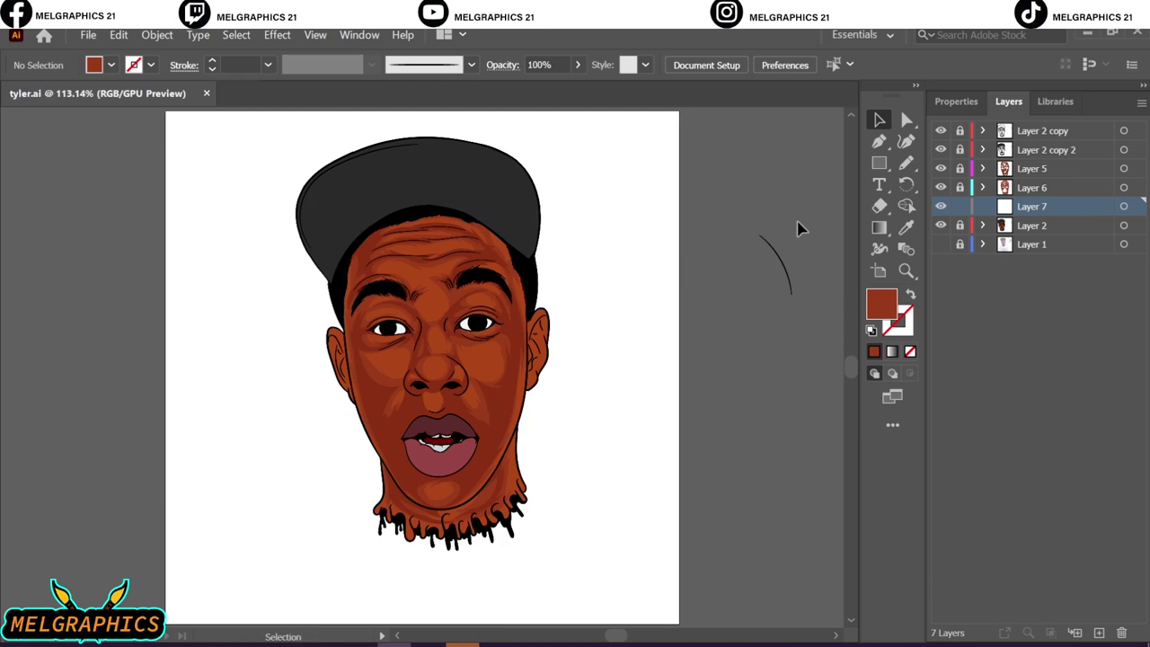
{"action": "key", "text": "i"}
{"action": "double_click", "coordinate": [881, 303]}
{"action": "key", "text": "Return"}
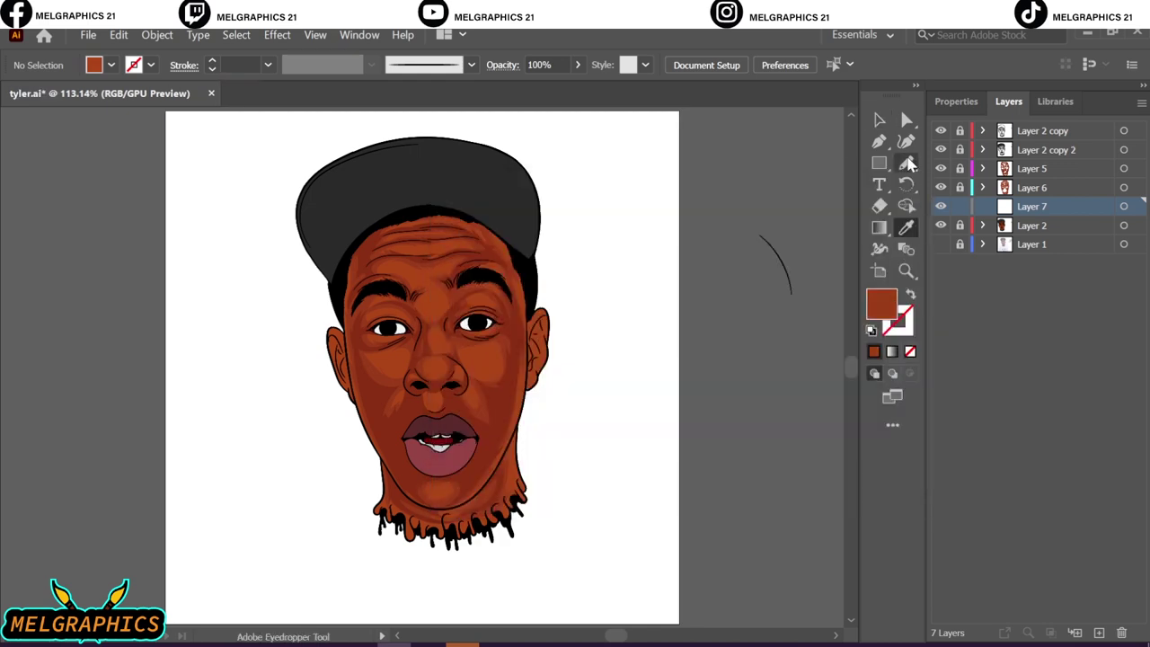
- Draw a cheek highlight beside the nose and recolour it to brightness 66 via Recolor Artwork
{"action": "key", "text": "ctrl+equal"}
{"action": "key", "text": "ctrl+equal"}
{"action": "key", "text": "ctrl+equal"}
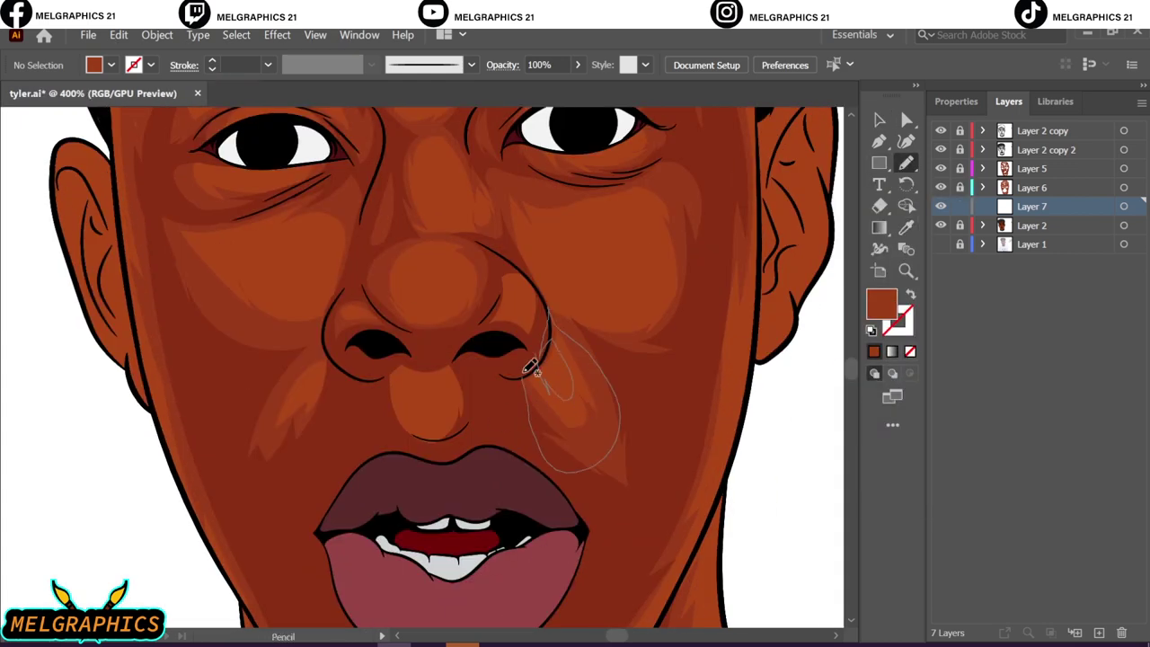
{"action": "left_click_drag", "start_coordinate": [553, 383], "coordinate": [539, 352]}
{"action": "left_click", "coordinate": [118, 34]}
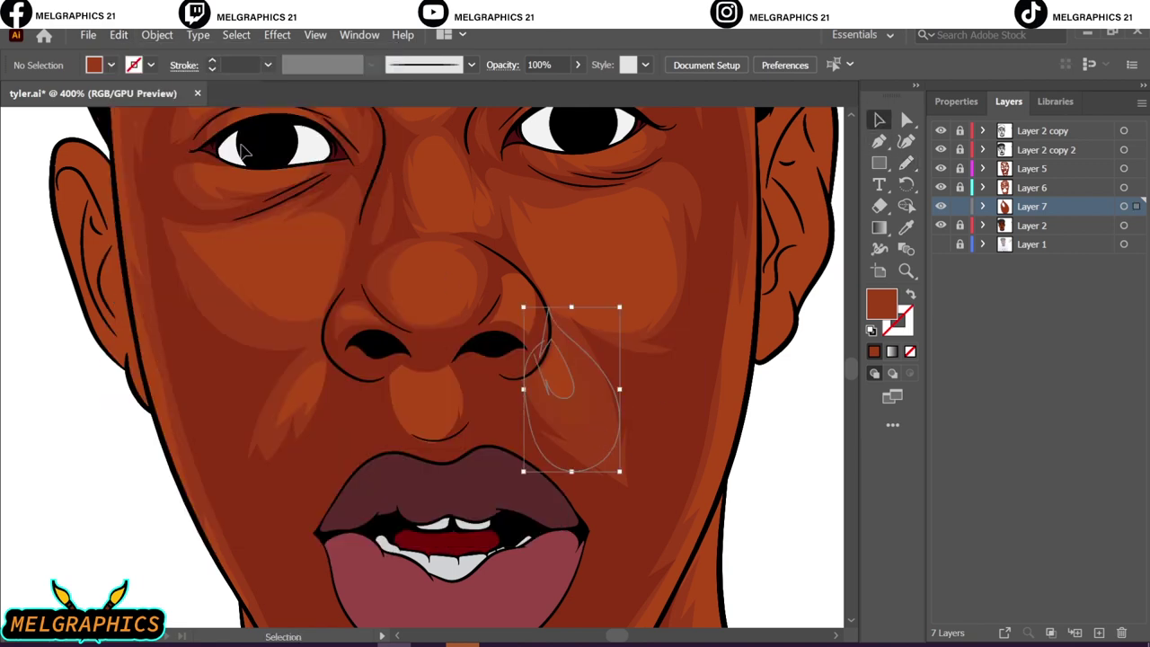
{"action": "left_click", "coordinate": [118, 34]}
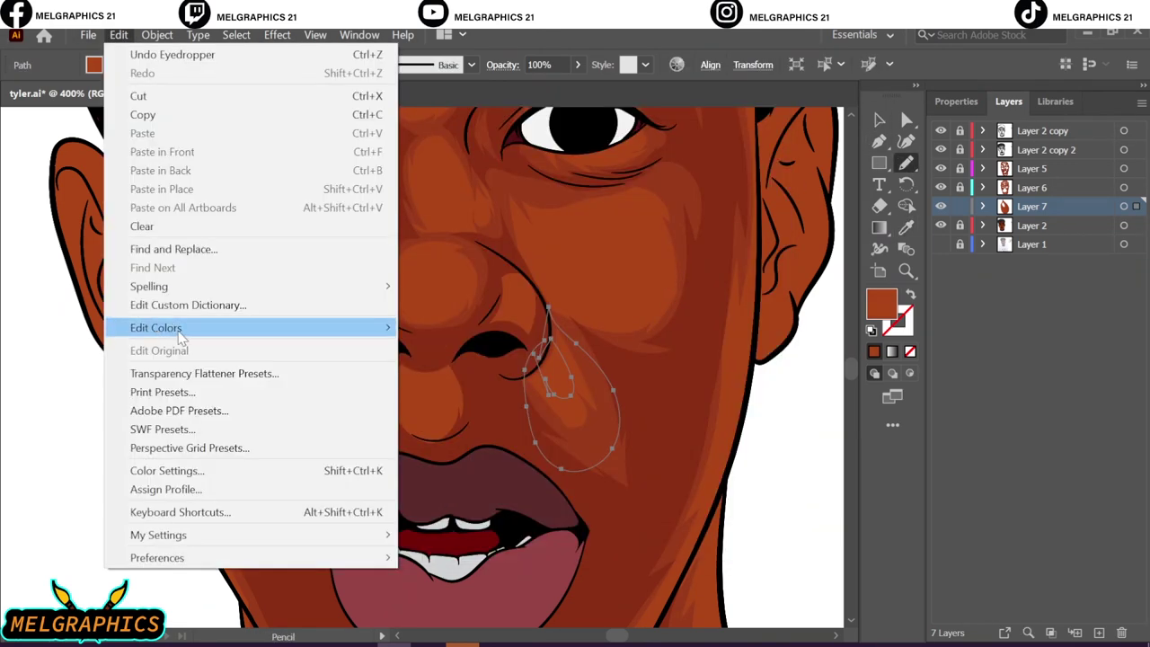
{"action": "left_click", "coordinate": [432, 326]}
{"action": "left_click", "coordinate": [892, 519]}
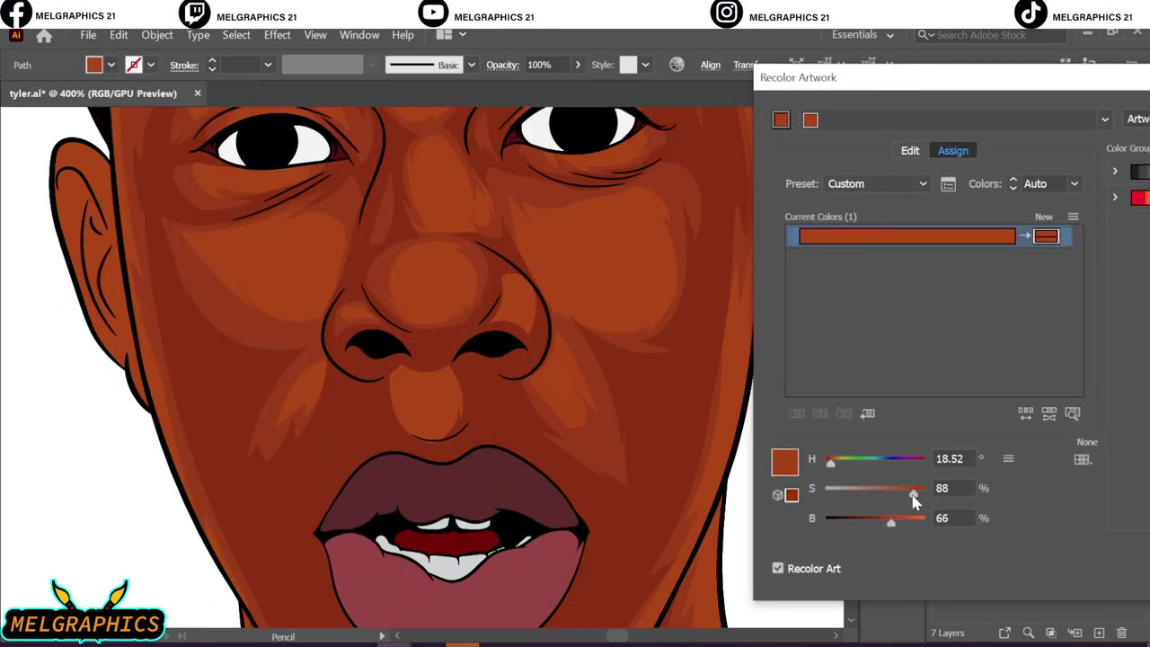
{"action": "key", "text": "Return"}
{"action": "key", "text": "ctrl+shift+a"}
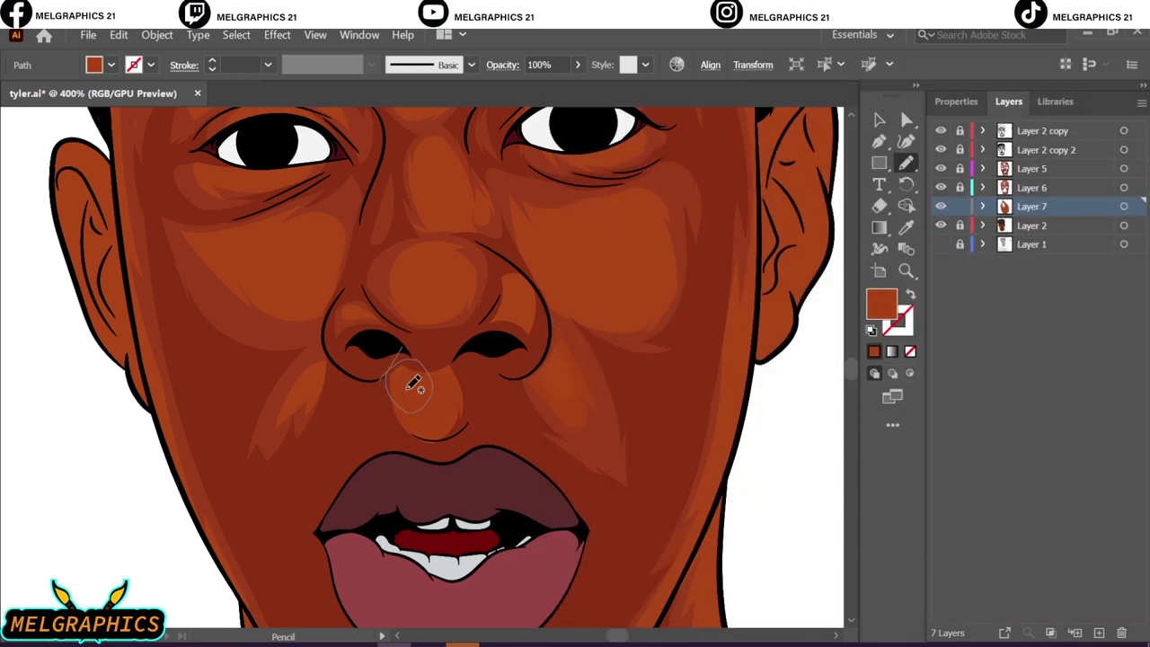
- Draw highlight strokes on the right cheek and across the lower chin
{"action": "left_click_drag", "start_coordinate": [647, 244], "coordinate": [678, 259]}
{"action": "scroll", "coordinate": [647, 341], "scroll_direction": "down", "scroll_amount": 5}
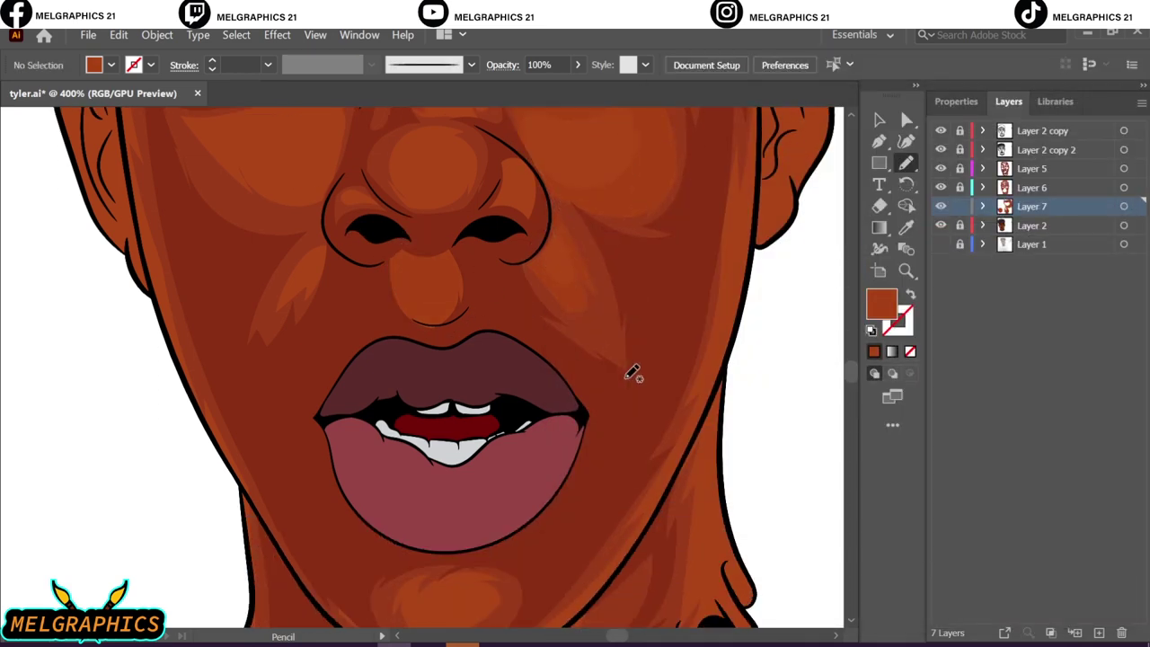
{"action": "left_click_drag", "start_coordinate": [377, 530], "coordinate": [437, 590]}
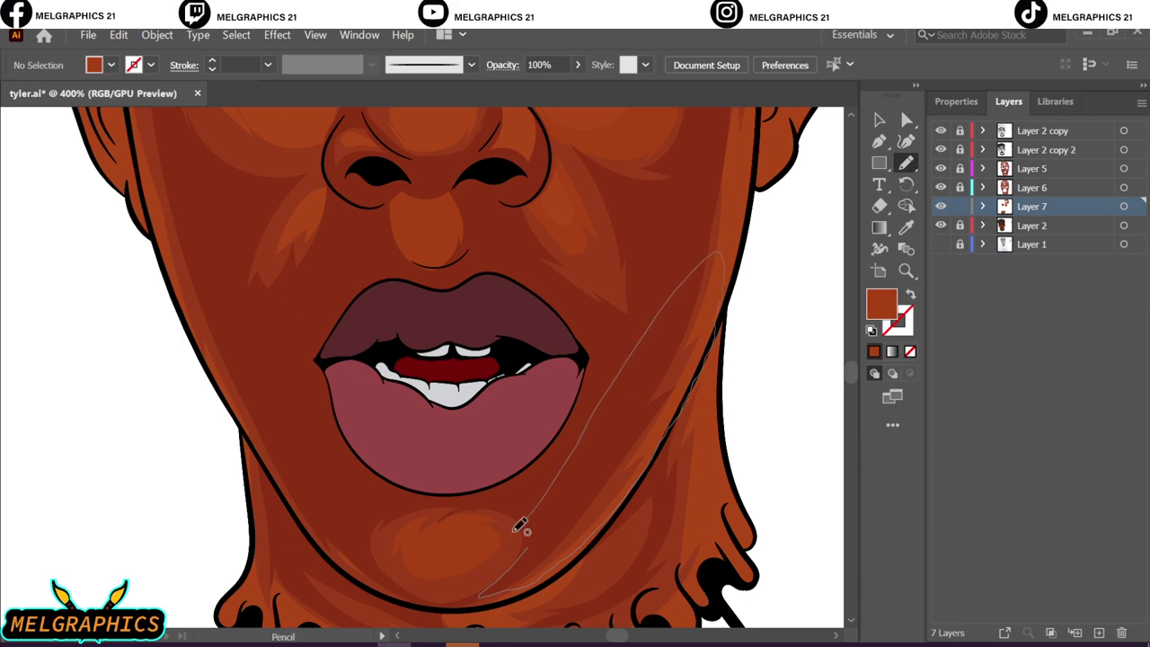
{"action": "scroll", "coordinate": [668, 398], "scroll_direction": "down", "scroll_amount": 3}
{"action": "left_click_drag", "start_coordinate": [539, 521], "coordinate": [721, 501]}
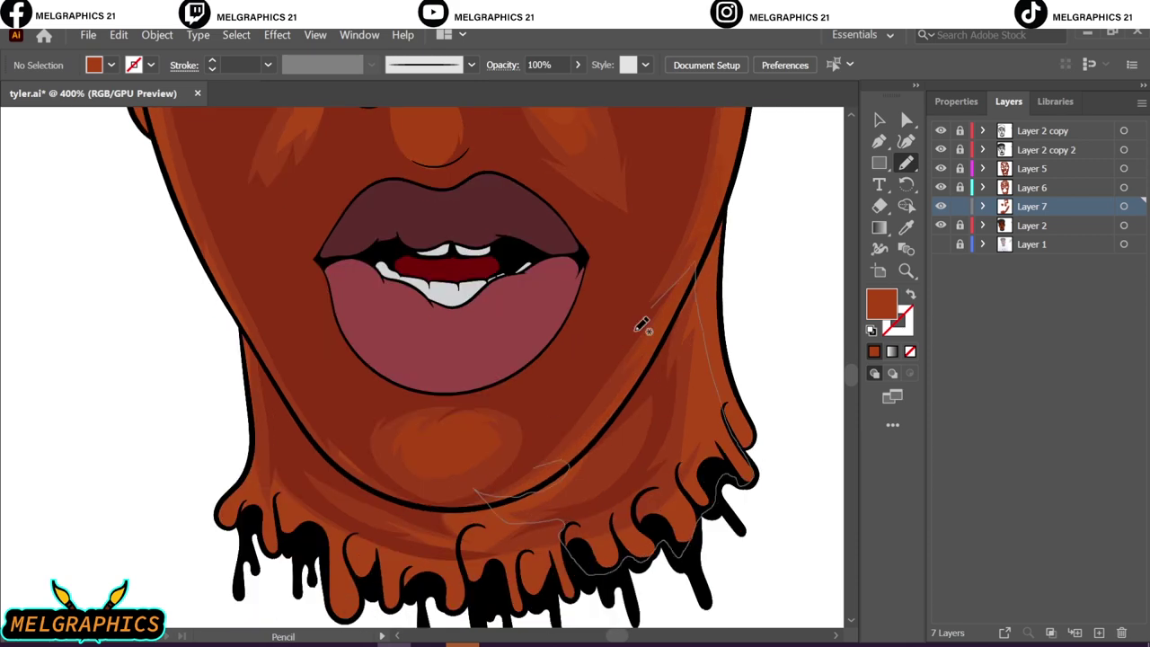
{"action": "scroll", "coordinate": [663, 422], "scroll_direction": "up", "scroll_amount": 8}
{"action": "scroll", "coordinate": [663, 423], "scroll_direction": "right", "scroll_amount": 4}
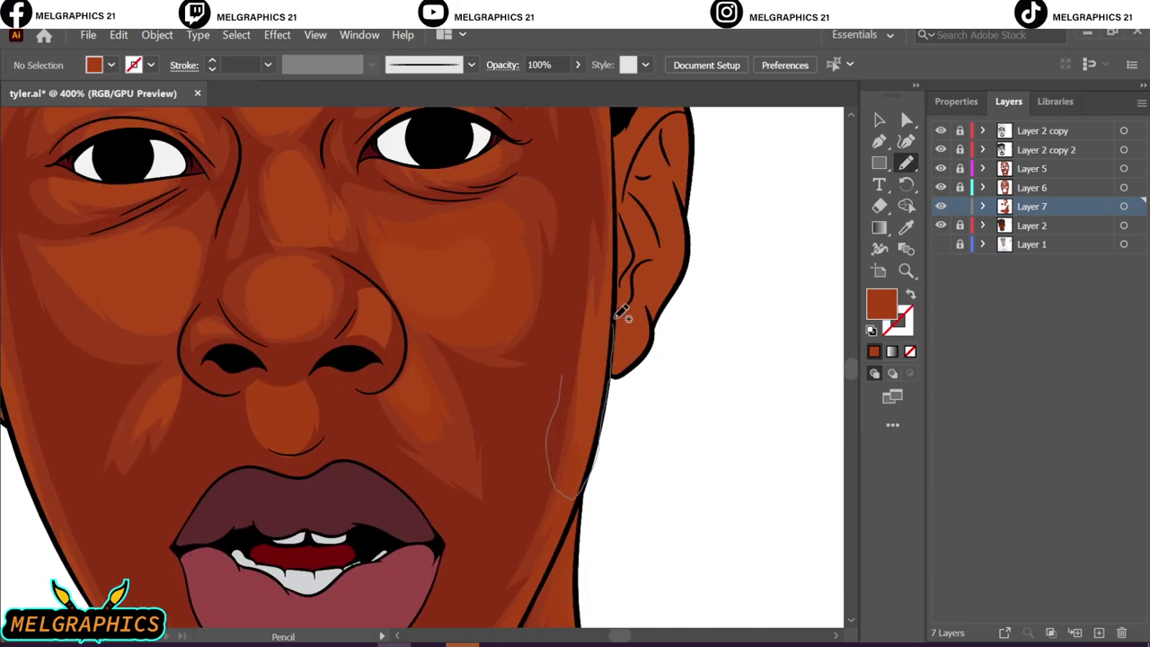
{"action": "scroll", "coordinate": [621, 313], "scroll_direction": "up", "scroll_amount": 6}
- Add highlight shapes on the nose and nose bridge
{"action": "left_click_drag", "start_coordinate": [587, 200], "coordinate": [576, 226]}
{"action": "scroll", "coordinate": [617, 449], "scroll_direction": "down", "scroll_amount": 2}
{"action": "scroll", "coordinate": [616, 449], "scroll_direction": "left", "scroll_amount": 7}
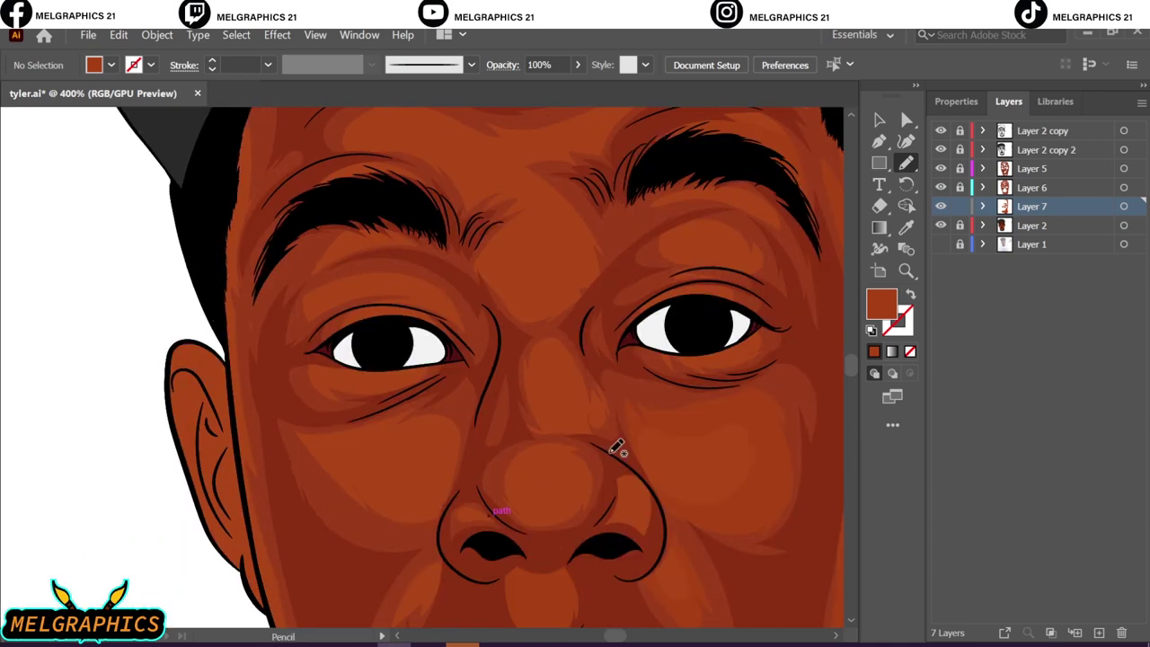
{"action": "left_click_drag", "start_coordinate": [575, 449], "coordinate": [542, 377]}
{"action": "left_click_drag", "start_coordinate": [550, 326], "coordinate": [551, 329]}
{"action": "left_click_drag", "start_coordinate": [476, 405], "coordinate": [569, 465]}
{"action": "scroll", "coordinate": [531, 333], "scroll_direction": "up", "scroll_amount": 3}
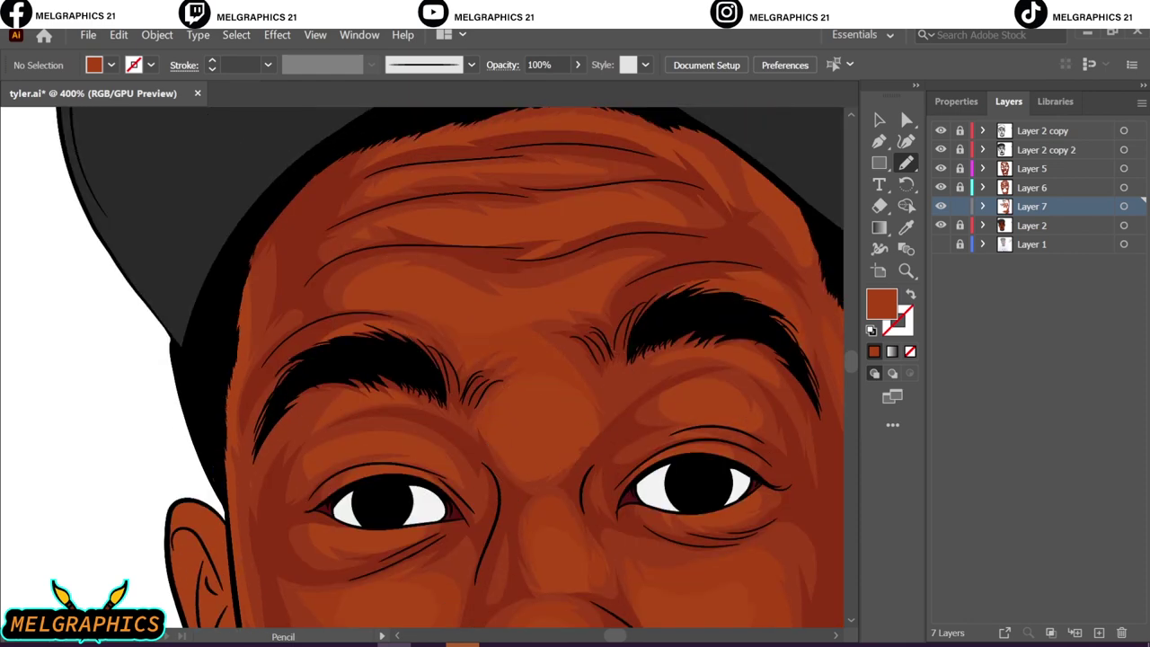
- Recolour all Layer 6 shading to red-brown #963814 and deselect
{"action": "left_click", "coordinate": [1123, 187]}
{"action": "key", "text": "i"}
{"action": "double_click", "coordinate": [881, 304]}
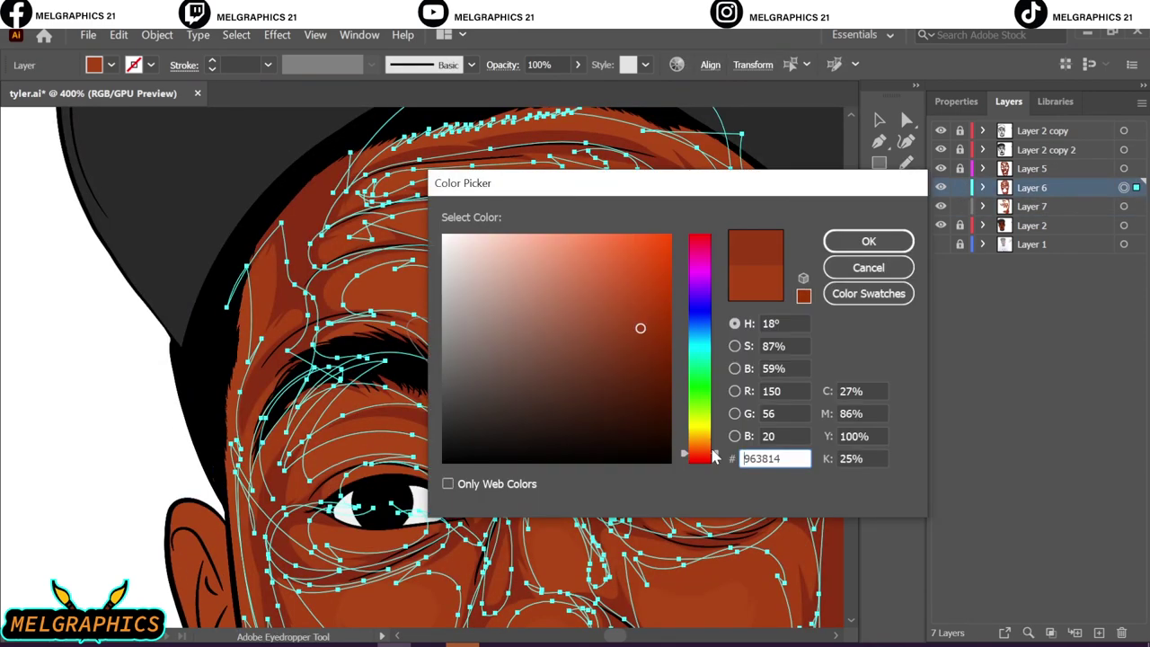
{"action": "left_click", "coordinate": [868, 239]}
{"action": "key", "text": "v"}
{"action": "key", "text": "ctrl+shift+a"}
{"action": "key", "text": "ctrl+0"}
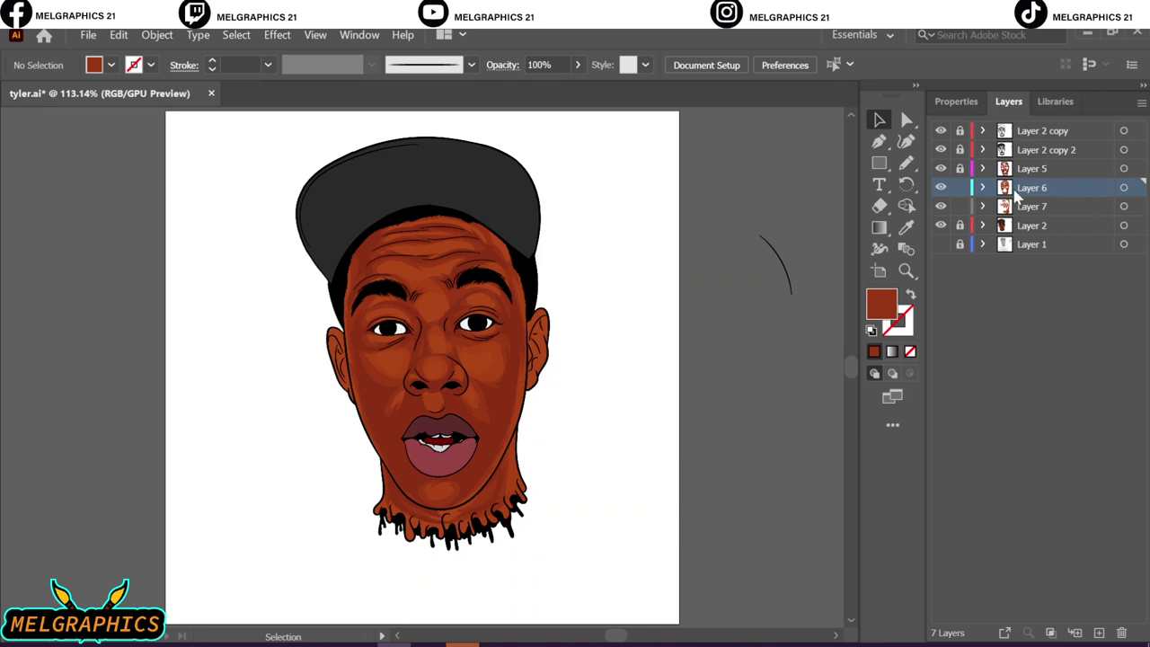
- Recolour all Layer 5 shading to a slightly darker red-brown #963614 and deselect
{"action": "left_click", "coordinate": [1123, 168]}
{"action": "scroll", "coordinate": [493, 367], "scroll_direction": "up", "scroll_amount": 5}
{"action": "key", "text": "i"}
{"action": "double_click", "coordinate": [880, 304]}
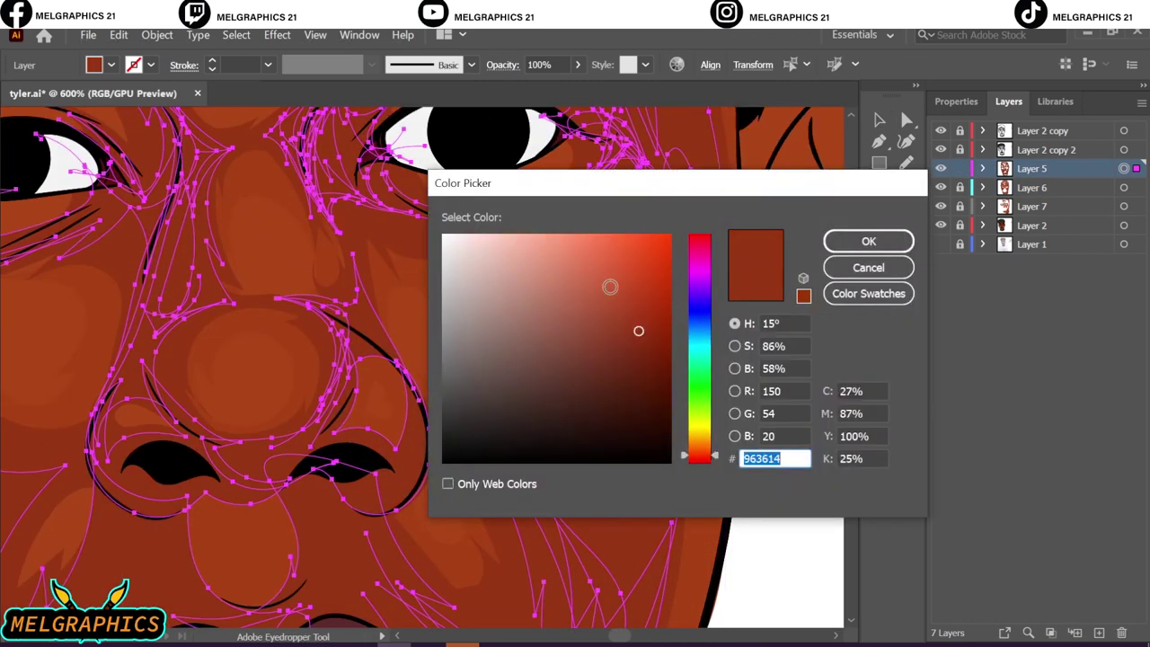
{"action": "left_click", "coordinate": [634, 336]}
{"action": "left_click", "coordinate": [714, 459]}
{"action": "left_click", "coordinate": [868, 241]}
{"action": "key", "text": "v"}
{"action": "key", "text": "ctrl+shift+a"}
{"action": "key", "text": "ctrl+0"}
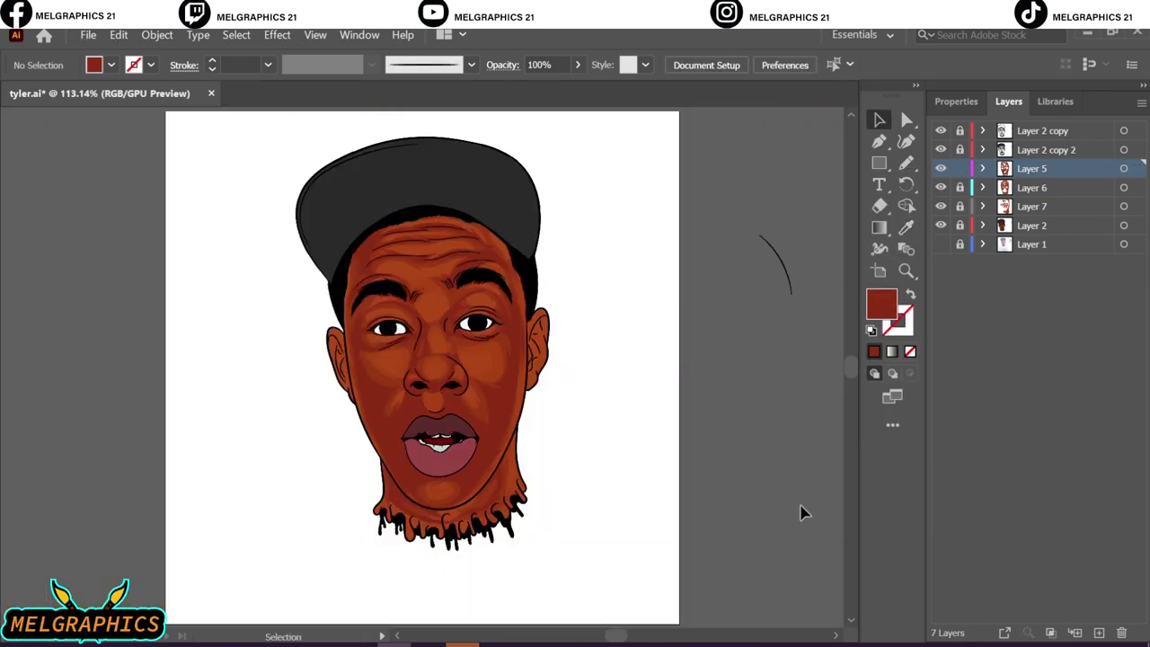
- On Layer 7, draw three more Pencil highlight strokes on the forehead and near the hairline
{"action": "left_click", "coordinate": [1033, 205]}
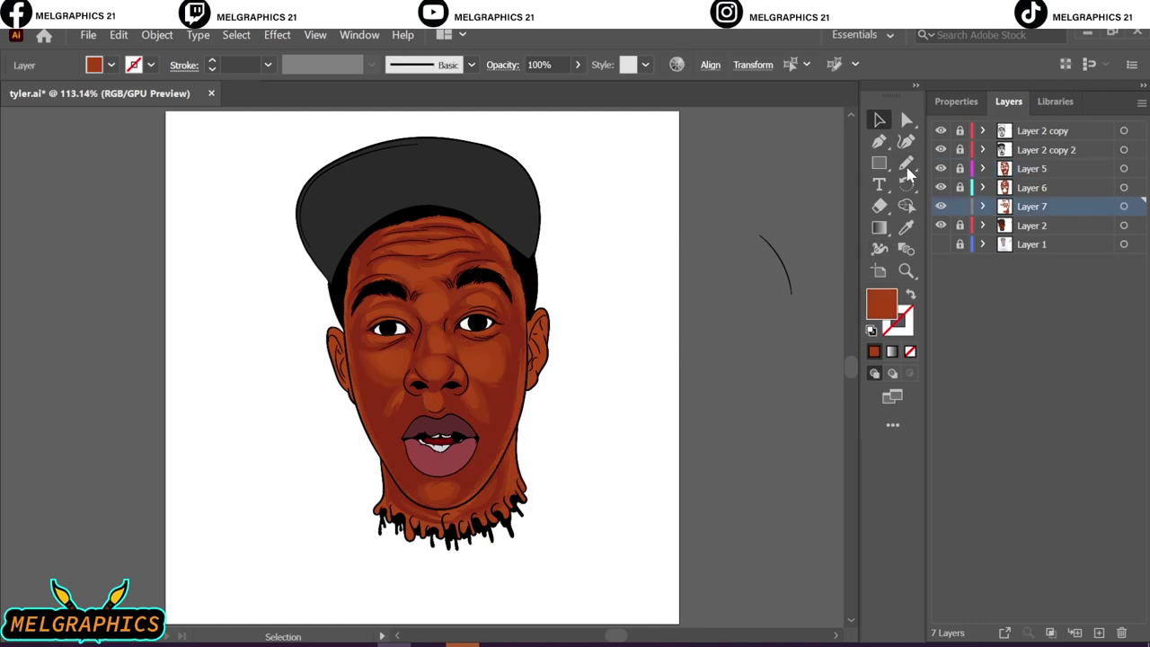
{"action": "key", "text": "n"}
{"action": "scroll", "coordinate": [437, 242], "scroll_direction": "up", "scroll_amount": 5}
{"action": "mouse_move", "coordinate": [364, 386]}
{"action": "left_mouse_down"}
{"action": "mouse_move", "coordinate": [268, 284]}
{"action": "mouse_move", "coordinate": [343, 285]}
{"action": "left_mouse_up"}
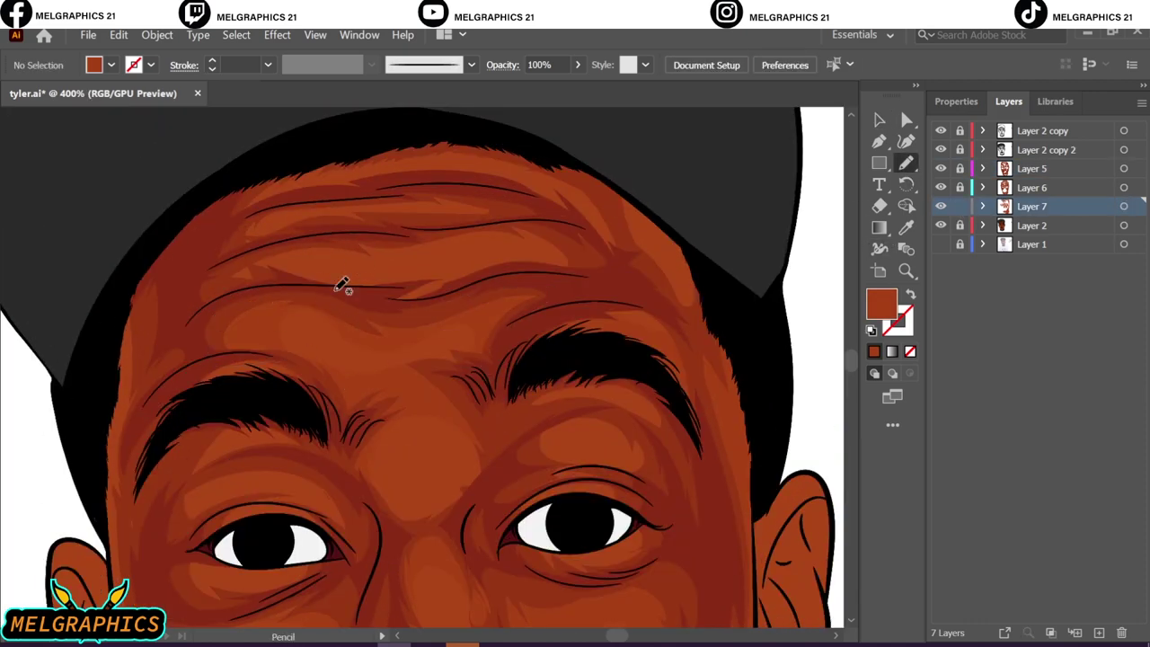
{"action": "mouse_move", "coordinate": [270, 263]}
{"action": "left_mouse_down"}
{"action": "mouse_move", "coordinate": [306, 262]}
{"action": "mouse_move", "coordinate": [297, 281]}
{"action": "left_mouse_up"}
{"action": "left_click_drag", "start_coordinate": [418, 177], "coordinate": [451, 137]}
{"action": "scroll", "coordinate": [264, 385], "scroll_direction": "down", "scroll_amount": 1}
{"action": "scroll", "coordinate": [264, 384], "scroll_direction": "down", "scroll_amount": 1}
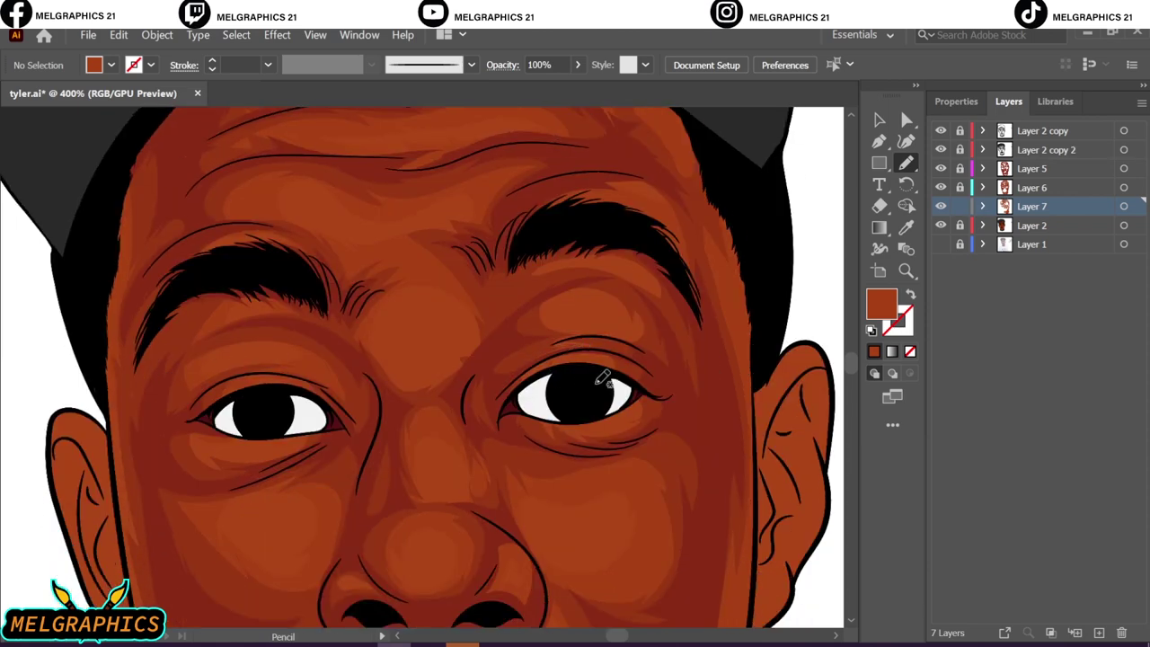
{"action": "scroll", "coordinate": [607, 315], "scroll_direction": "down", "scroll_amount": 1}
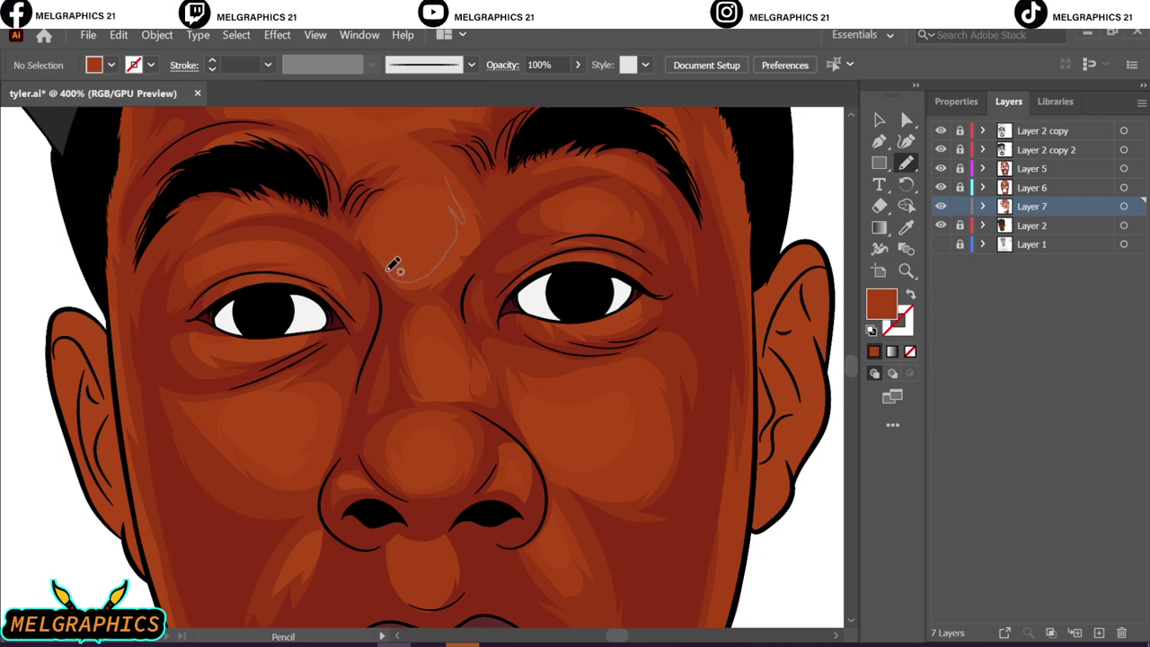
{"action": "left_click_drag", "start_coordinate": [393, 266], "coordinate": [393, 268]}
{"action": "scroll", "coordinate": [369, 275], "scroll_direction": "down", "scroll_amount": 2}
{"action": "scroll", "coordinate": [379, 477], "scroll_direction": "down", "scroll_amount": 2, "text": "alt"}
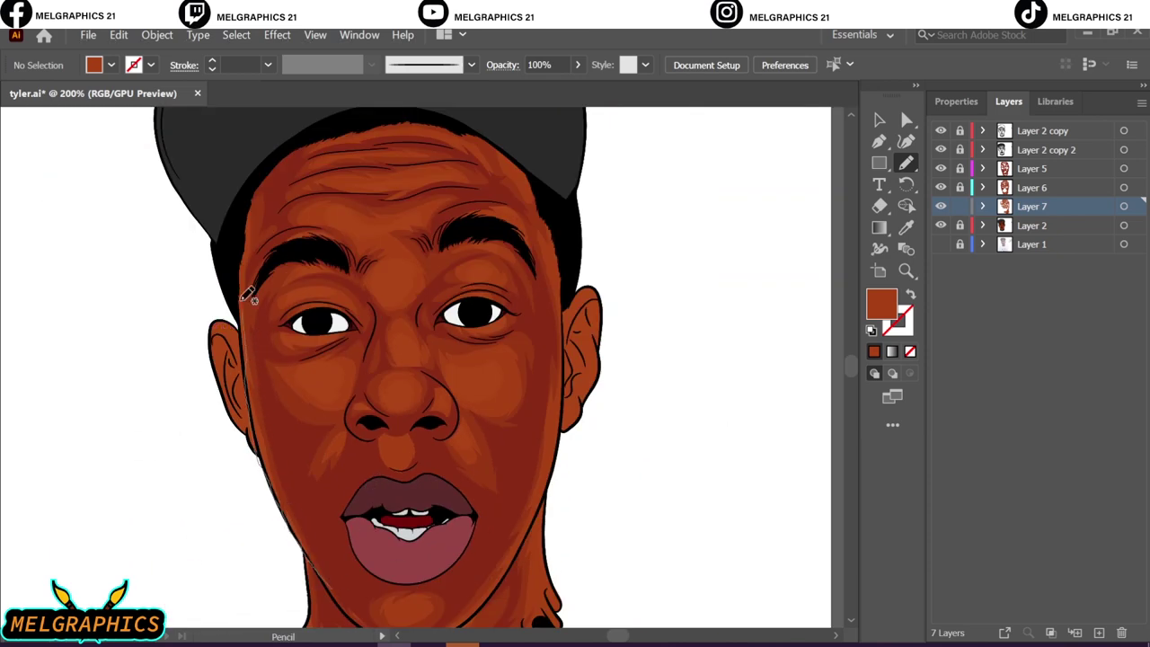
{"action": "scroll", "coordinate": [249, 297], "scroll_direction": "left", "scroll_amount": 2}
{"action": "scroll", "coordinate": [377, 539], "scroll_direction": "down", "scroll_amount": 2}
- On Layer 6, draw shadow shapes inside the right ear
{"action": "left_click", "coordinate": [1123, 187]}
{"action": "key", "text": "ctrl+shift+a"}
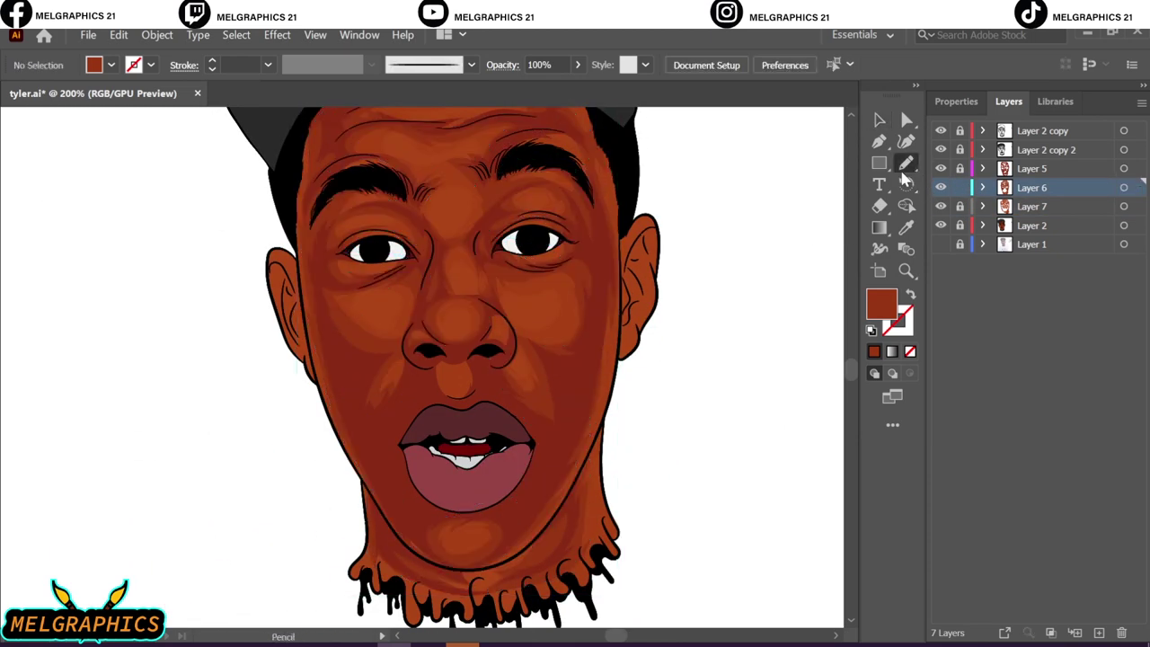
{"action": "scroll", "coordinate": [650, 280], "scroll_direction": "up", "scroll_amount": 3, "text": "alt"}
{"action": "mouse_move", "coordinate": [575, 418]}
{"action": "left_mouse_down"}
{"action": "mouse_move", "coordinate": [566, 275]}
{"action": "mouse_move", "coordinate": [587, 235]}
{"action": "left_mouse_up"}
{"action": "left_click_drag", "start_coordinate": [676, 214], "coordinate": [647, 192]}
{"action": "scroll", "coordinate": [646, 193], "scroll_direction": "up", "scroll_amount": 2}
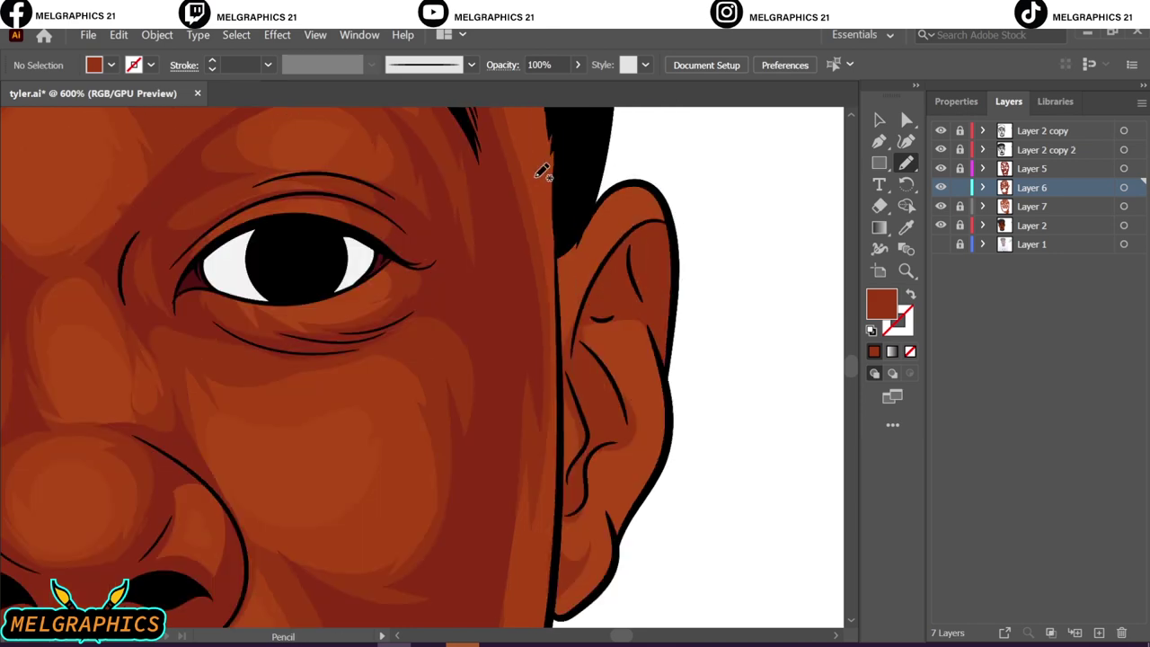
{"action": "left_click_drag", "start_coordinate": [580, 224], "coordinate": [600, 287]}
- Draw three shadow shapes inside the left ear on Layer 6
{"action": "scroll", "coordinate": [600, 287], "scroll_direction": "down", "scroll_amount": 2, "text": "alt"}
{"action": "scroll", "coordinate": [469, 444], "scroll_direction": "left", "scroll_amount": 5}
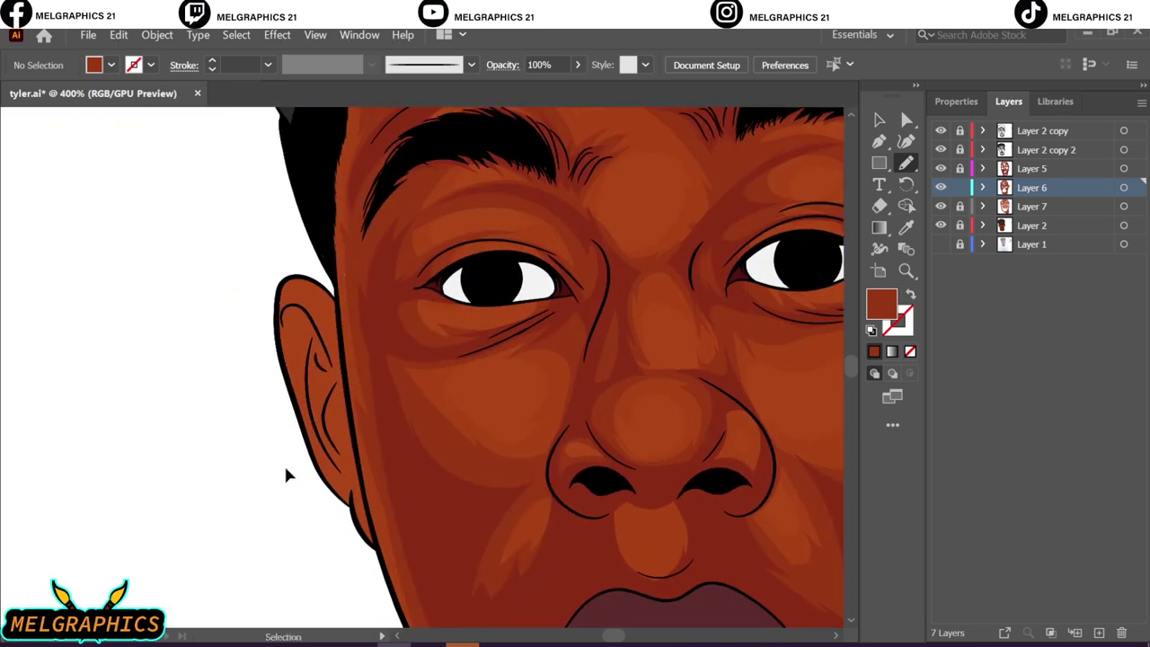
{"action": "scroll", "coordinate": [287, 470], "scroll_direction": "up", "scroll_amount": 1, "text": "alt"}
{"action": "left_click_drag", "start_coordinate": [319, 226], "coordinate": [315, 225]}
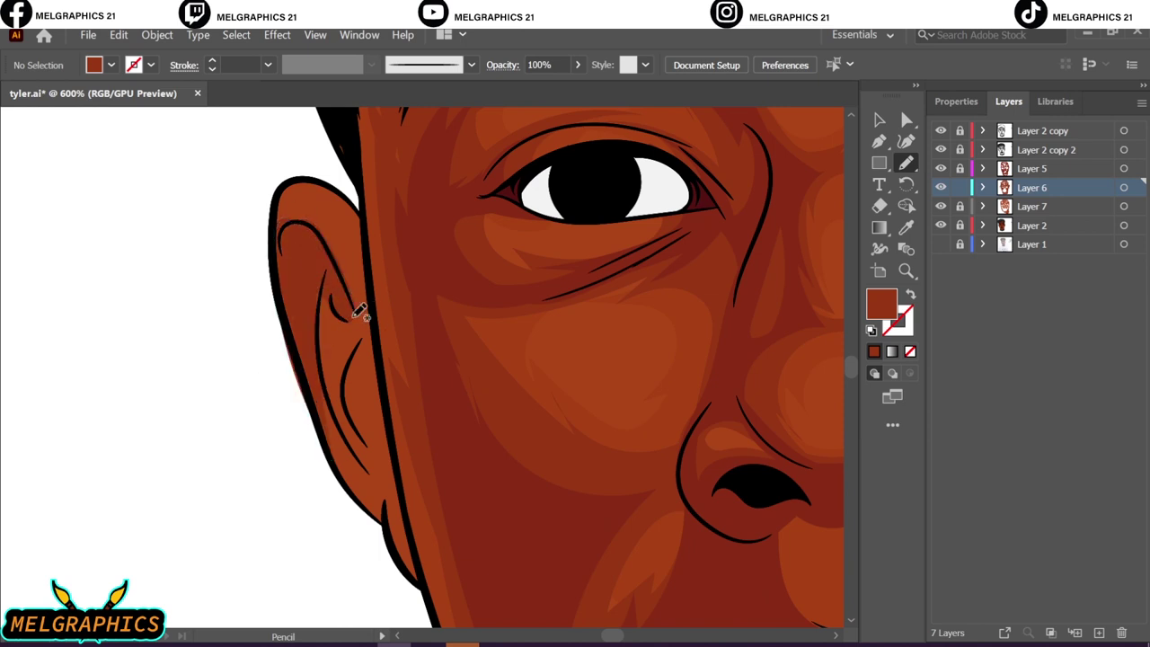
{"action": "left_click_drag", "start_coordinate": [384, 366], "coordinate": [362, 372]}
{"action": "mouse_move", "coordinate": [324, 415]}
{"action": "left_mouse_down"}
{"action": "mouse_move", "coordinate": [362, 407]}
{"action": "mouse_move", "coordinate": [349, 375]}
{"action": "left_mouse_up"}
{"action": "key", "text": "ctrl+0"}
- On Layer 5, add darker shadow strokes along the left ear and inside the right ear
{"action": "key", "text": "v"}
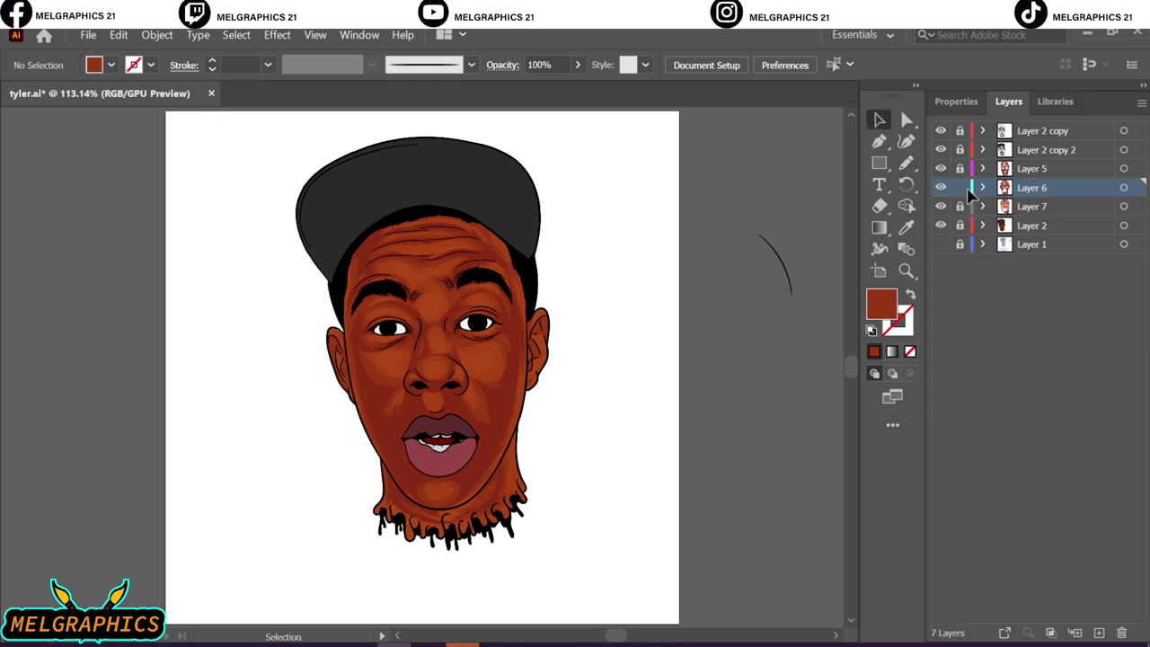
{"action": "left_click", "coordinate": [1123, 168]}
{"action": "key", "text": "ctrl+shift+a"}
{"action": "key", "text": "n"}
{"action": "scroll", "coordinate": [310, 368], "scroll_direction": "up", "scroll_amount": 5}
{"action": "mouse_move", "coordinate": [450, 314]}
{"action": "left_mouse_down"}
{"action": "mouse_move", "coordinate": [440, 348]}
{"action": "mouse_move", "coordinate": [444, 329]}
{"action": "left_mouse_up"}
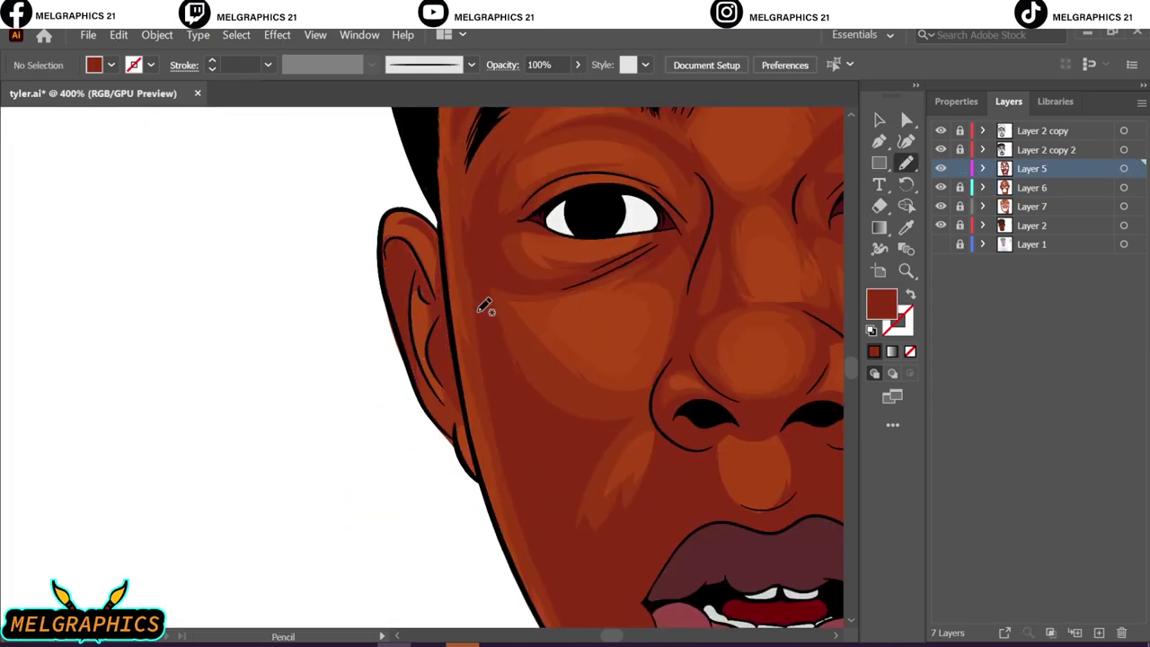
{"action": "key", "text": "ctrl+0"}
{"action": "scroll", "coordinate": [782, 297], "scroll_direction": "up", "scroll_amount": 6}
{"action": "mouse_move", "coordinate": [578, 265]}
{"action": "left_mouse_down"}
{"action": "mouse_move", "coordinate": [593, 353]}
{"action": "mouse_move", "coordinate": [597, 273]}
{"action": "left_mouse_up"}
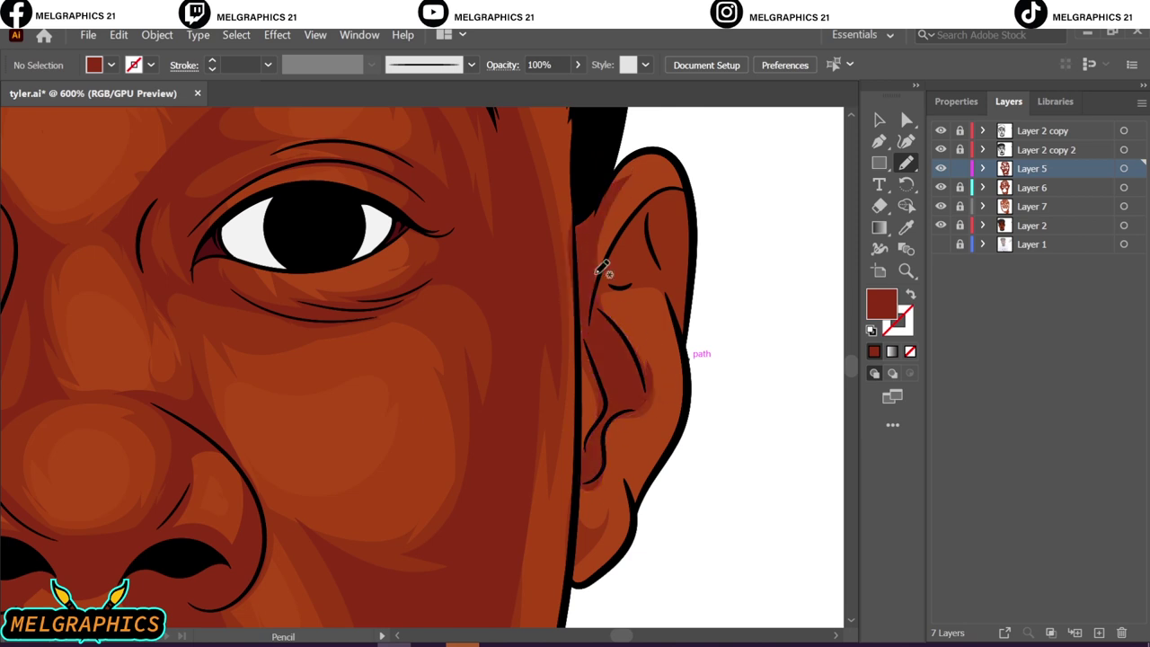
{"action": "left_click_drag", "start_coordinate": [695, 206], "coordinate": [694, 208]}
{"action": "key", "text": "ctrl+0"}
- Create Layer 8 above Layer 7 and eyedrop the orange skin colour as the fill
{"action": "key", "text": "v"}
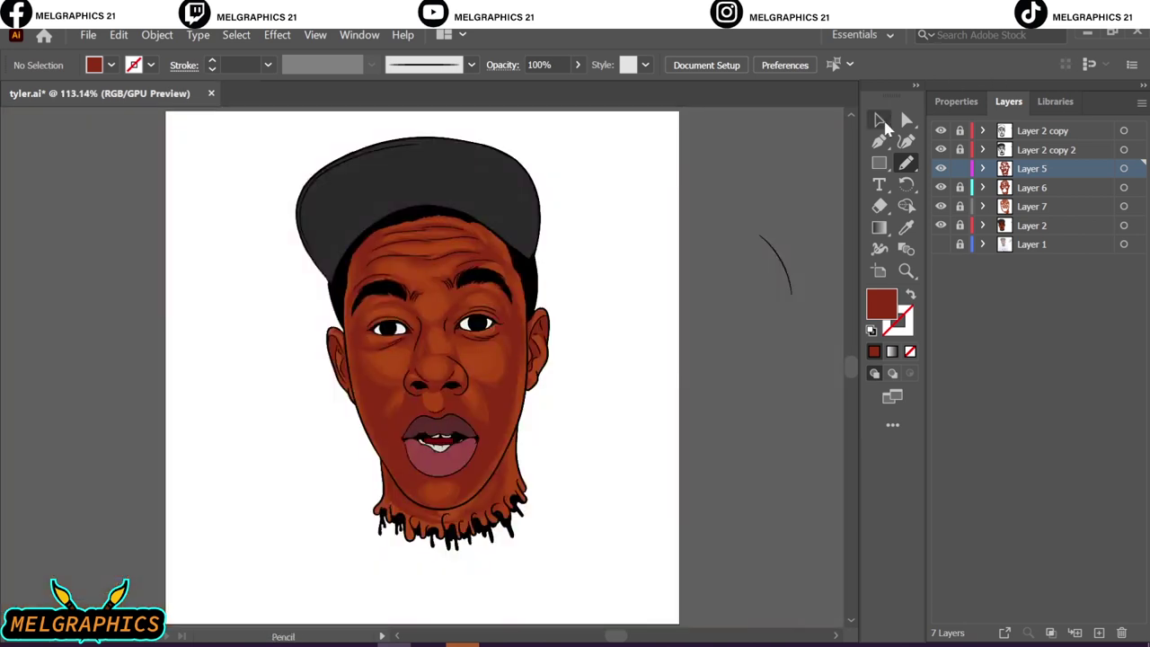
{"action": "left_click", "coordinate": [1032, 207]}
{"action": "left_click", "coordinate": [1098, 632]}
{"action": "key", "text": "i"}
{"action": "left_click", "coordinate": [521, 357]}
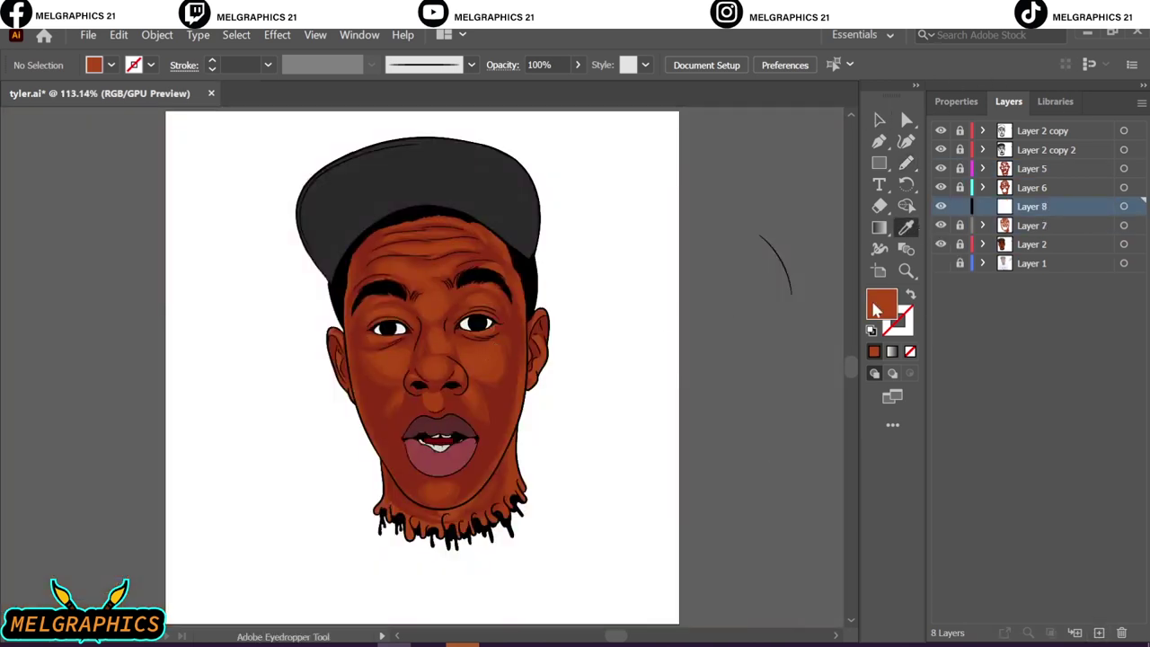
{"action": "double_click", "coordinate": [880, 303]}
{"action": "key", "text": "Return"}
- Draw skin-toned orange highlight strokes on the forehead with the Pencil tool
{"action": "key", "text": "ctrl+equal"}
{"action": "key", "text": "ctrl+equal"}
{"action": "key", "text": "ctrl+equal"}
{"action": "key", "text": "n"}
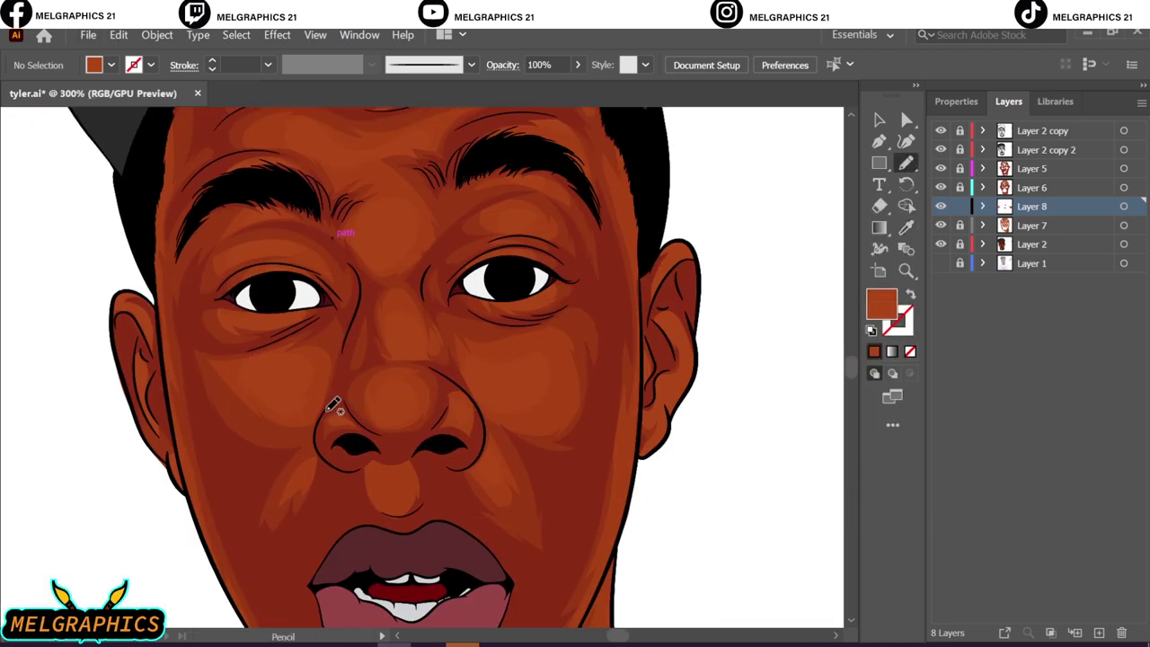
{"action": "scroll", "coordinate": [333, 406], "scroll_direction": "up", "scroll_amount": 3}
{"action": "scroll", "coordinate": [334, 454], "scroll_direction": "up", "scroll_amount": 3}
{"action": "left_click_drag", "start_coordinate": [302, 321], "coordinate": [347, 351]}
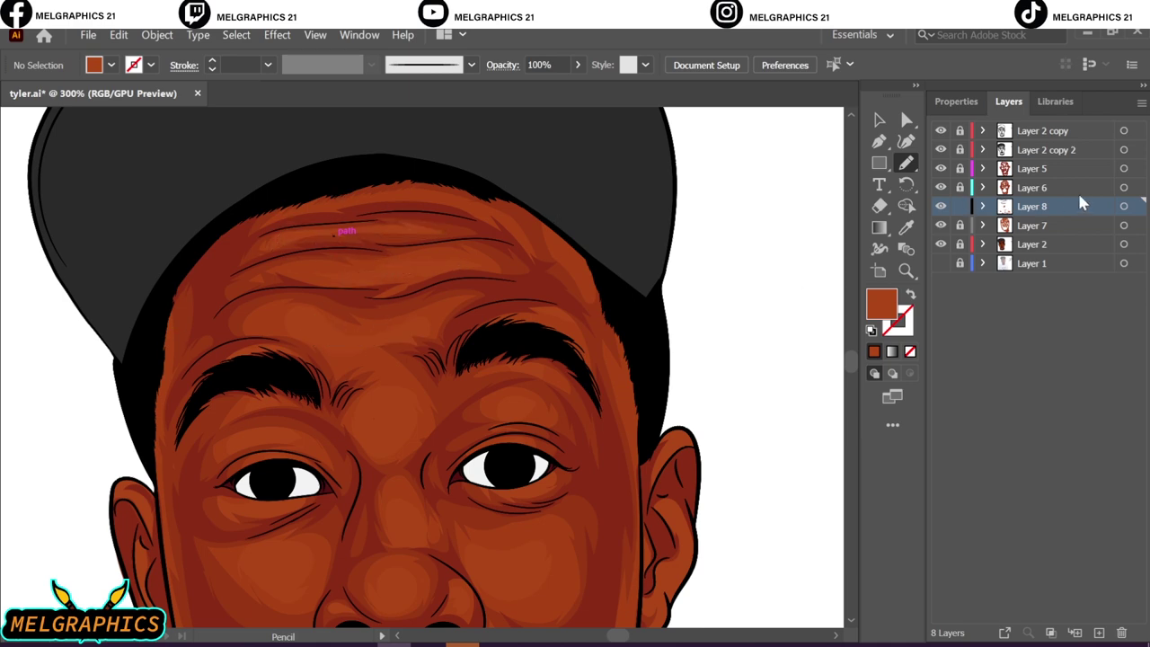
{"action": "left_click", "coordinate": [1135, 206]}
{"action": "scroll", "coordinate": [645, 370], "scroll_direction": "down", "scroll_amount": 5}
{"action": "scroll", "coordinate": [645, 370], "scroll_direction": "up", "scroll_amount": 3}
{"action": "key", "text": "ctrl+shift+a"}
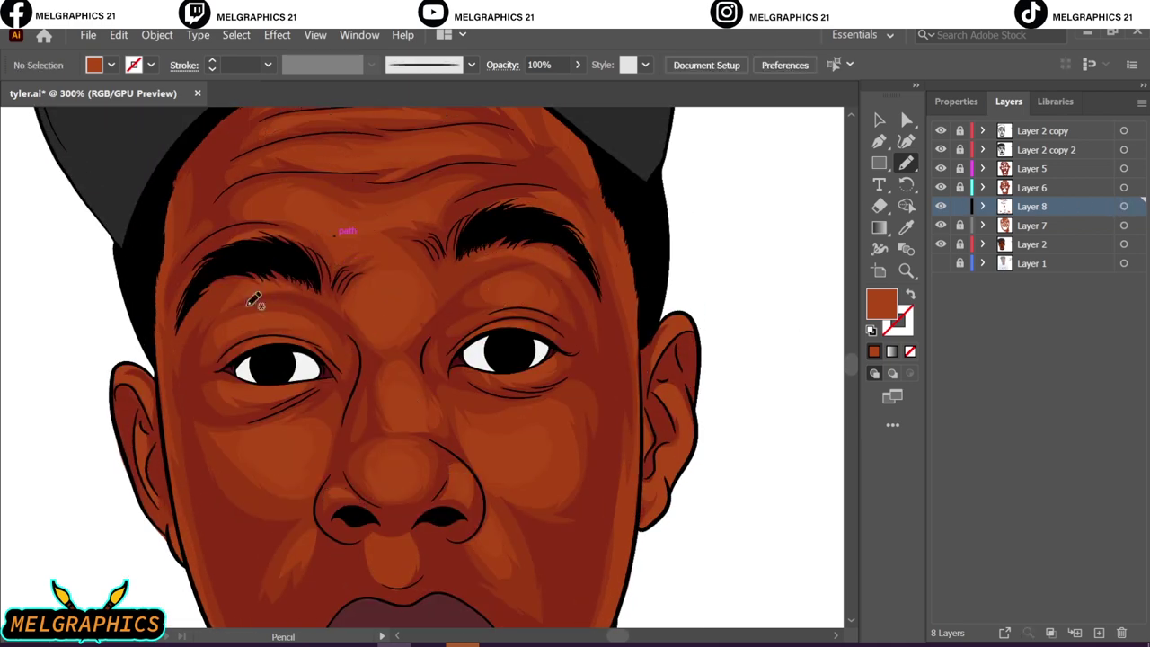
- Recolour Layer 8's highlights with Recolor Artwork, lowering brightness to 67.84
{"action": "left_click", "coordinate": [1123, 205]}
{"action": "left_click", "coordinate": [119, 34]}
{"action": "left_click", "coordinate": [450, 297]}
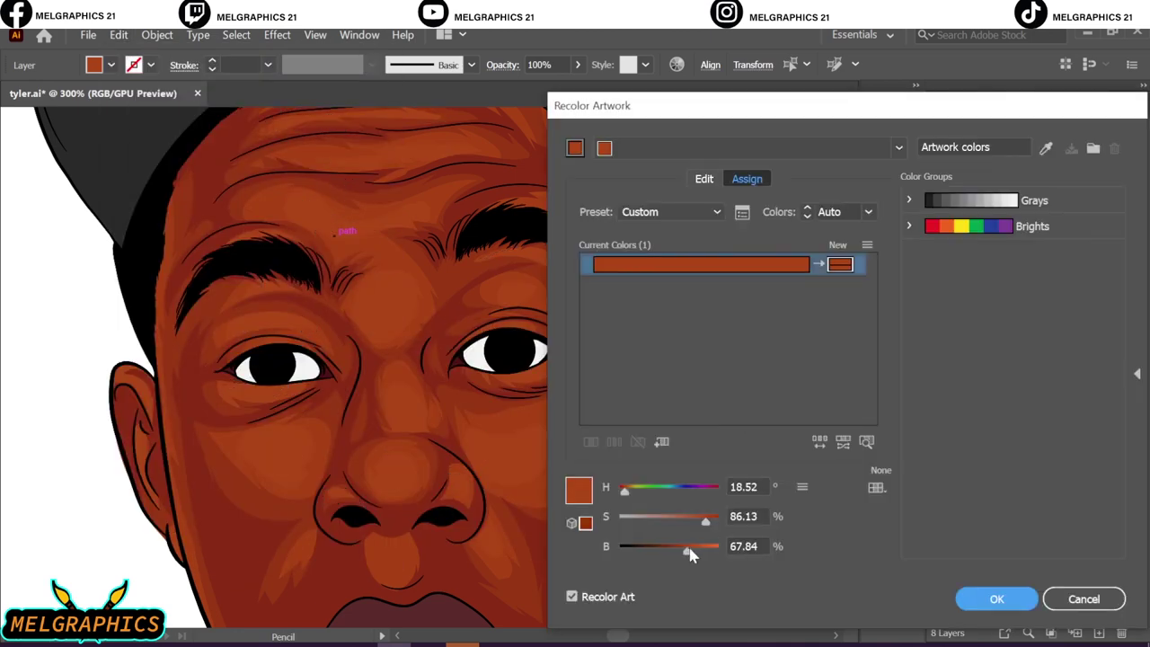
{"action": "key", "text": "Return"}
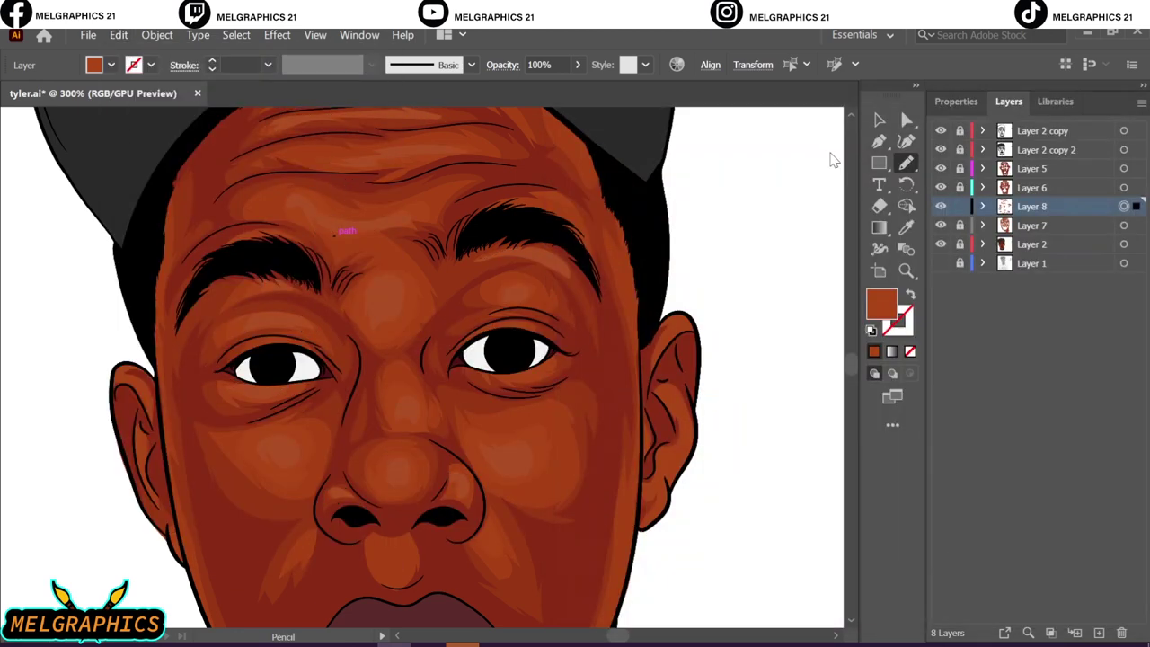
{"action": "left_click", "coordinate": [763, 387]}
{"action": "key", "text": "ctrl+0"}
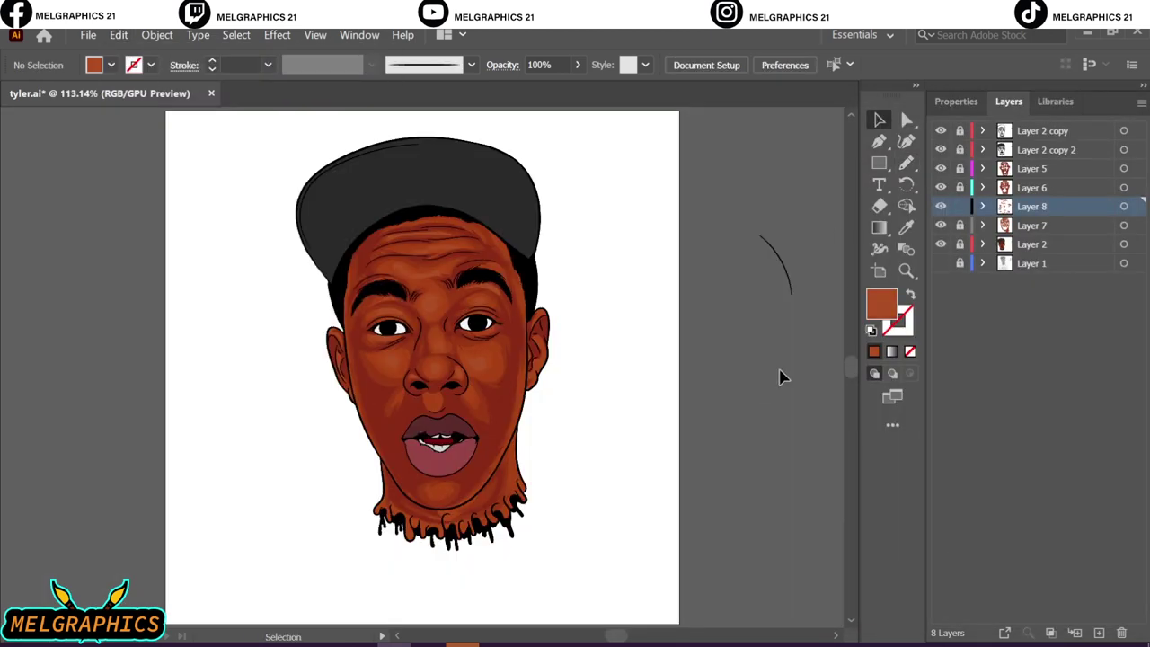
- Draw skin-tone Pencil strokes near the hairline, along the left cheek and the jaw
{"action": "left_click", "coordinate": [905, 165]}
{"action": "scroll", "coordinate": [500, 466], "scroll_direction": "up", "scroll_amount": 3}
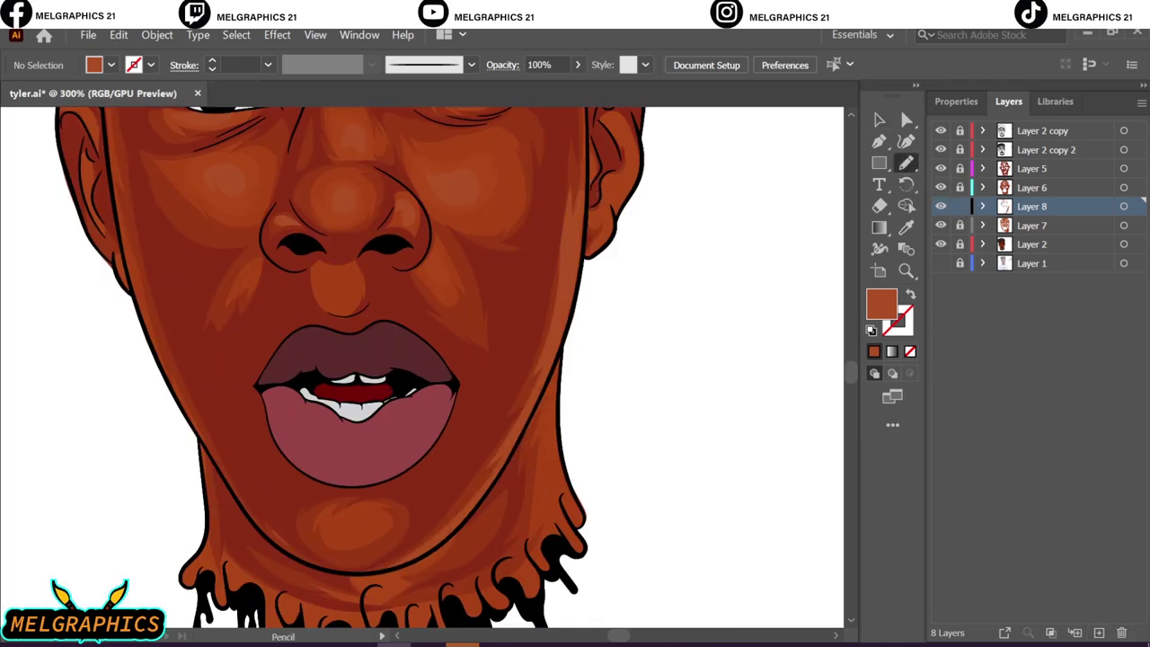
{"action": "scroll", "coordinate": [557, 488], "scroll_direction": "up", "scroll_amount": 5}
{"action": "left_click_drag", "start_coordinate": [483, 166], "coordinate": [165, 329]}
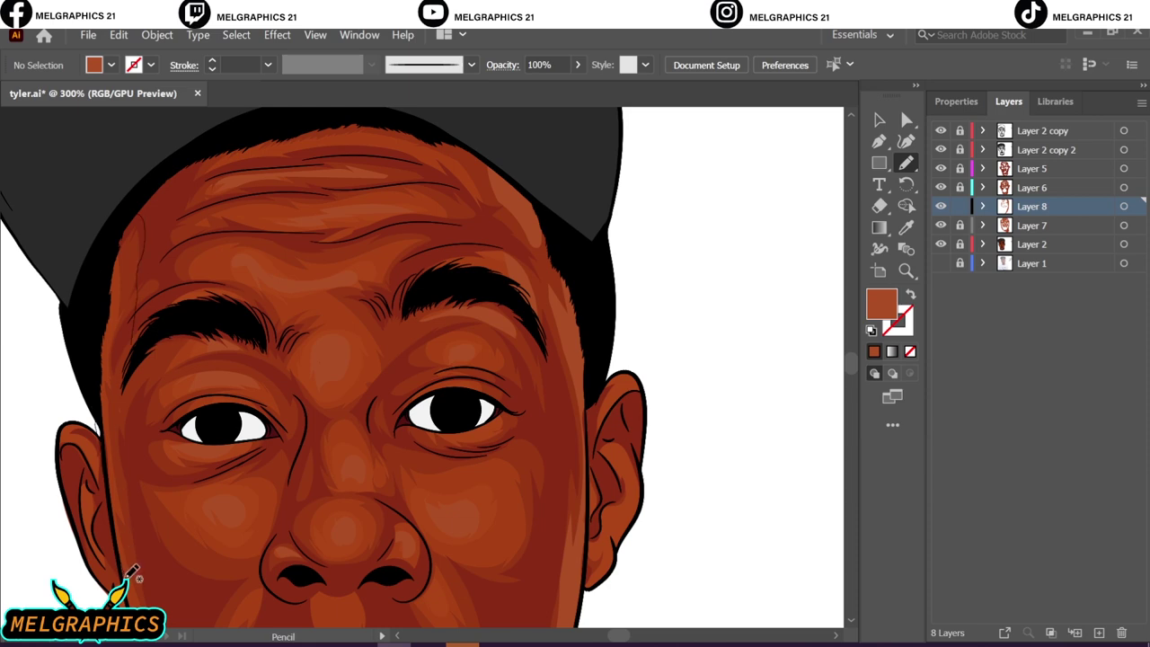
{"action": "left_click_drag", "start_coordinate": [128, 573], "coordinate": [76, 423]}
{"action": "scroll", "coordinate": [270, 514], "scroll_direction": "down", "scroll_amount": 5}
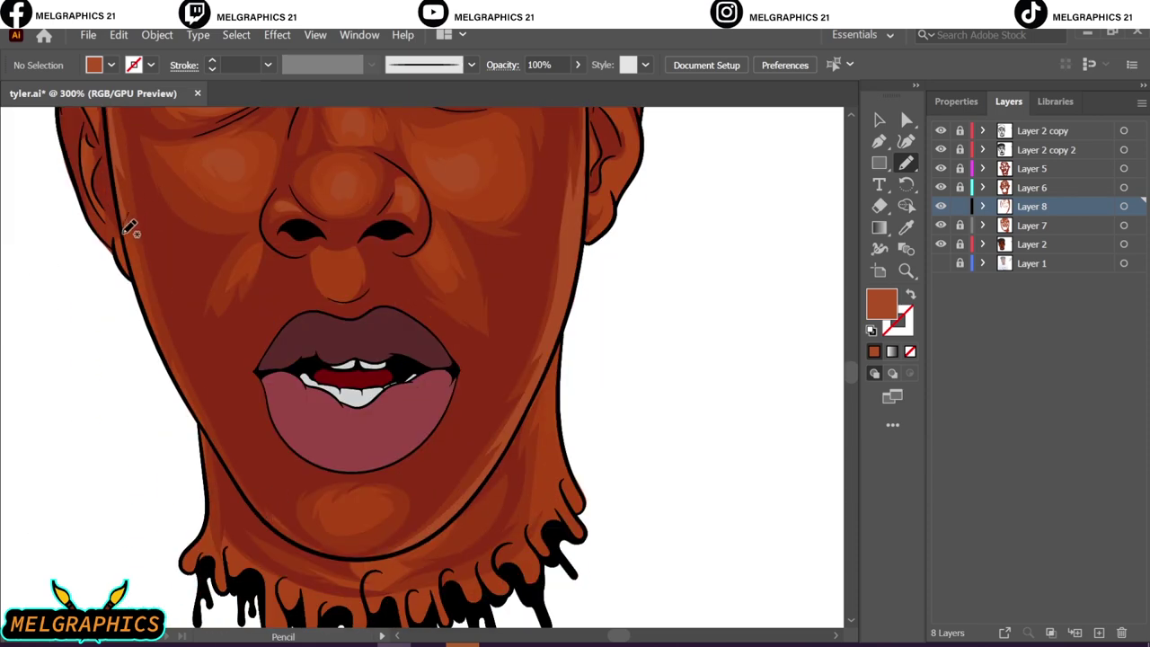
{"action": "left_click_drag", "start_coordinate": [270, 514], "coordinate": [254, 504]}
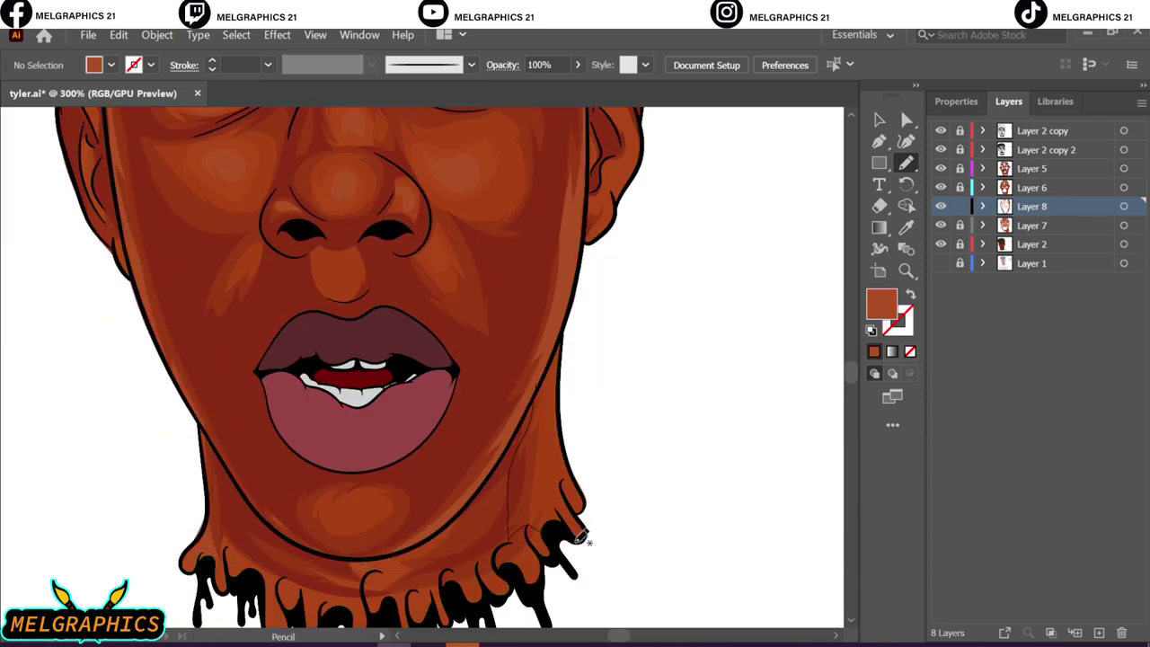
{"action": "key", "text": "ctrl+0"}
- Recolour all Layer 8 artwork to brightness 67, then add a new Layer 9
{"action": "left_click", "coordinate": [1123, 205]}
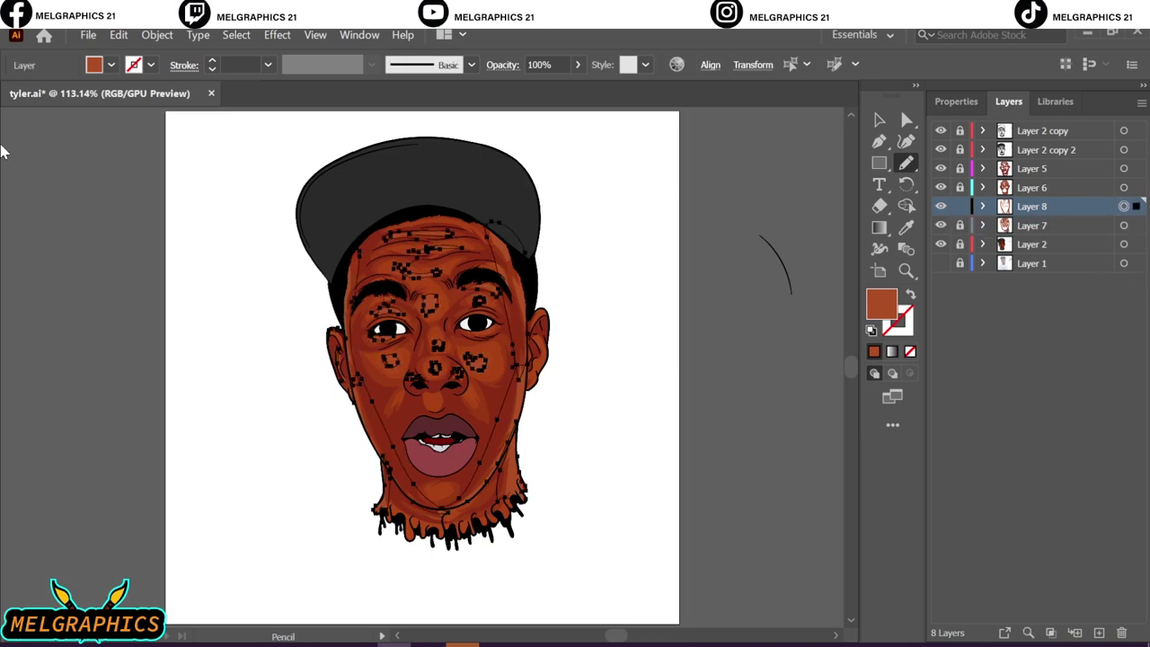
{"action": "left_click", "coordinate": [118, 35]}
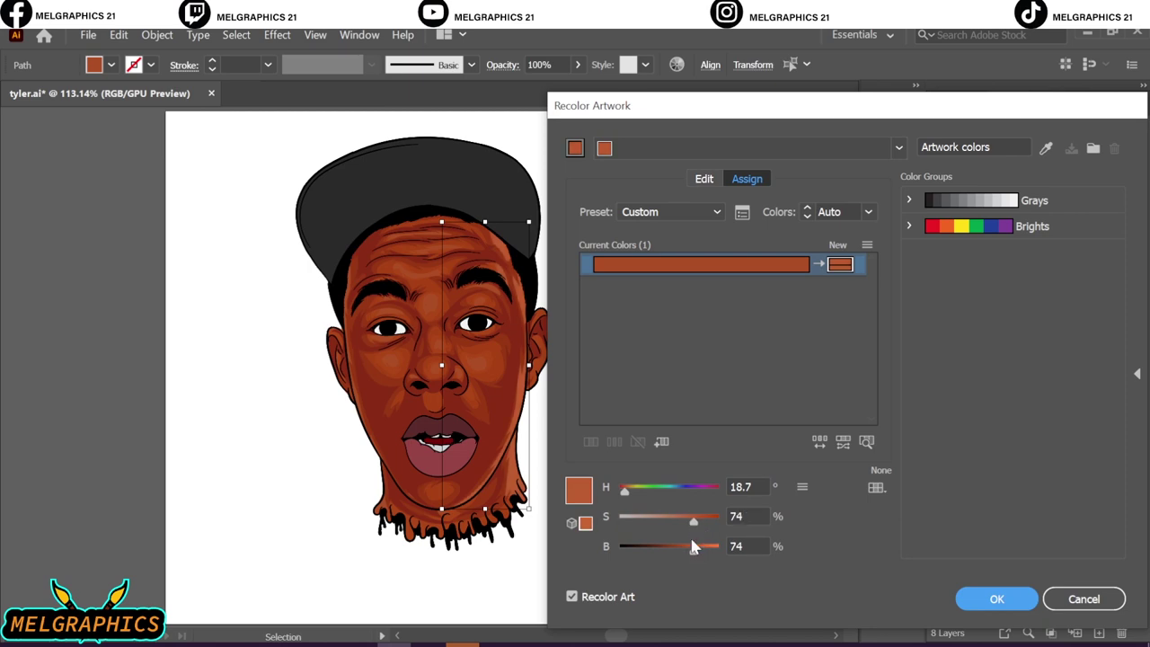
{"action": "left_click_drag", "start_coordinate": [692, 545], "coordinate": [684, 546]}
{"action": "left_click", "coordinate": [996, 599]}
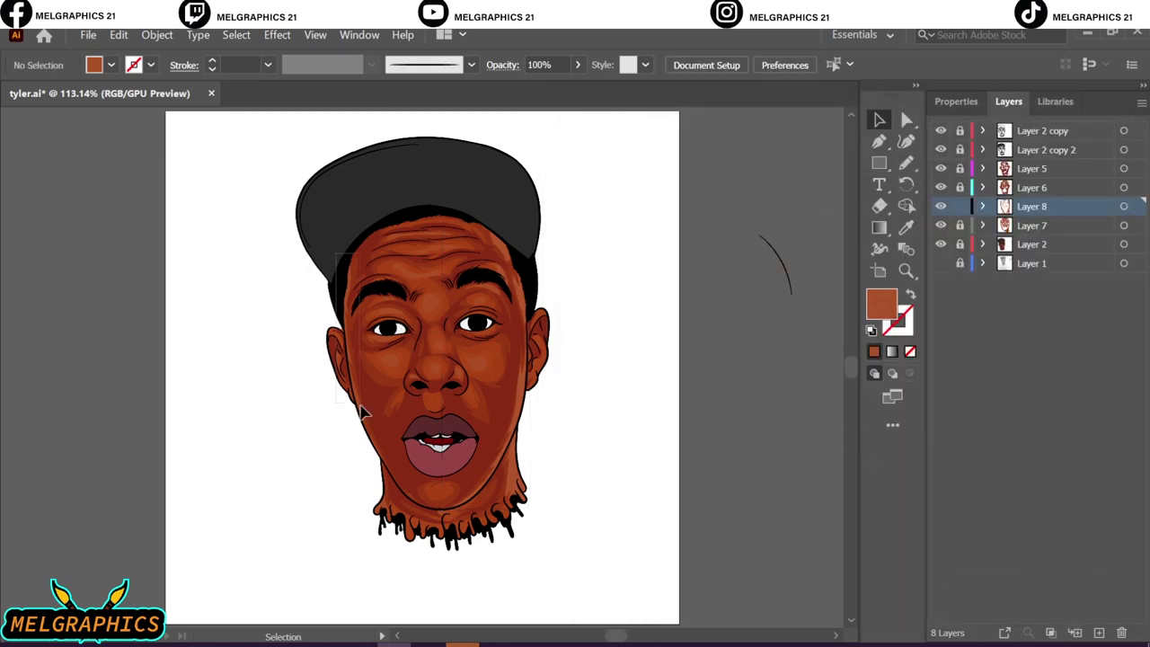
{"action": "left_click", "coordinate": [508, 489], "text": "shift"}
{"action": "key", "text": "ctrl+shift+a"}
{"action": "key", "text": "ctrl+l"}
- Eyedrop a dark red from the face and draw shadow shapes around the mouth and lower lip
{"action": "key", "text": "i"}
{"action": "left_click", "coordinate": [473, 417]}
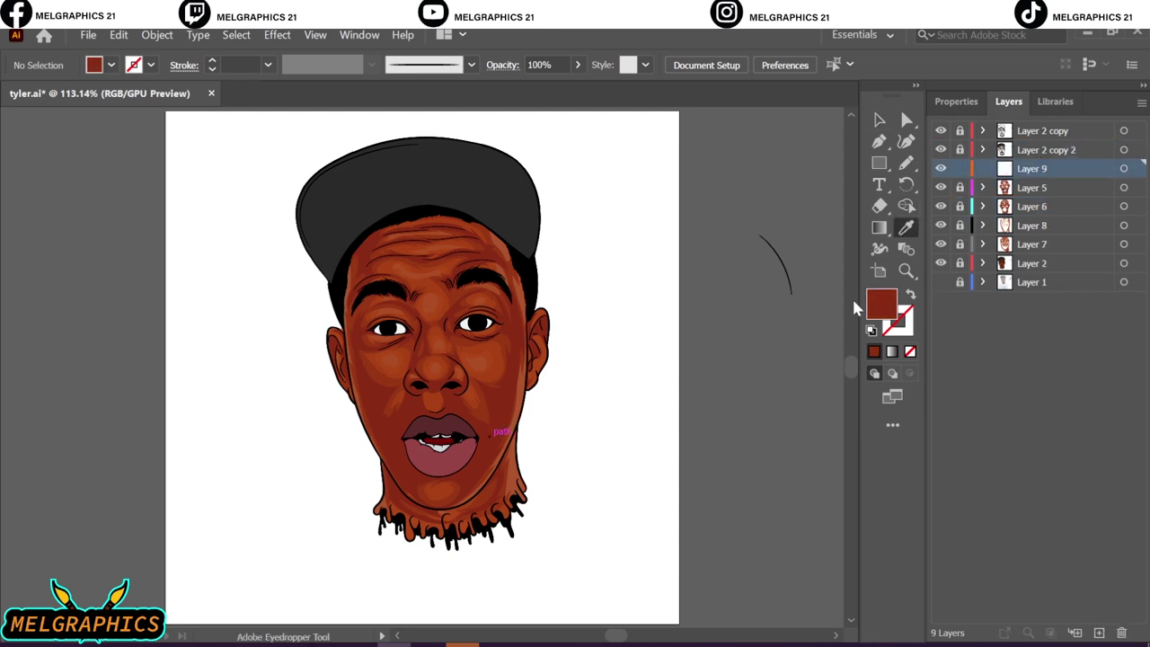
{"action": "double_click", "coordinate": [877, 303]}
{"action": "left_click", "coordinate": [868, 239]}
{"action": "key", "text": "n"}
{"action": "scroll", "coordinate": [522, 489], "scroll_direction": "up", "scroll_amount": 5}
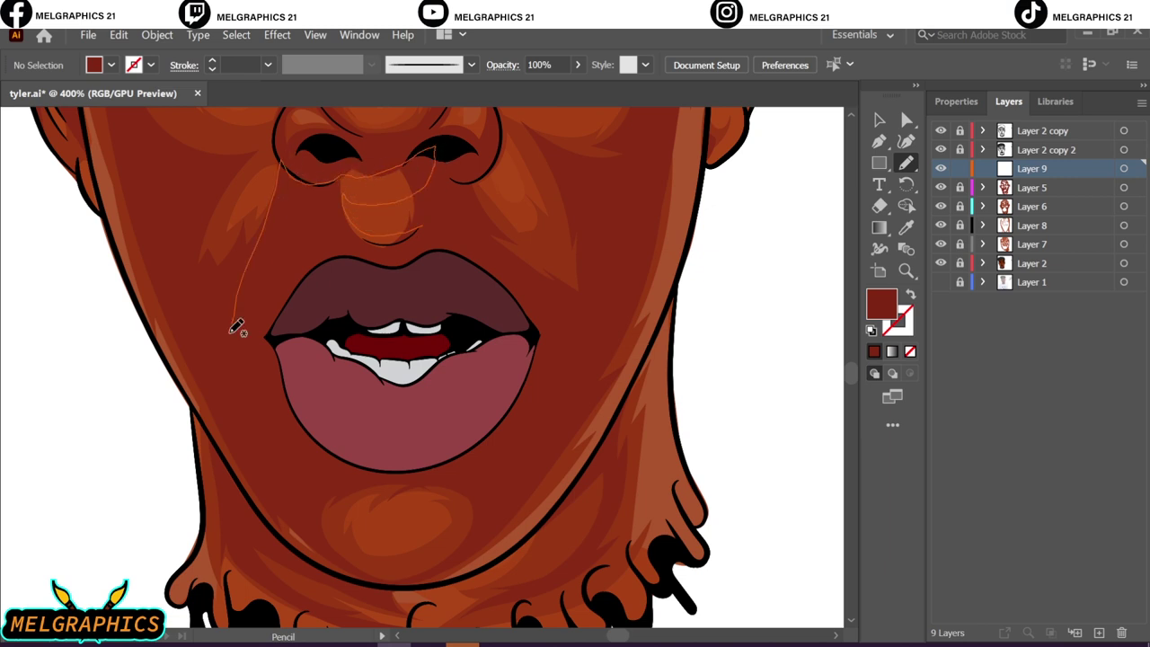
{"action": "left_click_drag", "start_coordinate": [236, 328], "coordinate": [385, 183]}
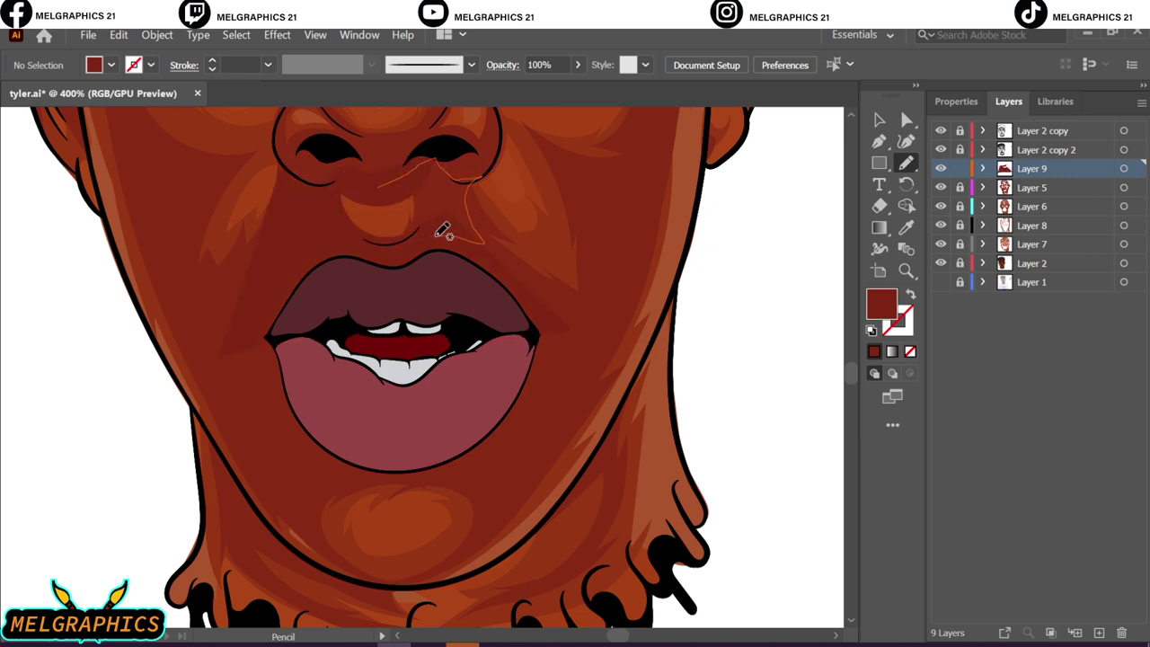
{"action": "left_click_drag", "start_coordinate": [521, 489], "coordinate": [441, 244]}
{"action": "left_click_drag", "start_coordinate": [261, 262], "coordinate": [319, 230]}
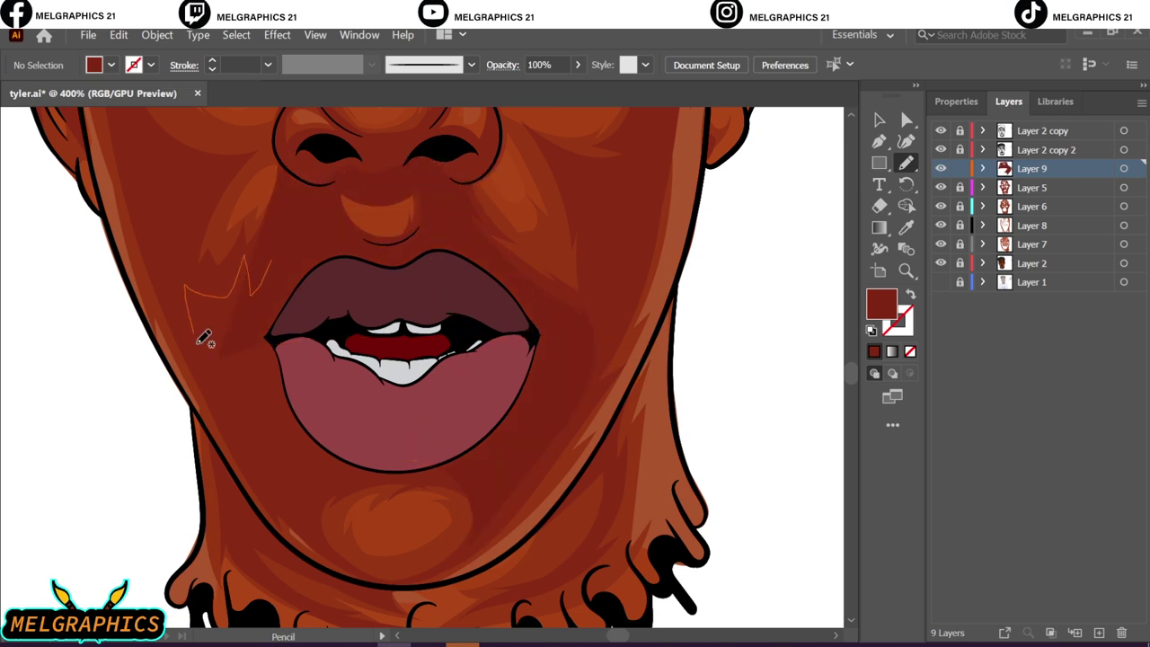
{"action": "left_click_drag", "start_coordinate": [581, 390], "coordinate": [590, 265]}
{"action": "key", "text": "ctrl+0"}
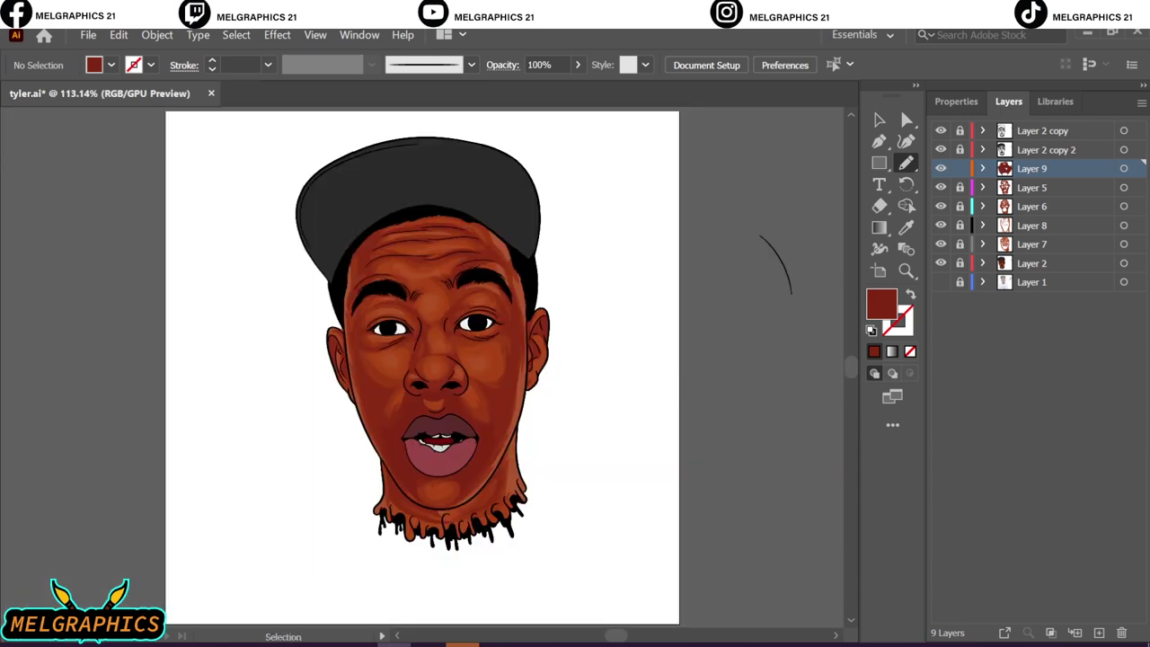
- Set the fill to deep red #722912 and draw shadow shapes down onto the chin
{"action": "double_click", "coordinate": [877, 306]}
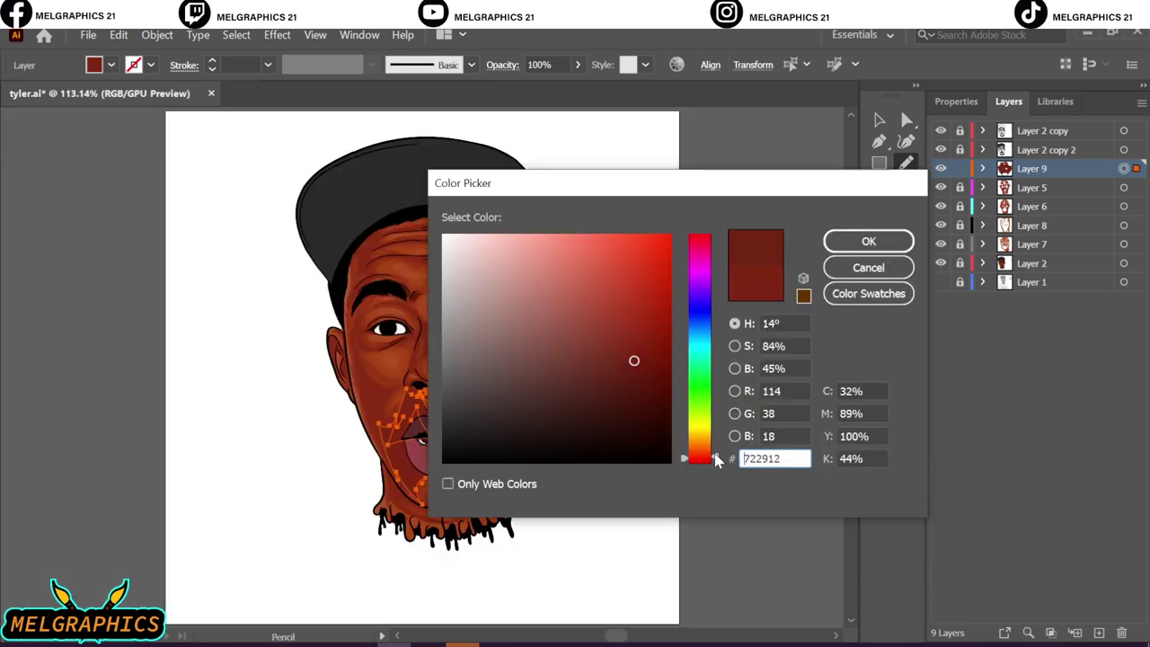
{"action": "key", "text": "Return"}
{"action": "key", "text": "v"}
{"action": "left_click", "coordinate": [716, 400]}
{"action": "left_click_drag", "start_coordinate": [419, 508], "coordinate": [486, 537]}
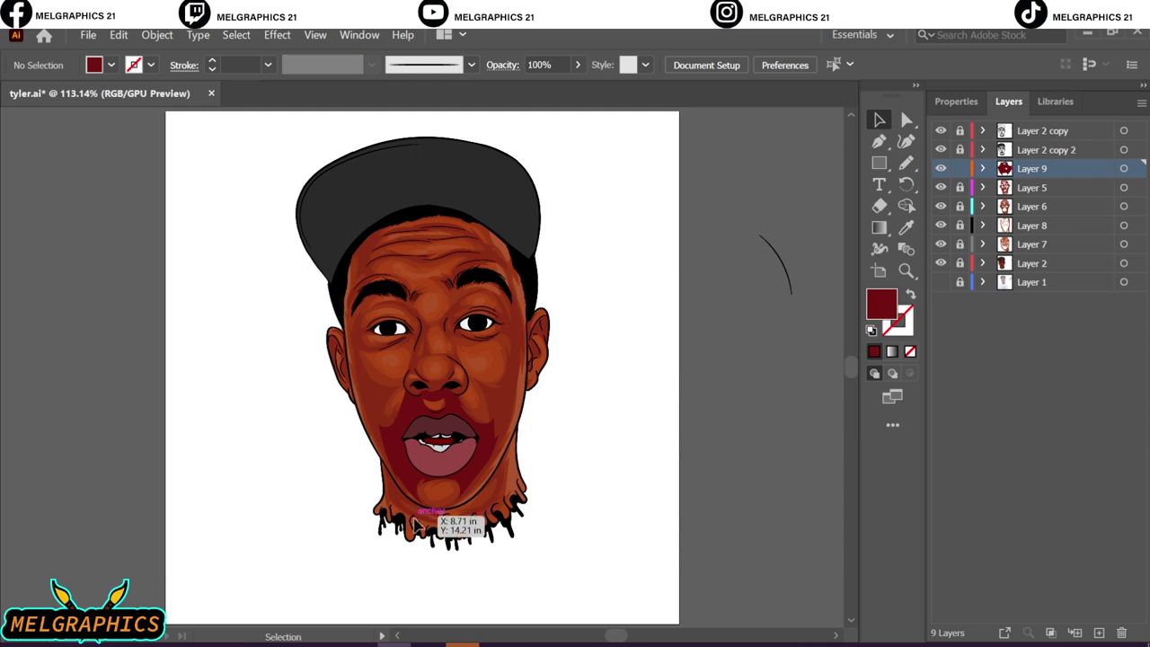
{"action": "key", "text": "n"}
{"action": "mouse_move", "coordinate": [219, 286]}
{"action": "left_mouse_down"}
{"action": "mouse_move", "coordinate": [489, 526]}
{"action": "mouse_move", "coordinate": [791, 207]}
{"action": "left_mouse_up"}
{"action": "key", "text": "ctrl+0"}
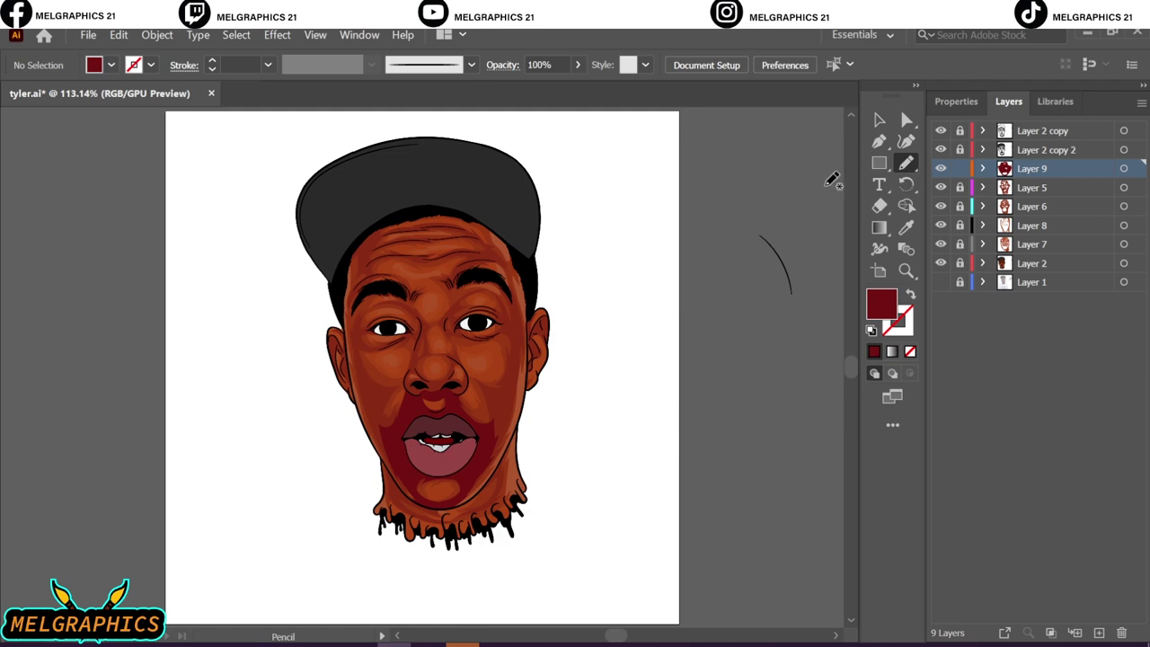
{"action": "scroll", "coordinate": [462, 372], "scroll_direction": "up", "scroll_amount": 2}
{"action": "scroll", "coordinate": [270, 359], "scroll_direction": "up", "scroll_amount": 2}
{"action": "left_click", "coordinate": [941, 168]}
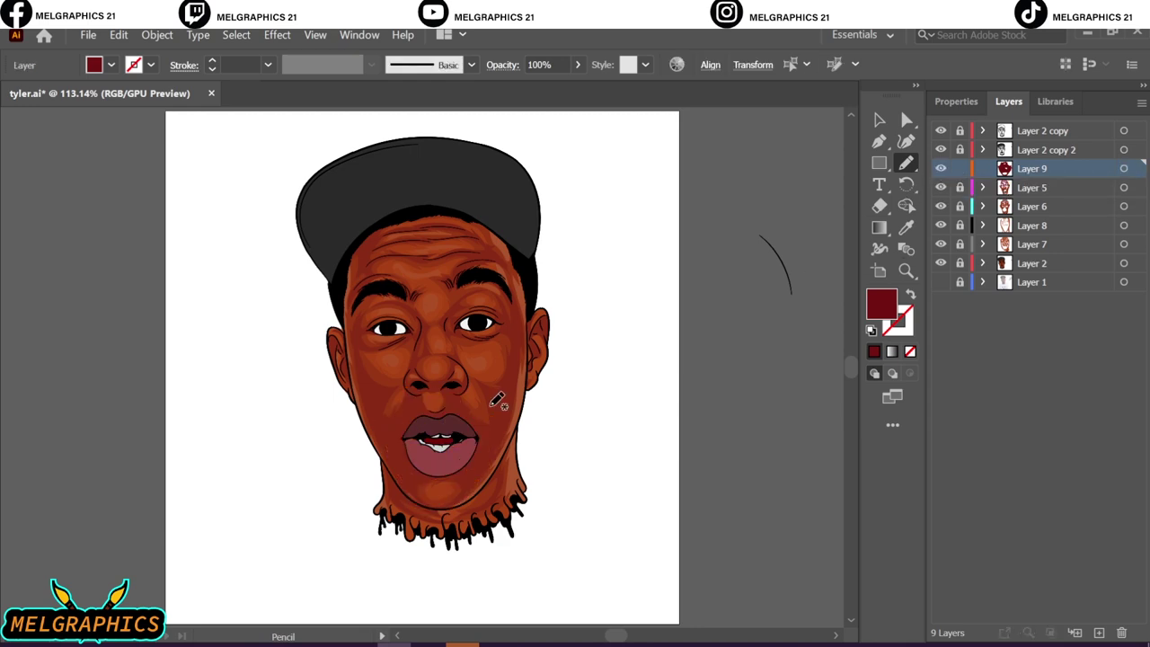
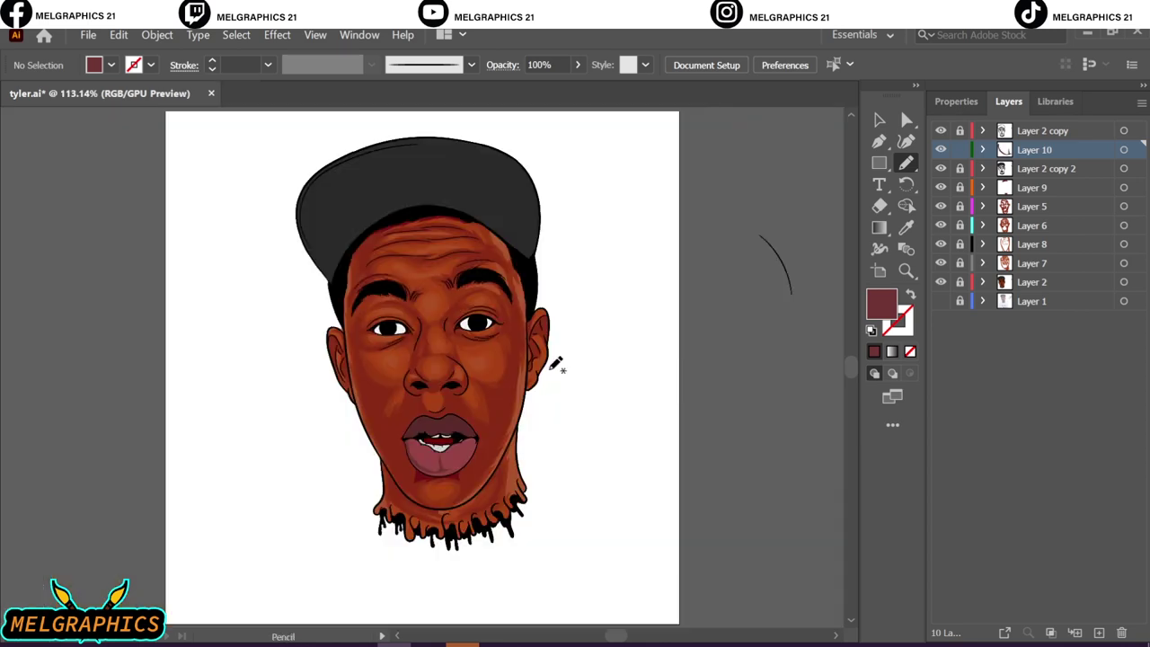
- Sample the lip colour and draw a darker shading shape on the upper lip
{"action": "key", "text": "i"}
{"action": "left_click", "coordinate": [458, 422]}
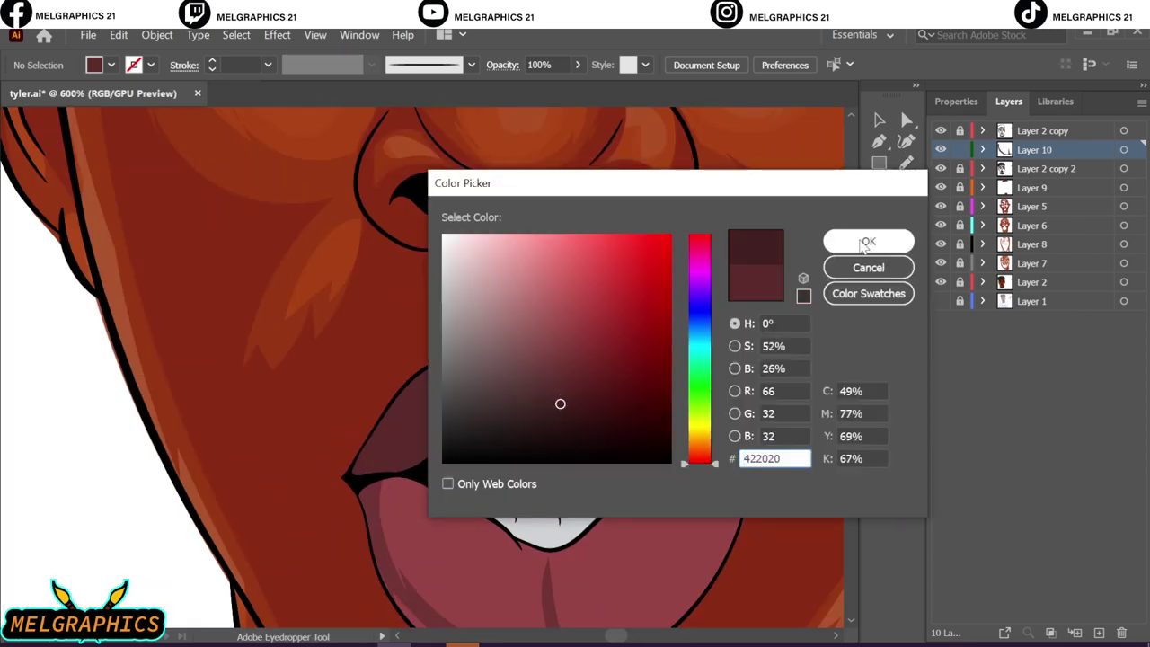
{"action": "left_click", "coordinate": [868, 244]}
{"action": "key", "text": "n"}
{"action": "left_click_drag", "start_coordinate": [458, 373], "coordinate": [460, 370]}
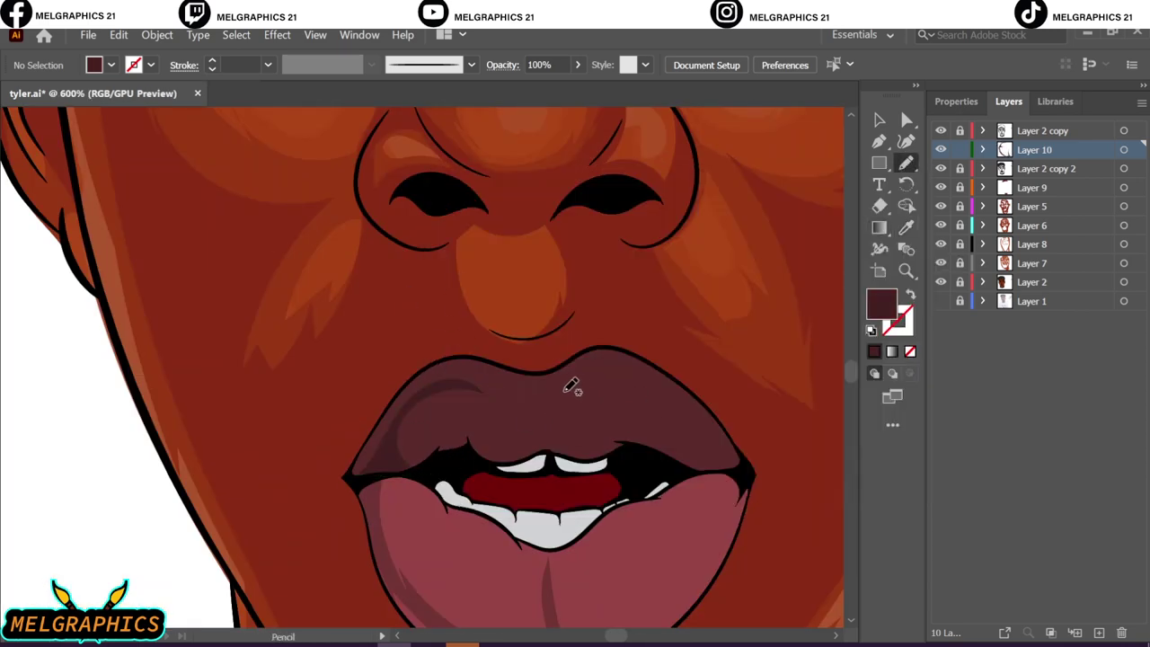
- Draw purple-grey shadows along the tops of both eye whites
{"action": "key", "text": "i"}
{"action": "scroll", "coordinate": [467, 303], "scroll_direction": "up", "scroll_amount": 5, "text": "alt"}
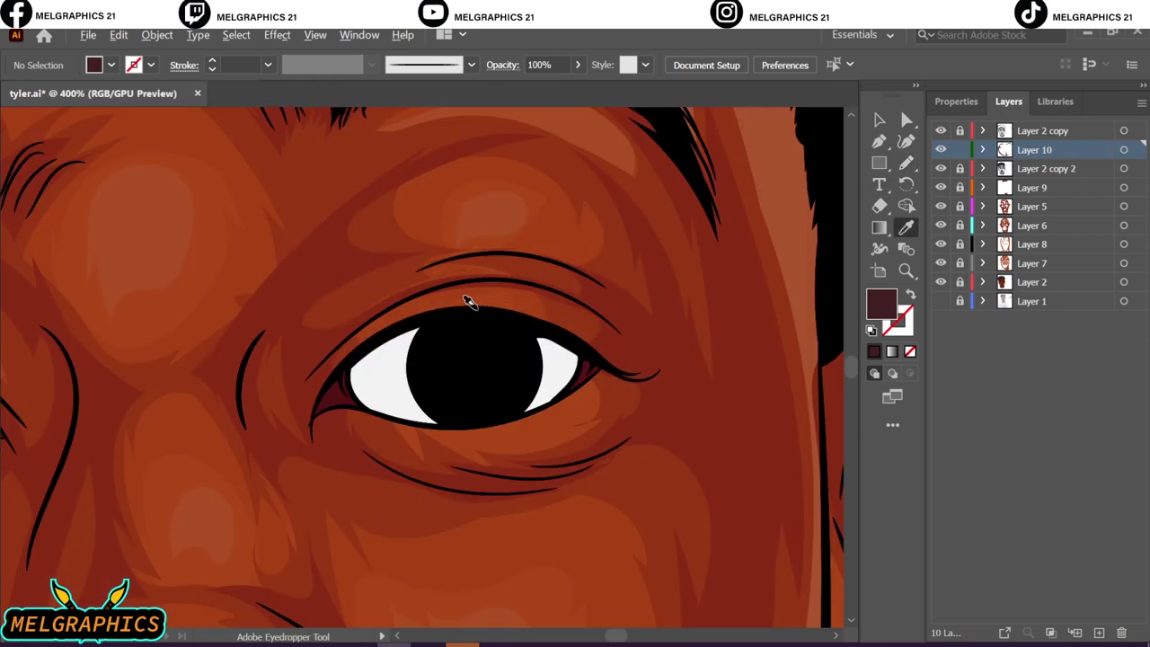
{"action": "left_click", "coordinate": [467, 303]}
{"action": "double_click", "coordinate": [881, 303]}
{"action": "left_click", "coordinate": [465, 305]}
{"action": "left_click", "coordinate": [868, 240]}
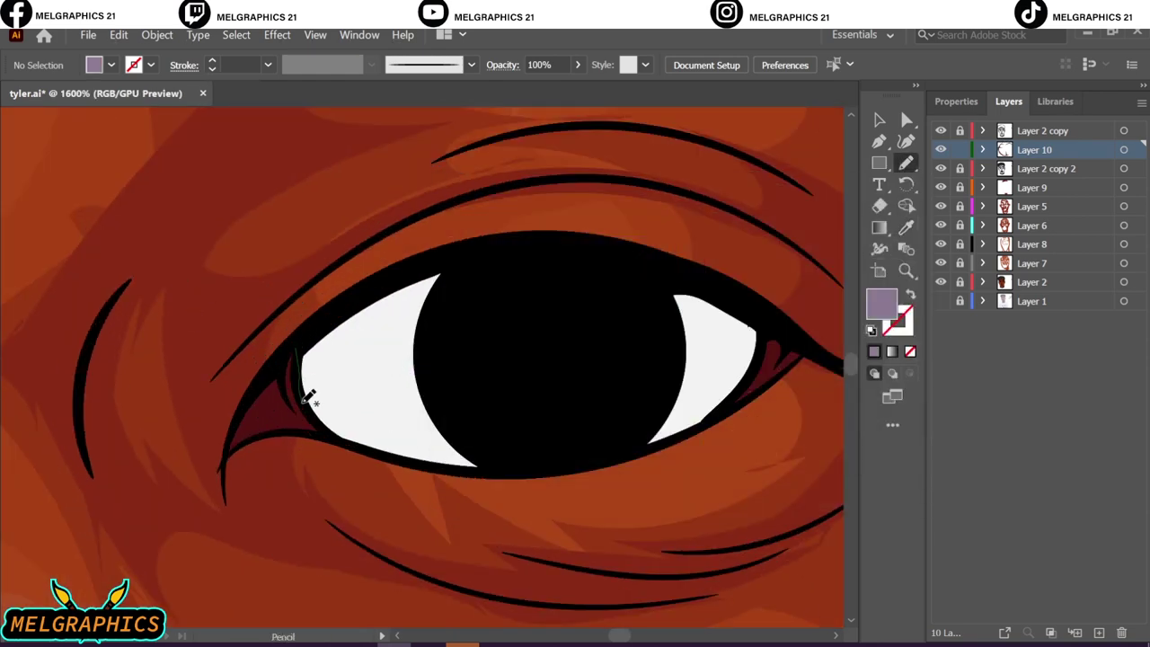
{"action": "left_click_drag", "start_coordinate": [355, 292], "coordinate": [431, 274]}
{"action": "key", "text": "ctrl+0"}
{"action": "scroll", "coordinate": [261, 372], "scroll_direction": "up", "scroll_amount": 5, "text": "alt"}
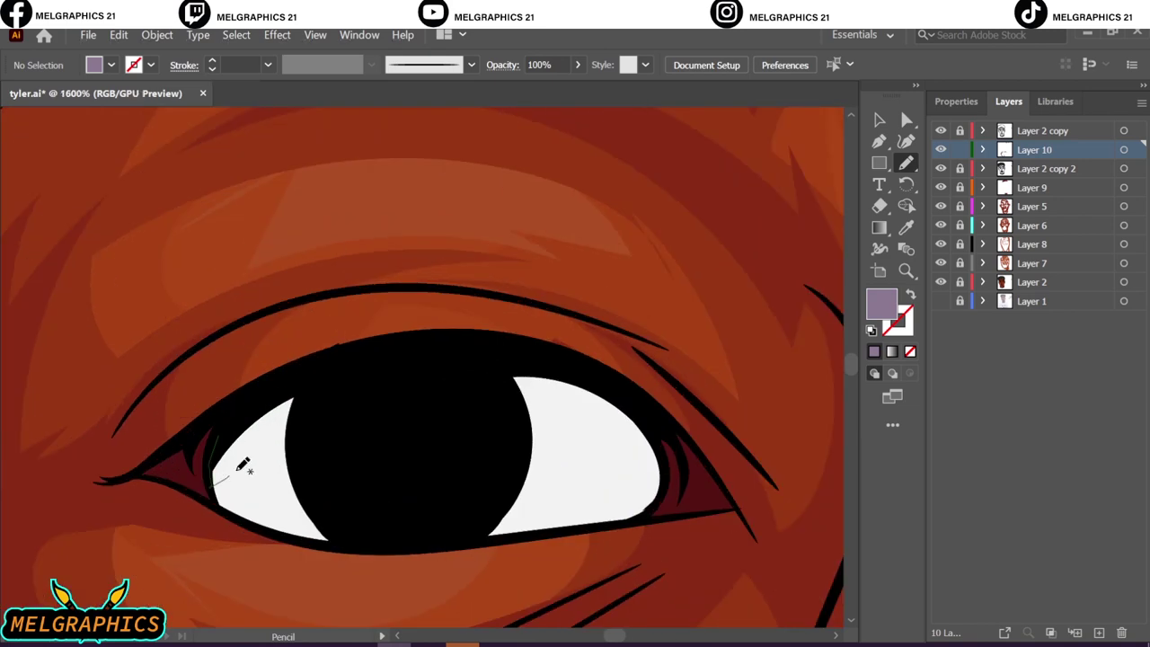
{"action": "mouse_move", "coordinate": [491, 375]}
{"action": "left_mouse_down"}
{"action": "mouse_move", "coordinate": [660, 434]}
{"action": "mouse_move", "coordinate": [658, 463]}
{"action": "mouse_move", "coordinate": [732, 509]}
{"action": "mouse_move", "coordinate": [663, 442]}
{"action": "left_mouse_up"}
- Fill the inner and outer eye corners with a dark red sampled from the eye
{"action": "double_click", "coordinate": [880, 304]}
{"action": "left_click", "coordinate": [617, 392]}
{"action": "left_click", "coordinate": [796, 239]}
{"action": "left_click_drag", "start_coordinate": [206, 446], "coordinate": [149, 472]}
{"action": "key", "text": "ctrl+0"}
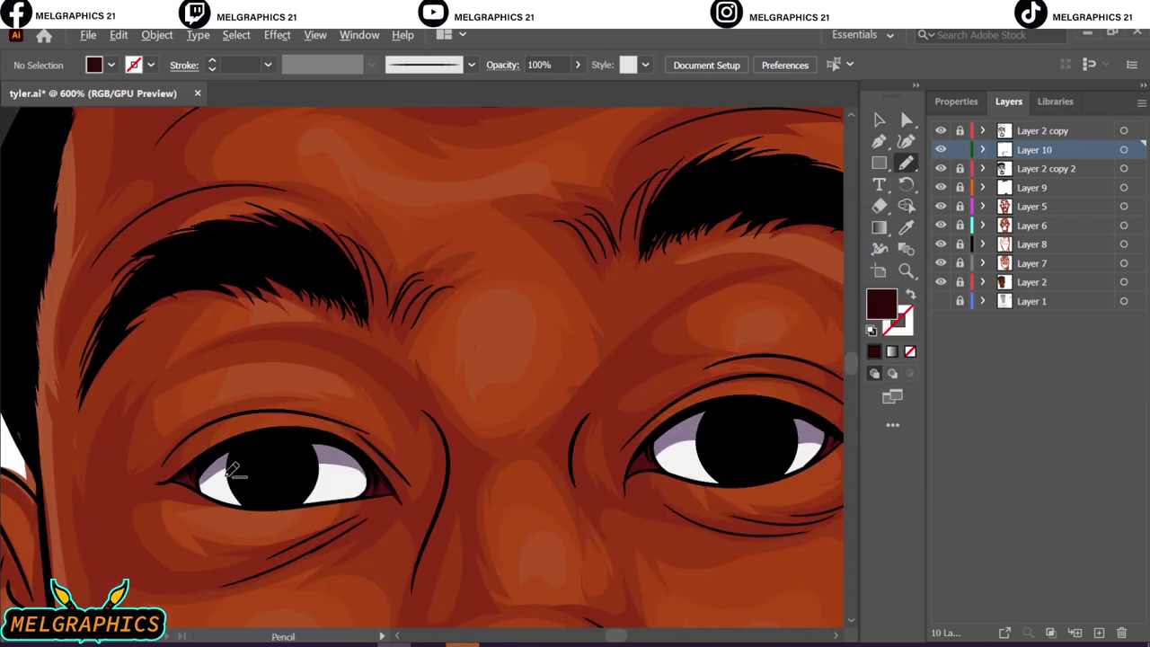
{"action": "scroll", "coordinate": [257, 476], "scroll_direction": "up", "scroll_amount": 5, "text": "alt"}
{"action": "left_click_drag", "start_coordinate": [128, 372], "coordinate": [260, 305]}
{"action": "scroll", "coordinate": [686, 276], "scroll_direction": "down", "scroll_amount": 1, "text": "alt"}
{"action": "scroll", "coordinate": [686, 276], "scroll_direction": "up", "scroll_amount": 2}
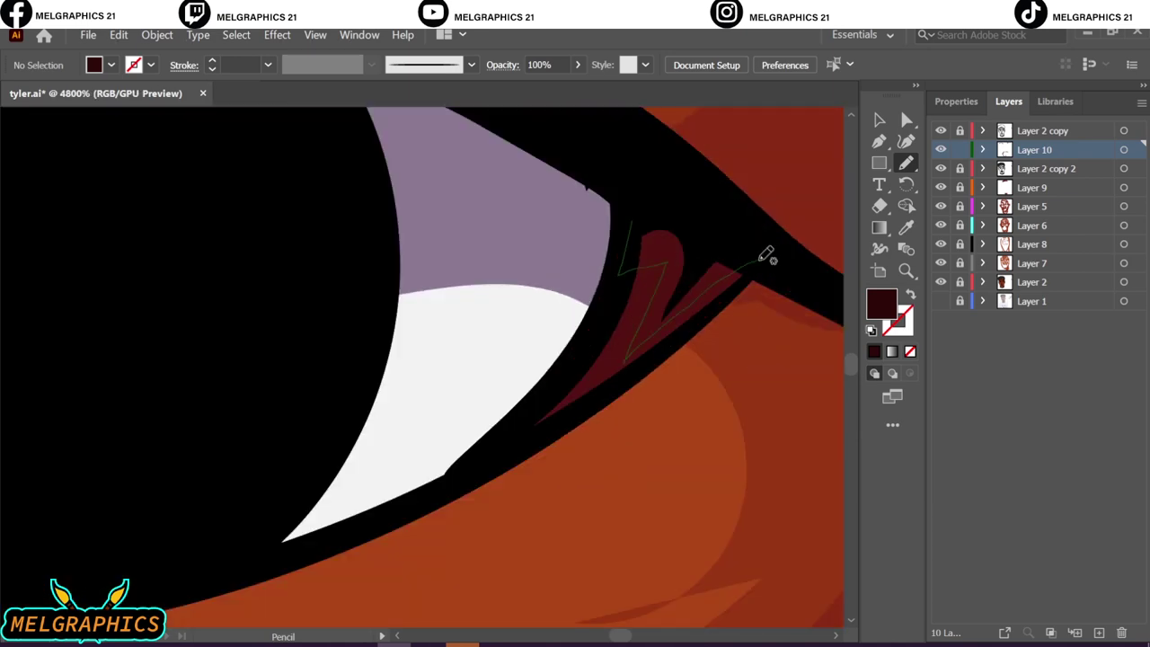
- Draw lighter grey highlight shapes on the cap's right side and lower edge
{"action": "key", "text": "ctrl+0"}
{"action": "key", "text": "i"}
{"action": "double_click", "coordinate": [881, 304]}
{"action": "key", "text": "Return"}
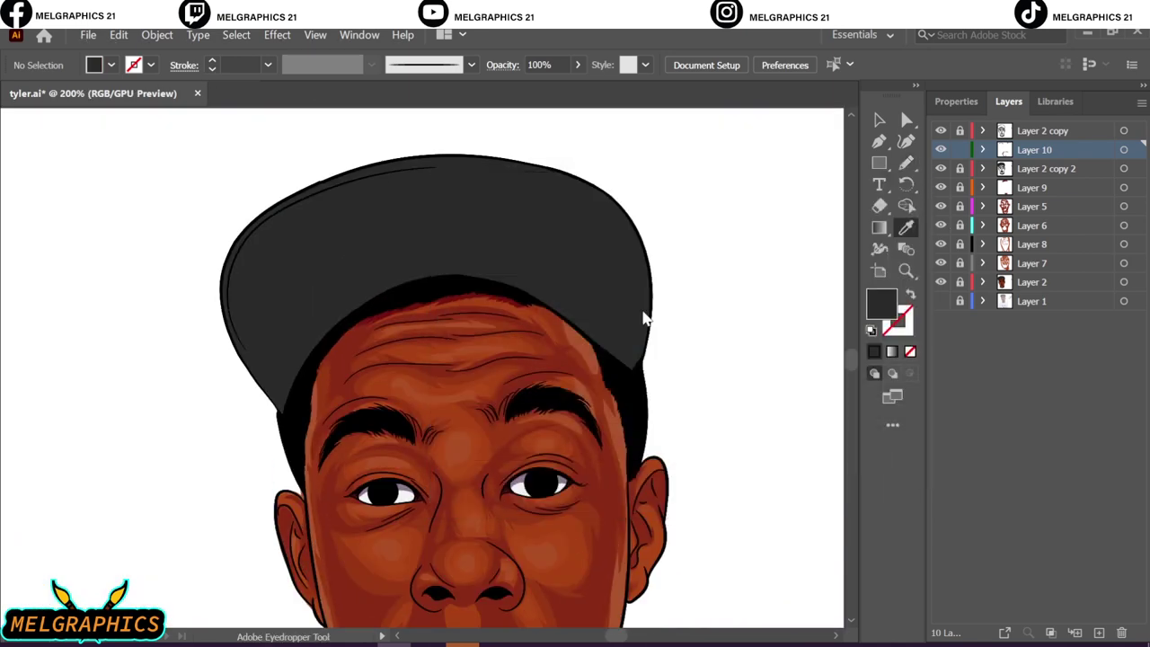
{"action": "key", "text": "n"}
{"action": "scroll", "coordinate": [321, 327], "scroll_direction": "up", "scroll_amount": 2, "text": "alt"}
{"action": "left_click_drag", "start_coordinate": [343, 158], "coordinate": [308, 506]}
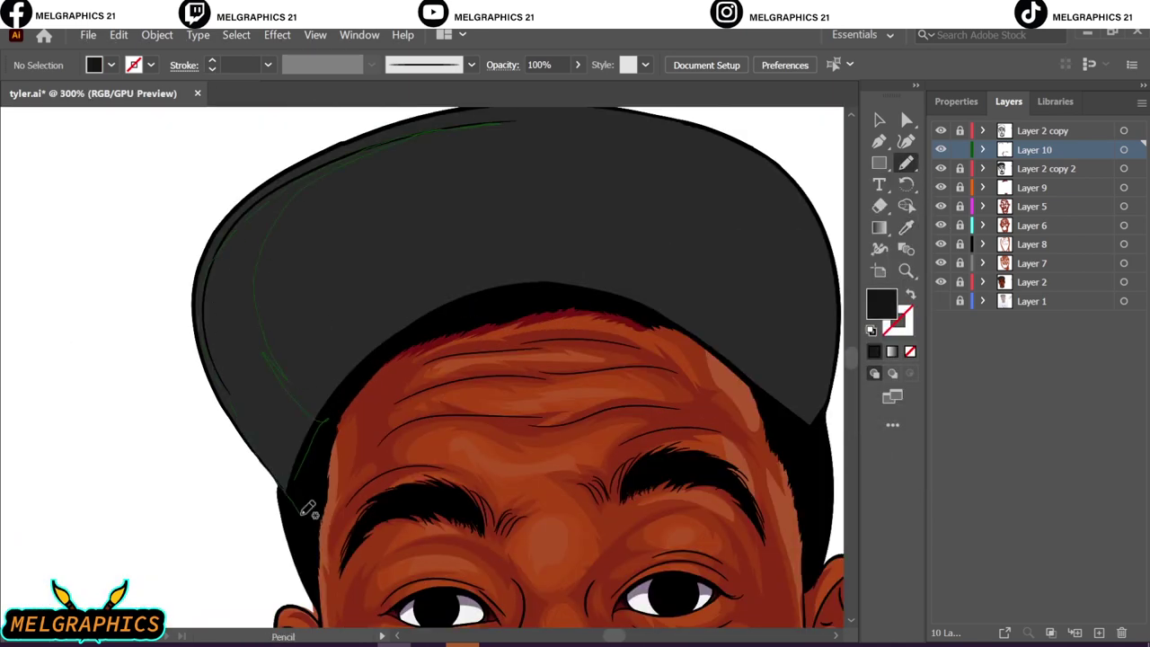
{"action": "scroll", "coordinate": [229, 373], "scroll_direction": "up", "scroll_amount": 2}
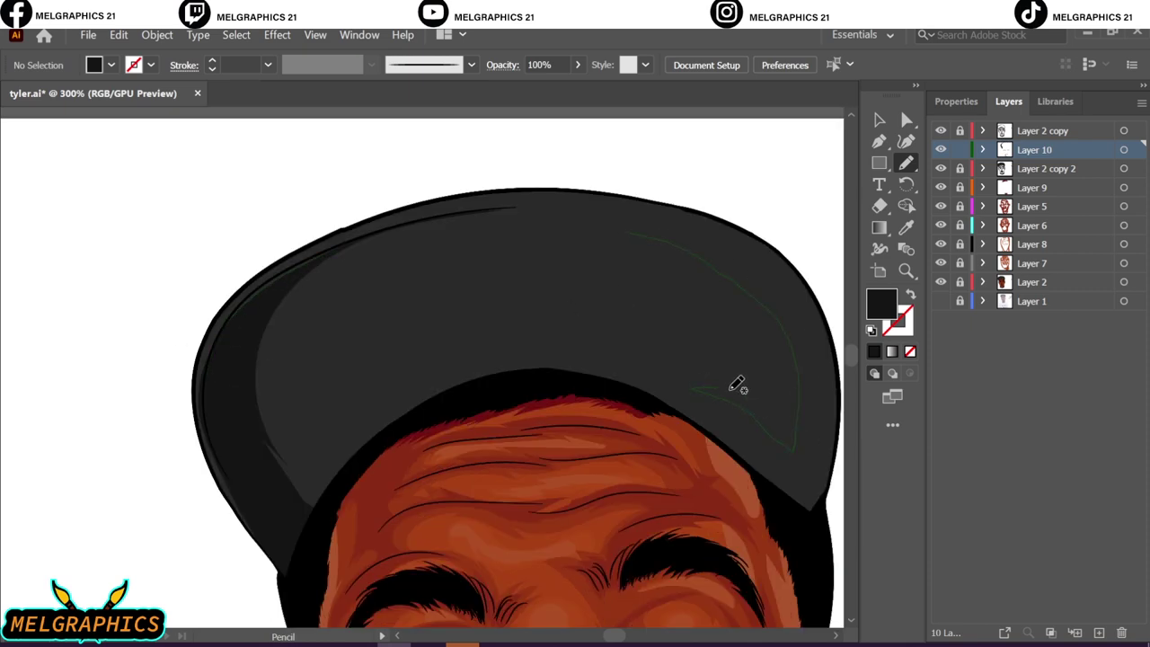
{"action": "left_click_drag", "start_coordinate": [737, 387], "coordinate": [581, 211]}
{"action": "key", "text": "ctrl+0"}
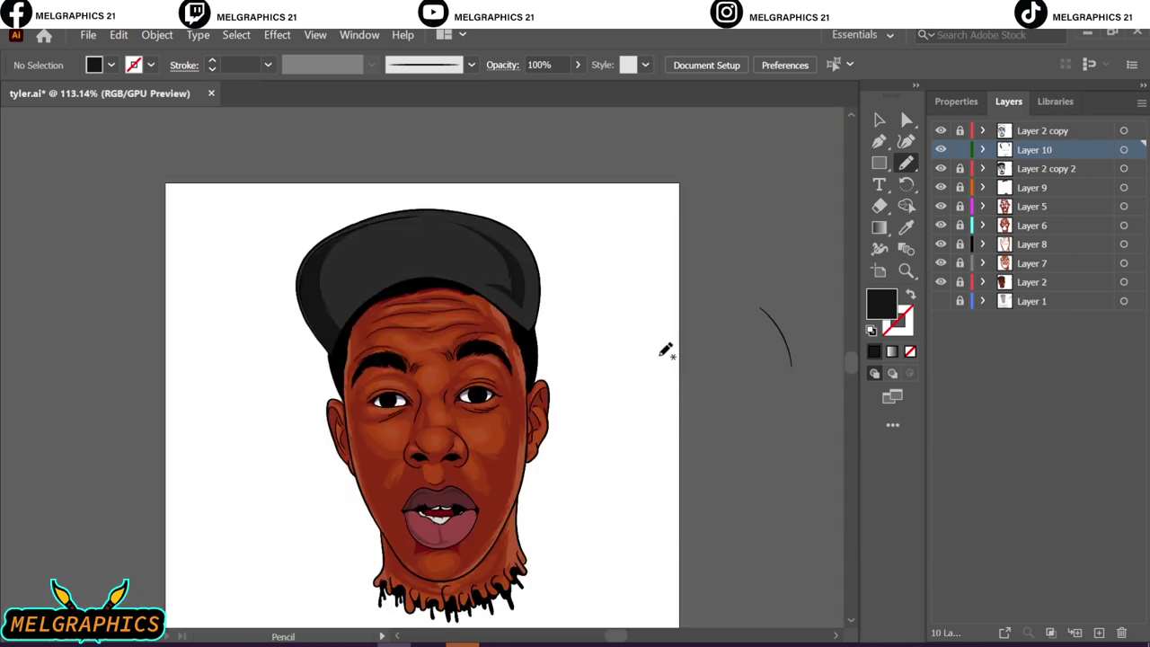
{"action": "scroll", "coordinate": [378, 299], "scroll_direction": "up", "scroll_amount": 2, "text": "alt"}
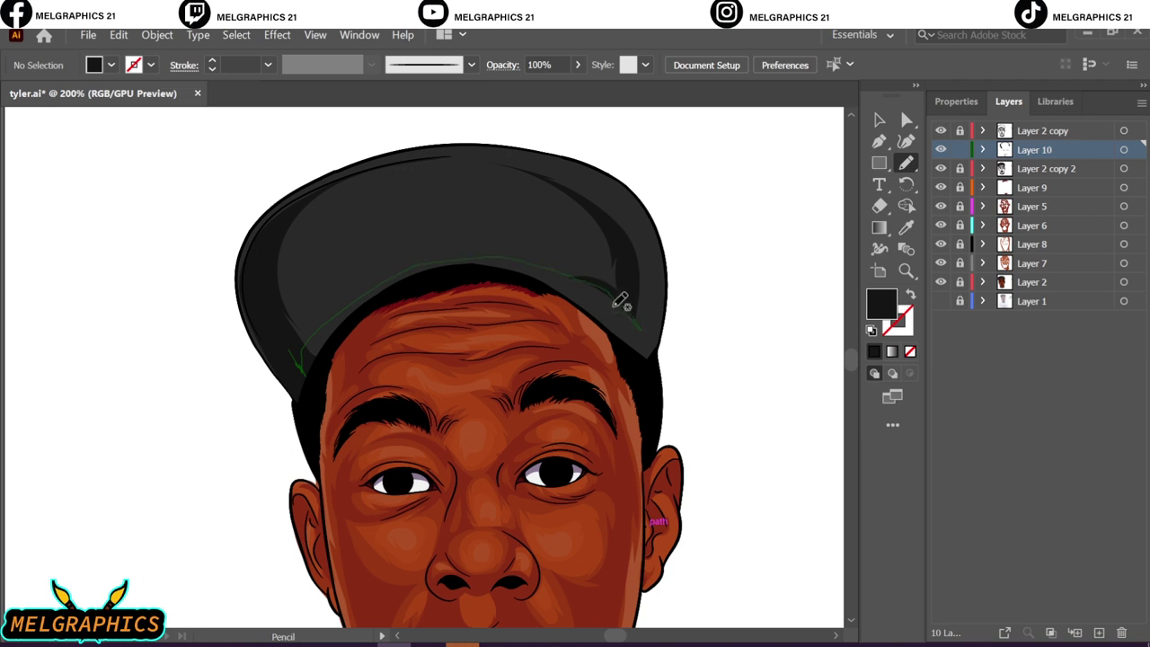
{"action": "left_click_drag", "start_coordinate": [616, 305], "coordinate": [634, 323]}
{"action": "key", "text": "ctrl+0"}
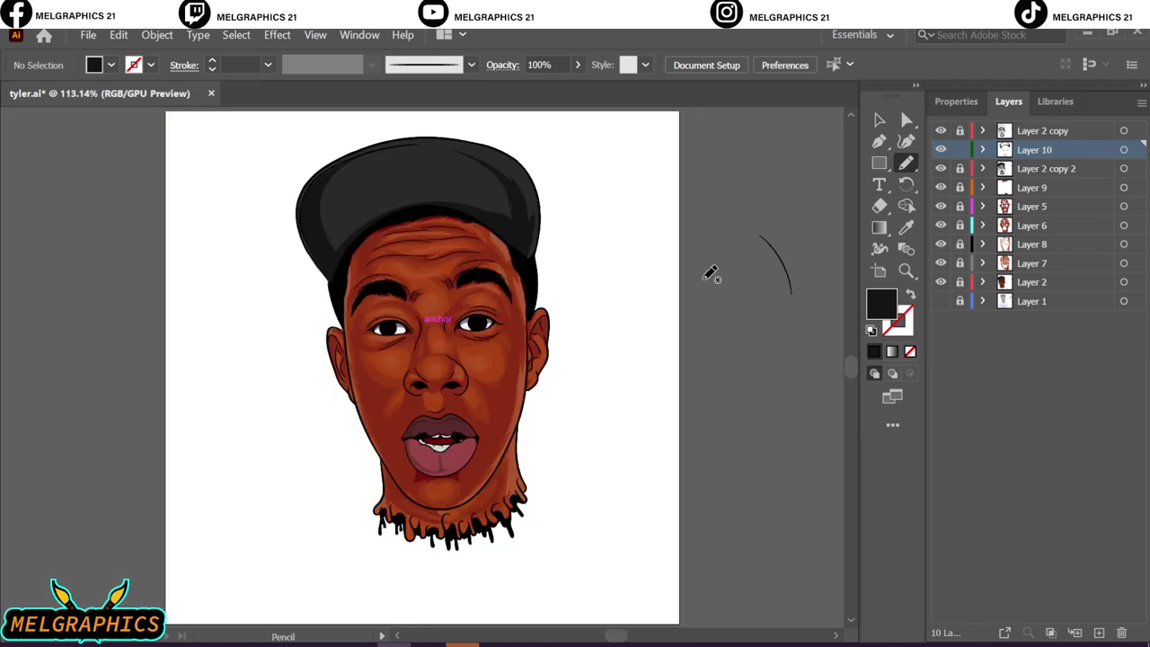
- Lock Layer 10 and add a new layer above Layer 2 copy 2
{"action": "left_click", "coordinate": [959, 149]}
{"action": "left_click", "coordinate": [1046, 168]}
{"action": "left_click", "coordinate": [1099, 632]}
- Draw two darker red shading shapes on the lower lip
{"action": "key", "text": "i"}
{"action": "left_click", "coordinate": [431, 451]}
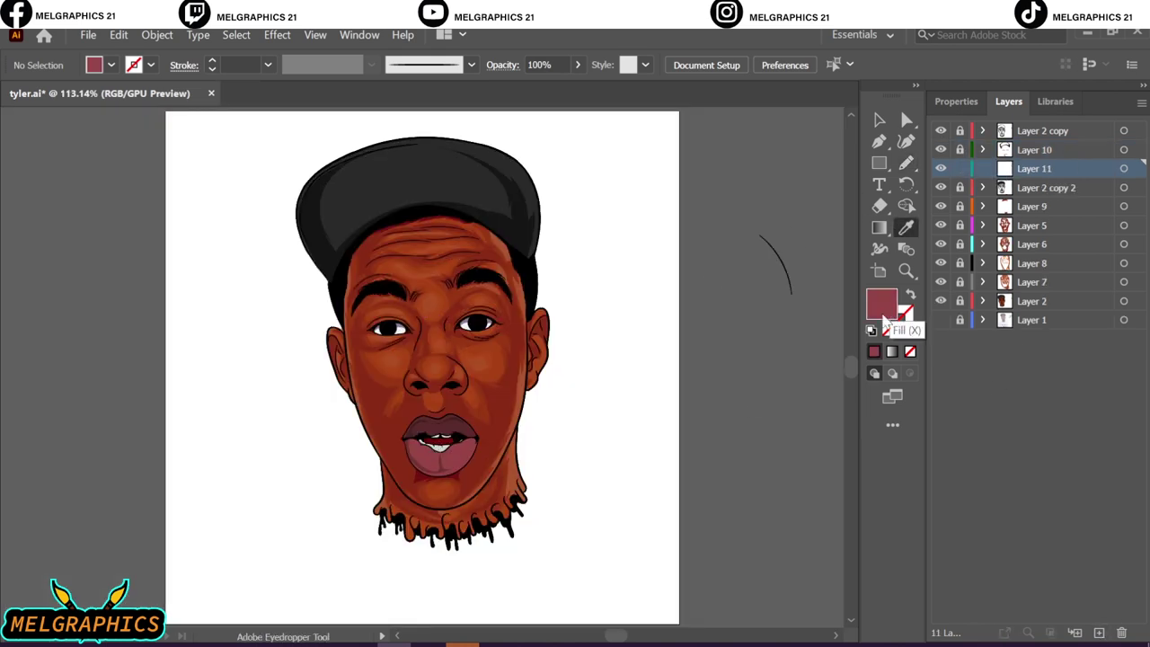
{"action": "double_click", "coordinate": [881, 305]}
{"action": "key", "text": "Return"}
{"action": "scroll", "coordinate": [441, 449], "scroll_direction": "up", "scroll_amount": 6, "text": "alt"}
{"action": "key", "text": "n"}
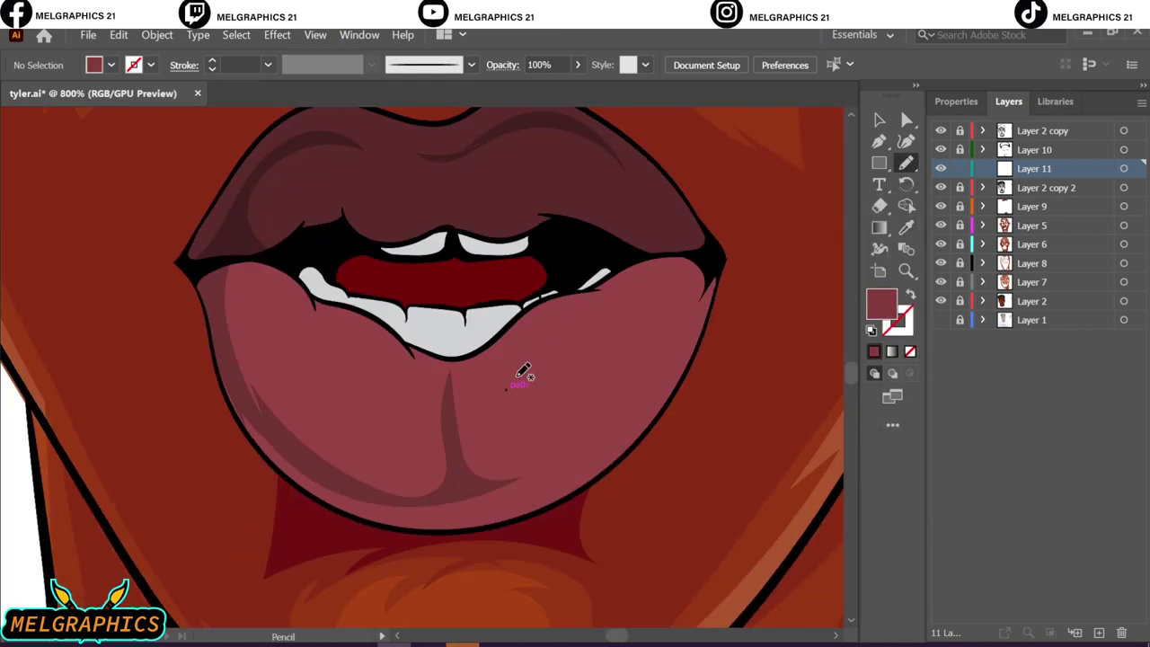
{"action": "left_click_drag", "start_coordinate": [501, 486], "coordinate": [333, 359]}
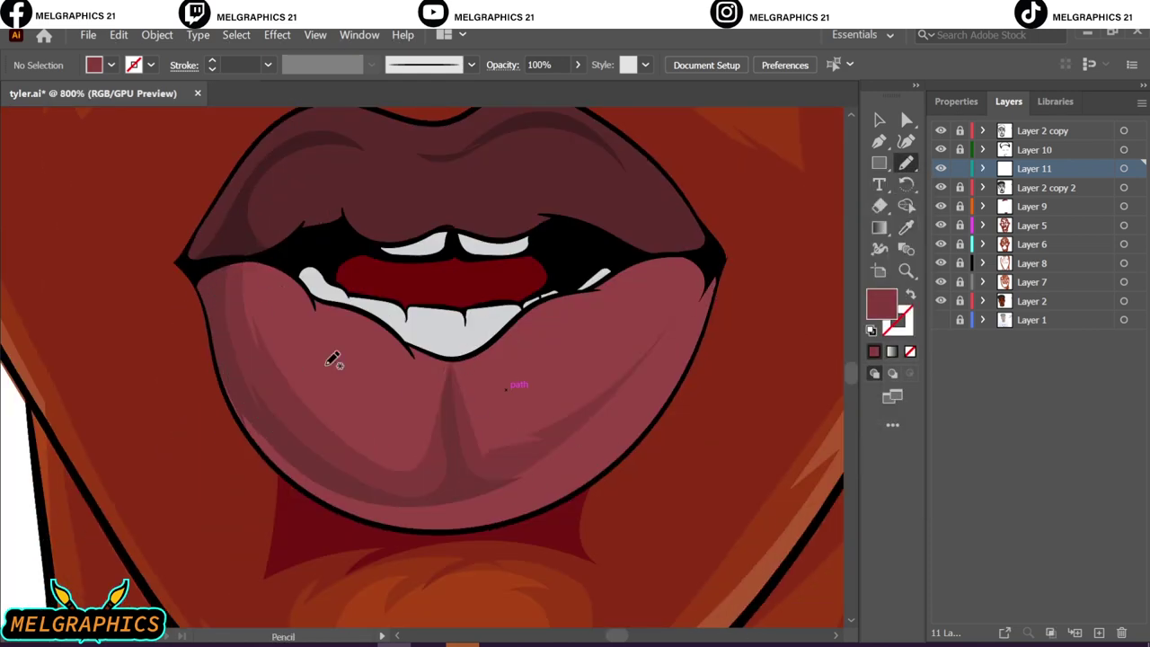
{"action": "left_click_drag", "start_coordinate": [688, 300], "coordinate": [692, 297]}
{"action": "key", "text": "ctrl+0"}
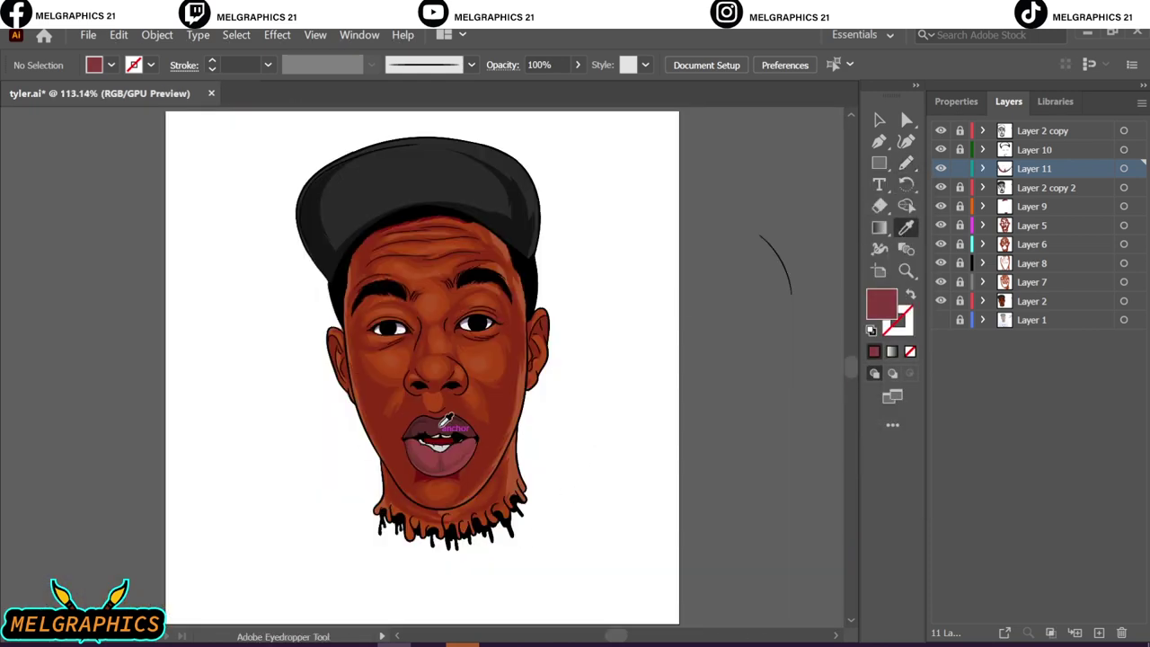
- Shade the upper lip's left and right sides in a darker red
{"action": "double_click", "coordinate": [881, 306]}
{"action": "key", "text": "Return"}
{"action": "scroll", "coordinate": [406, 442], "scroll_direction": "up", "scroll_amount": 6, "text": "alt"}
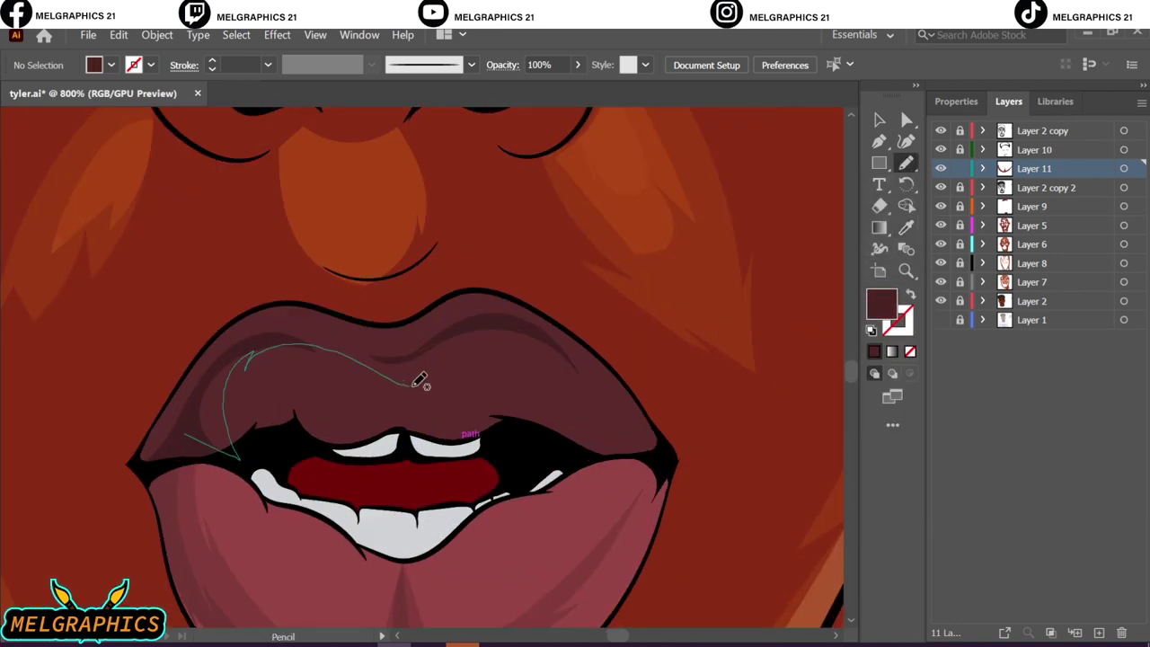
{"action": "left_click_drag", "start_coordinate": [420, 380], "coordinate": [192, 423]}
{"action": "left_click_drag", "start_coordinate": [444, 352], "coordinate": [557, 340]}
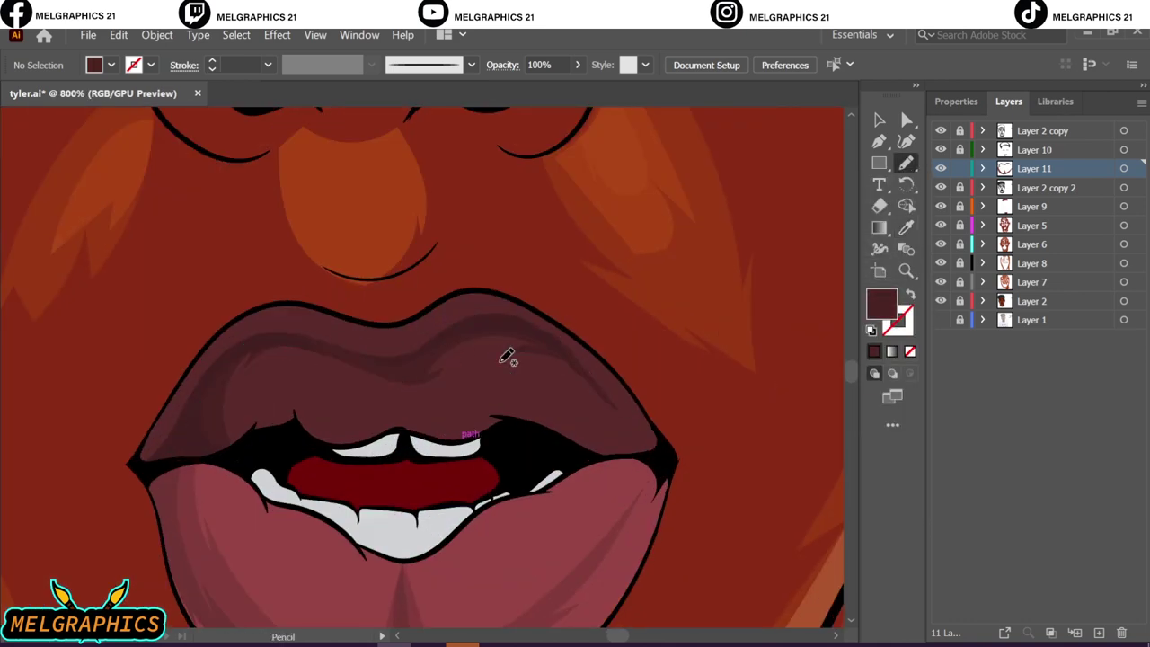
{"action": "key", "text": "ctrl+0"}
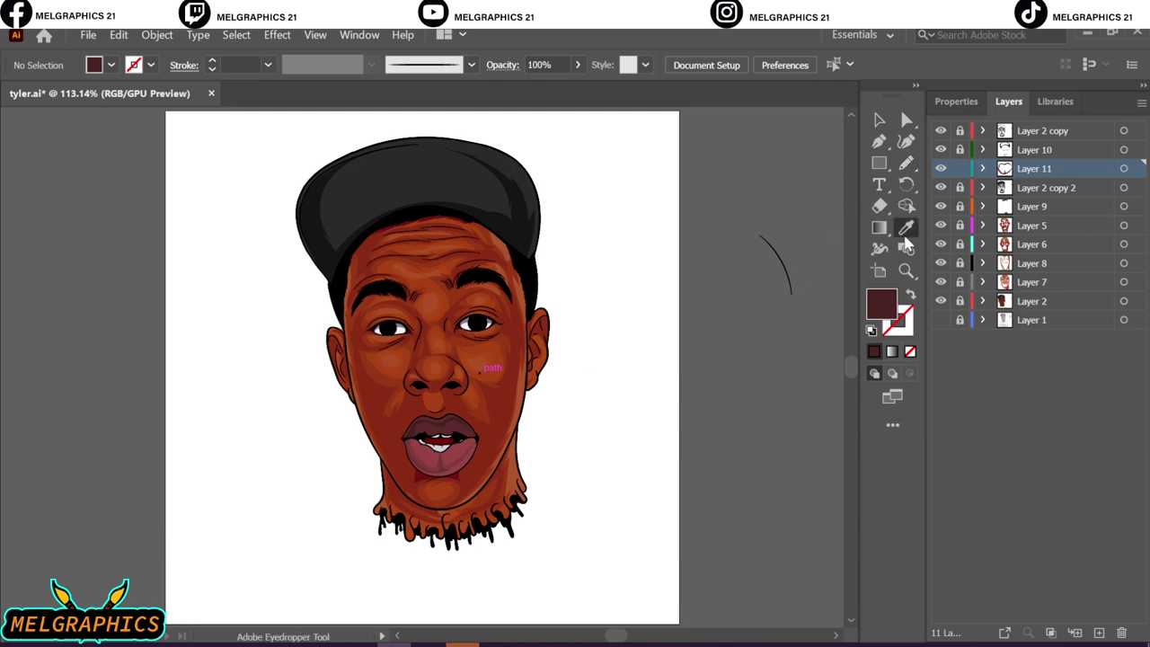
- Add three near-black shading shapes across the cap, including its right side
{"action": "double_click", "coordinate": [881, 306]}
{"action": "key", "text": "Return"}
{"action": "scroll", "coordinate": [341, 147], "scroll_direction": "up", "scroll_amount": 3}
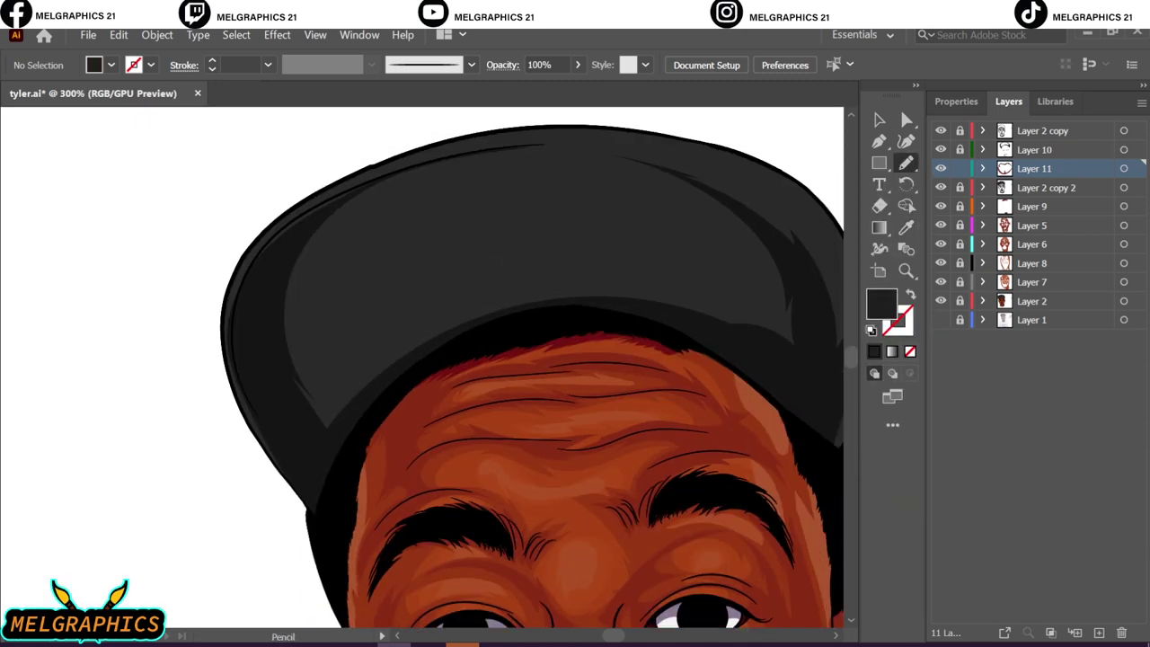
{"action": "left_click_drag", "start_coordinate": [305, 422], "coordinate": [506, 144]}
{"action": "left_click_drag", "start_coordinate": [310, 364], "coordinate": [401, 334]}
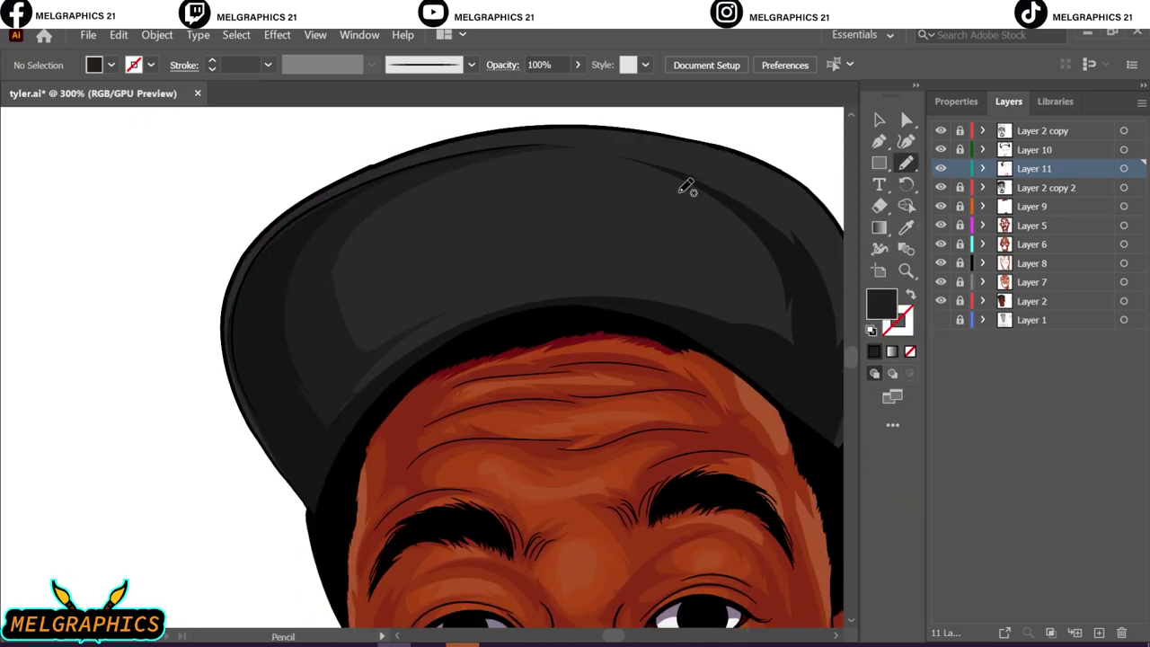
{"action": "left_click_drag", "start_coordinate": [665, 187], "coordinate": [737, 296]}
{"action": "key", "text": "ctrl+0"}
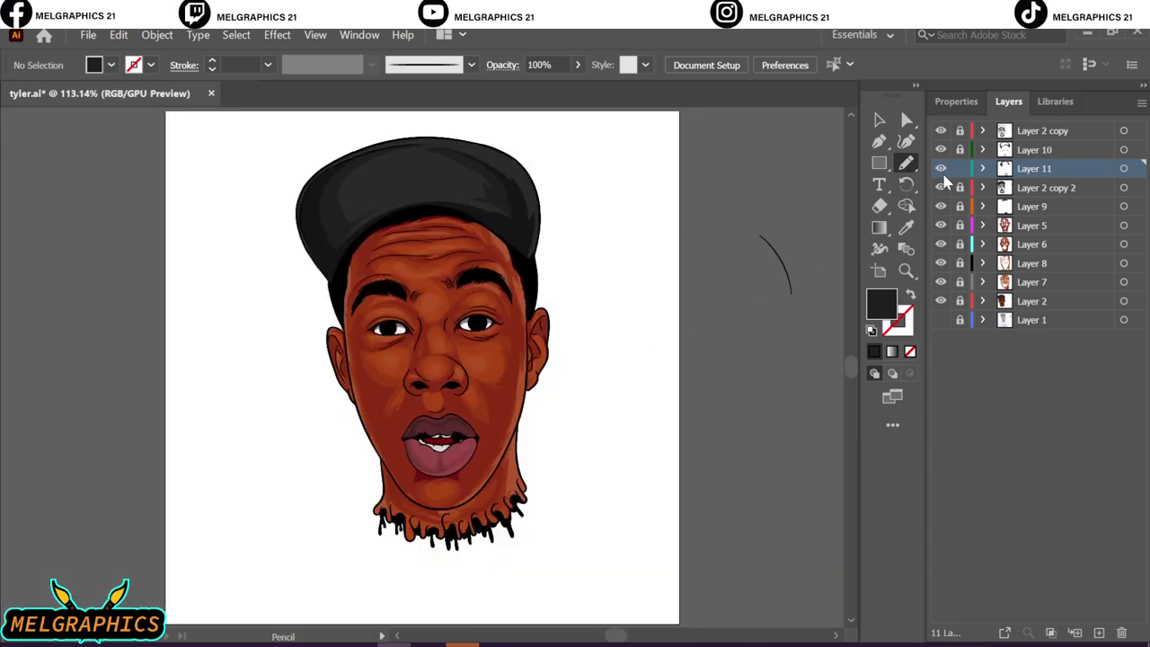
- Create Layer 12 and draw a dark brown iris shape inside the pupil
{"action": "left_click", "coordinate": [1099, 632]}
{"action": "double_click", "coordinate": [880, 303]}
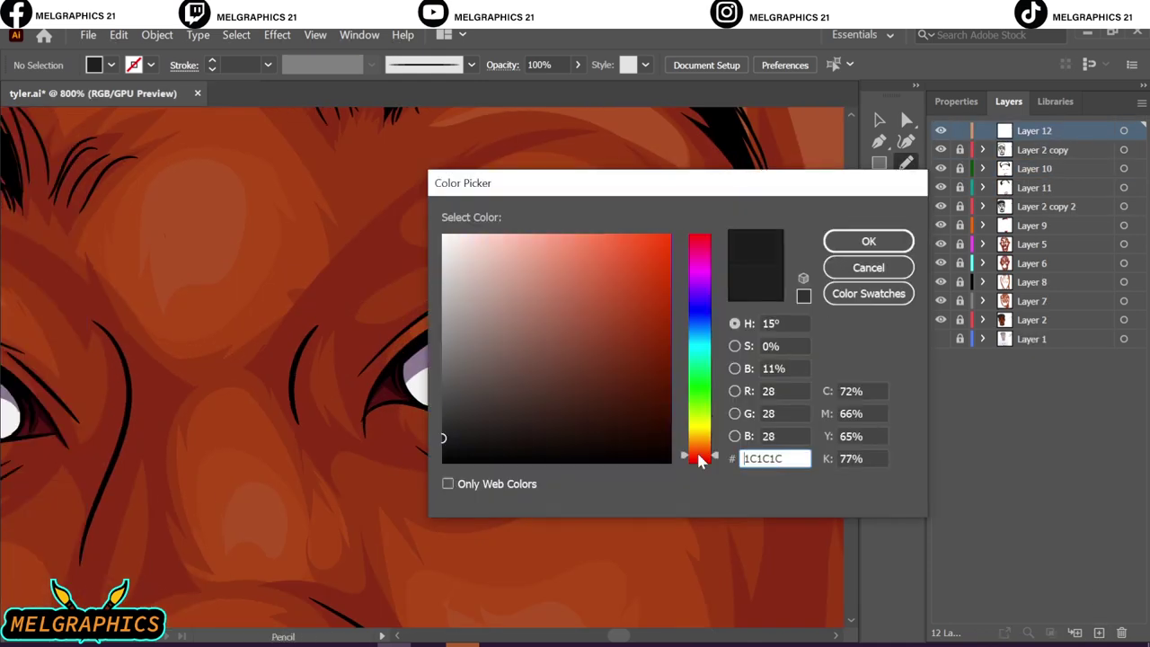
{"action": "left_click", "coordinate": [614, 406]}
{"action": "left_click", "coordinate": [847, 240]}
{"action": "left_click_drag", "start_coordinate": [485, 386], "coordinate": [575, 382]}
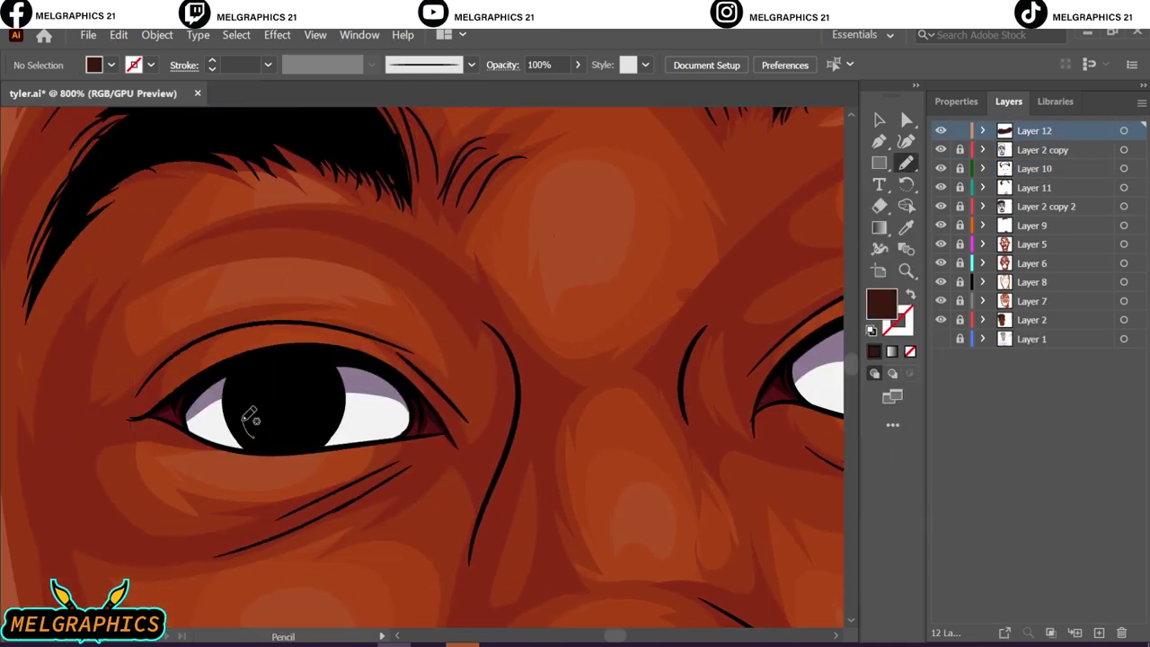
{"action": "key", "text": "ctrl+0"}
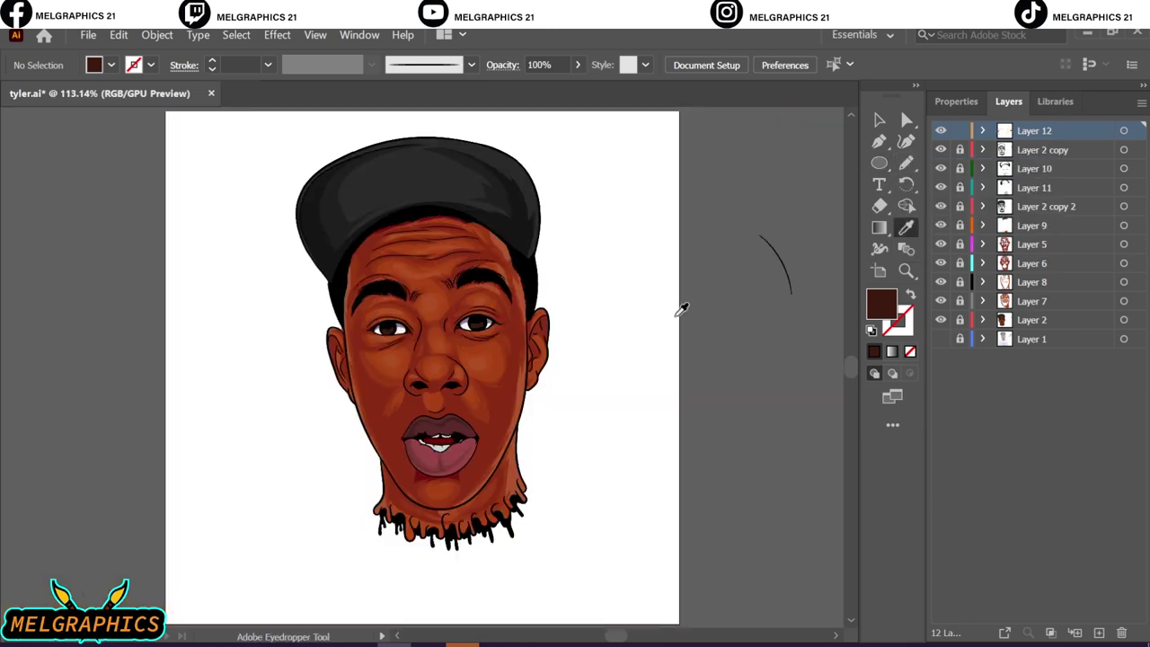
- Draw a white catchlight on the pupil and switch its fill to a gradient
{"action": "scroll", "coordinate": [477, 348], "scroll_direction": "up", "scroll_amount": 5}
{"action": "left_click_drag", "start_coordinate": [523, 306], "coordinate": [530, 313]}
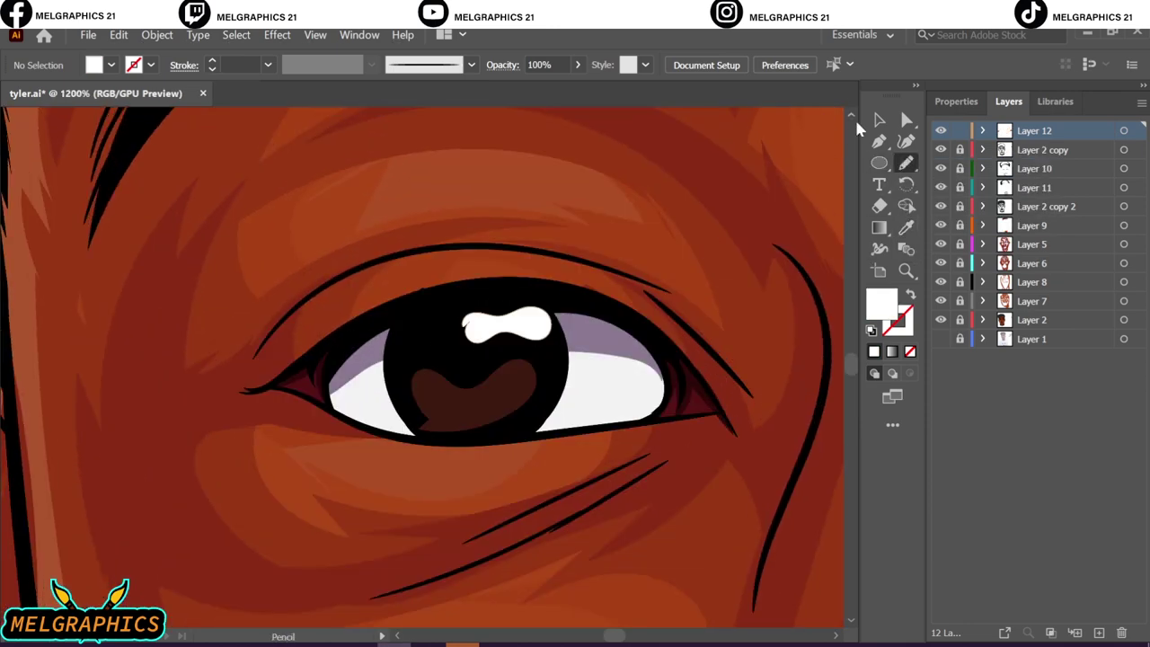
{"action": "left_click", "coordinate": [879, 119]}
{"action": "left_click", "coordinate": [111, 64]}
{"action": "left_click", "coordinate": [11, 133]}
- Set the highlight gradient to 90°, reversed, with the dark stop at 0% opacity
{"action": "key", "text": "g"}
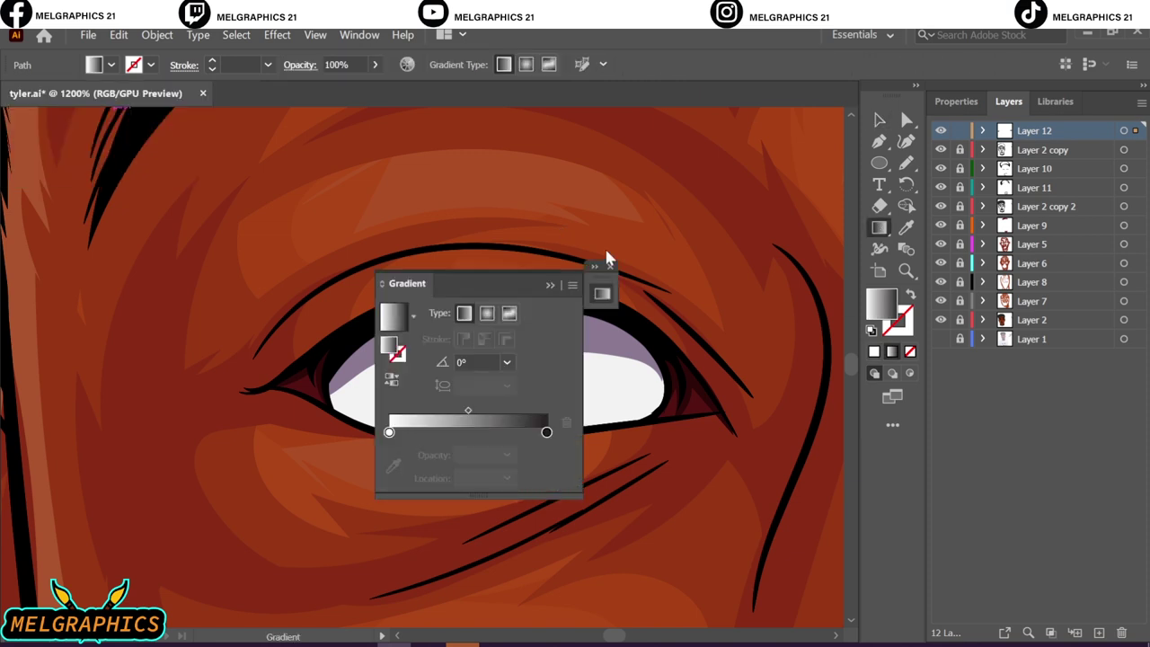
{"action": "left_click", "coordinate": [859, 302]}
{"action": "left_click", "coordinate": [881, 394]}
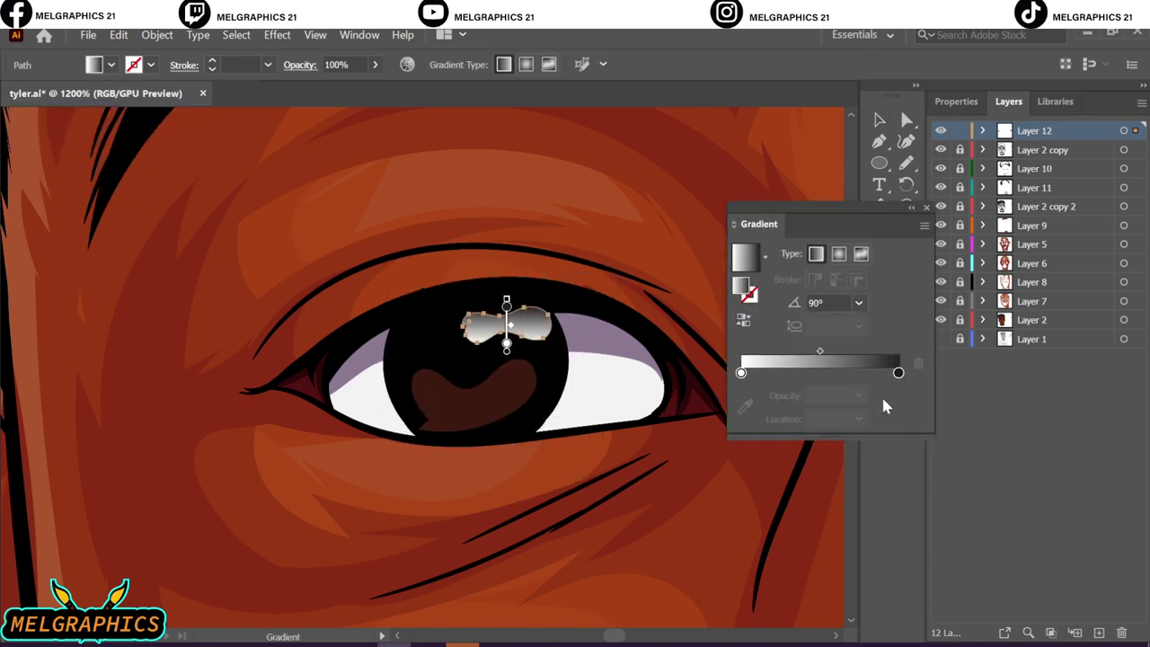
{"action": "left_click", "coordinate": [744, 319]}
{"action": "left_click", "coordinate": [740, 372]}
{"action": "left_click", "coordinate": [820, 350]}
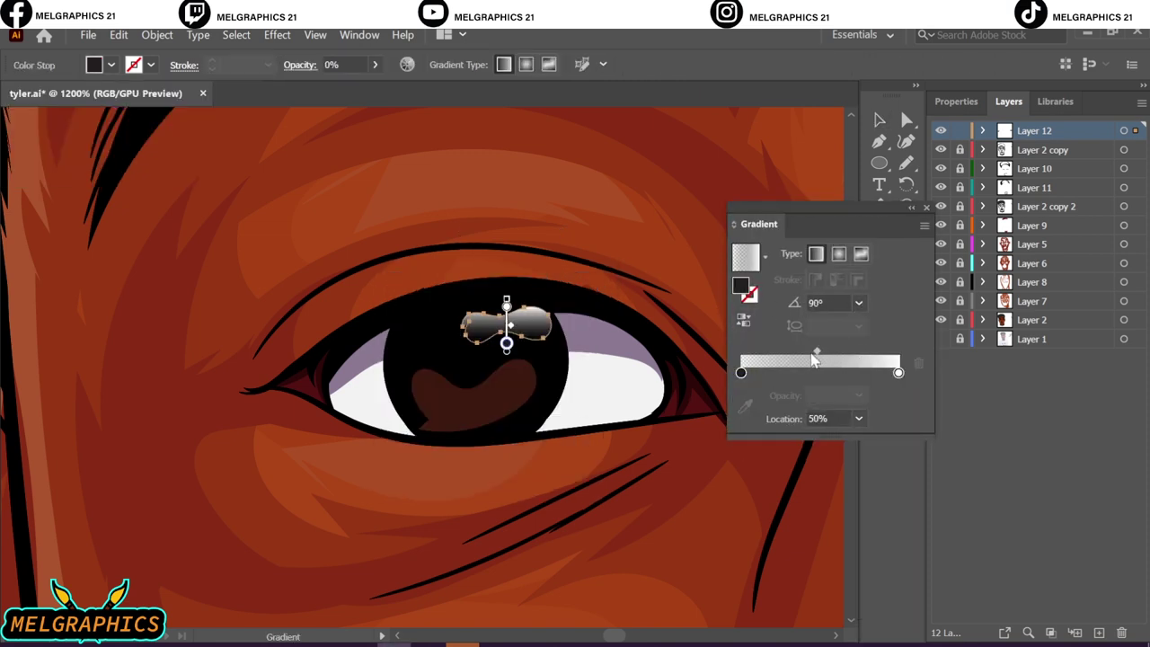
{"action": "key", "text": "v"}
{"action": "left_click", "coordinate": [911, 208]}
{"action": "key", "text": "ctrl+shift+a"}
- Duplicate the finished eye highlight onto the other eye
{"action": "key", "text": "ctrl+0"}
{"action": "scroll", "coordinate": [449, 304], "scroll_direction": "up", "scroll_amount": 3}
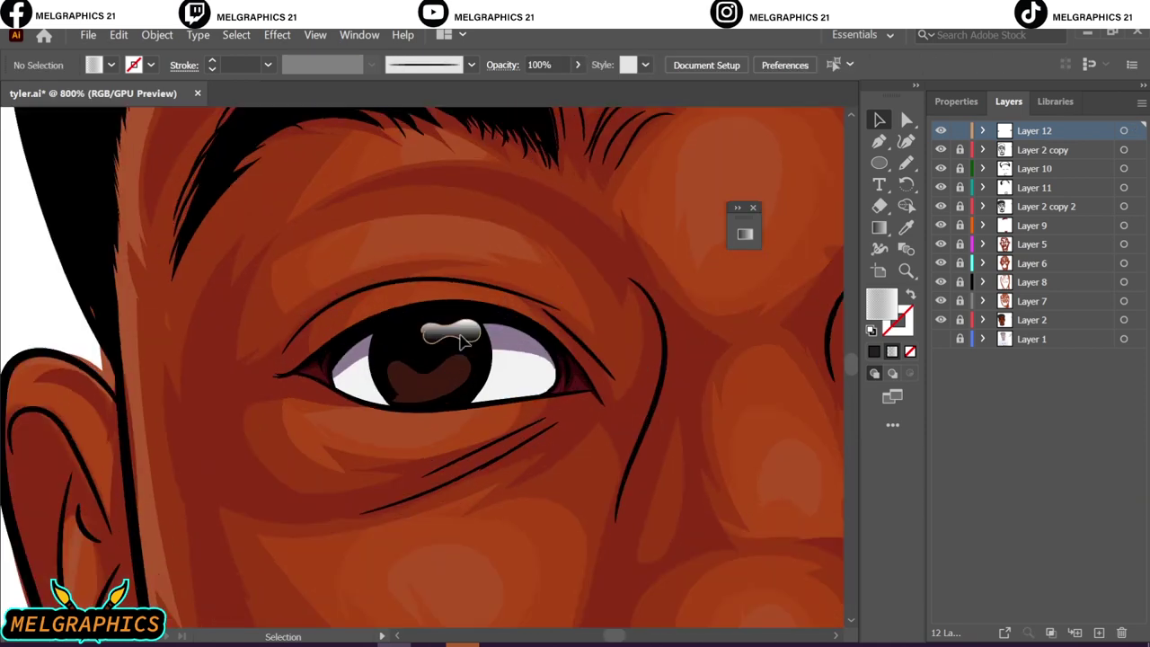
{"action": "left_click", "coordinate": [450, 332]}
{"action": "scroll", "coordinate": [483, 377], "scroll_direction": "up", "scroll_amount": 3}
{"action": "left_click_drag", "start_coordinate": [483, 378], "coordinate": [693, 269]}
{"action": "key", "text": "ctrl+shift+a"}
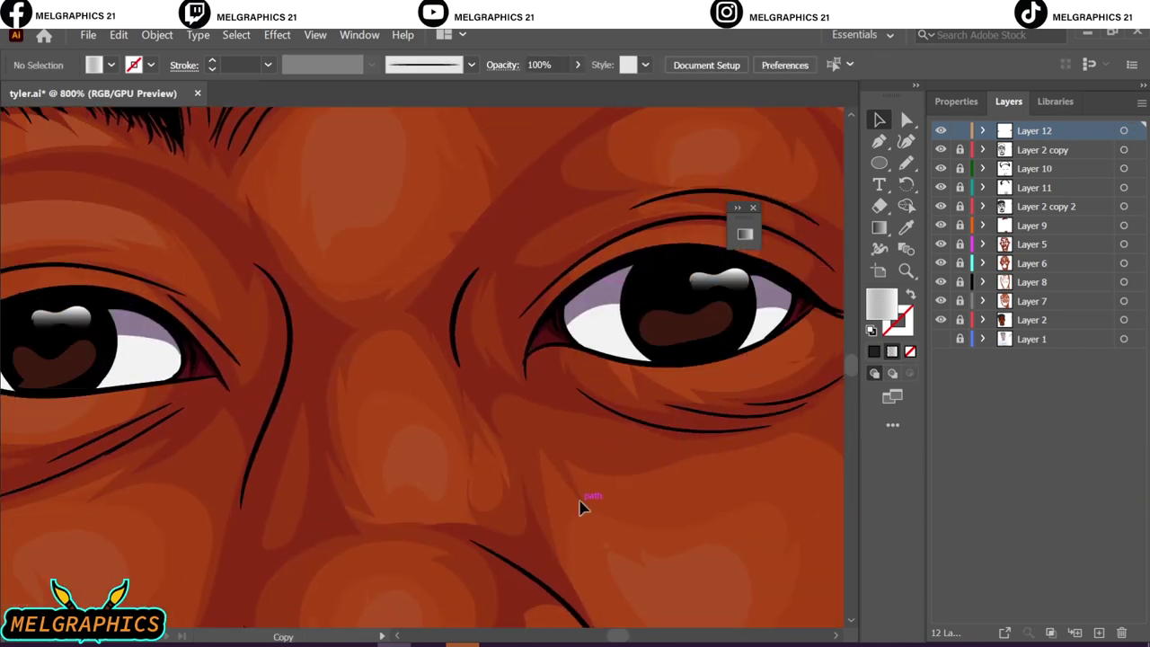
- Set the fill to dark brown, then white, for small circle highlights
{"action": "key", "text": "b"}
{"action": "scroll", "coordinate": [222, 381], "scroll_direction": "down", "scroll_amount": 3}
{"action": "scroll", "coordinate": [236, 372], "scroll_direction": "down", "scroll_amount": 2}
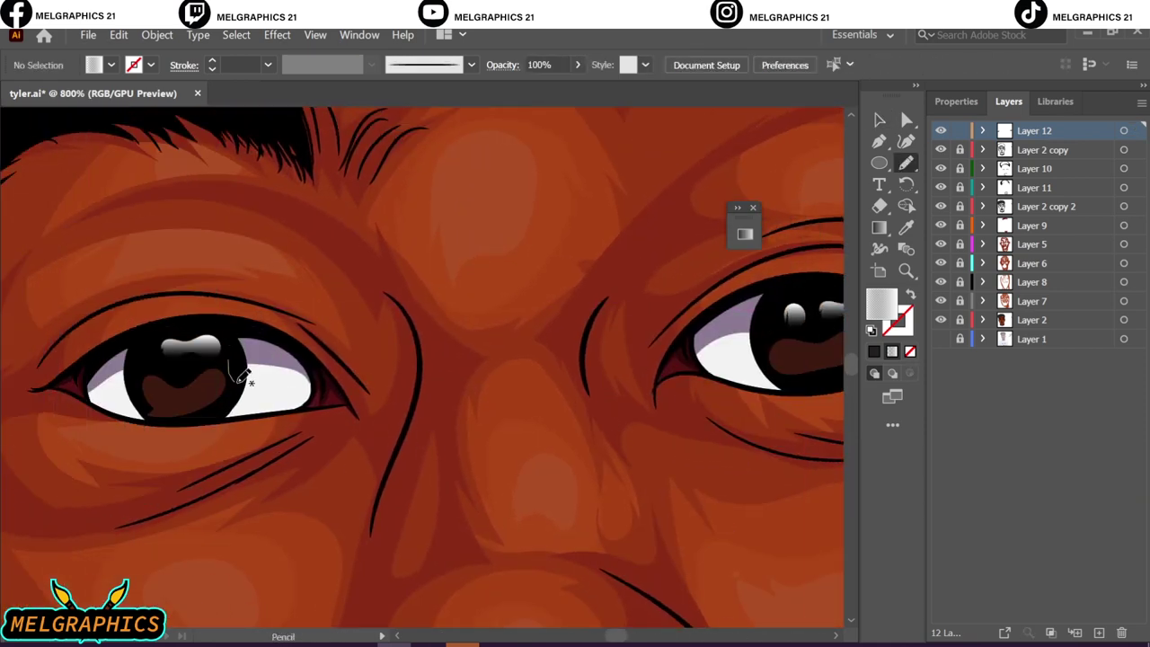
{"action": "key", "text": "ctrl+0"}
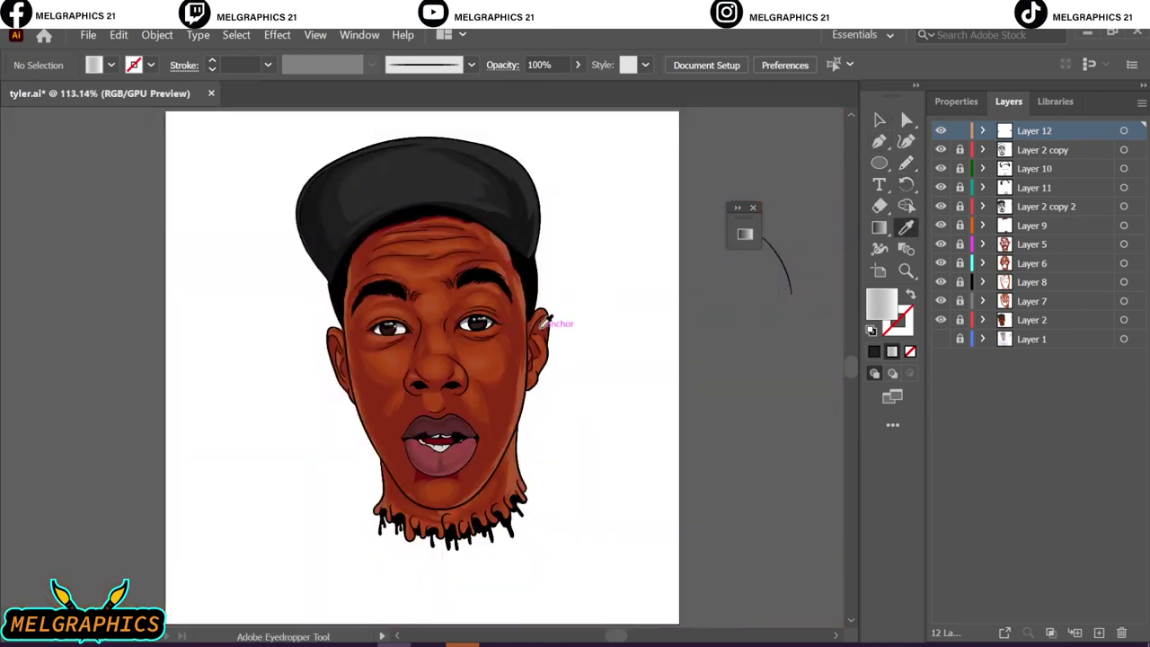
{"action": "key", "text": "Return"}
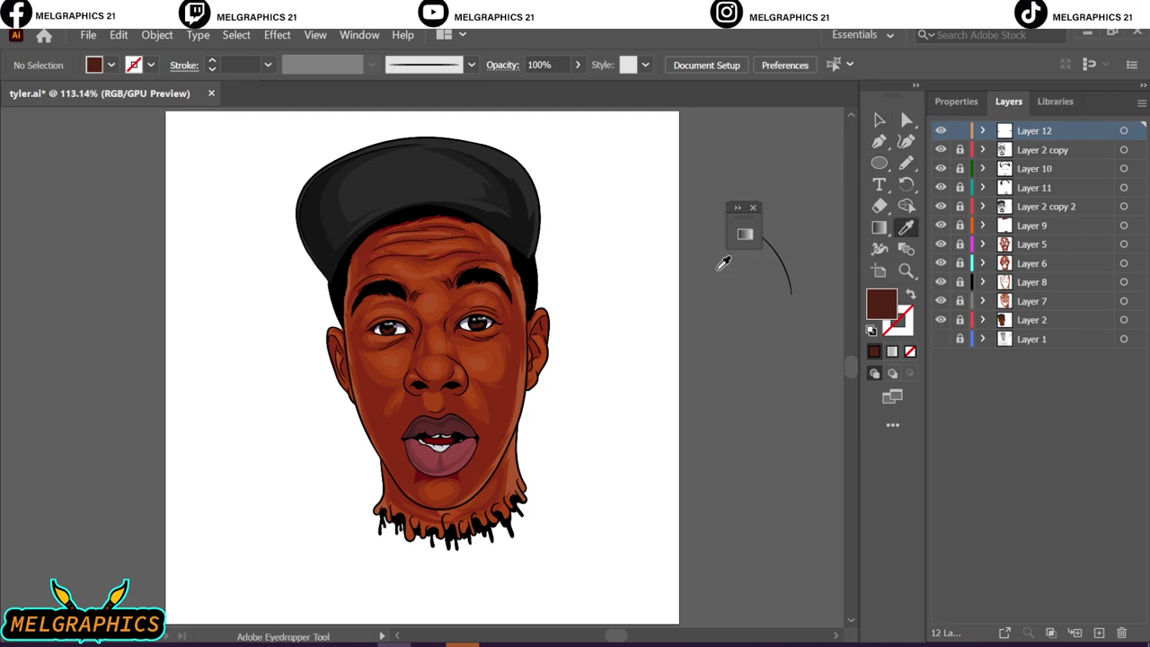
{"action": "key", "text": "l"}
{"action": "left_click", "coordinate": [592, 240]}
- Place a small white circle on the cap and copy it into a grid with Ctrl+D
{"action": "key", "text": "Return"}
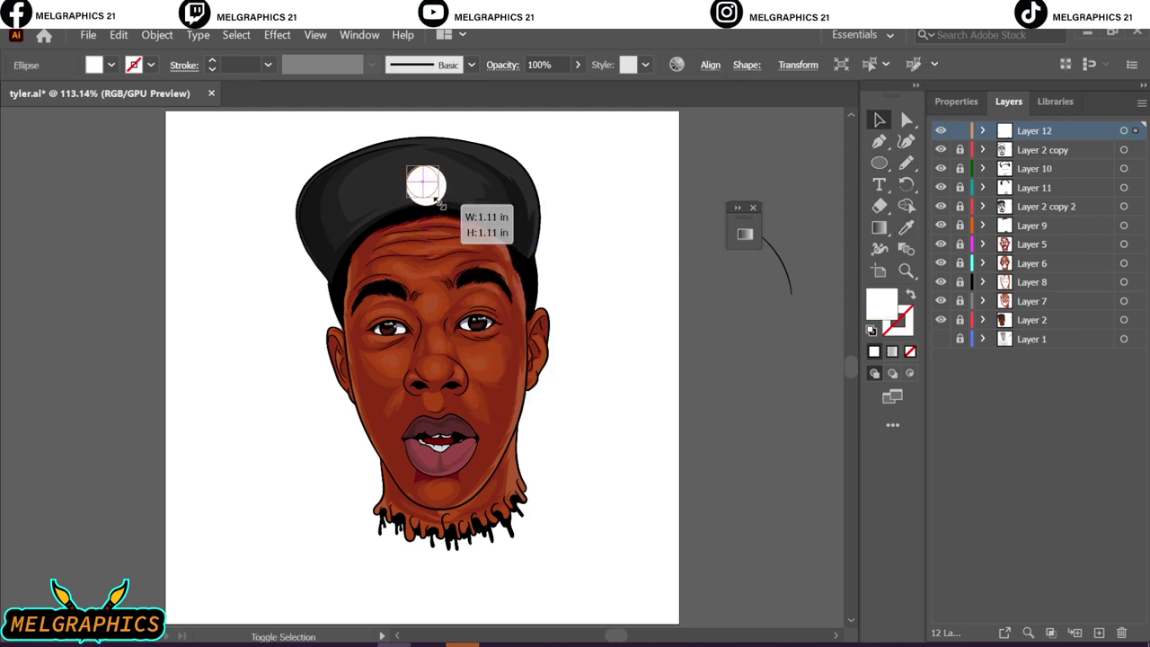
{"action": "key", "text": "ctrl+plus"}
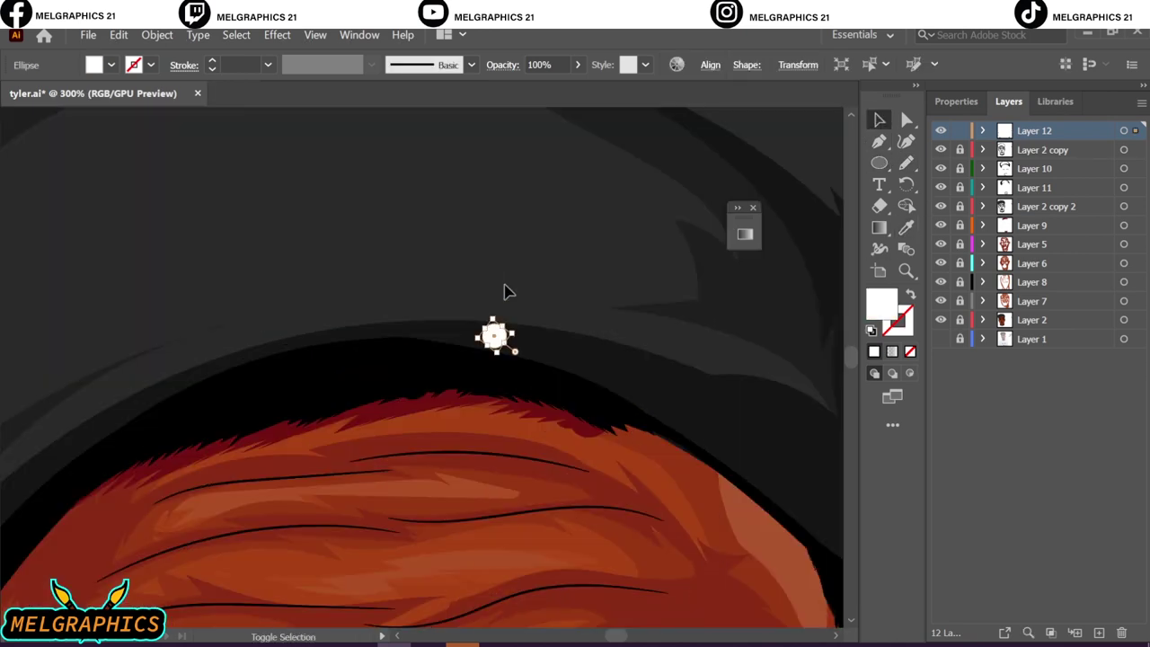
{"action": "left_click_drag", "start_coordinate": [517, 316], "coordinate": [492, 425]}
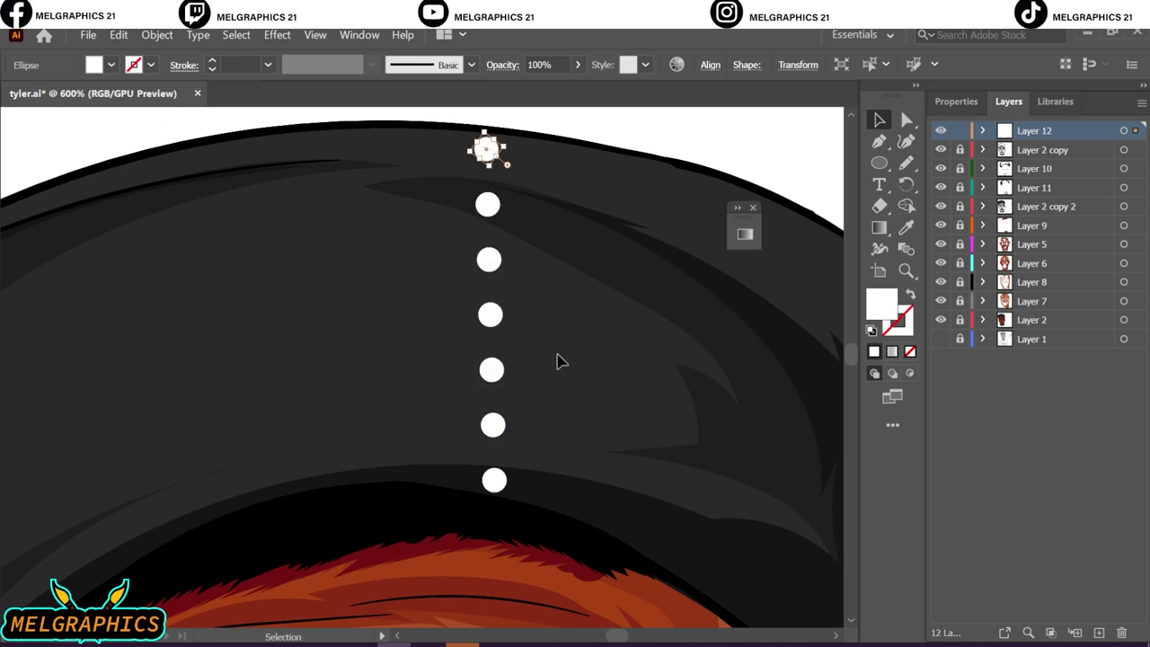
{"action": "left_click_drag", "start_coordinate": [485, 164], "coordinate": [493, 186]}
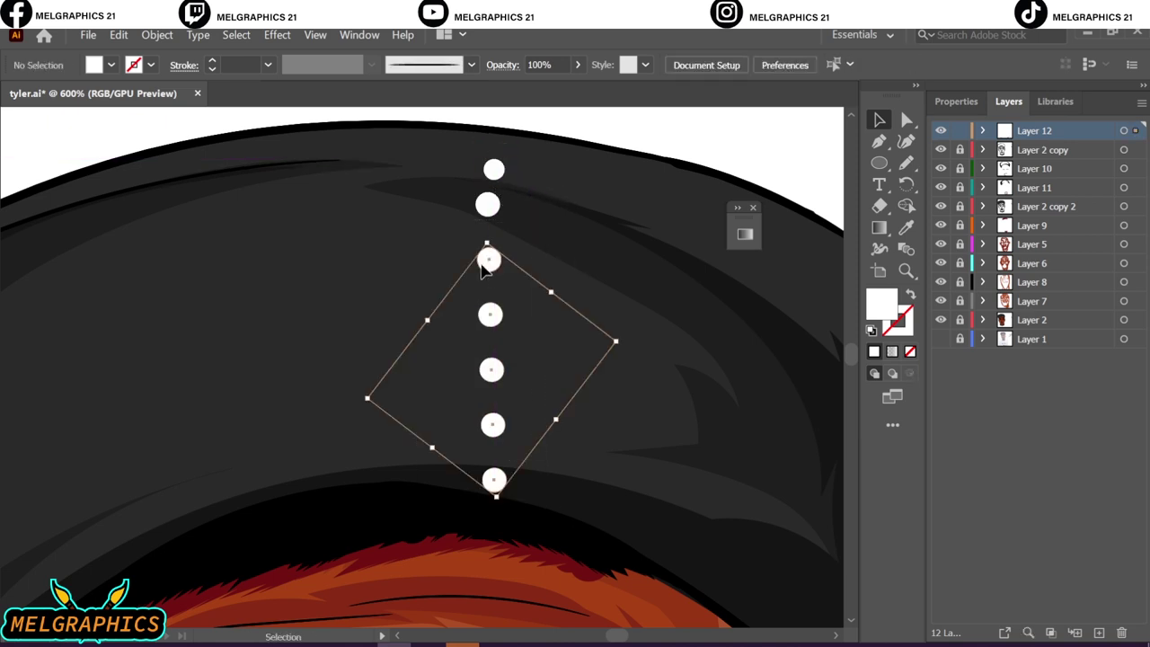
{"action": "left_click_drag", "start_coordinate": [449, 261], "coordinate": [448, 260]}
{"action": "key", "text": "ctrl+d"}
{"action": "key", "text": "ctrl+d"}
{"action": "key", "text": "ctrl+d"}
{"action": "key", "text": "ctrl+d"}
{"action": "key", "text": "ctrl+d"}
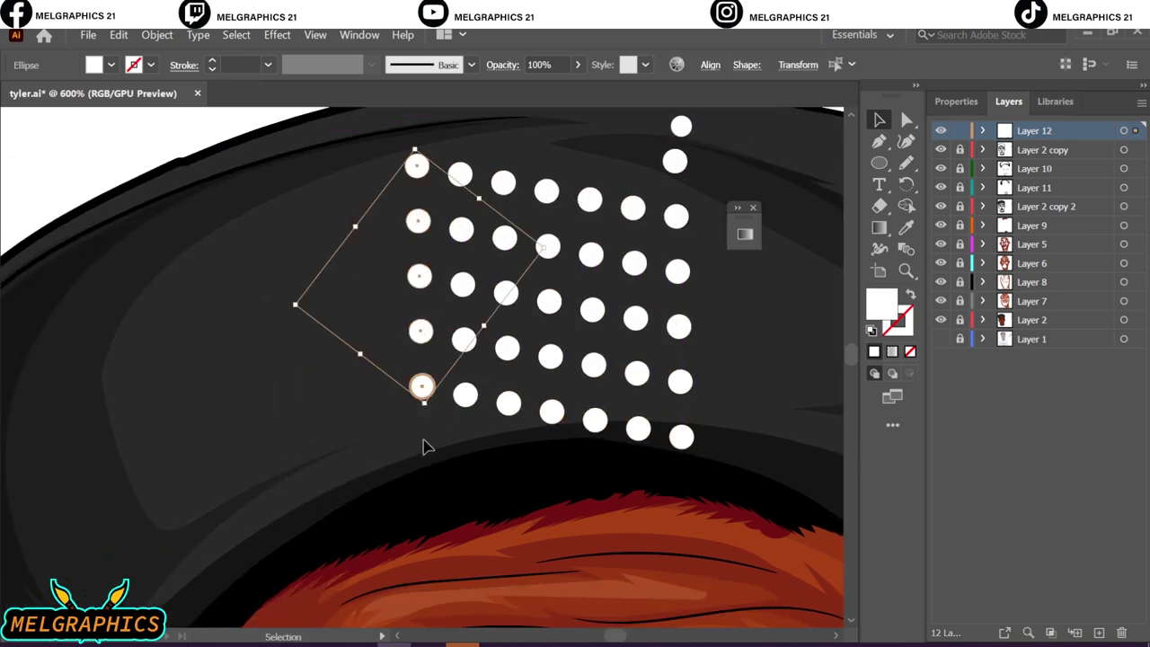
{"action": "key", "text": "ctrl+plus"}
{"action": "left_click_drag", "start_coordinate": [441, 465], "coordinate": [302, 333]}
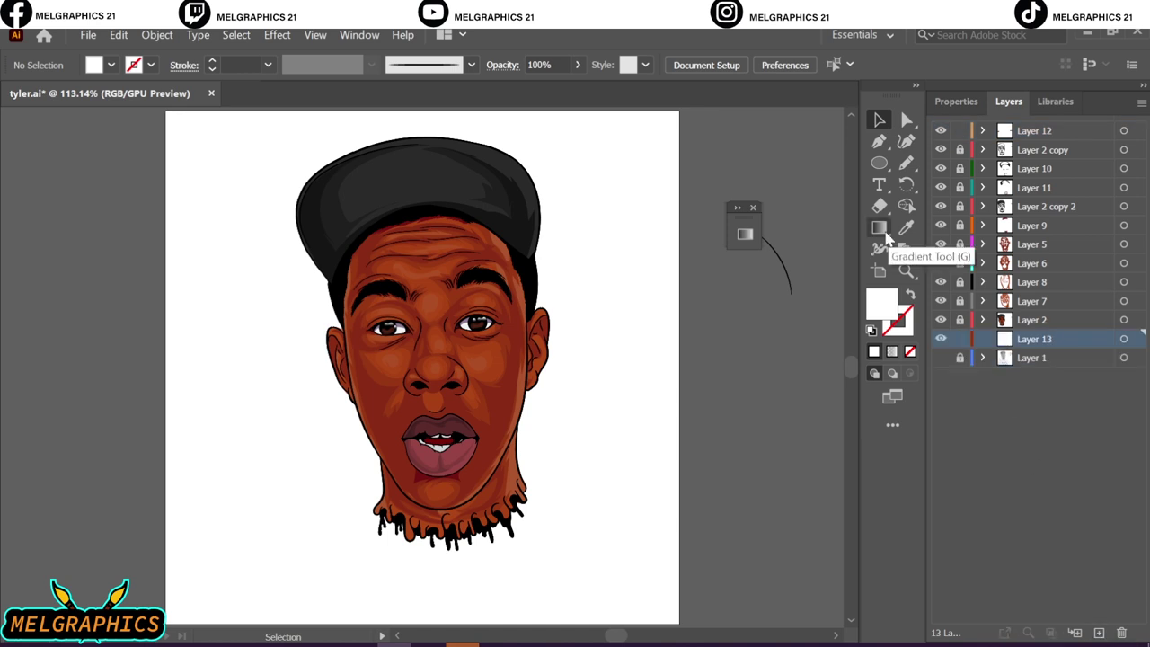
- Draw a rectangle over the whole artboard filled with dark teal #3E5F6B
{"action": "left_click_drag", "start_coordinate": [640, 593], "coordinate": [679, 623]}
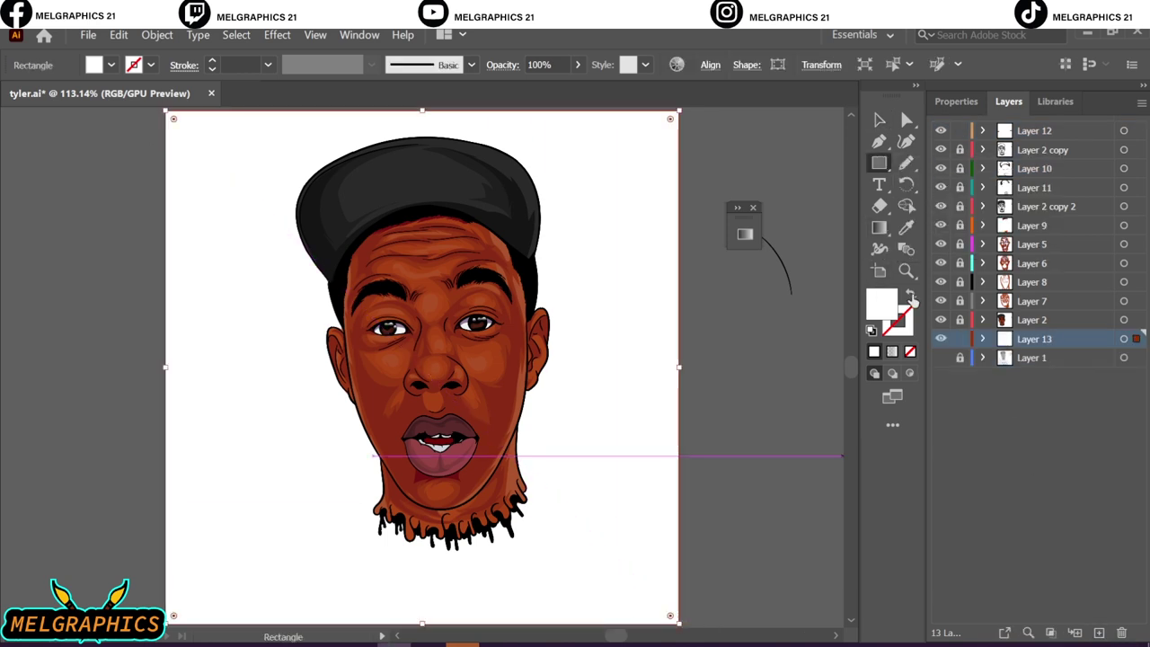
{"action": "key", "text": "i"}
{"action": "left_click", "coordinate": [422, 179]}
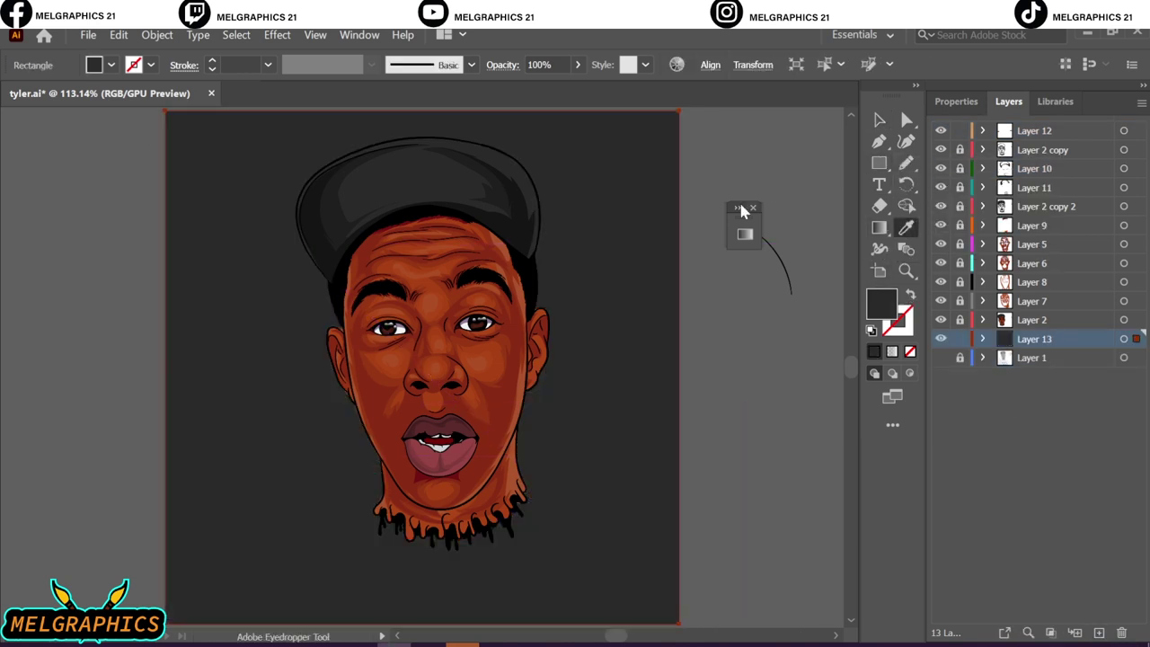
{"action": "left_click", "coordinate": [94, 65]}
{"action": "left_click", "coordinate": [108, 103]}
{"action": "double_click", "coordinate": [881, 304]}
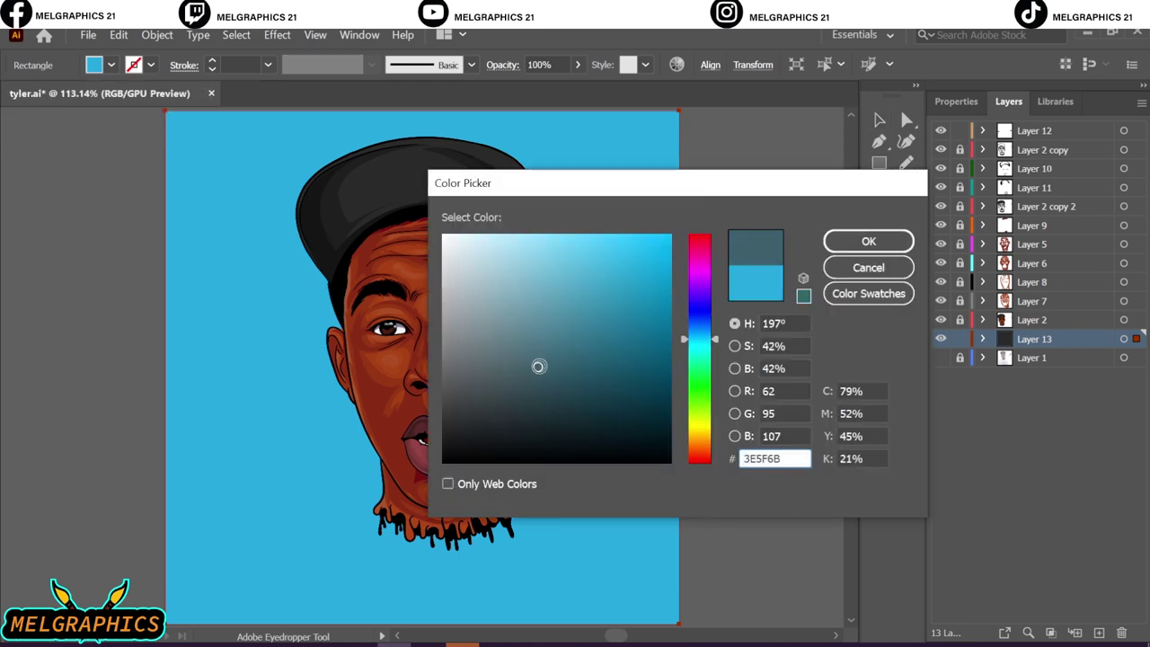
{"action": "left_click", "coordinate": [869, 241]}
- Place a small ellipse at the artboard's top-left and start recolouring its fill
{"action": "left_click", "coordinate": [879, 163]}
{"action": "left_click", "coordinate": [944, 182]}
{"action": "left_click", "coordinate": [183, 153]}
{"action": "key", "text": "Return"}
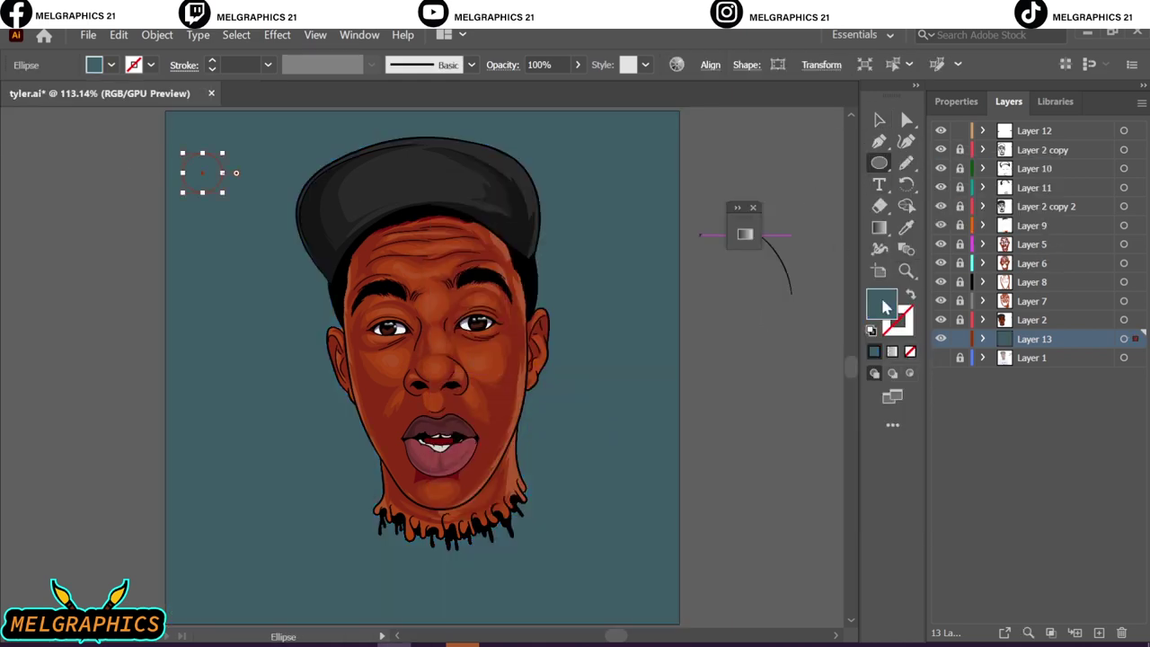
{"action": "double_click", "coordinate": [885, 306]}
{"action": "left_click", "coordinate": [450, 232]}
- Fill the ellipse white and repeat copies with Ctrl+D to cover the artboard
{"action": "left_click", "coordinate": [867, 239]}
{"action": "key", "text": "v"}
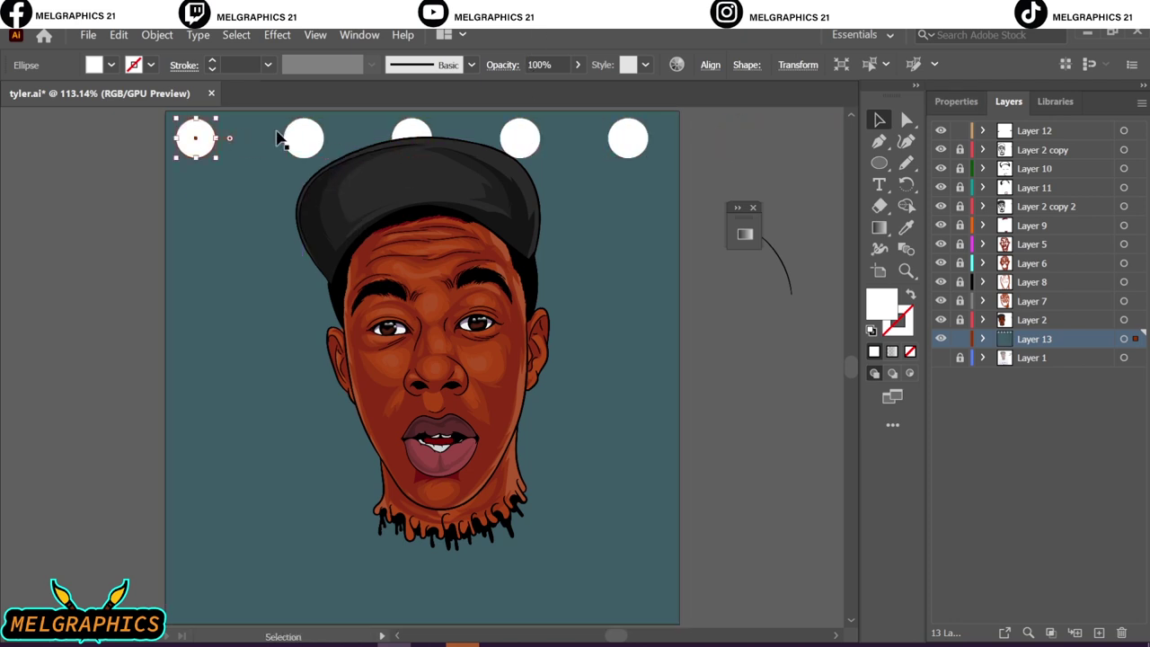
{"action": "key", "text": "ctrl+d"}
{"action": "key", "text": "ctrl+d"}
{"action": "key", "text": "ctrl+d"}
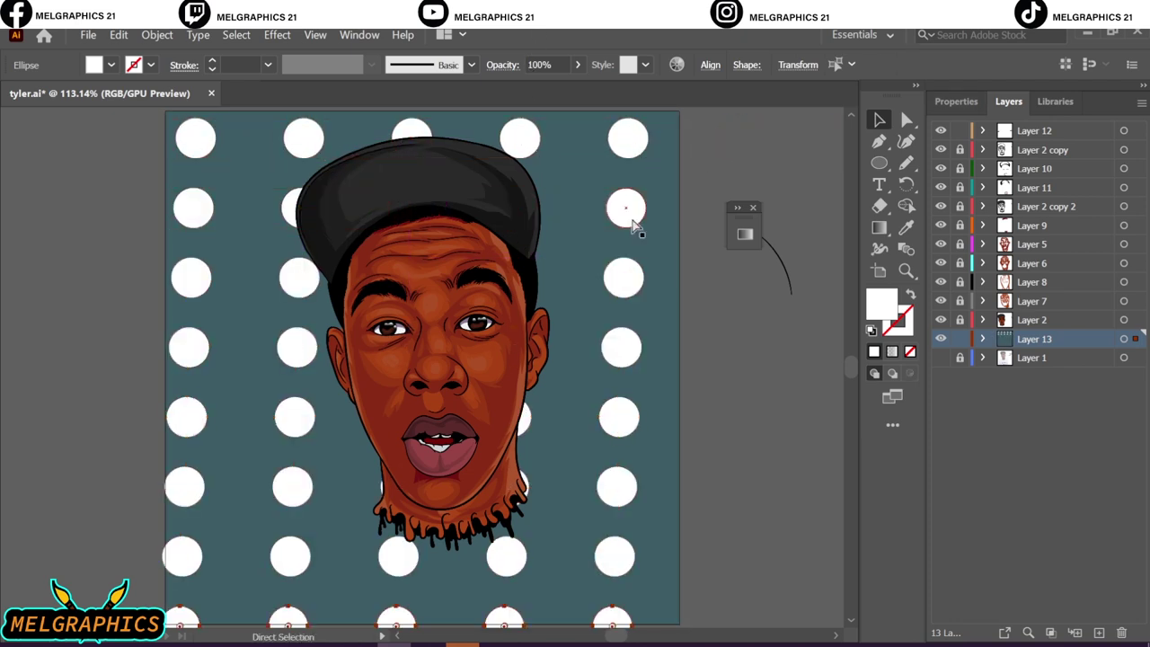
{"action": "left_click", "coordinate": [983, 338]}
{"action": "scroll", "coordinate": [1060, 404], "scroll_direction": "down", "scroll_amount": 3}
{"action": "scroll", "coordinate": [1060, 468], "scroll_direction": "up", "scroll_amount": 5}
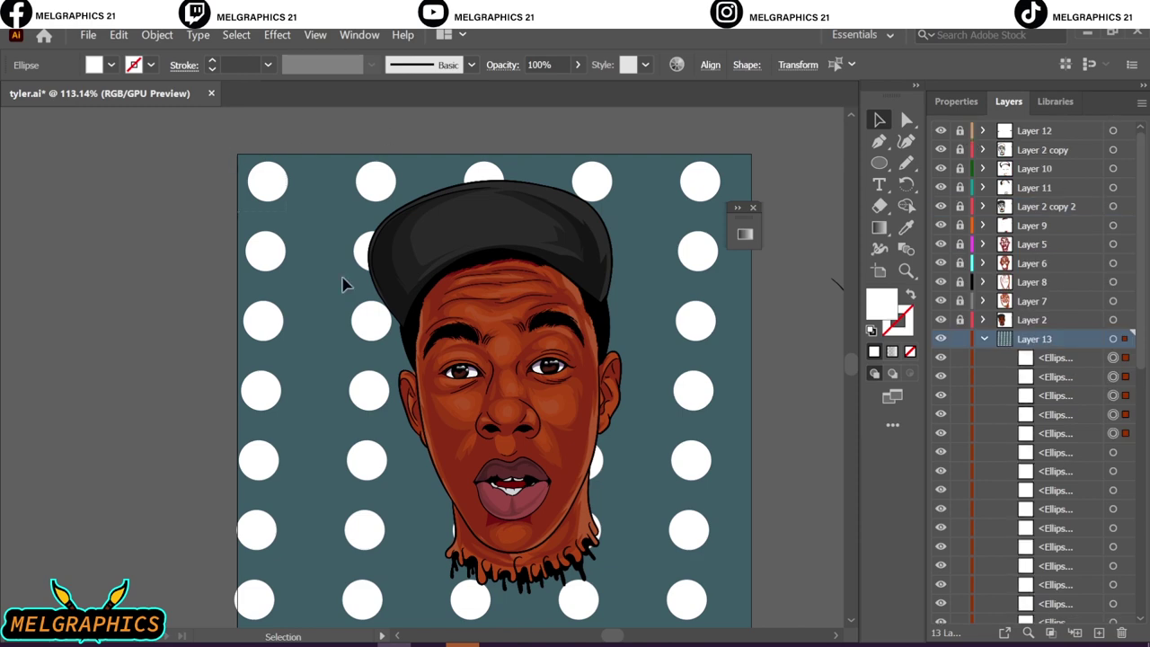
- Select all the dots and shift the grid into even position on the artboard
{"action": "key", "text": "ctrl+a"}
{"action": "scroll", "coordinate": [344, 282], "scroll_direction": "down", "scroll_amount": 2}
{"action": "mouse_move", "coordinate": [694, 437]}
{"action": "left_mouse_down"}
{"action": "mouse_move", "coordinate": [730, 437]}
{"action": "mouse_move", "coordinate": [798, 521]}
{"action": "left_mouse_up"}
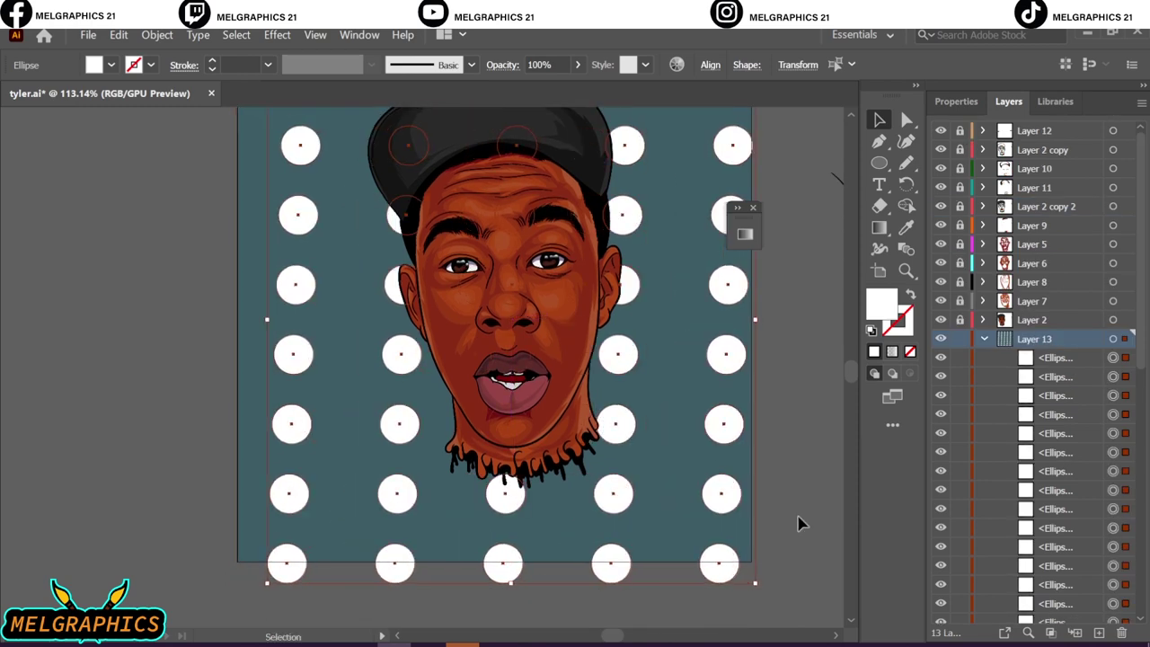
{"action": "left_click", "coordinate": [799, 521]}
{"action": "scroll", "coordinate": [809, 500], "scroll_direction": "up", "scroll_amount": 2}
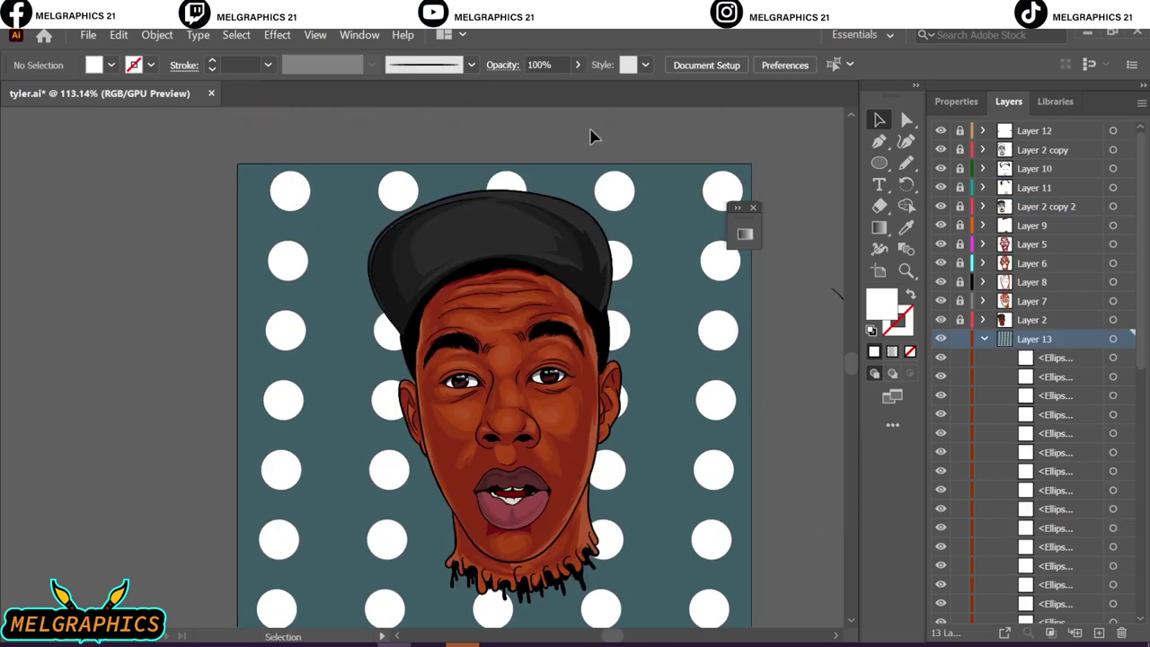
{"action": "scroll", "coordinate": [590, 135], "scroll_direction": "down", "scroll_amount": 3}
{"action": "key", "text": "ctrl+a"}
{"action": "left_click_drag", "start_coordinate": [764, 552], "coordinate": [760, 568]}
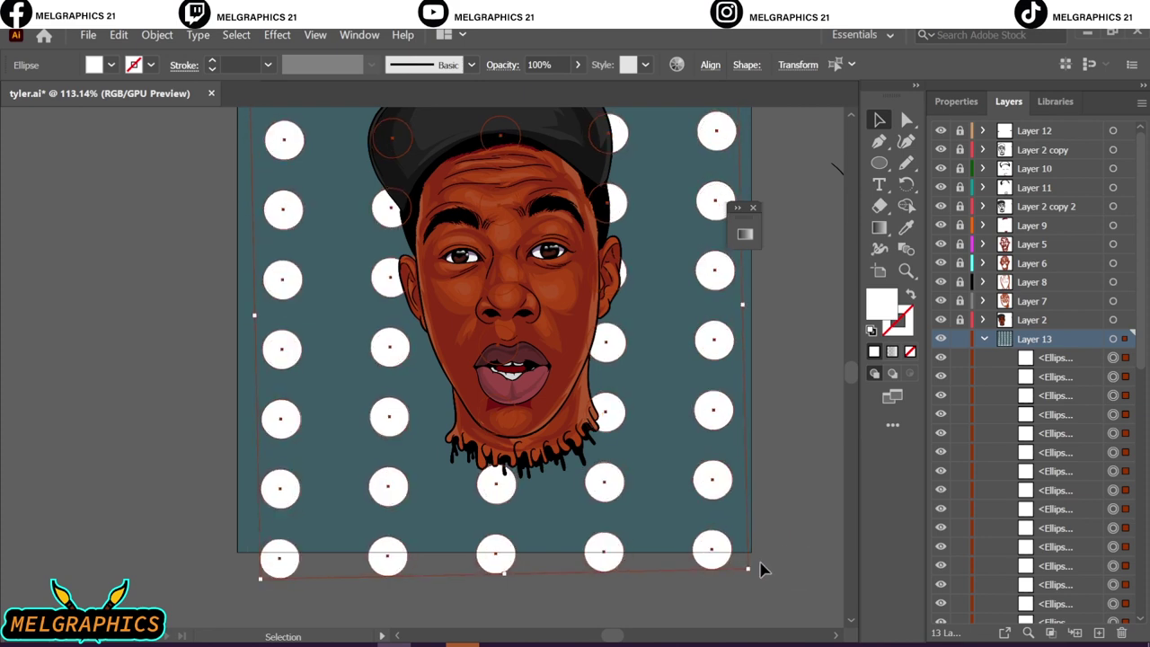
{"action": "left_click", "coordinate": [246, 477]}
{"action": "key", "text": "ctrl+minus"}
- Drag the Mel(updated).png logo from the watermark folder onto the artboard's lower right
{"action": "left_click", "coordinate": [219, 587]}
{"action": "left_click", "coordinate": [221, 162]}
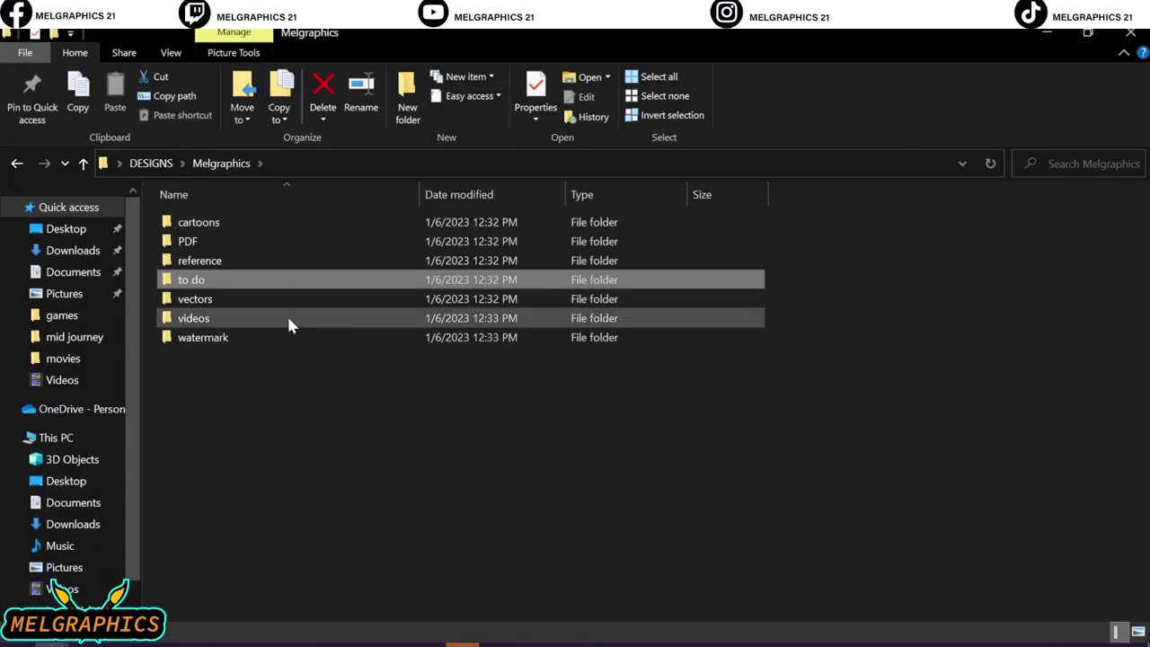
{"action": "double_click", "coordinate": [225, 337]}
{"action": "left_click_drag", "start_coordinate": [699, 238], "coordinate": [719, 501]}
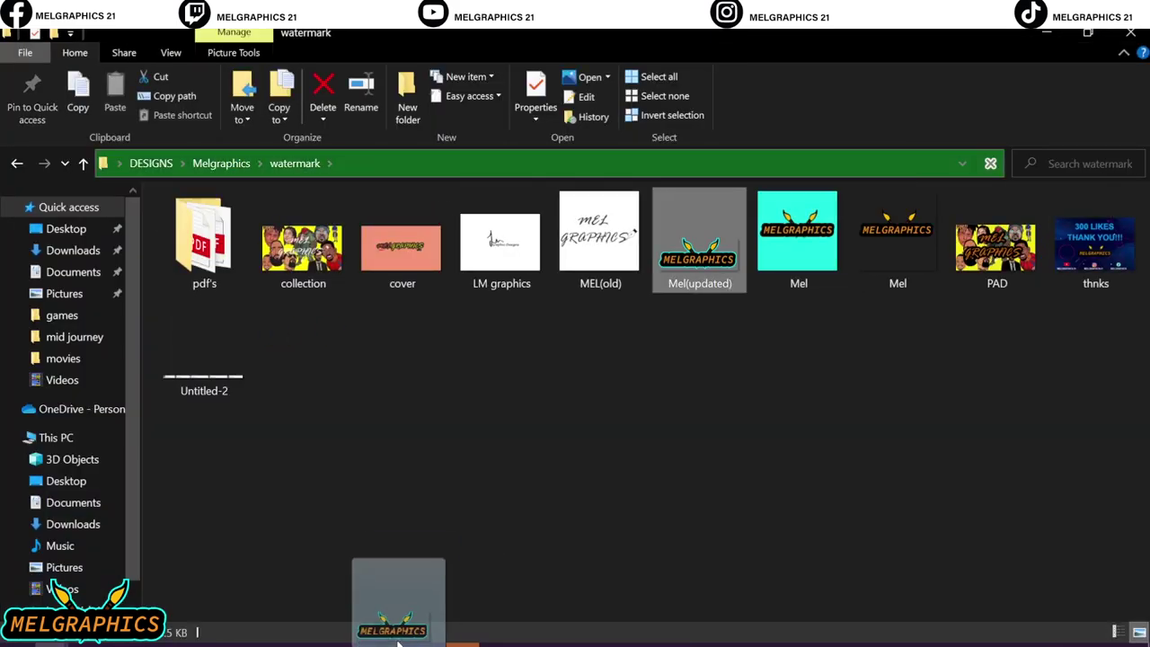
{"action": "scroll", "coordinate": [733, 534], "scroll_direction": "up", "scroll_amount": 3}
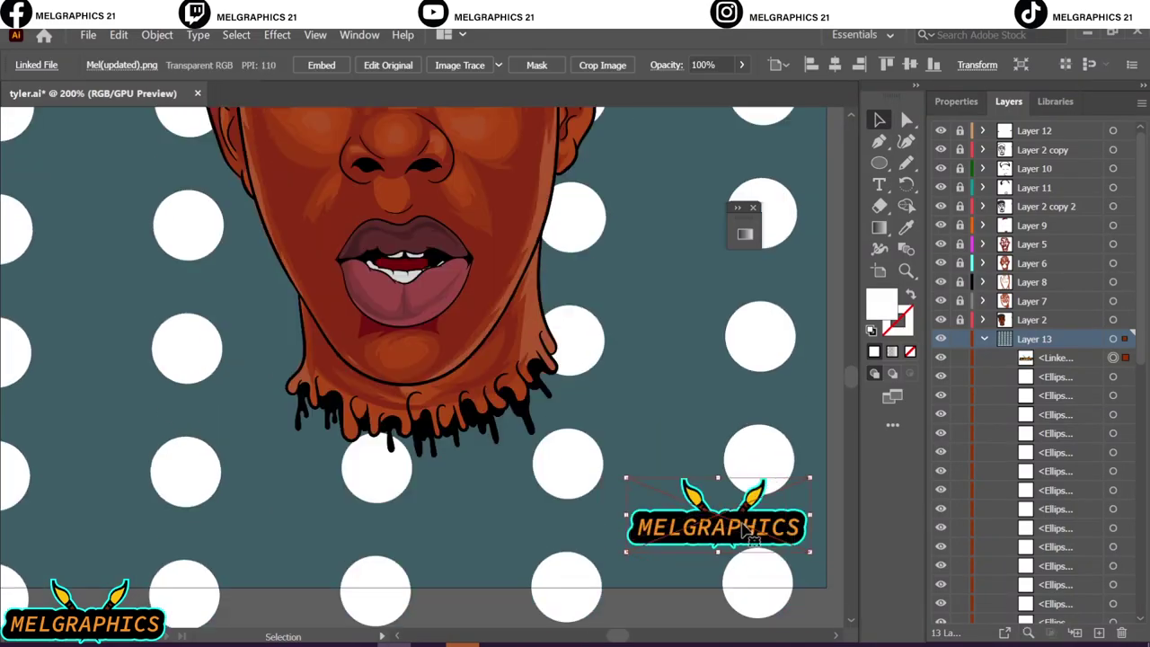